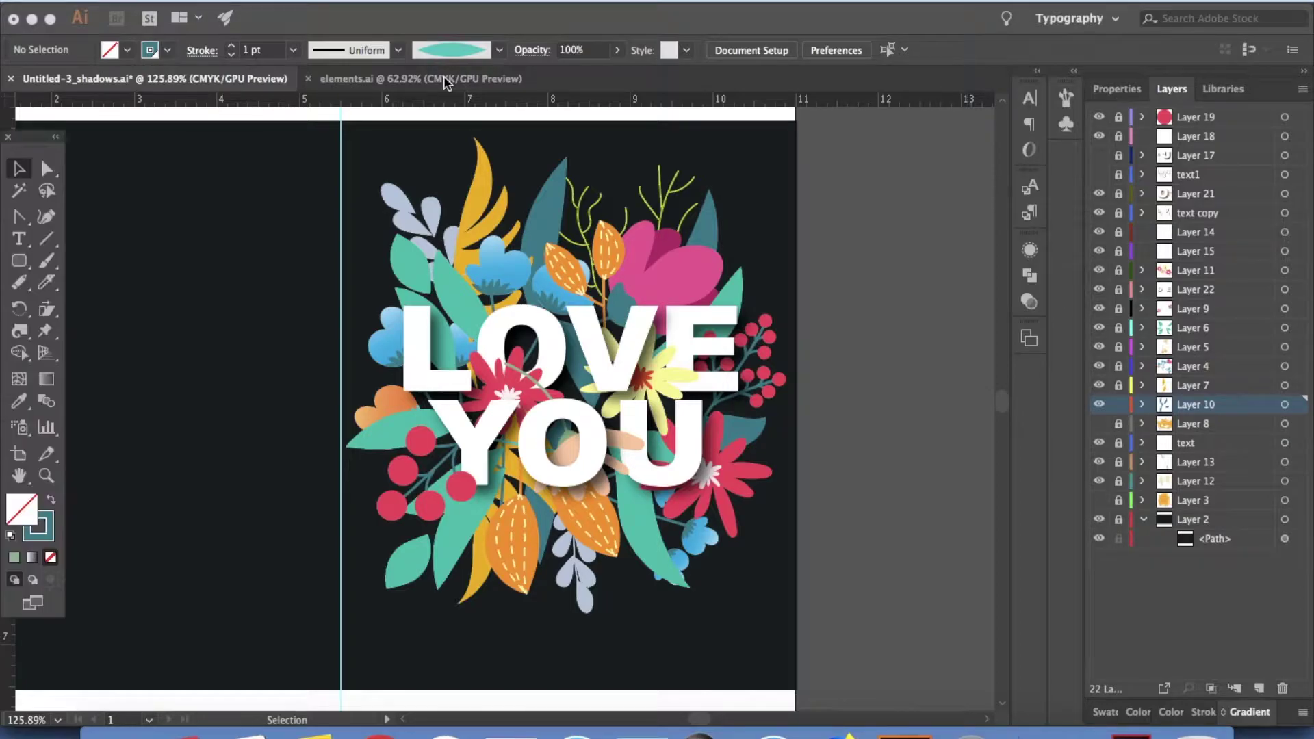
Switch to the elements.ai document and look over its flower and leaf elements.
{"action": "left_click", "coordinate": [446, 81]}
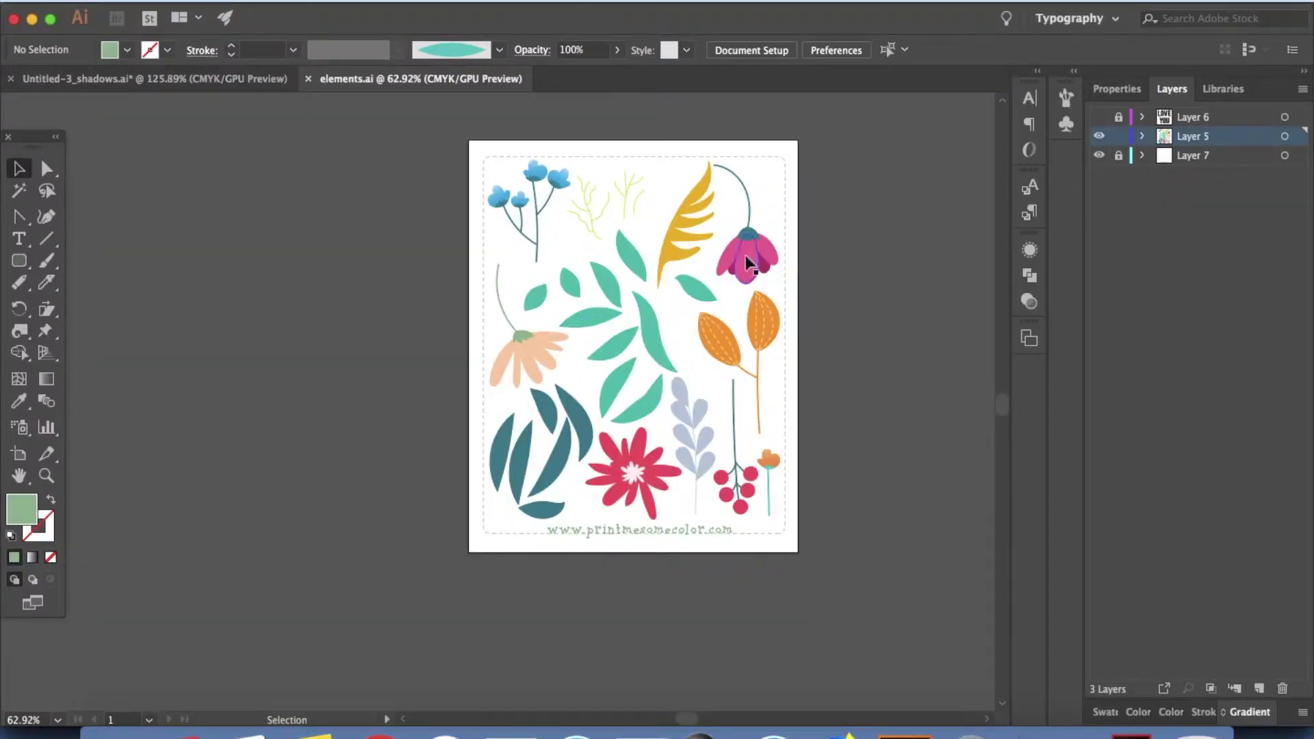
{"action": "left_click", "coordinate": [647, 319]}
{"action": "left_click", "coordinate": [604, 284]}
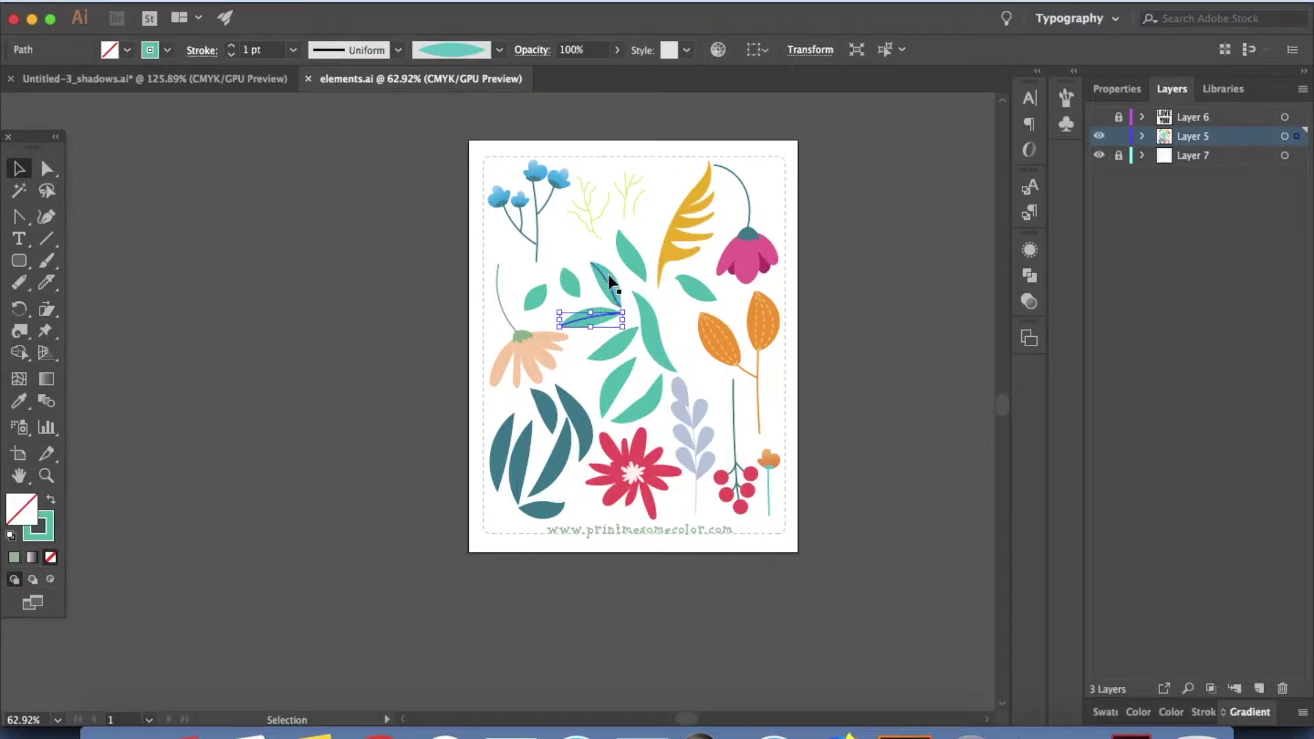
{"action": "left_click", "coordinate": [888, 401]}
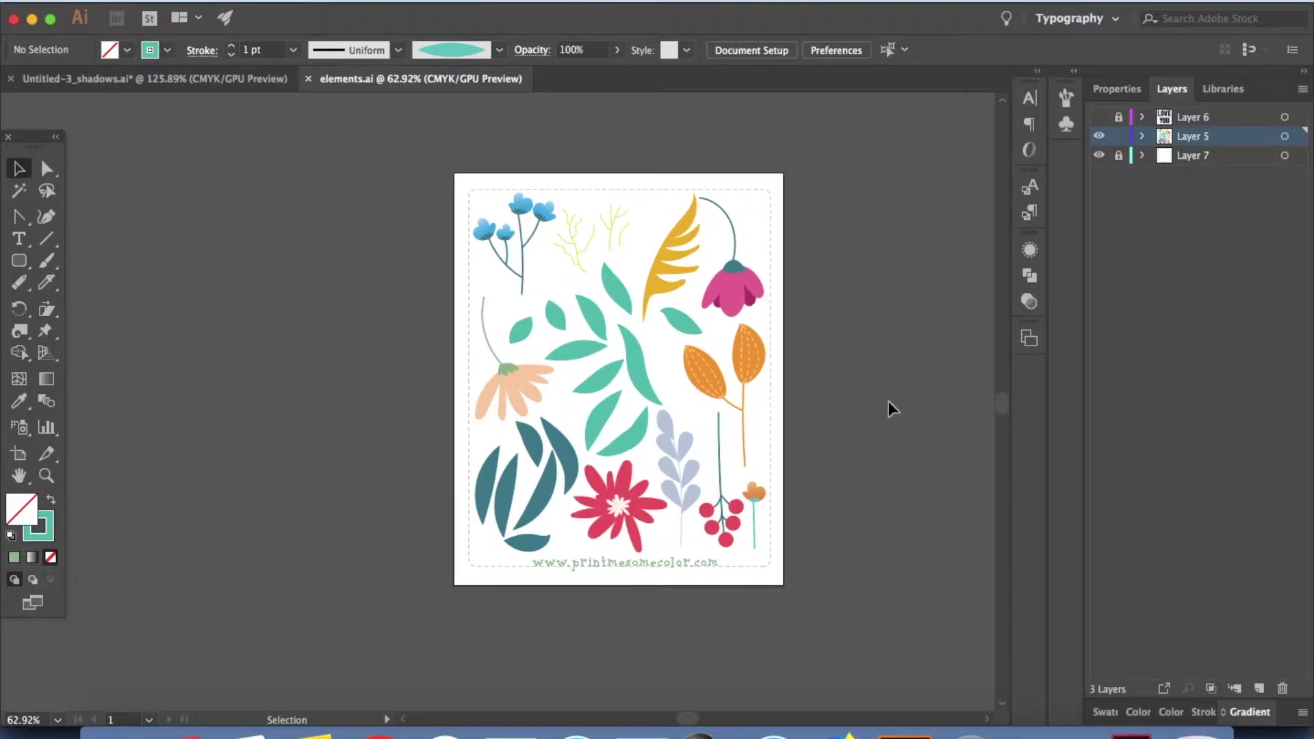
{"action": "scroll", "coordinate": [857, 392], "scroll_direction": "right", "scroll_amount": 5}
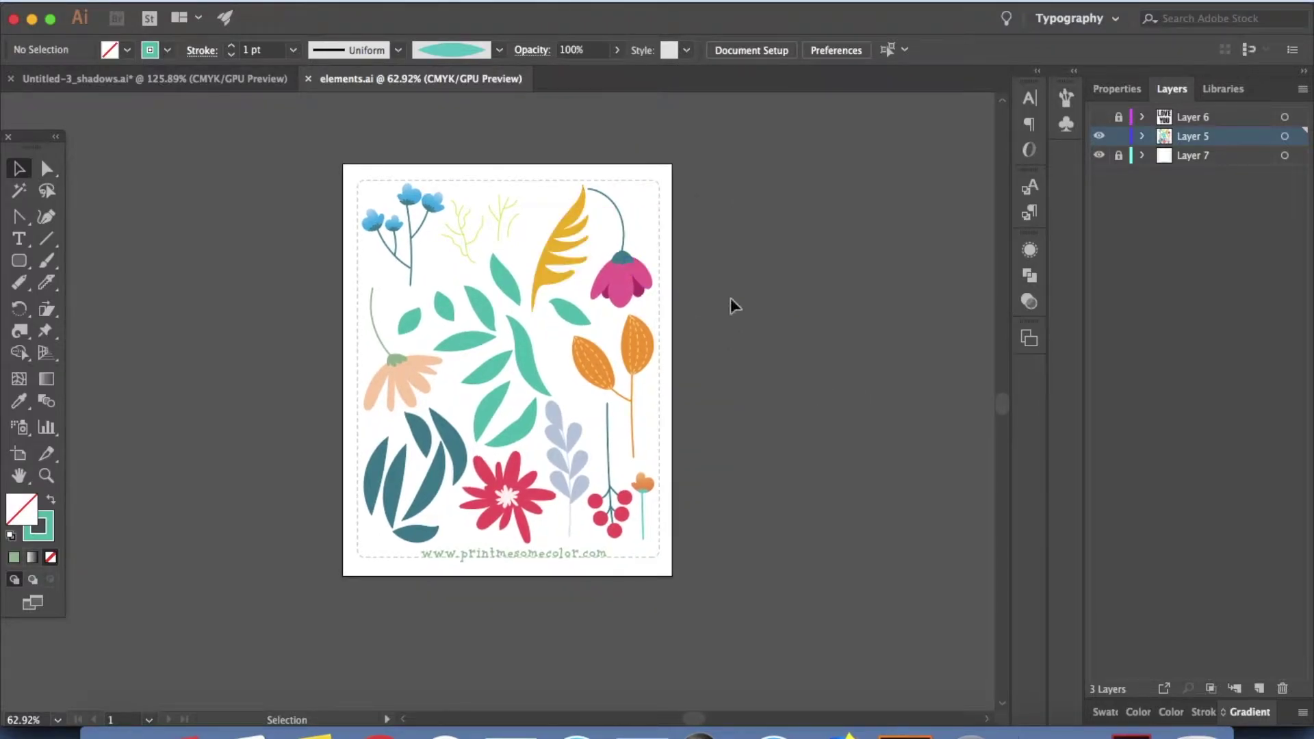
{"action": "scroll", "coordinate": [578, 321], "scroll_direction": "right", "scroll_amount": 1}
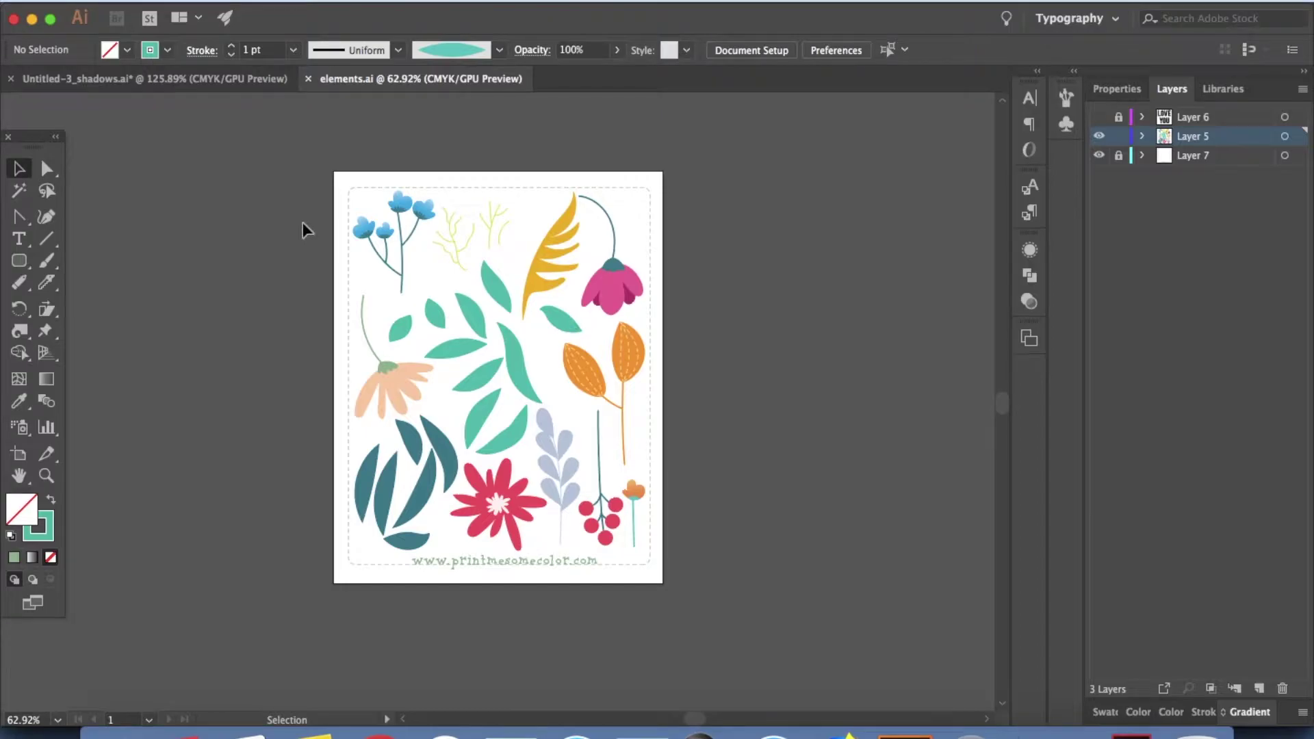
Create a new single-artboard document 10 in wide and 7 in high with 0.125 in bleed, CMYK color and 300 ppi raster effects.
{"action": "left_click", "coordinate": [162, 10]}
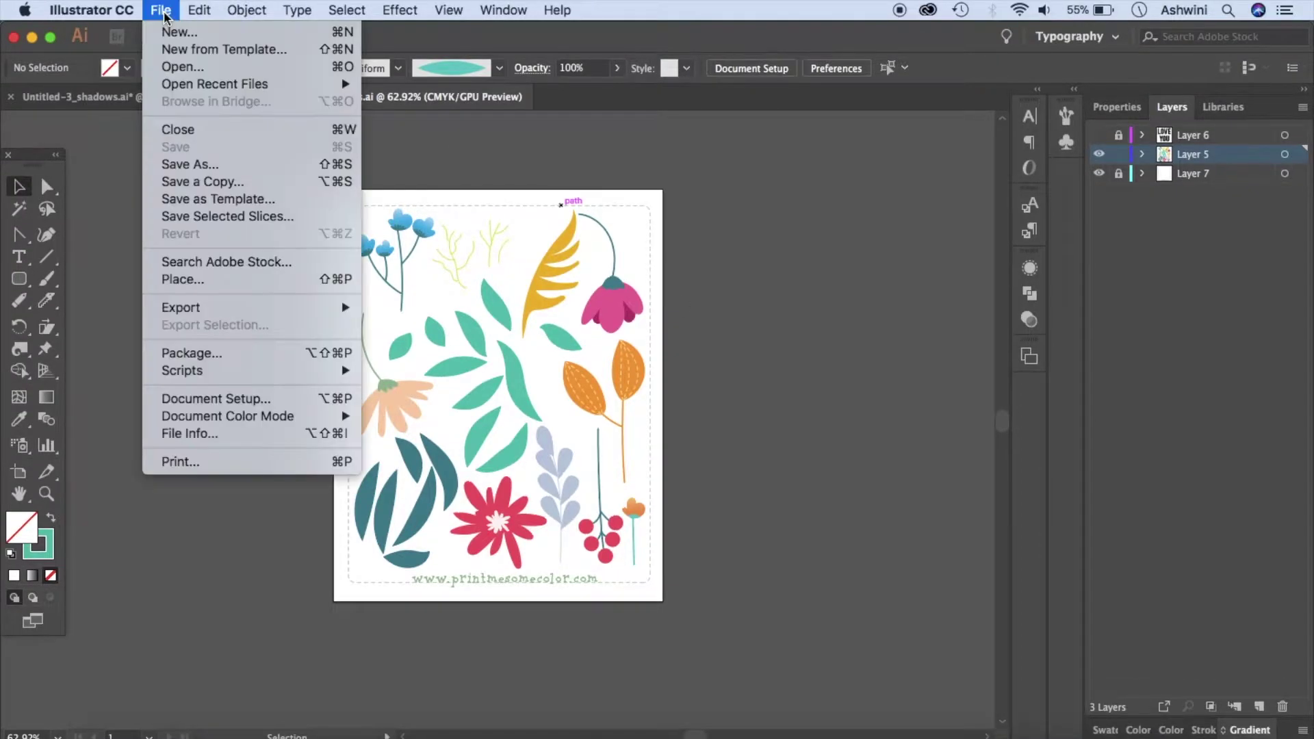
{"action": "left_click", "coordinate": [419, 254]}
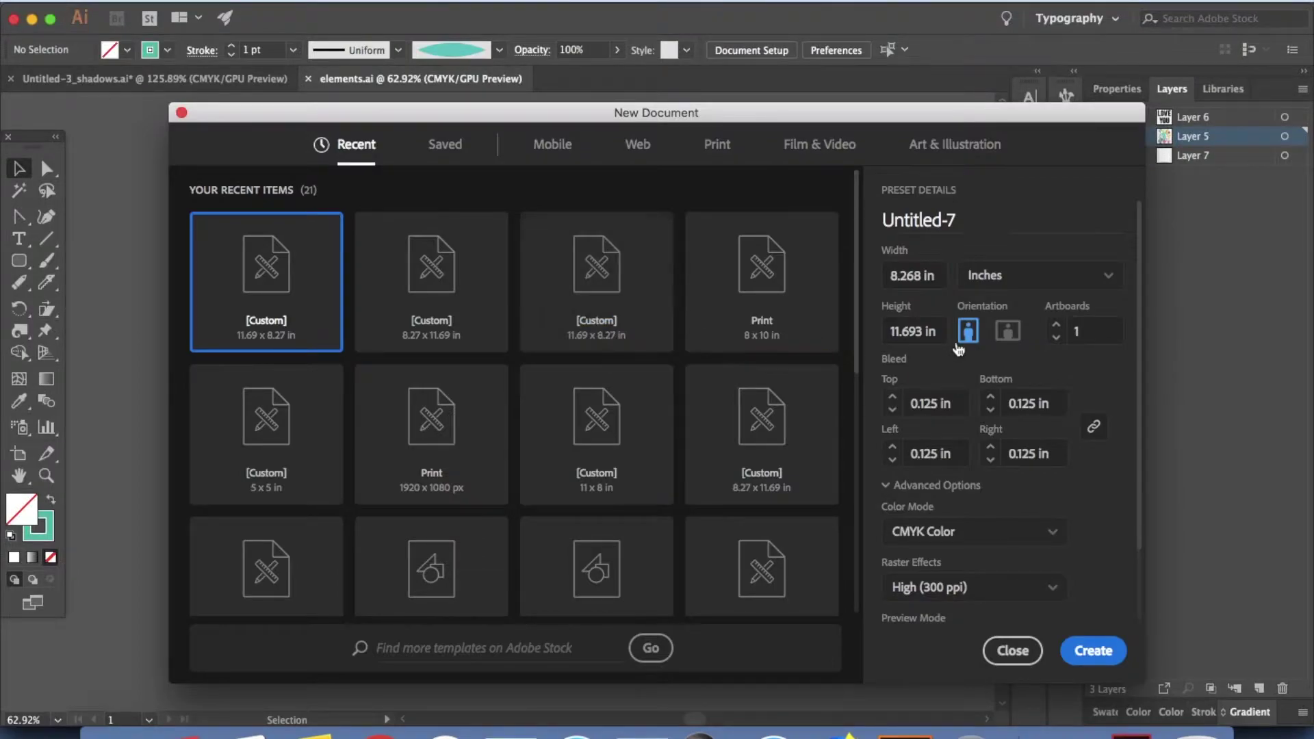
{"action": "left_click", "coordinate": [942, 279]}
{"action": "type", "text": "10"}
{"action": "left_click", "coordinate": [939, 325]}
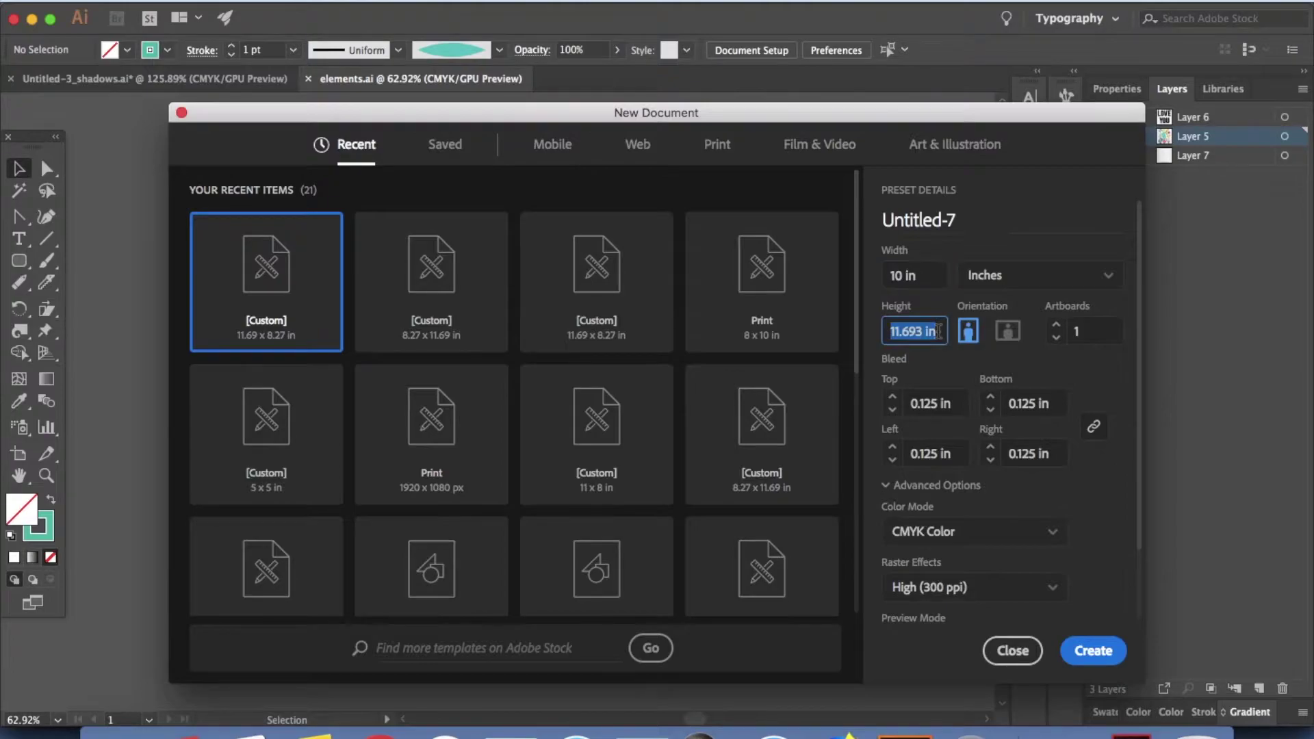
{"action": "type", "text": "7"}
{"action": "scroll", "coordinate": [948, 482], "scroll_direction": "down", "scroll_amount": 3}
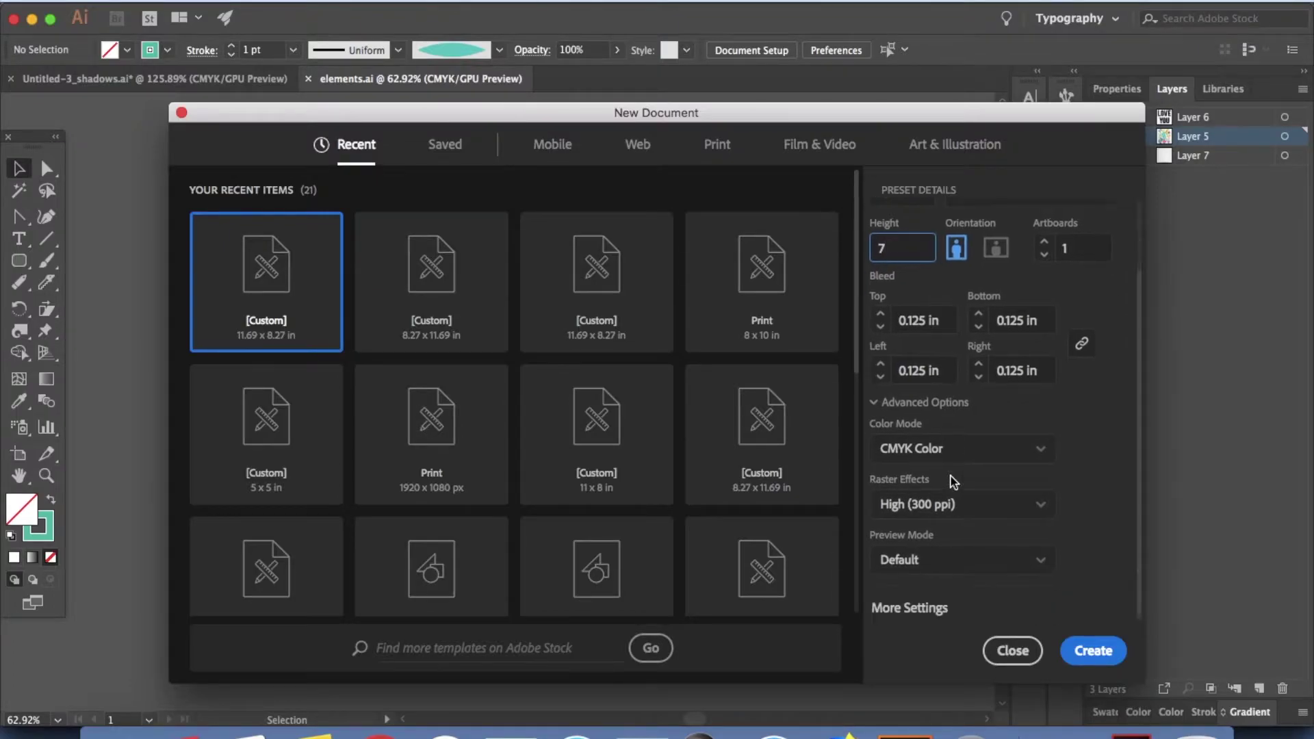
{"action": "left_click", "coordinate": [927, 609]}
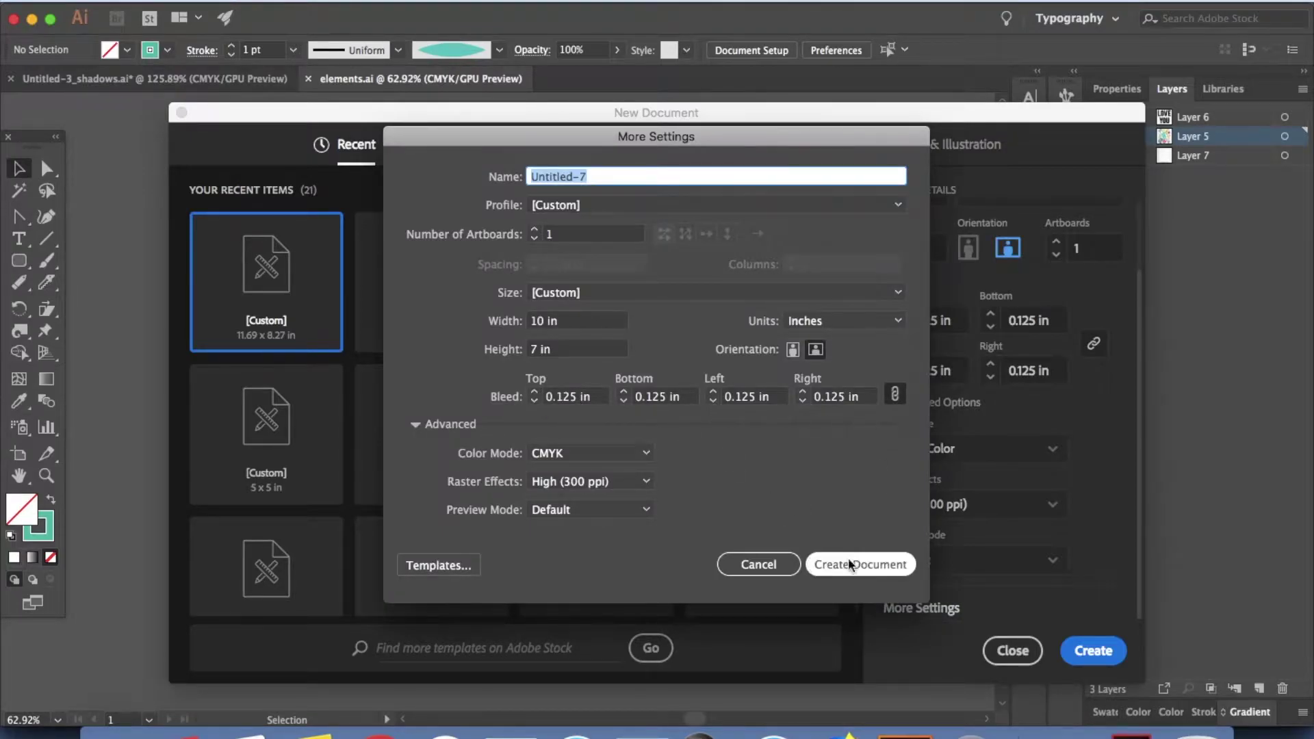
{"action": "left_click", "coordinate": [763, 565]}
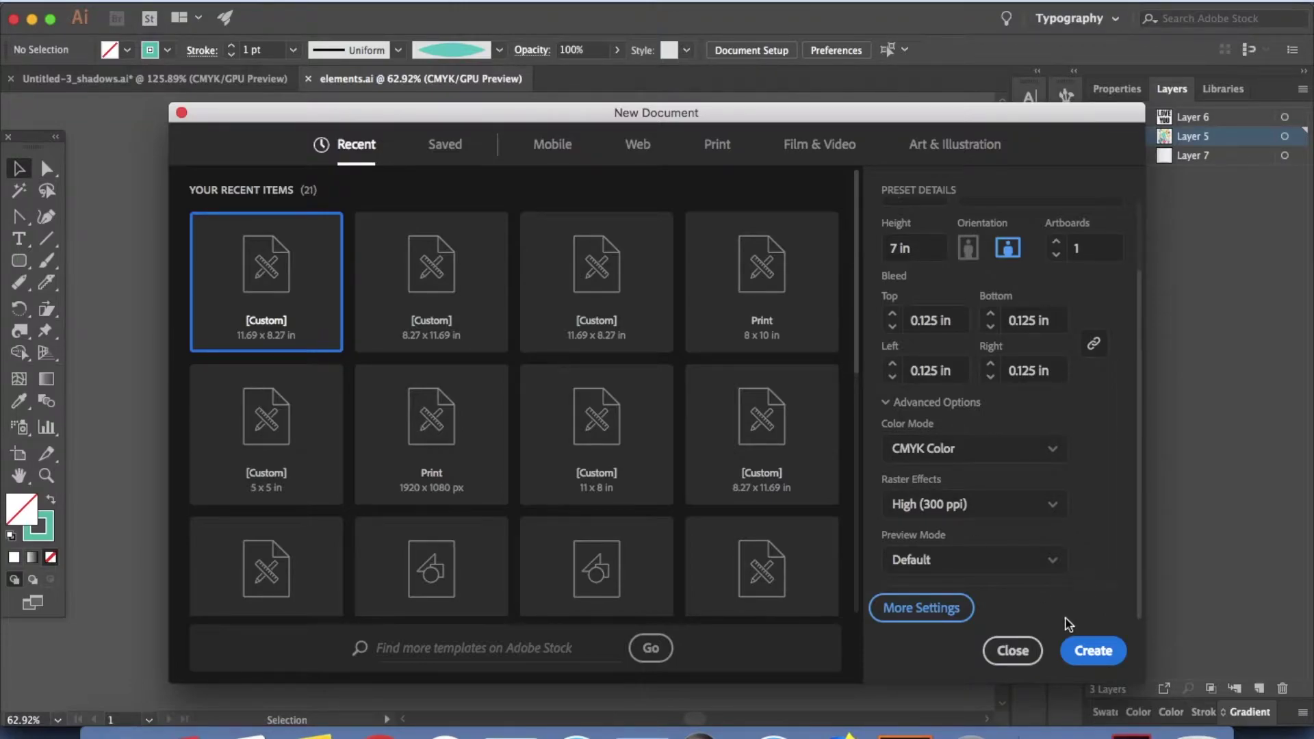
{"action": "left_click", "coordinate": [1085, 654]}
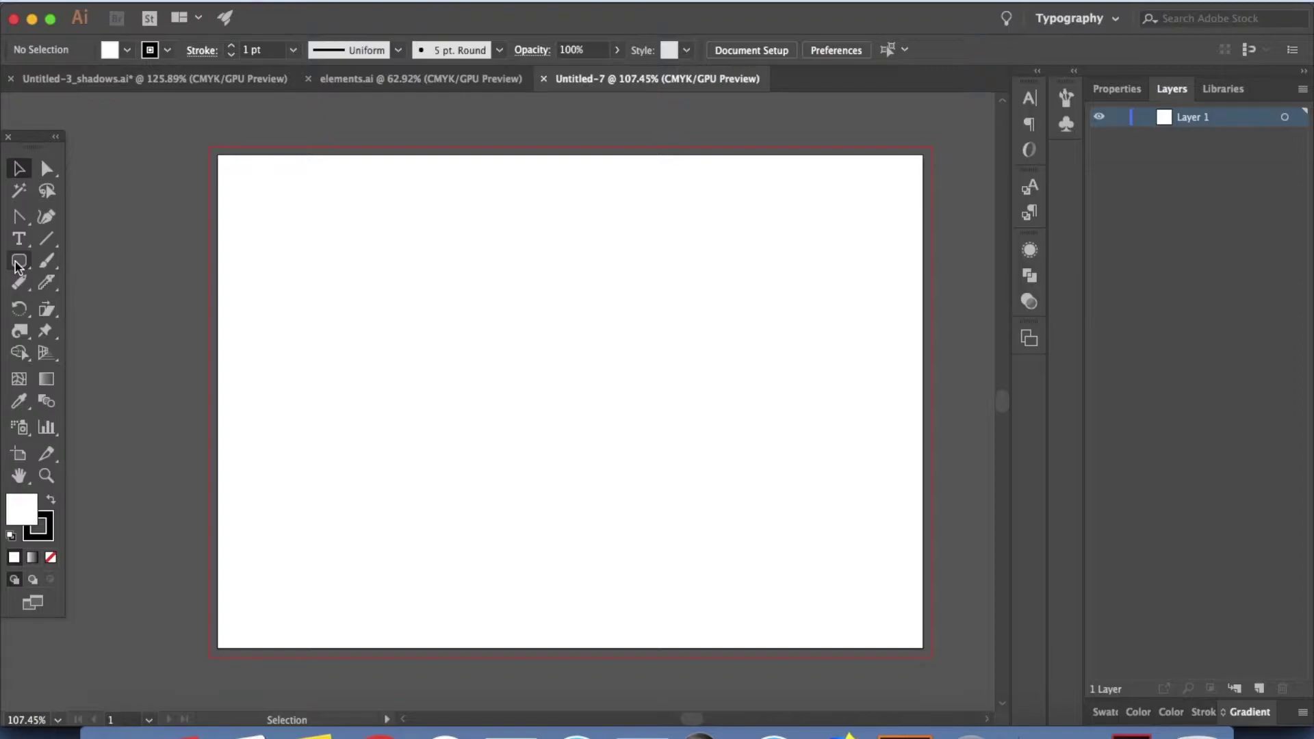
Draw a rectangle covering the artboard out to the bleed edges and fill it with the near-black color of the 50s Christmas theme.
{"action": "left_click_drag", "start_coordinate": [17, 265], "coordinate": [91, 265]}
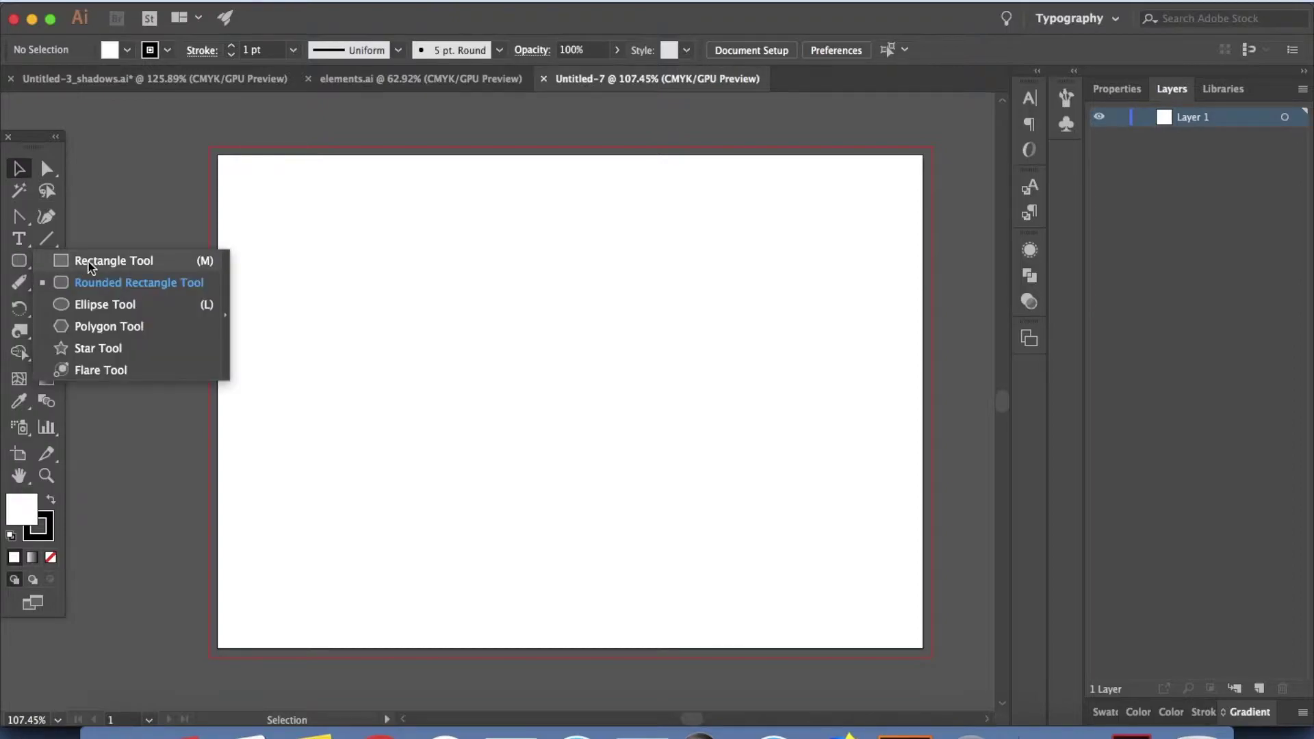
{"action": "left_click", "coordinate": [91, 265]}
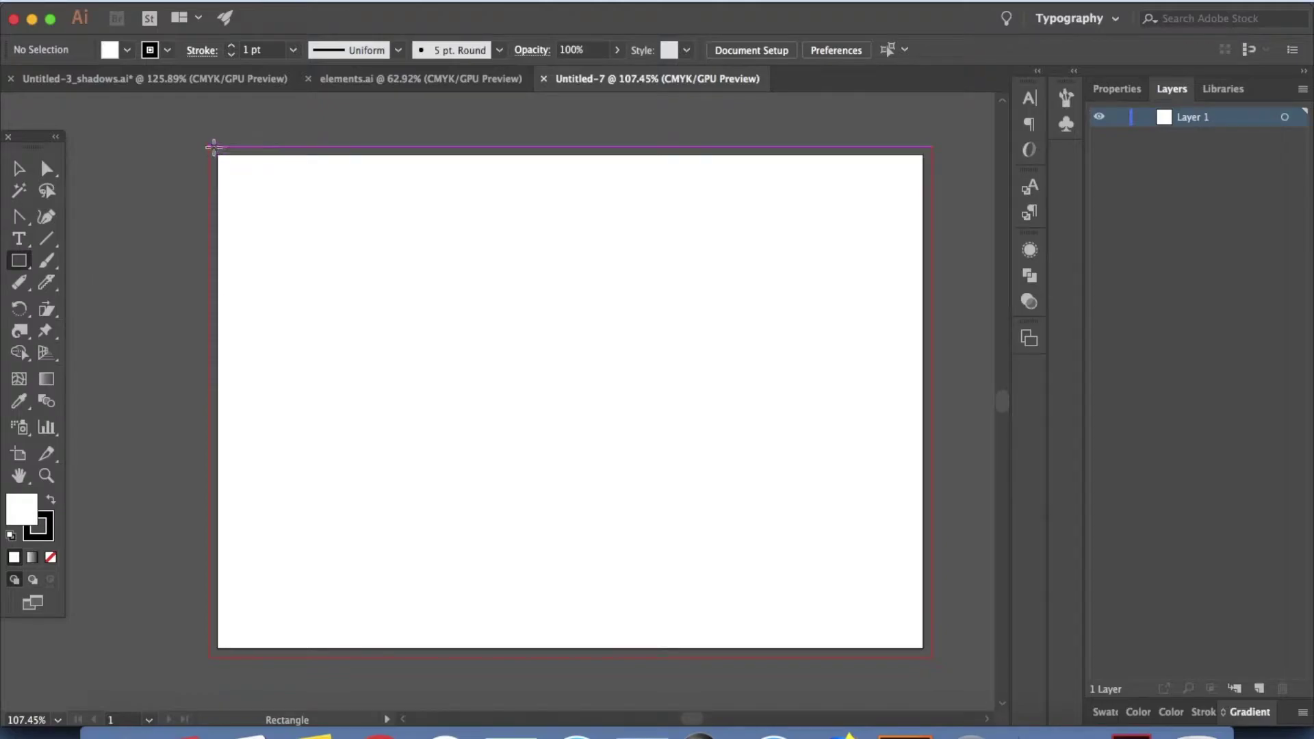
{"action": "left_click_drag", "start_coordinate": [210, 146], "coordinate": [936, 657]}
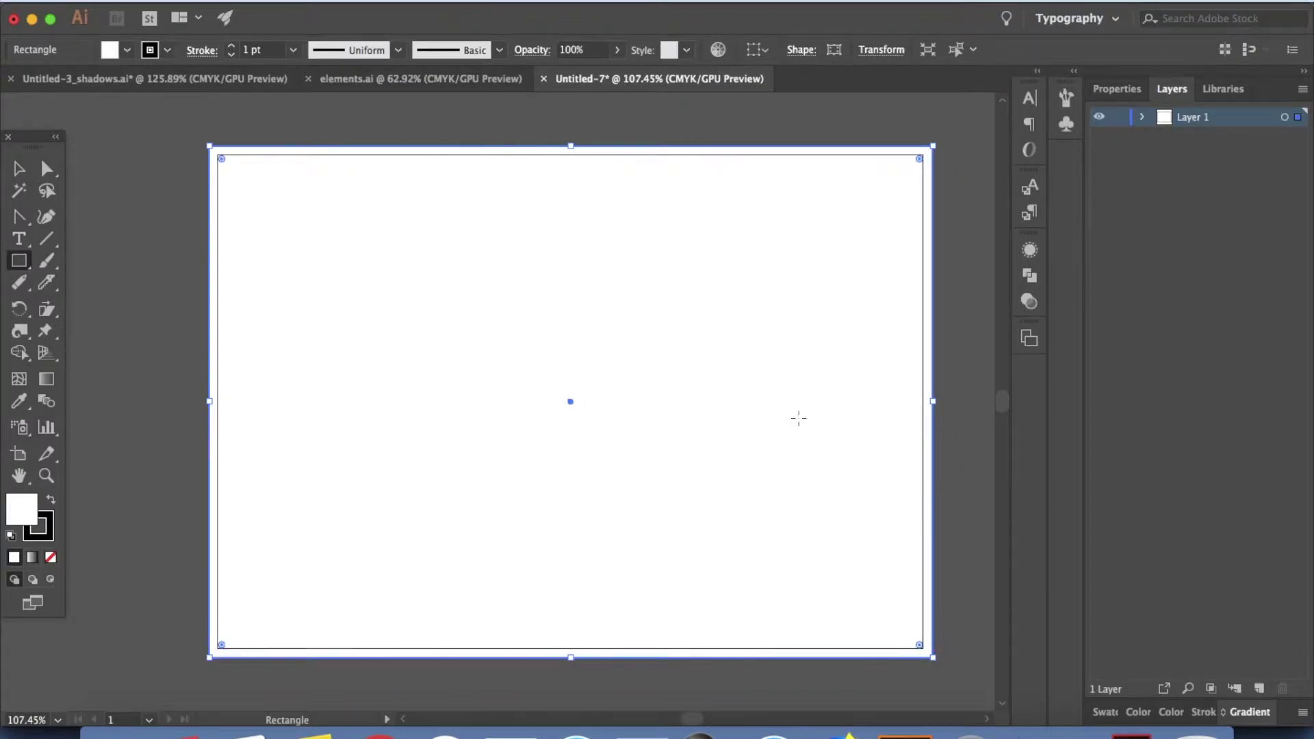
{"action": "left_click", "coordinate": [1223, 90]}
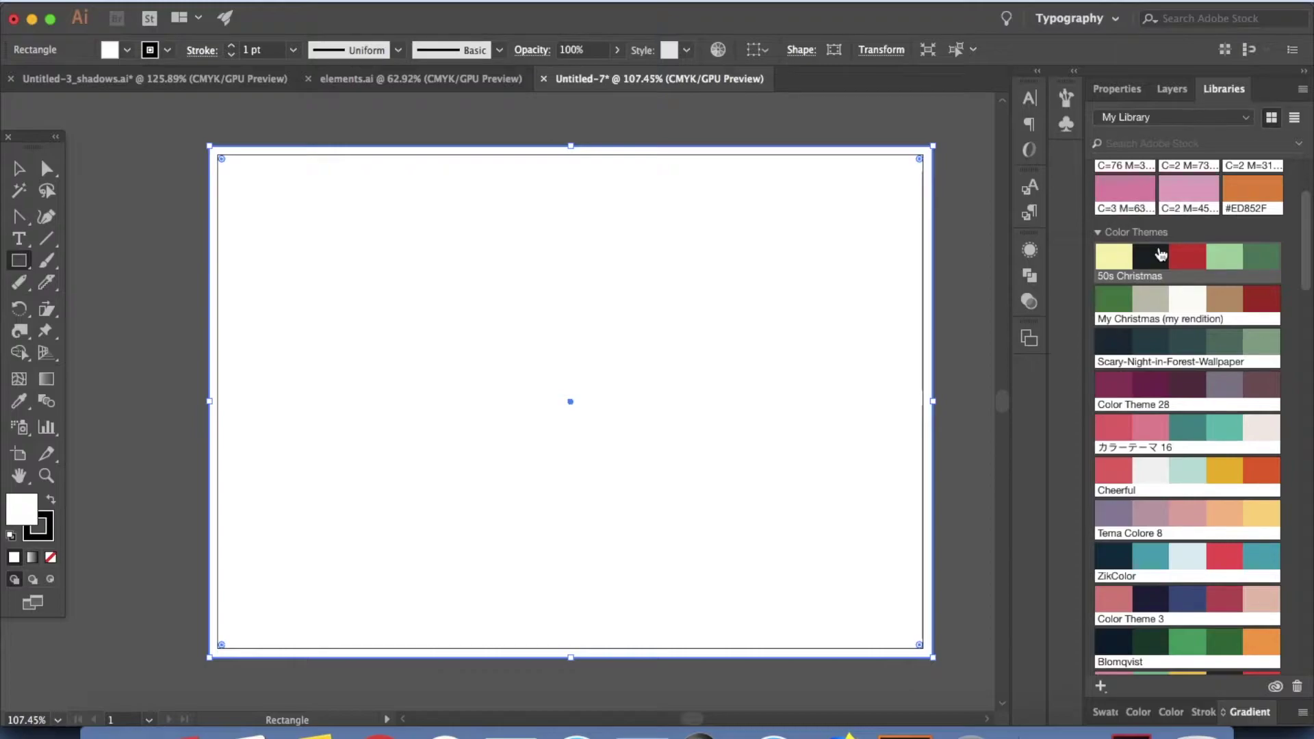
{"action": "left_click", "coordinate": [1158, 258]}
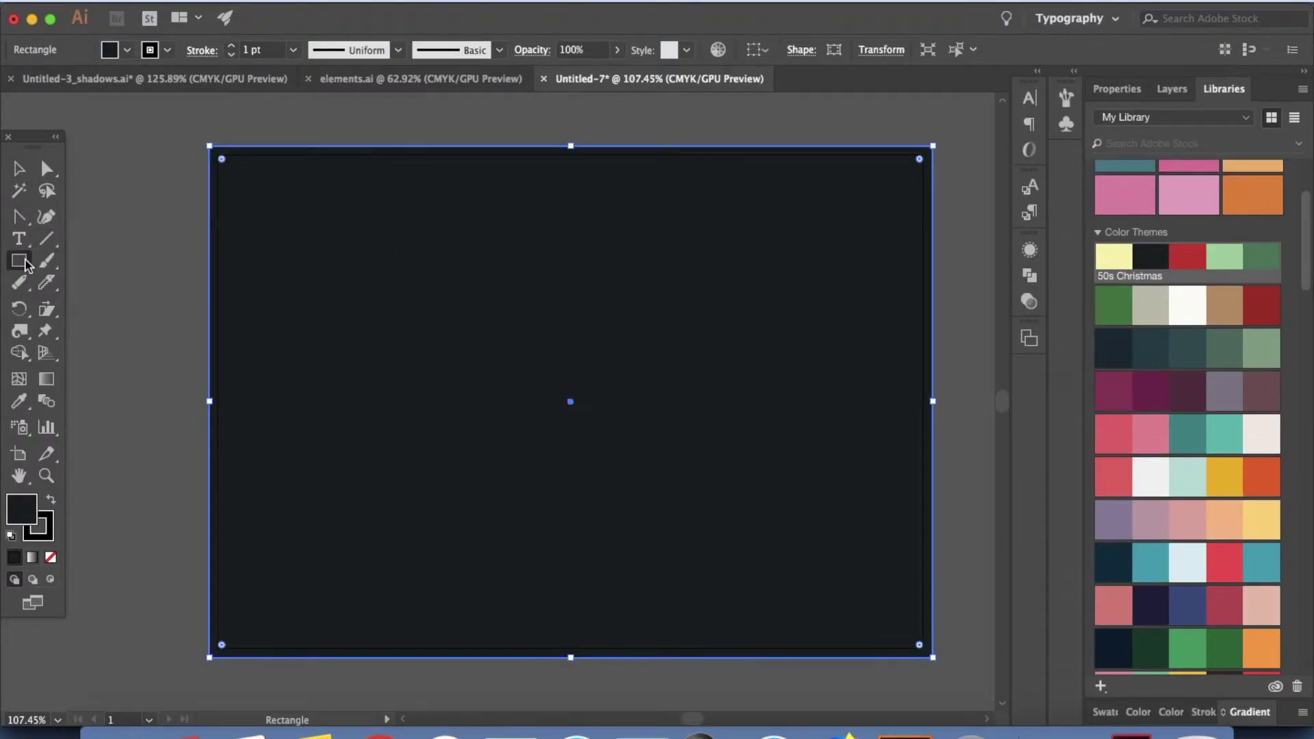
Lock the background rectangle's layer and create a new layer above it.
{"action": "left_click", "coordinate": [1171, 89]}
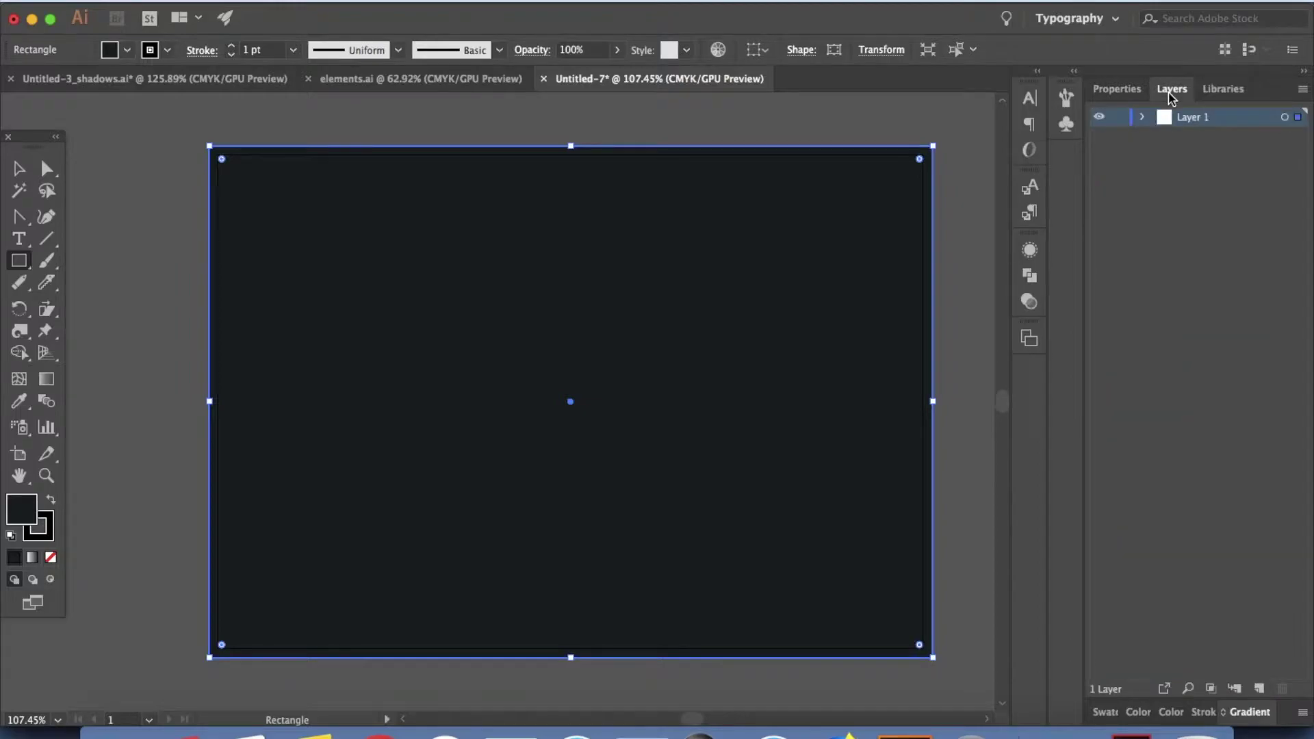
{"action": "left_click", "coordinate": [1117, 118]}
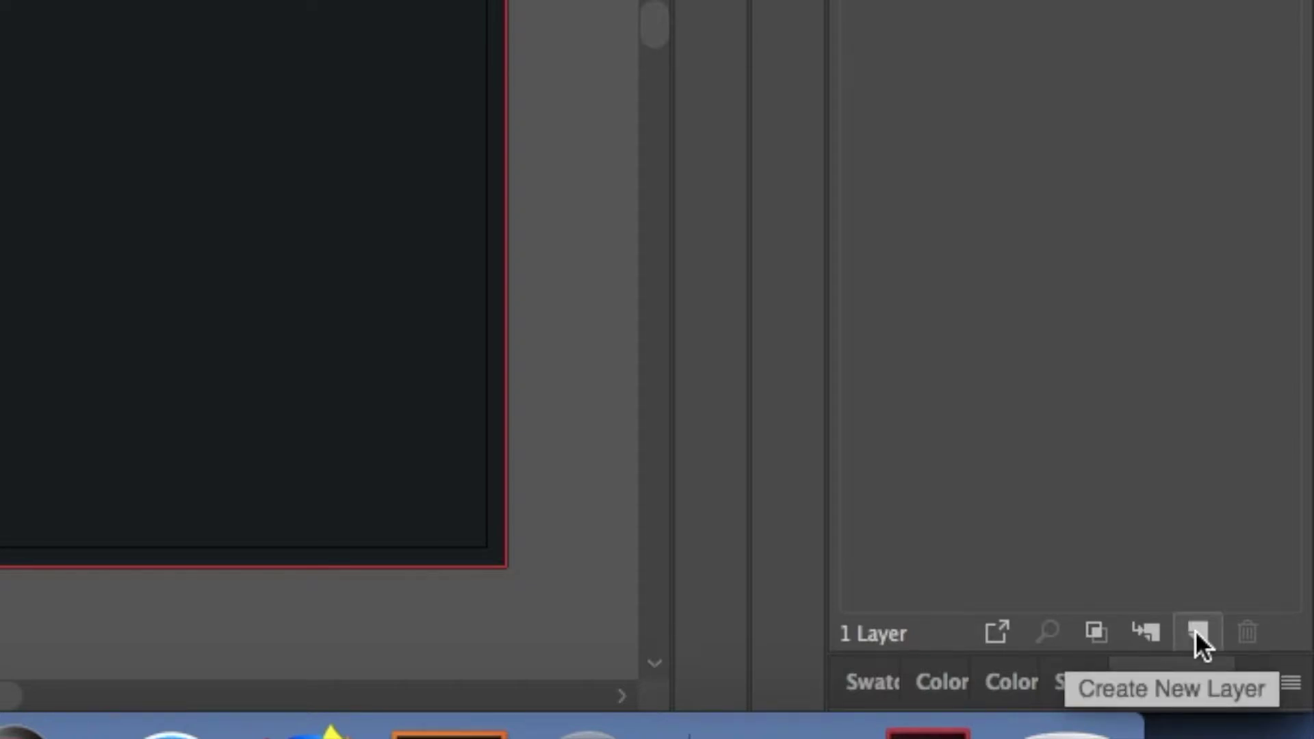
{"action": "left_click", "coordinate": [1194, 633]}
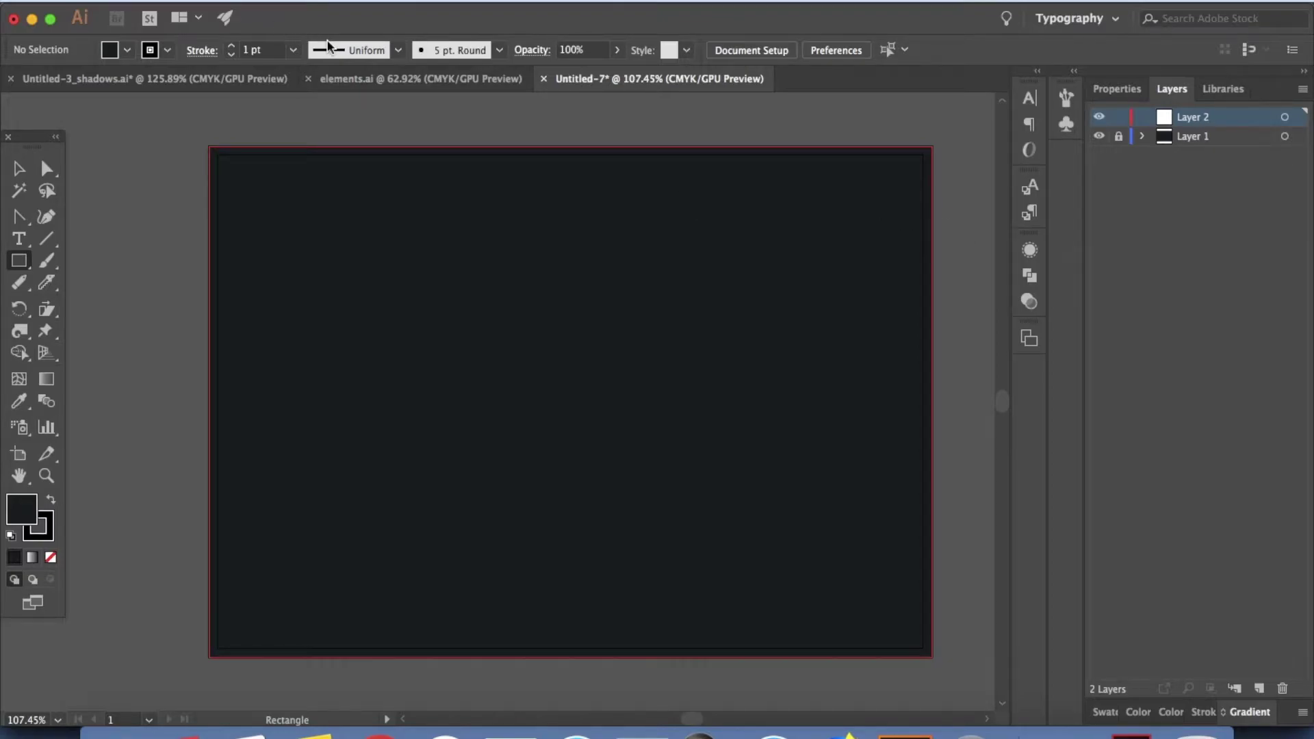
In elements.ai, add a second artboard about 8.72 in wide and 10 in high beside the existing one.
{"action": "left_click", "coordinate": [381, 78]}
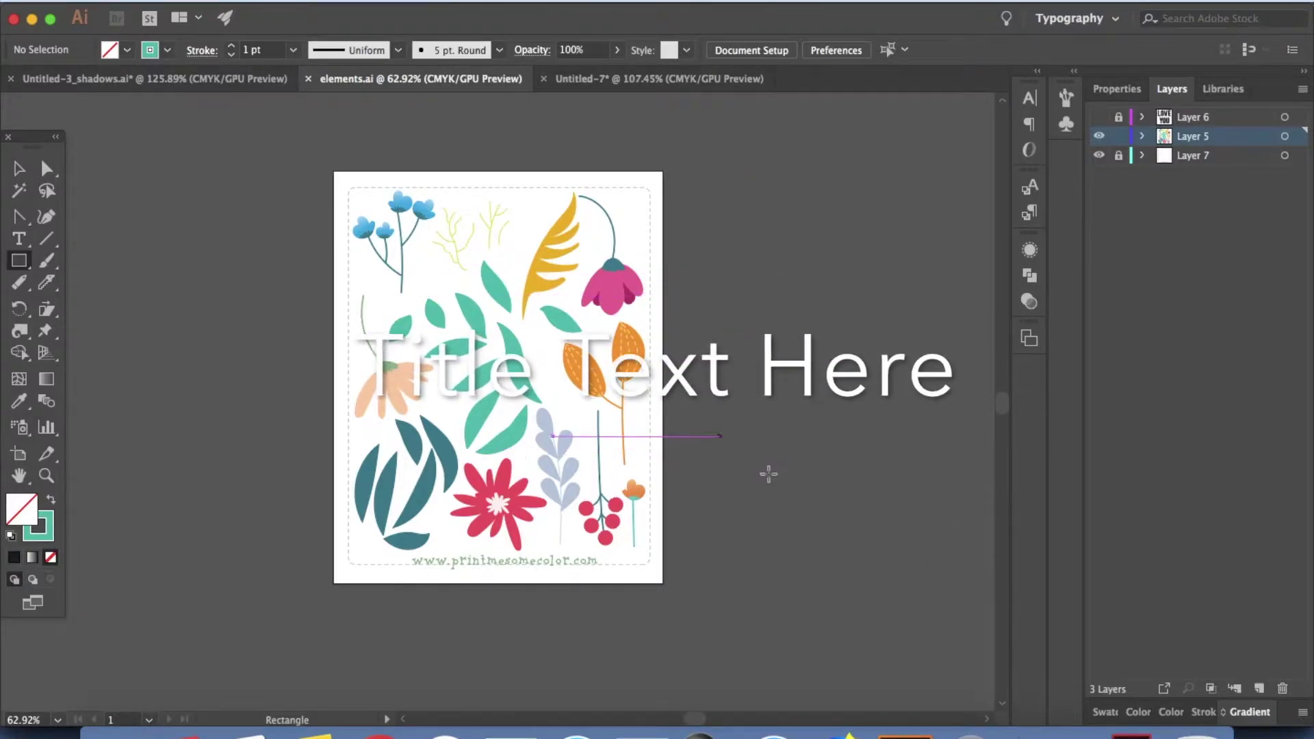
{"action": "key", "text": "shift+o"}
{"action": "scroll", "coordinate": [753, 343], "scroll_direction": "right", "scroll_amount": 3}
{"action": "mouse_move", "coordinate": [572, 159]}
{"action": "left_mouse_down"}
{"action": "mouse_move", "coordinate": [630, 211]}
{"action": "mouse_move", "coordinate": [794, 531]}
{"action": "mouse_move", "coordinate": [911, 577]}
{"action": "mouse_move", "coordinate": [932, 572]}
{"action": "left_mouse_up"}
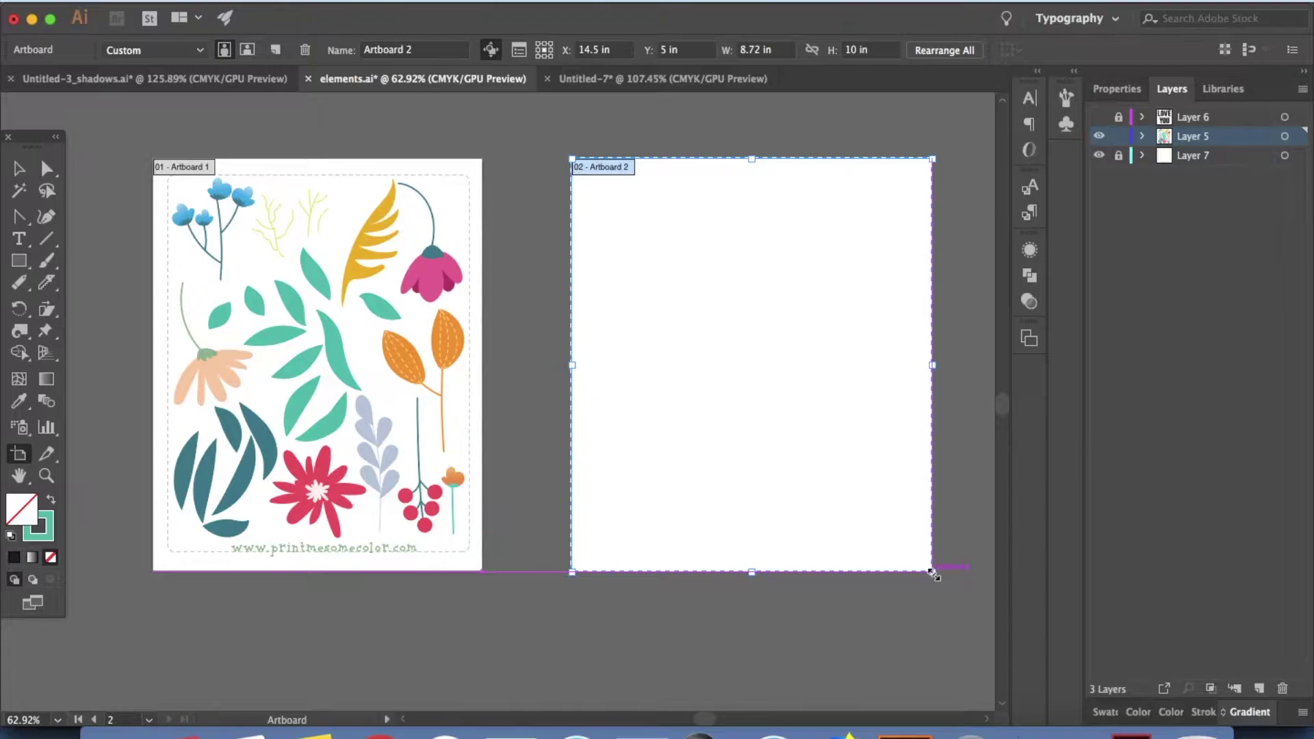
{"action": "left_click", "coordinate": [21, 169]}
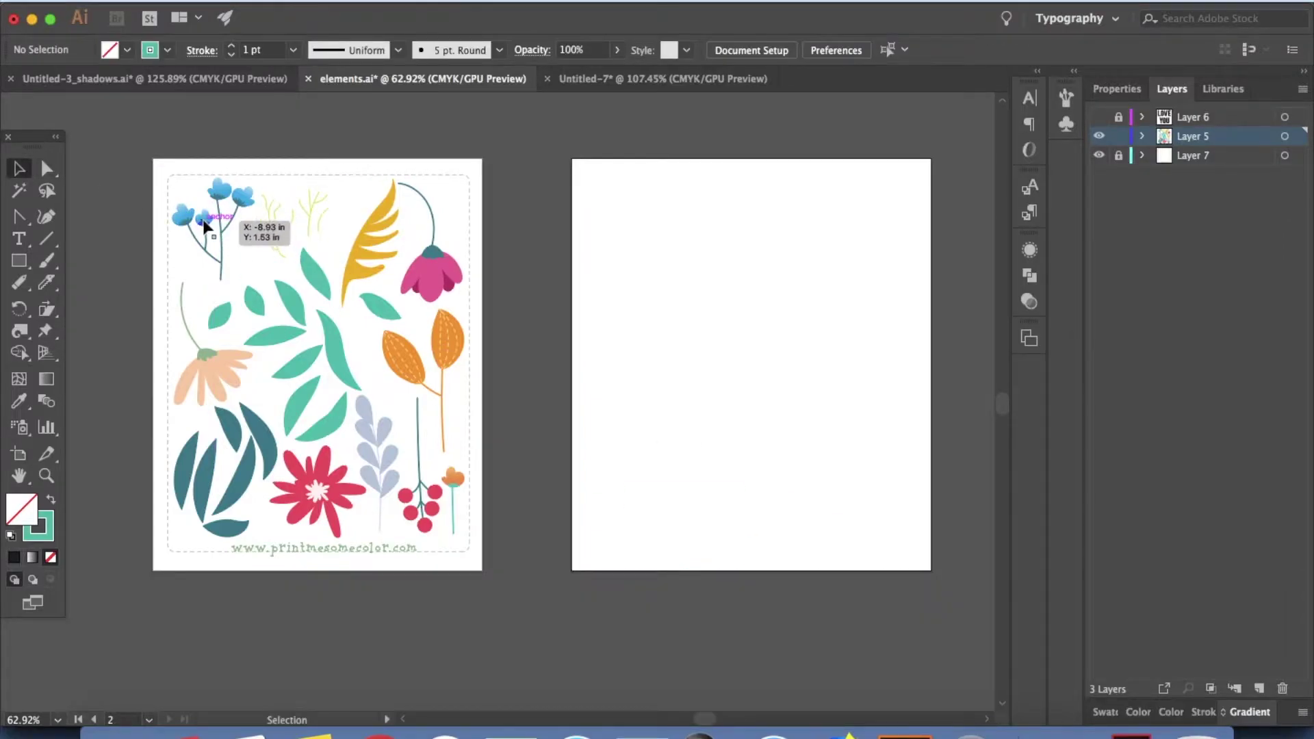
Sketch a closed three-petal flower head with the Pencil tool on the empty artboard and swap its stroke and fill for solid green.
{"action": "left_click", "coordinate": [224, 233]}
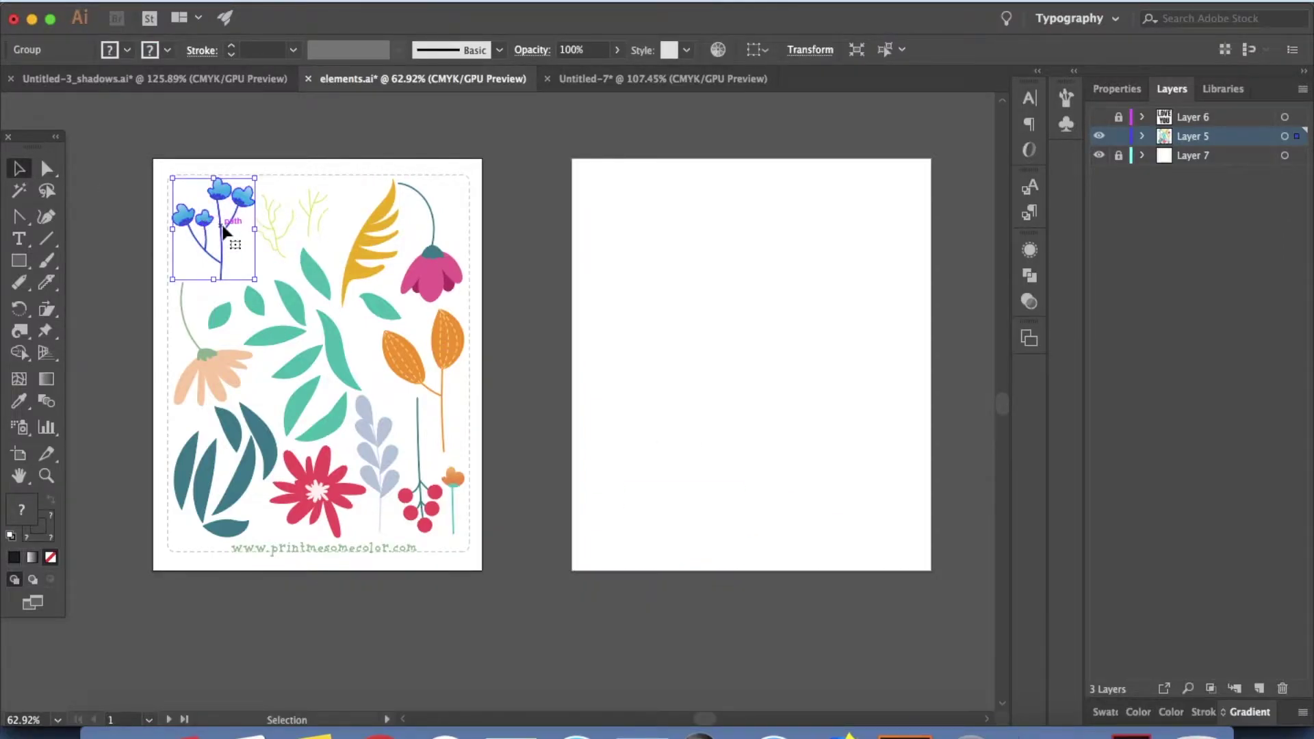
{"action": "left_click", "coordinate": [19, 282]}
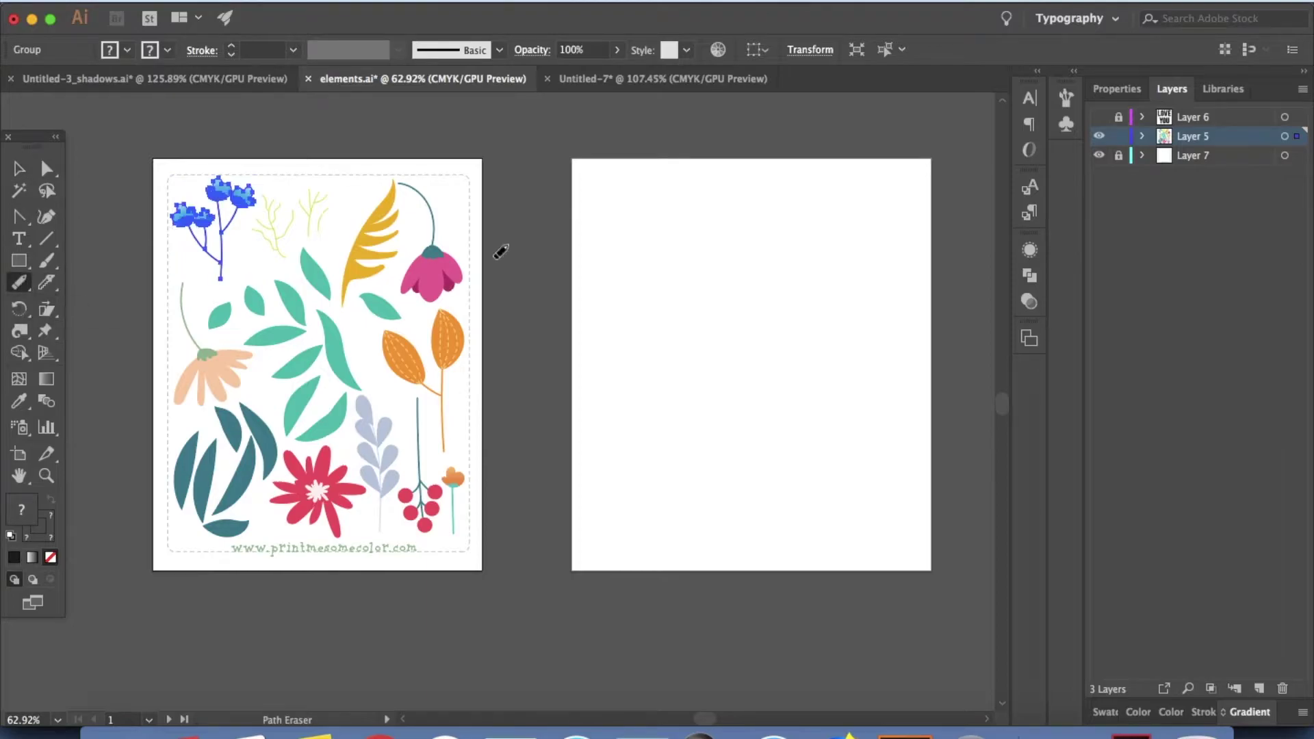
{"action": "scroll", "coordinate": [605, 231], "scroll_direction": "up", "scroll_amount": 6}
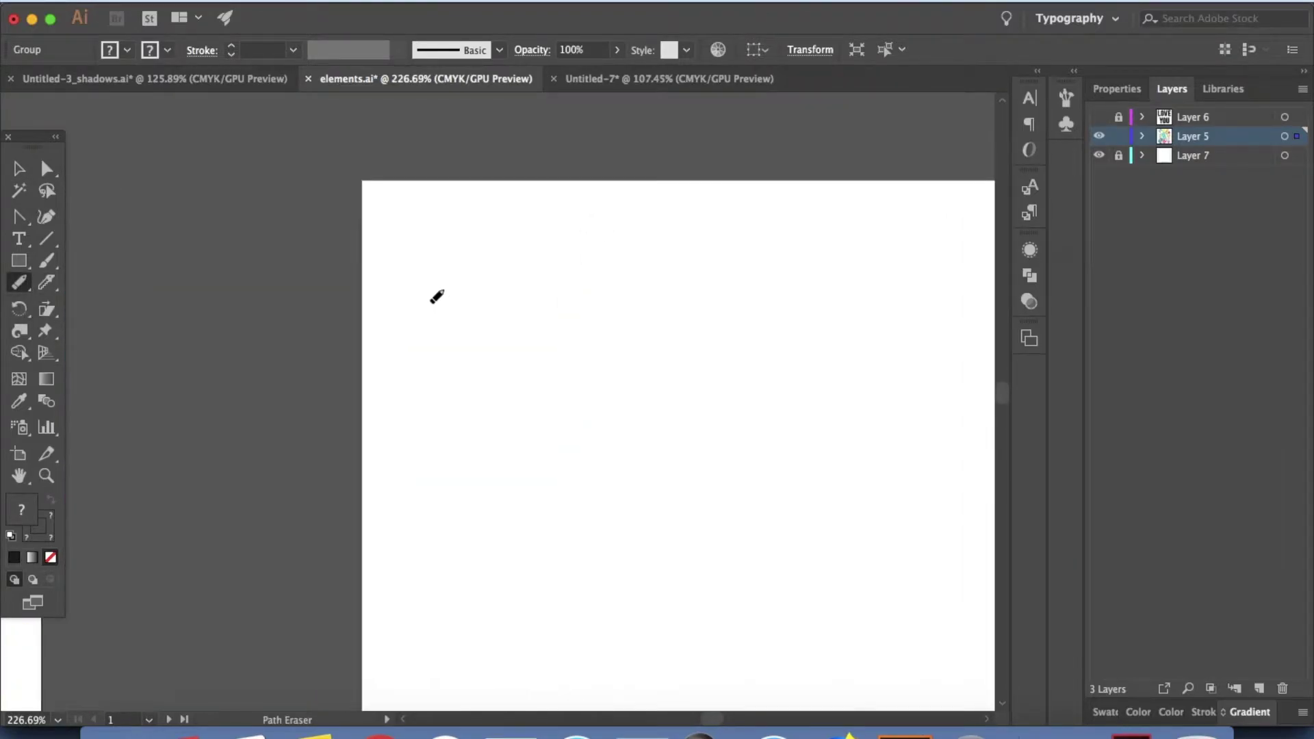
{"action": "left_click_drag", "start_coordinate": [20, 284], "coordinate": [107, 301]}
{"action": "mouse_move", "coordinate": [446, 302]}
{"action": "left_mouse_down"}
{"action": "mouse_move", "coordinate": [411, 271]}
{"action": "mouse_move", "coordinate": [430, 273]}
{"action": "mouse_move", "coordinate": [433, 232]}
{"action": "mouse_move", "coordinate": [452, 245]}
{"action": "mouse_move", "coordinate": [455, 222]}
{"action": "mouse_move", "coordinate": [476, 220]}
{"action": "mouse_move", "coordinate": [493, 250]}
{"action": "mouse_move", "coordinate": [445, 302]}
{"action": "left_mouse_up"}
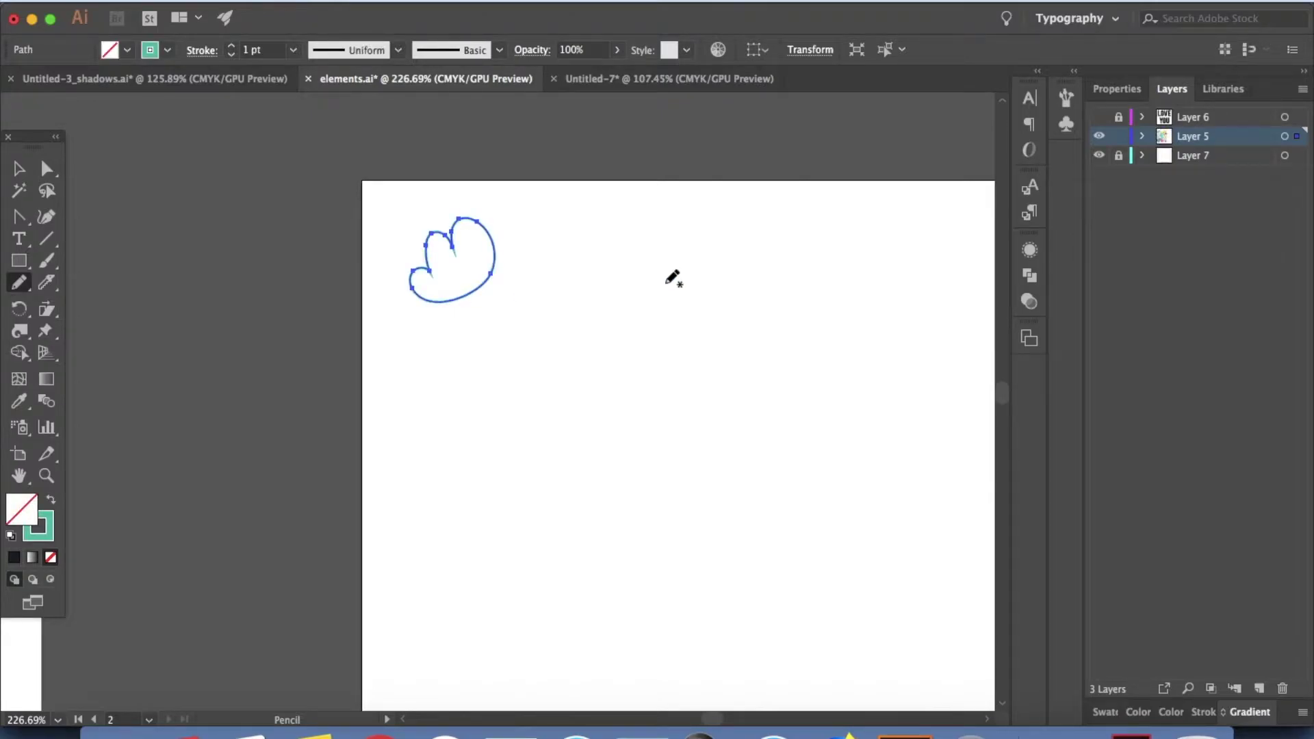
{"action": "left_click", "coordinate": [48, 529]}
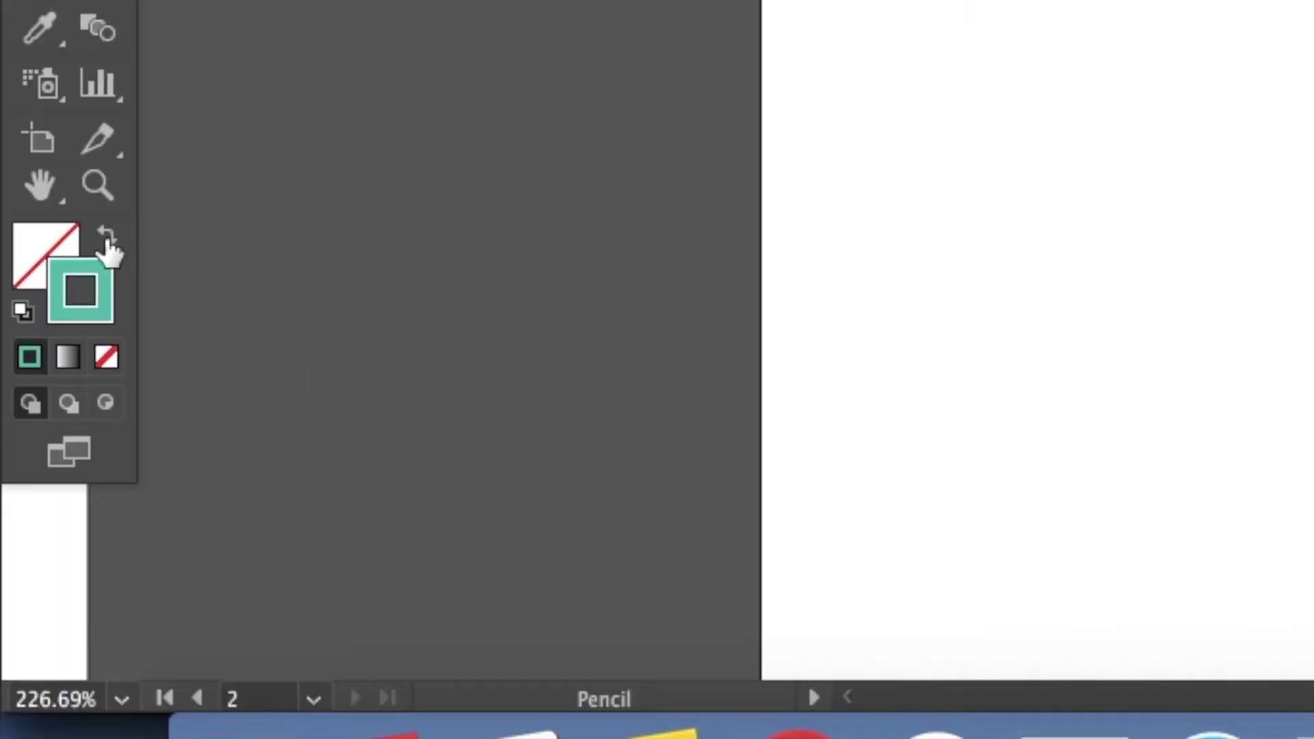
{"action": "left_click", "coordinate": [51, 500]}
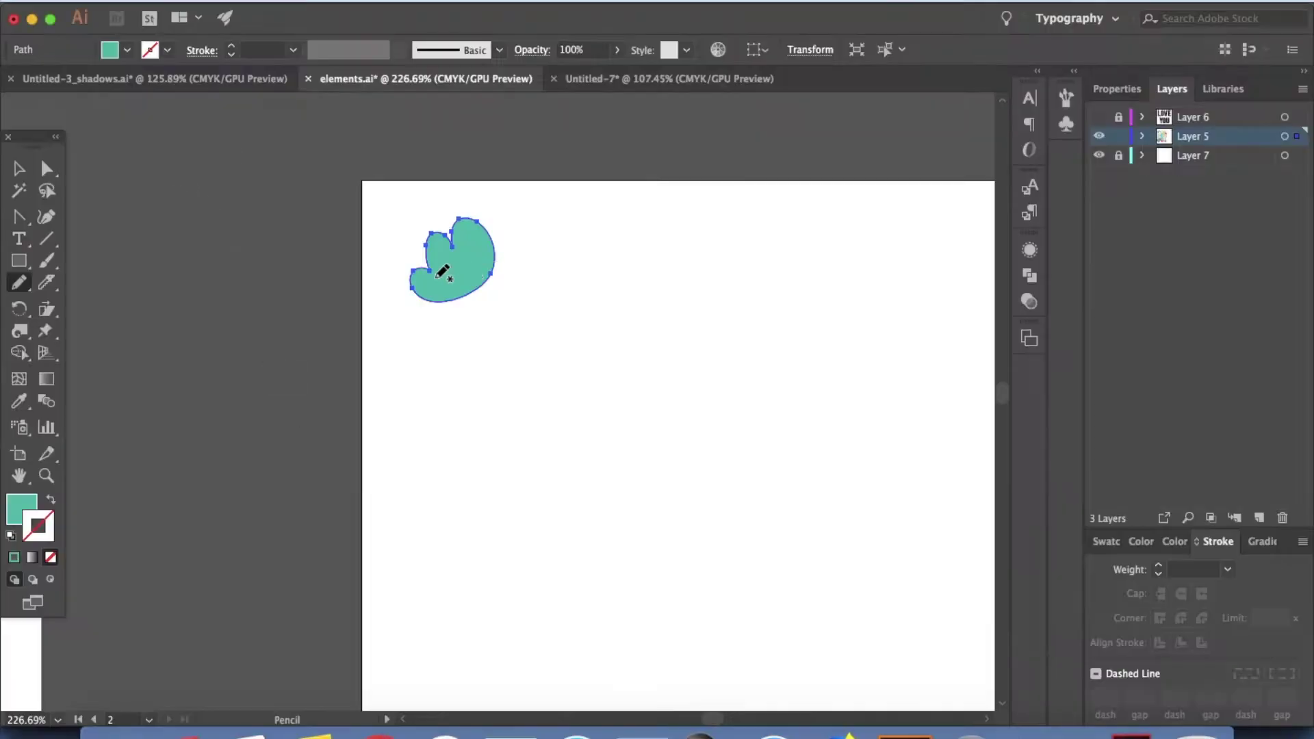
Examine the blue flowers on the first artboard up close for their petal shapes and gradient coloring.
{"action": "scroll", "coordinate": [463, 269], "scroll_direction": "left", "scroll_amount": 10}
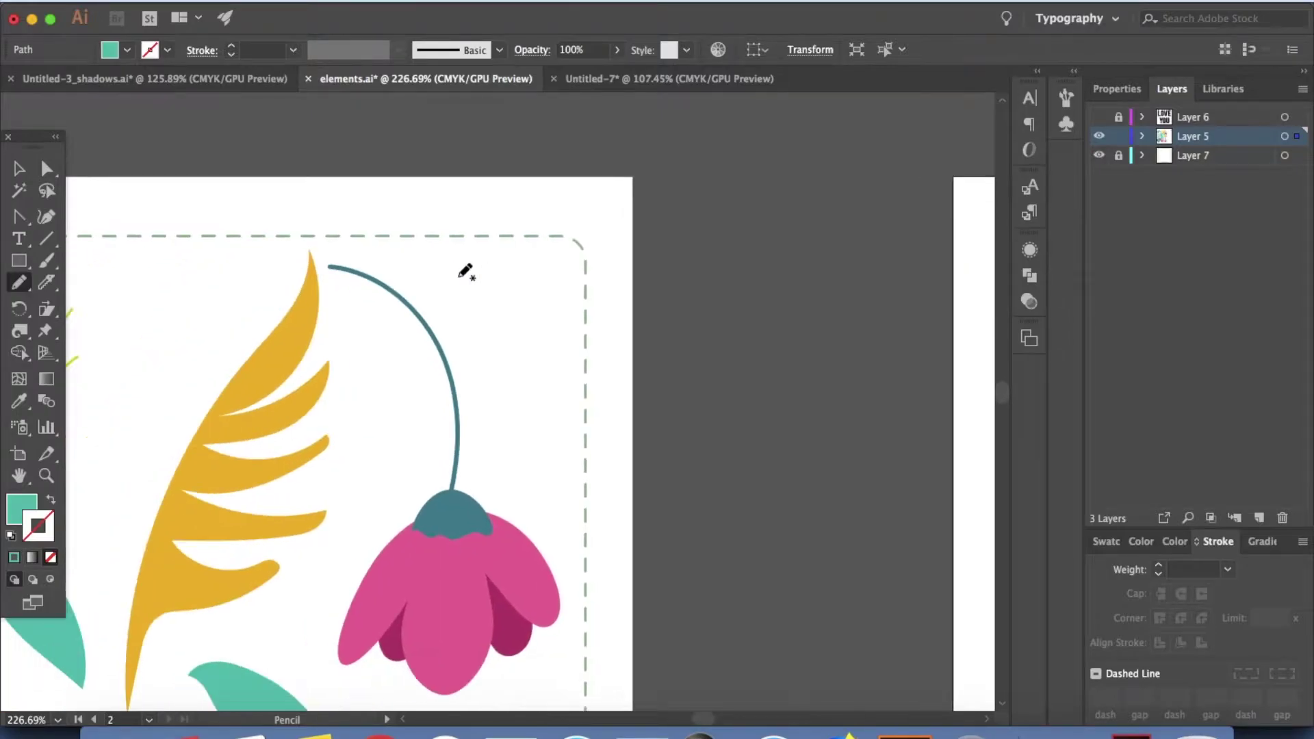
{"action": "scroll", "coordinate": [464, 270], "scroll_direction": "down", "scroll_amount": 5}
{"action": "scroll", "coordinate": [463, 270], "scroll_direction": "down", "scroll_amount": 5}
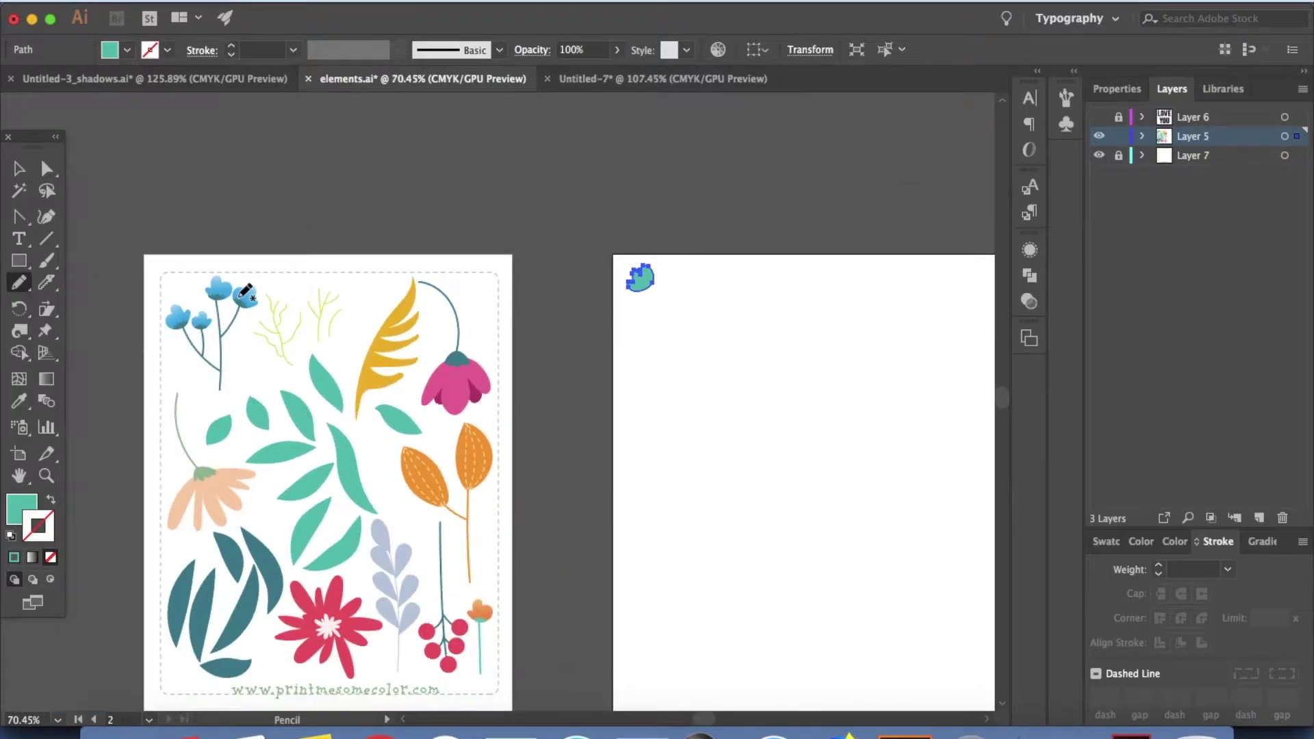
{"action": "scroll", "coordinate": [245, 291], "scroll_direction": "up", "scroll_amount": 8}
{"action": "scroll", "coordinate": [245, 291], "scroll_direction": "left", "scroll_amount": 10}
{"action": "scroll", "coordinate": [245, 292], "scroll_direction": "up", "scroll_amount": 5}
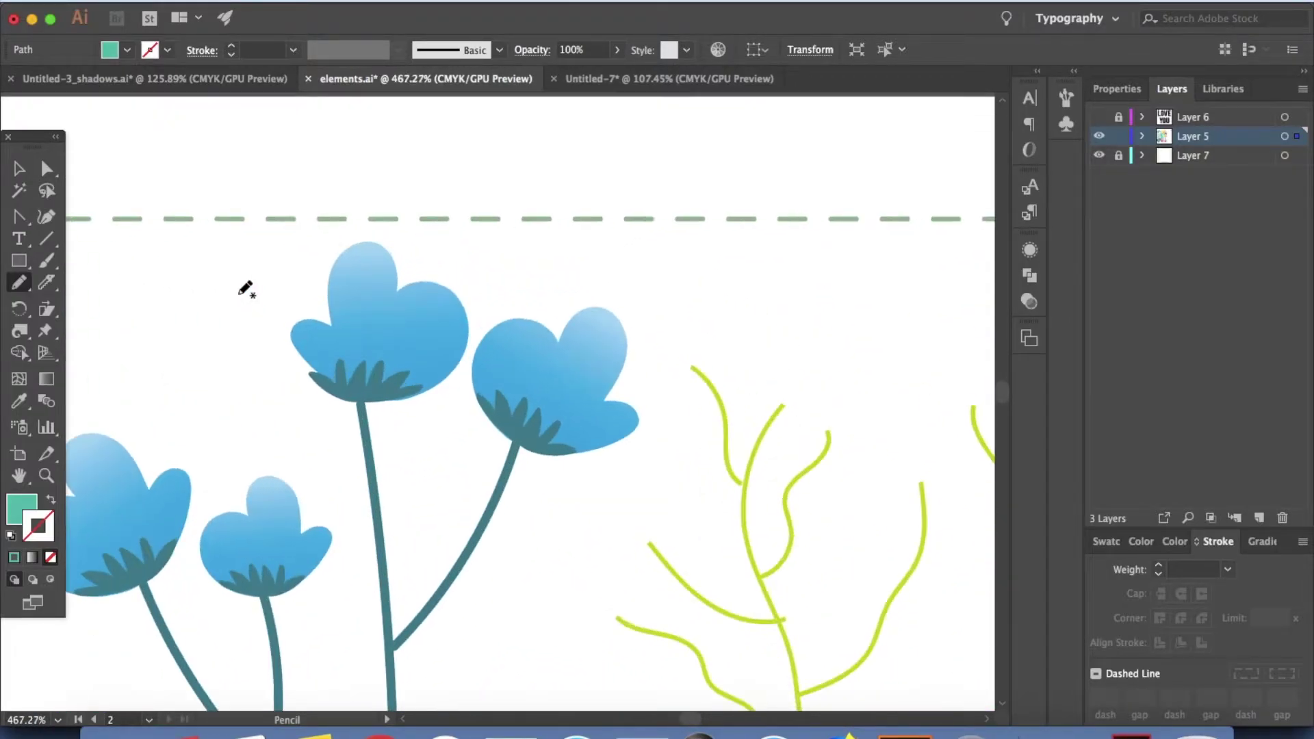
{"action": "scroll", "coordinate": [364, 284], "scroll_direction": "up", "scroll_amount": 4}
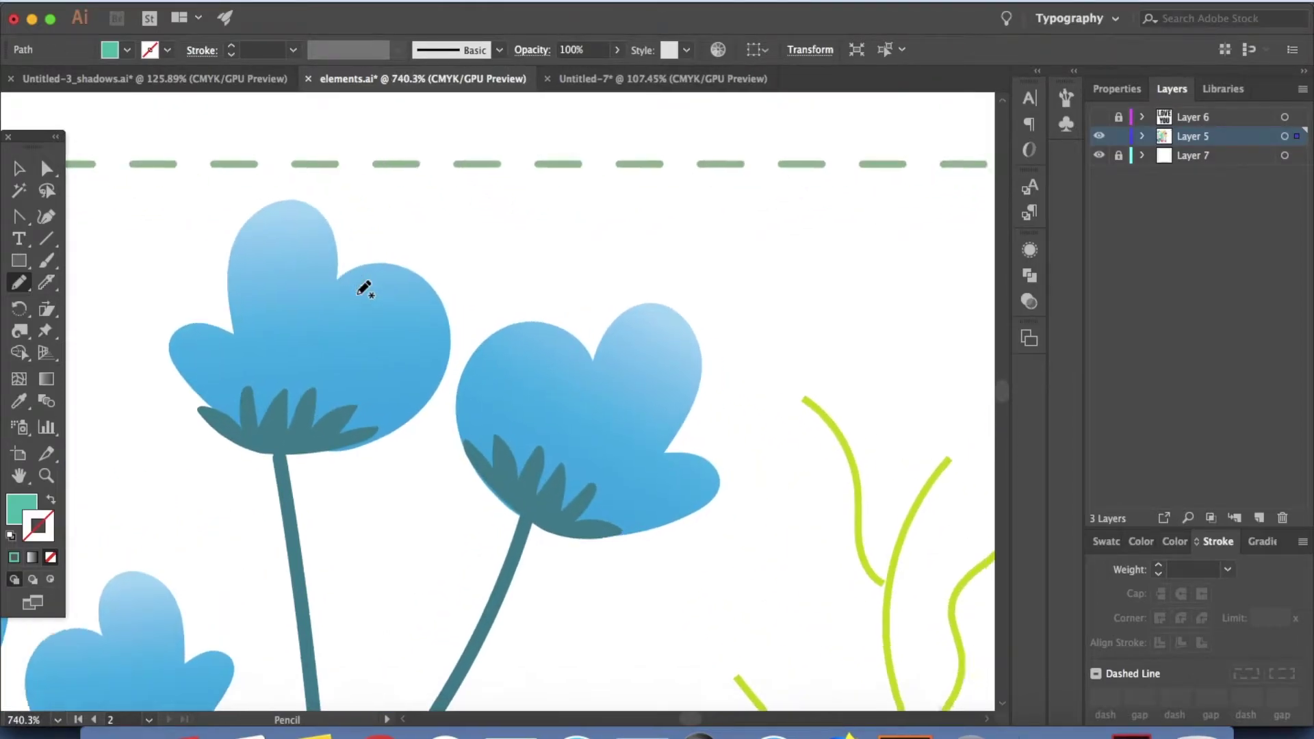
{"action": "scroll", "coordinate": [364, 285], "scroll_direction": "down", "scroll_amount": 4}
{"action": "scroll", "coordinate": [364, 287], "scroll_direction": "down", "scroll_amount": 5}
{"action": "scroll", "coordinate": [360, 288], "scroll_direction": "right", "scroll_amount": 15}
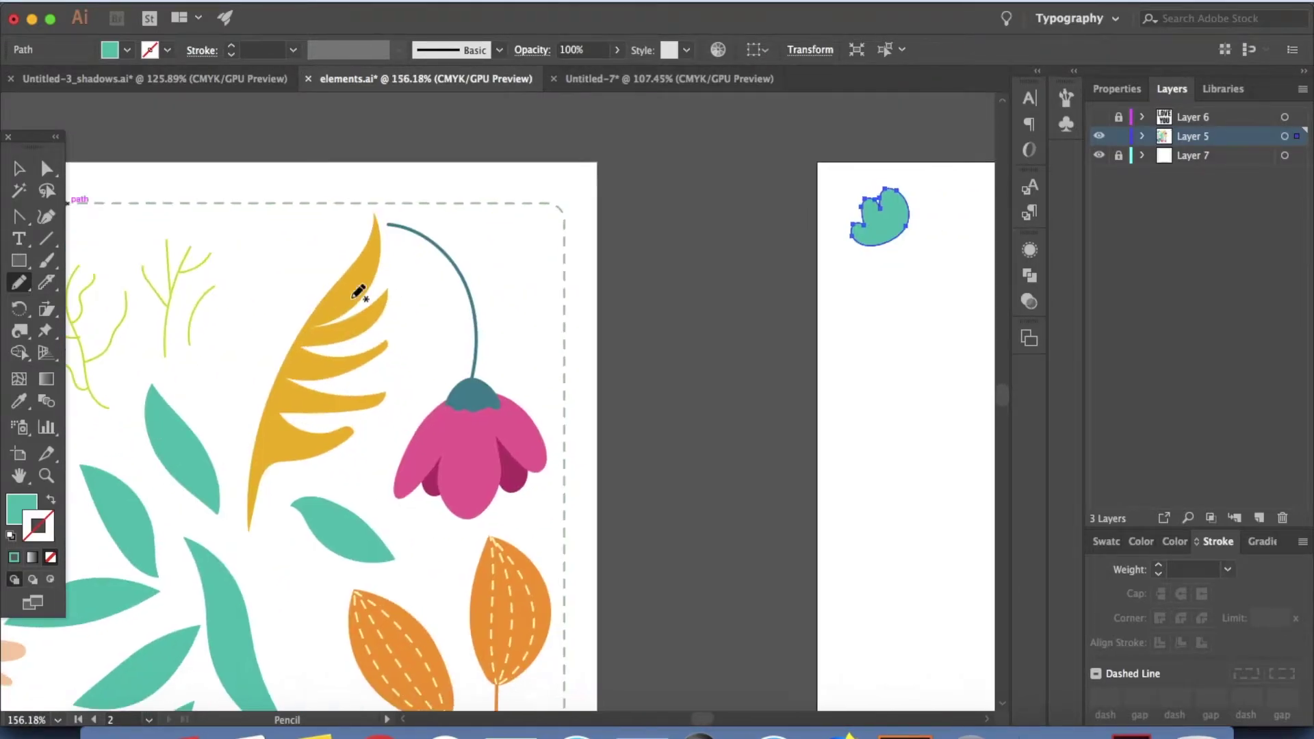
Fill the green three-petal flower head with a white-to-black linear gradient and check the swatches offered for its black stop.
{"action": "scroll", "coordinate": [531, 231], "scroll_direction": "up", "scroll_amount": 6}
{"action": "key", "text": "v"}
{"action": "left_click", "coordinate": [504, 258]}
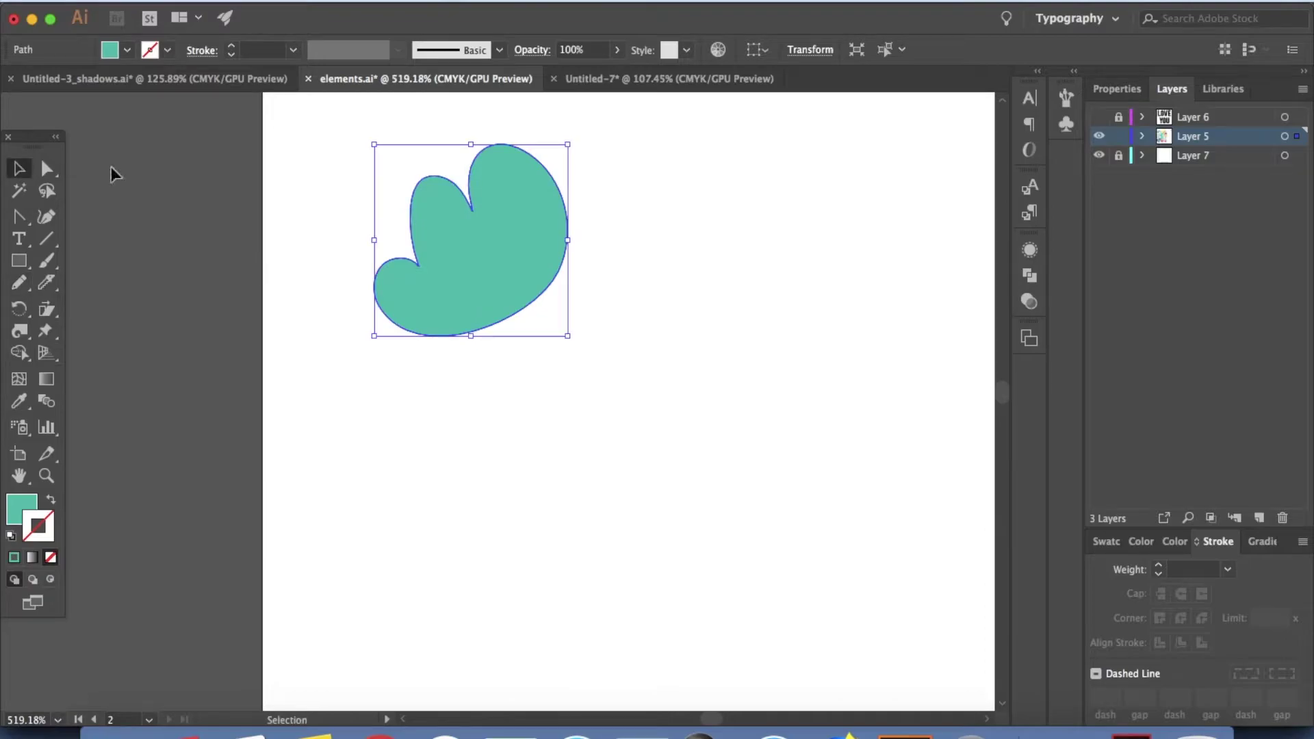
{"action": "key", "text": "super+F9"}
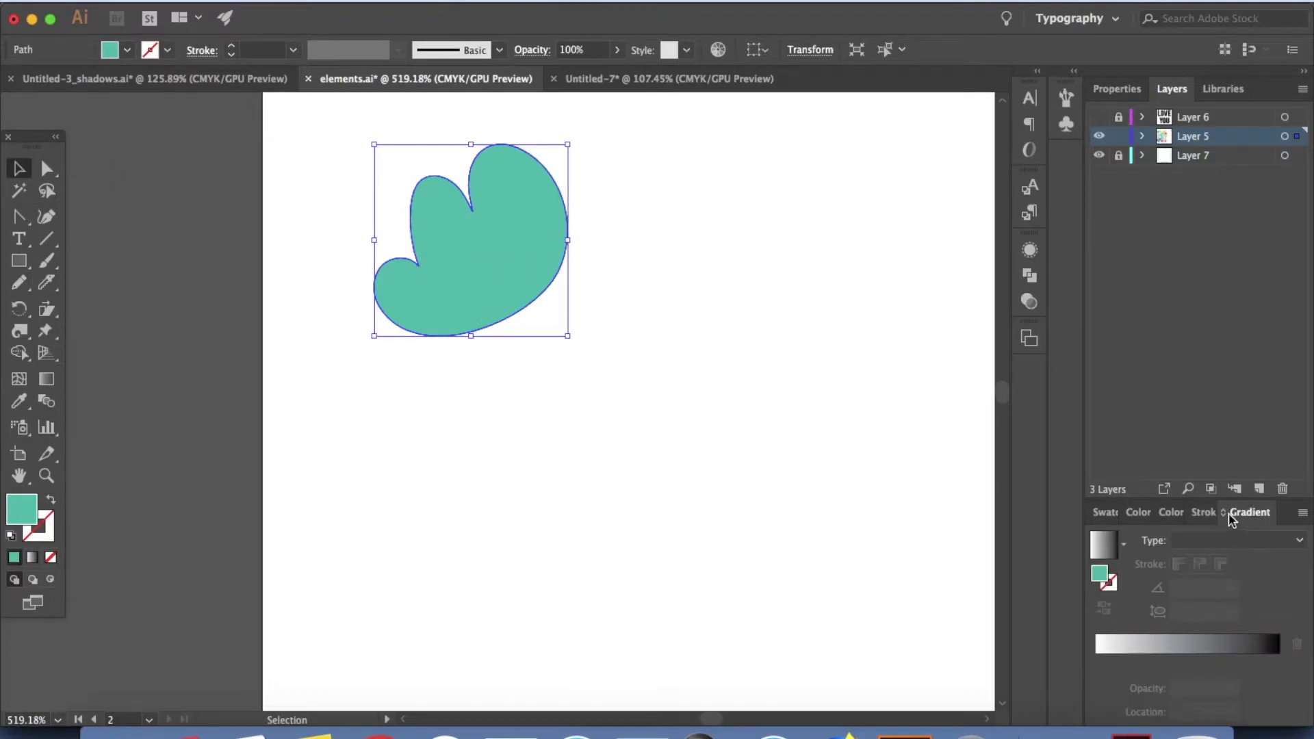
{"action": "left_click", "coordinate": [524, 2]}
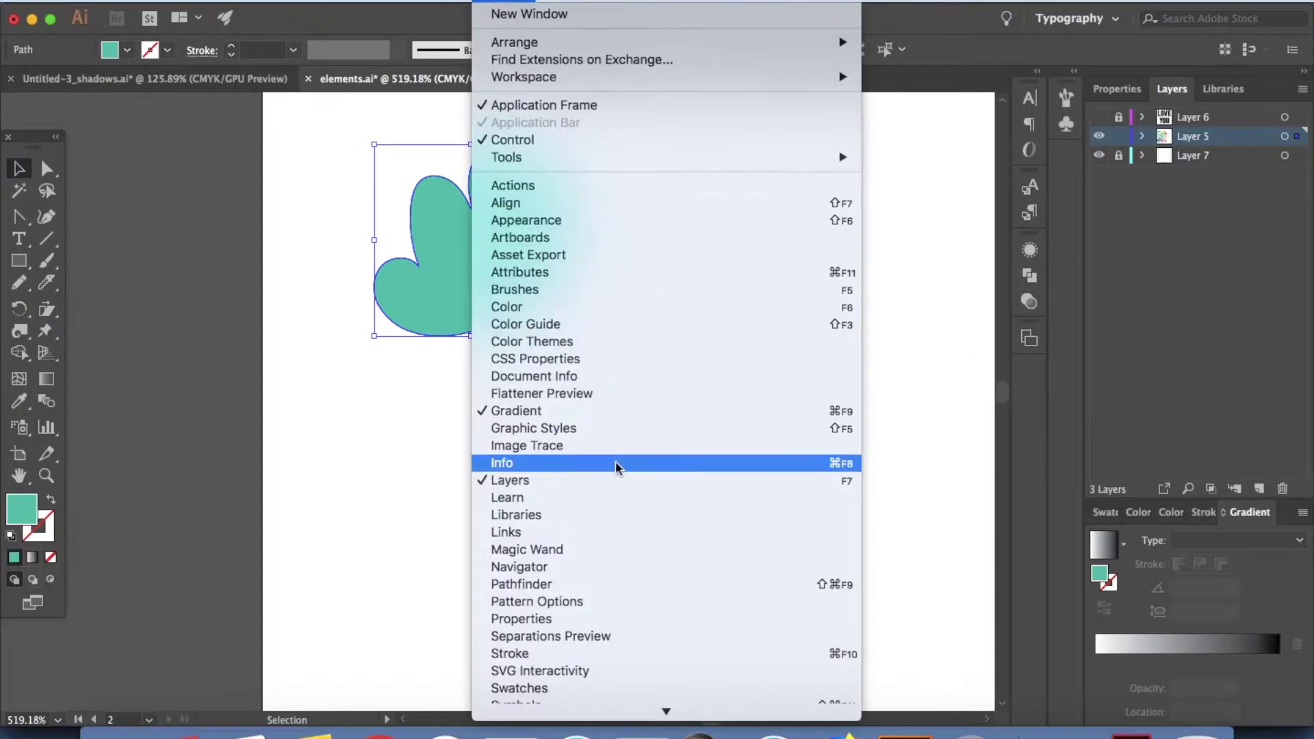
{"action": "left_click", "coordinate": [985, 519]}
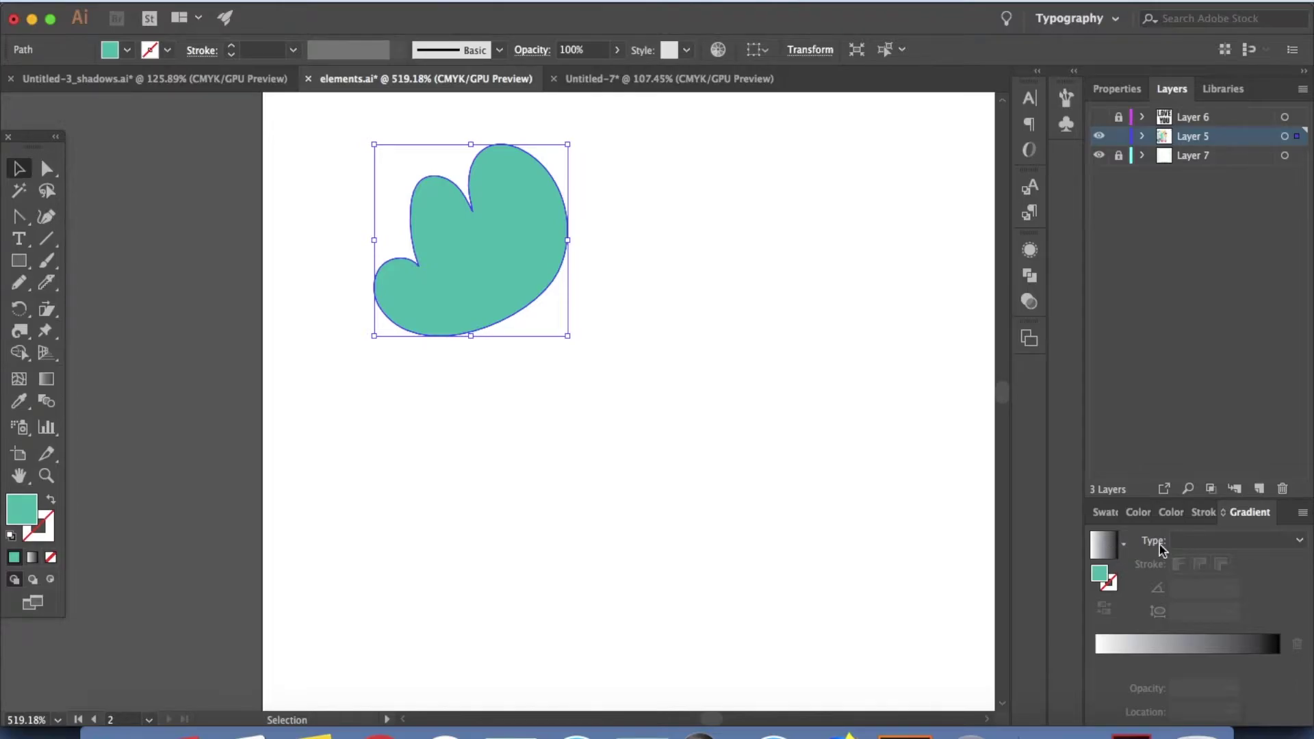
{"action": "left_click", "coordinate": [1261, 541]}
{"action": "left_click", "coordinate": [1246, 565]}
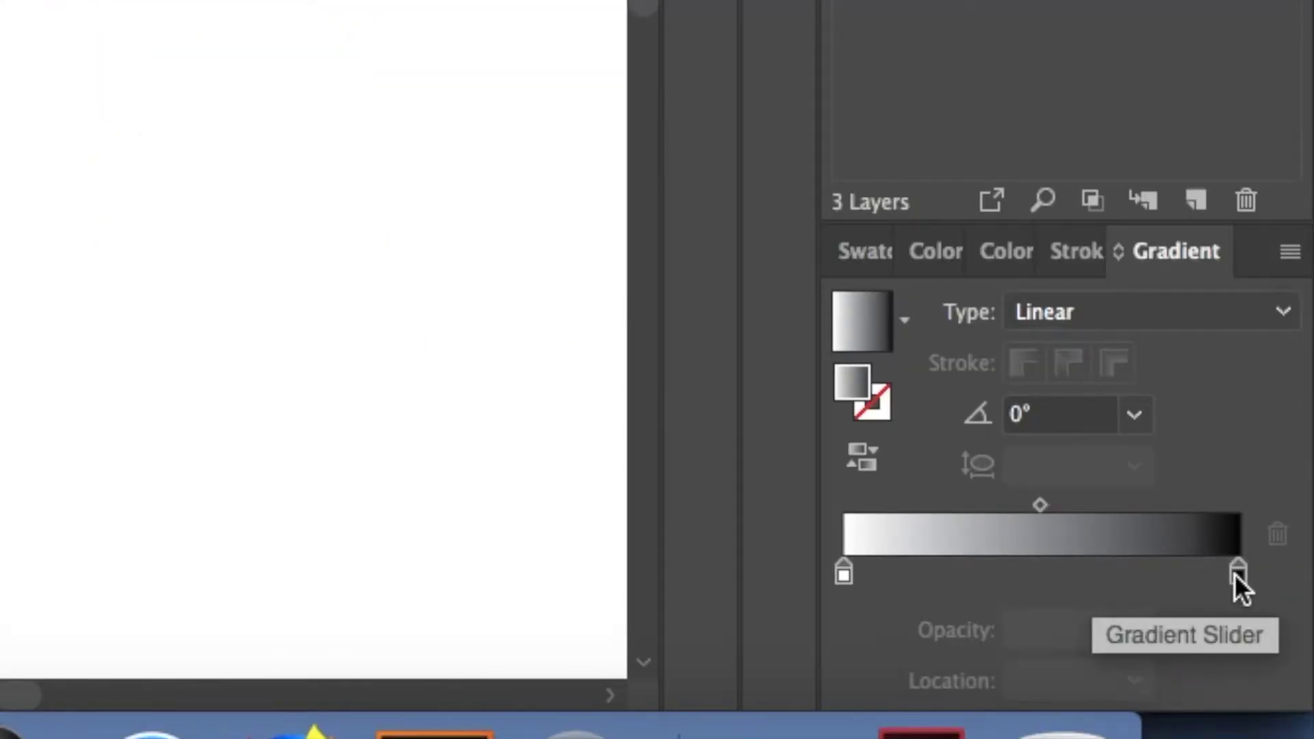
{"action": "double_click", "coordinate": [1237, 573]}
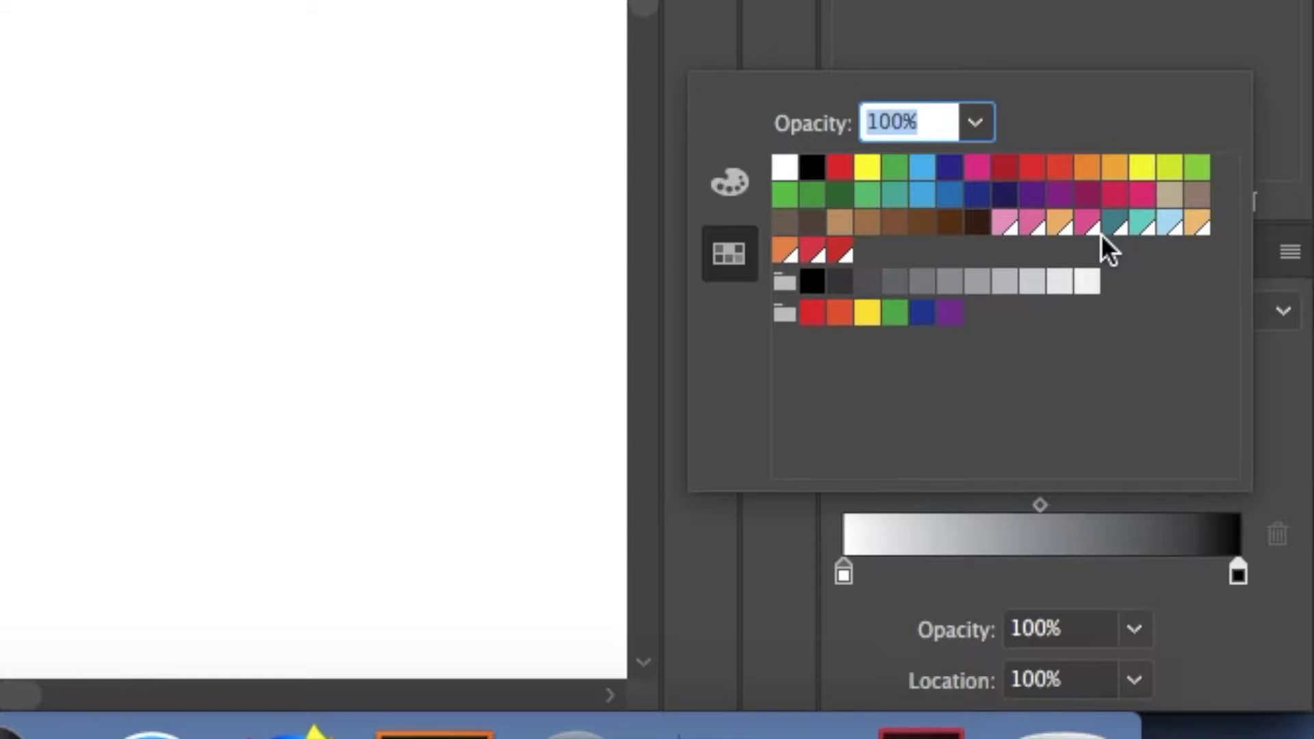
{"action": "key", "text": "Escape"}
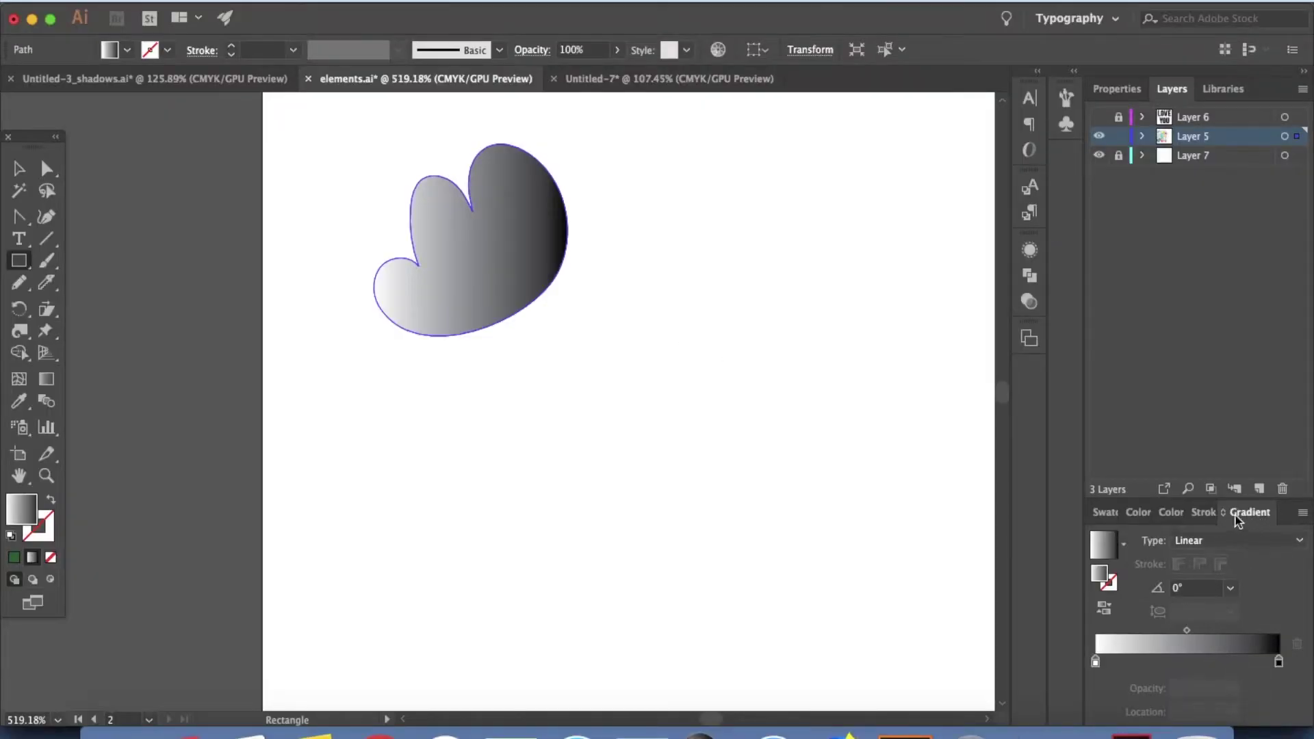
Place three filled sample rectangles in a row below the flower head, coloured red, green and light pink.
{"action": "left_click", "coordinate": [1105, 515]}
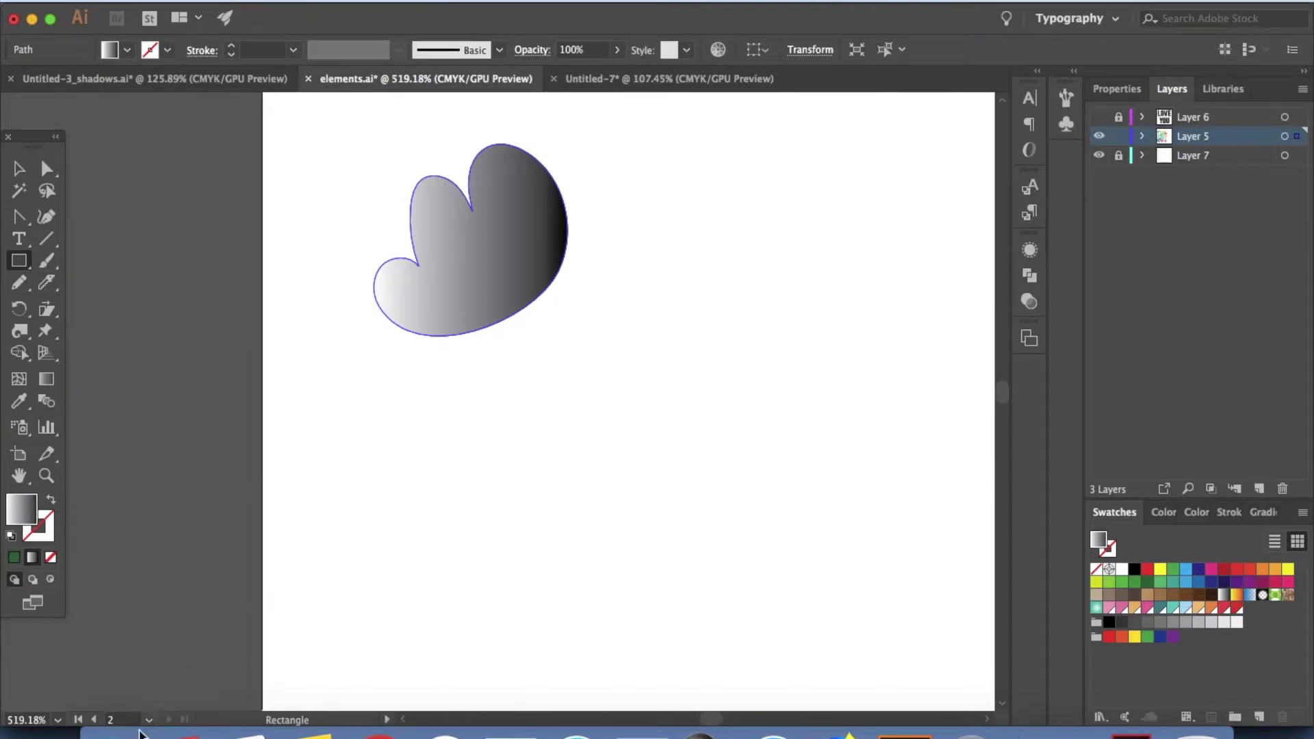
{"action": "left_click_drag", "start_coordinate": [457, 440], "coordinate": [521, 505]}
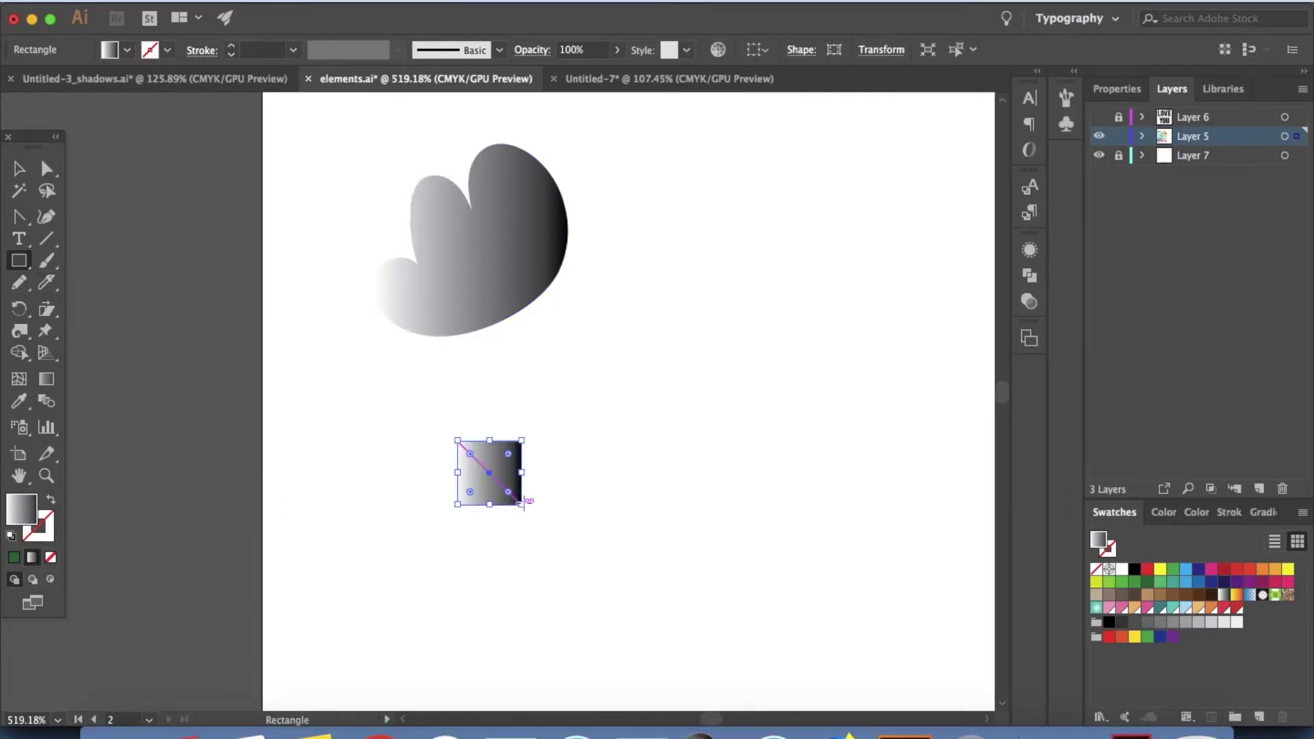
{"action": "left_click", "coordinate": [1147, 568]}
{"action": "left_click_drag", "start_coordinate": [566, 432], "coordinate": [655, 511]}
{"action": "left_click", "coordinate": [1173, 568]}
{"action": "left_click_drag", "start_coordinate": [778, 447], "coordinate": [872, 524]}
Add a wide near-black rectangle and a narrow pink one beside the flower head, using colours from the saved colour themes.
{"action": "left_click", "coordinate": [1223, 89]}
{"action": "left_click", "coordinate": [1188, 194]}
{"action": "left_click_drag", "start_coordinate": [675, 307], "coordinate": [794, 364]}
{"action": "left_click", "coordinate": [1150, 262]}
{"action": "left_click_drag", "start_coordinate": [892, 284], "coordinate": [932, 358]}
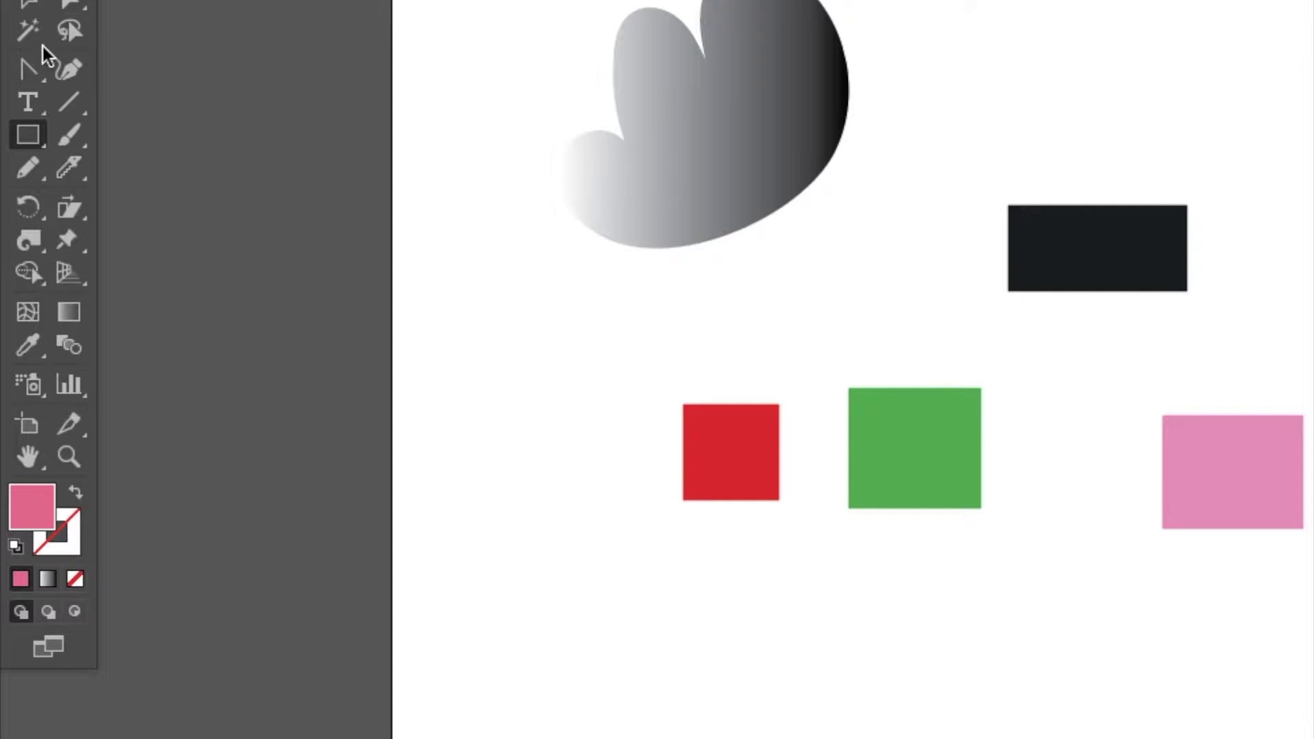
Sample the red square onto the narrow rectangle and save that colour as a global CMYK swatch, also added to My Library.
{"action": "left_click", "coordinate": [35, 4]}
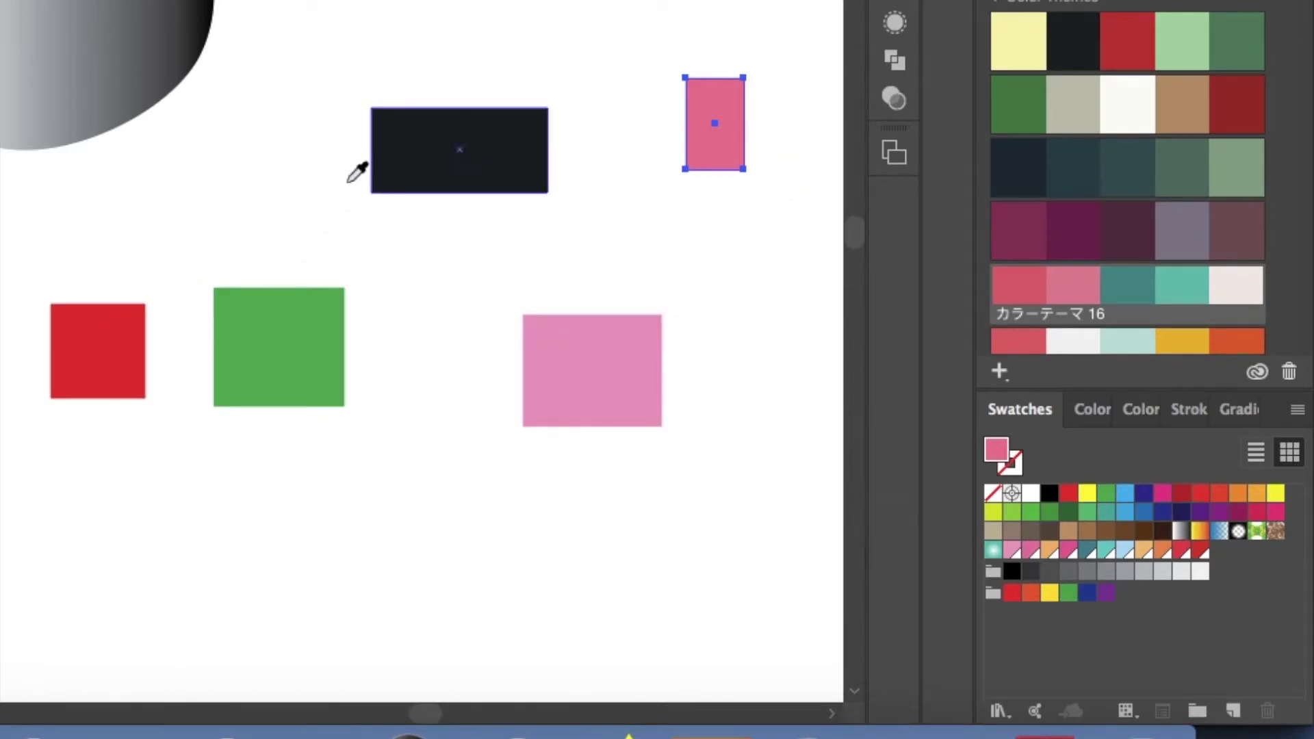
{"action": "left_click", "coordinate": [106, 327]}
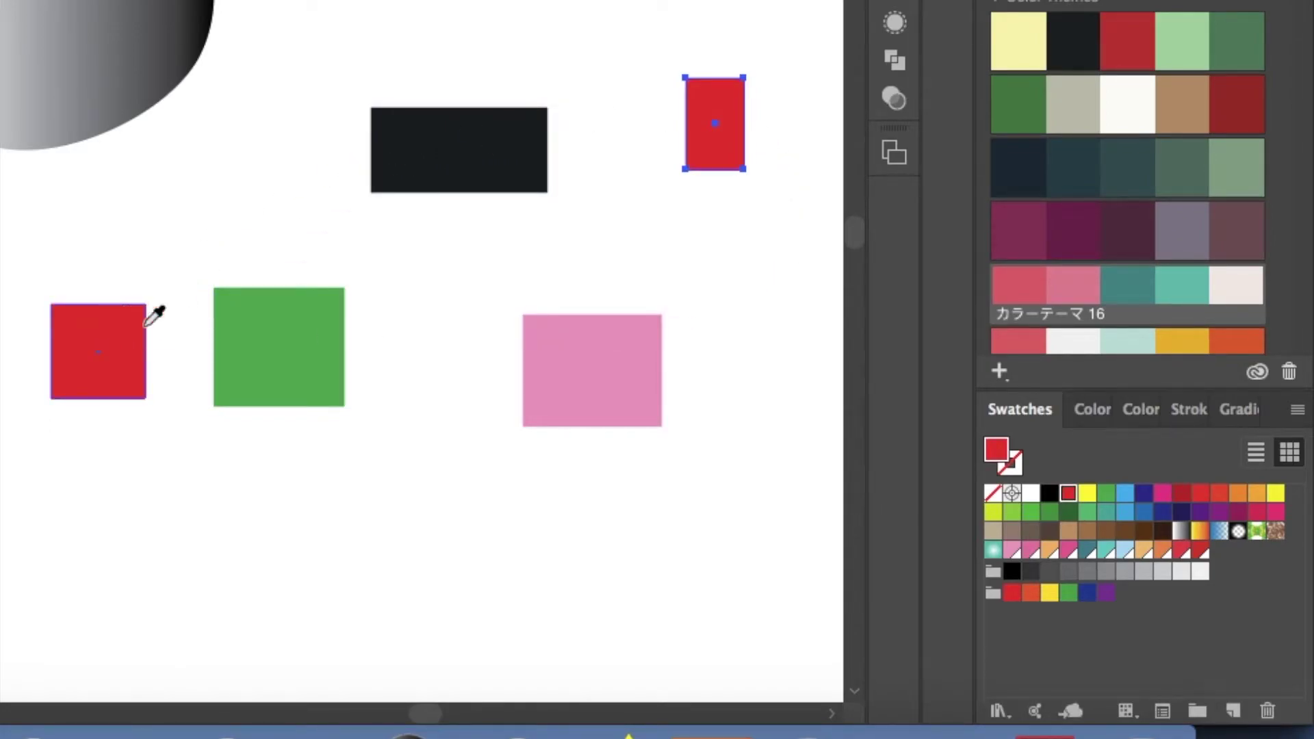
{"action": "left_click", "coordinate": [1222, 549]}
{"action": "left_click", "coordinate": [1236, 717]}
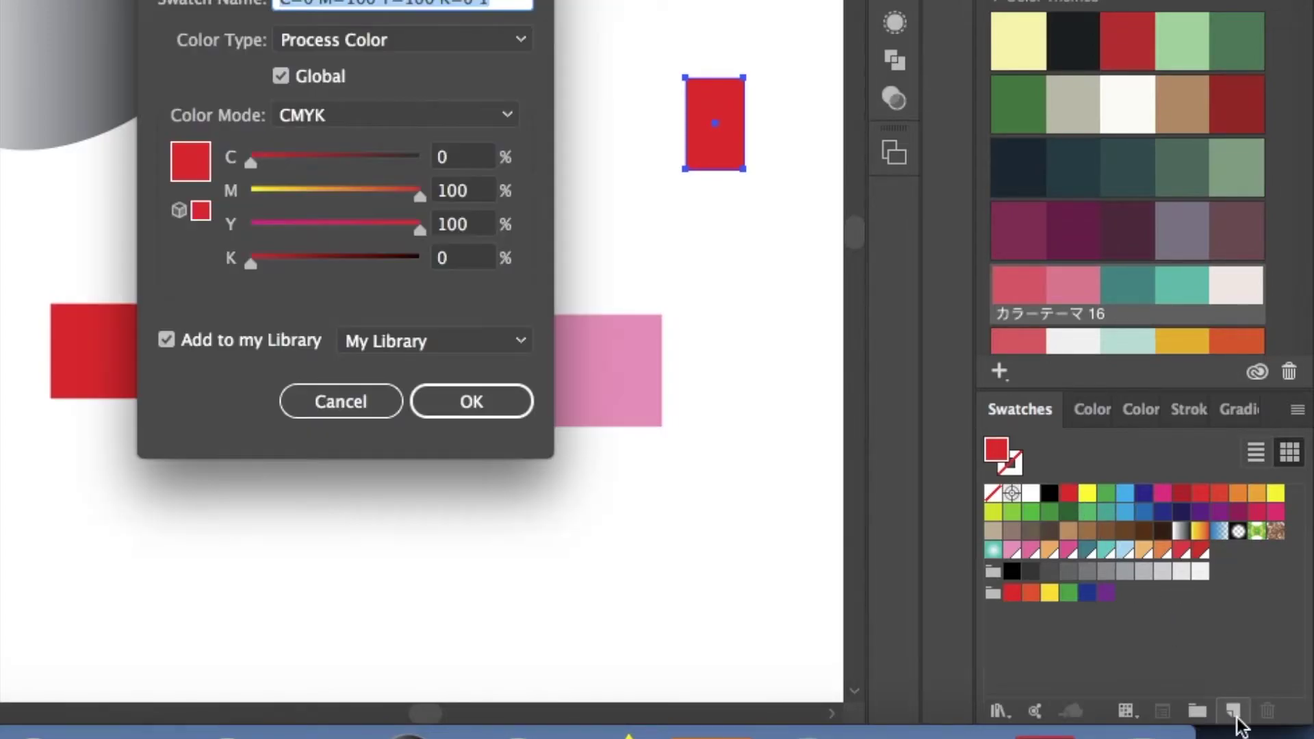
{"action": "left_click", "coordinate": [470, 403]}
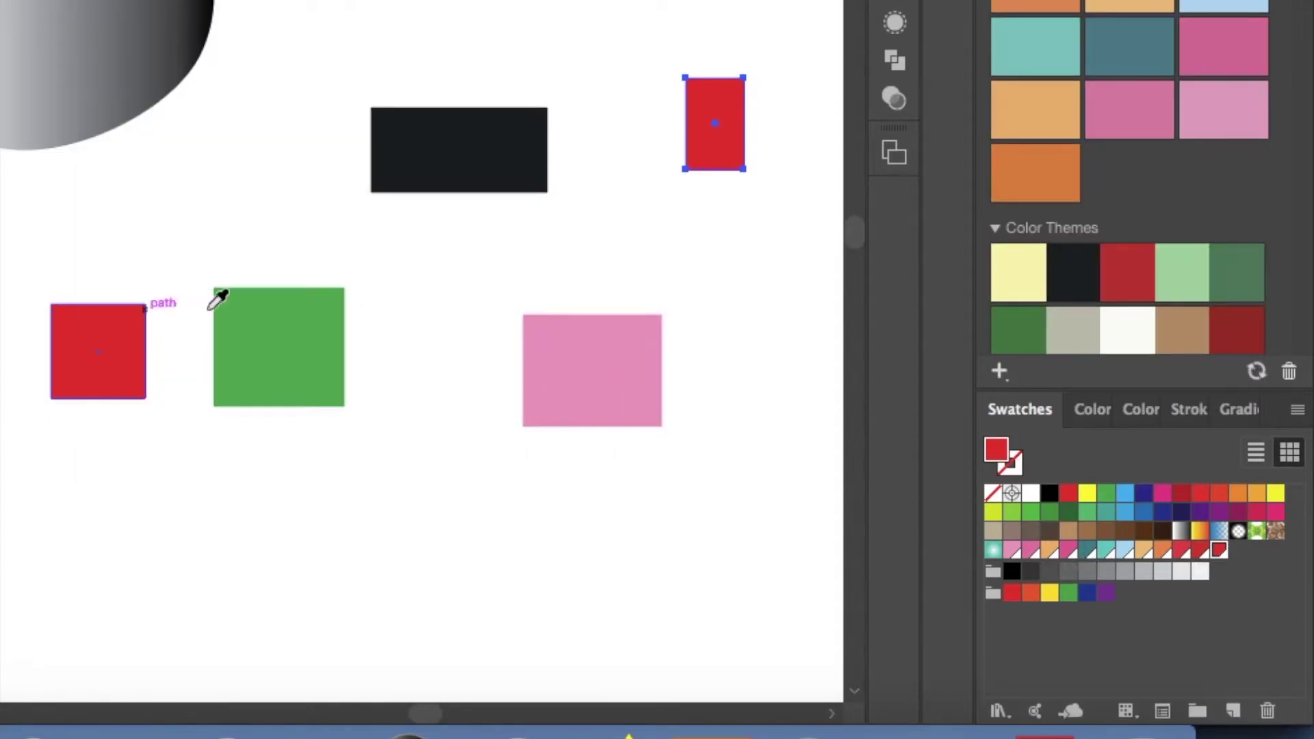
Sample the green square onto the narrow rectangle and save that green as a new swatch.
{"action": "left_click", "coordinate": [308, 319]}
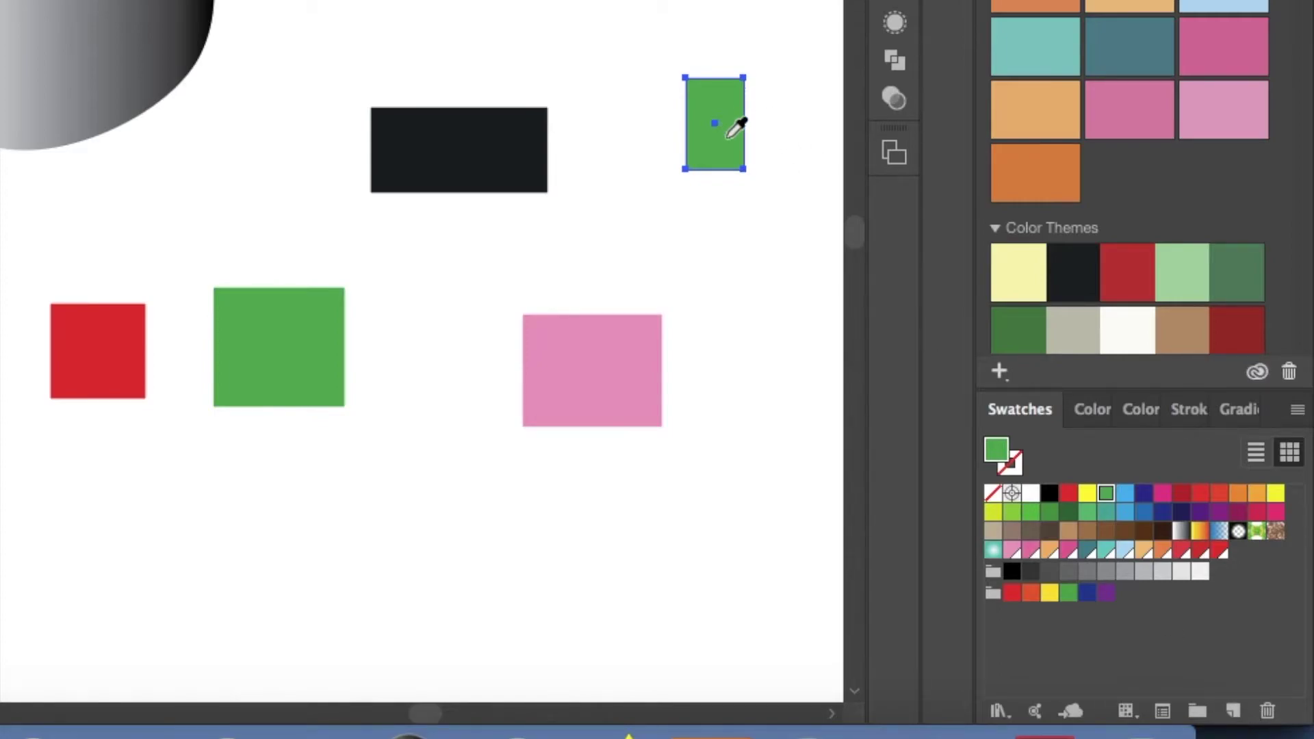
{"action": "left_click", "coordinate": [786, 209], "text": "ctrl"}
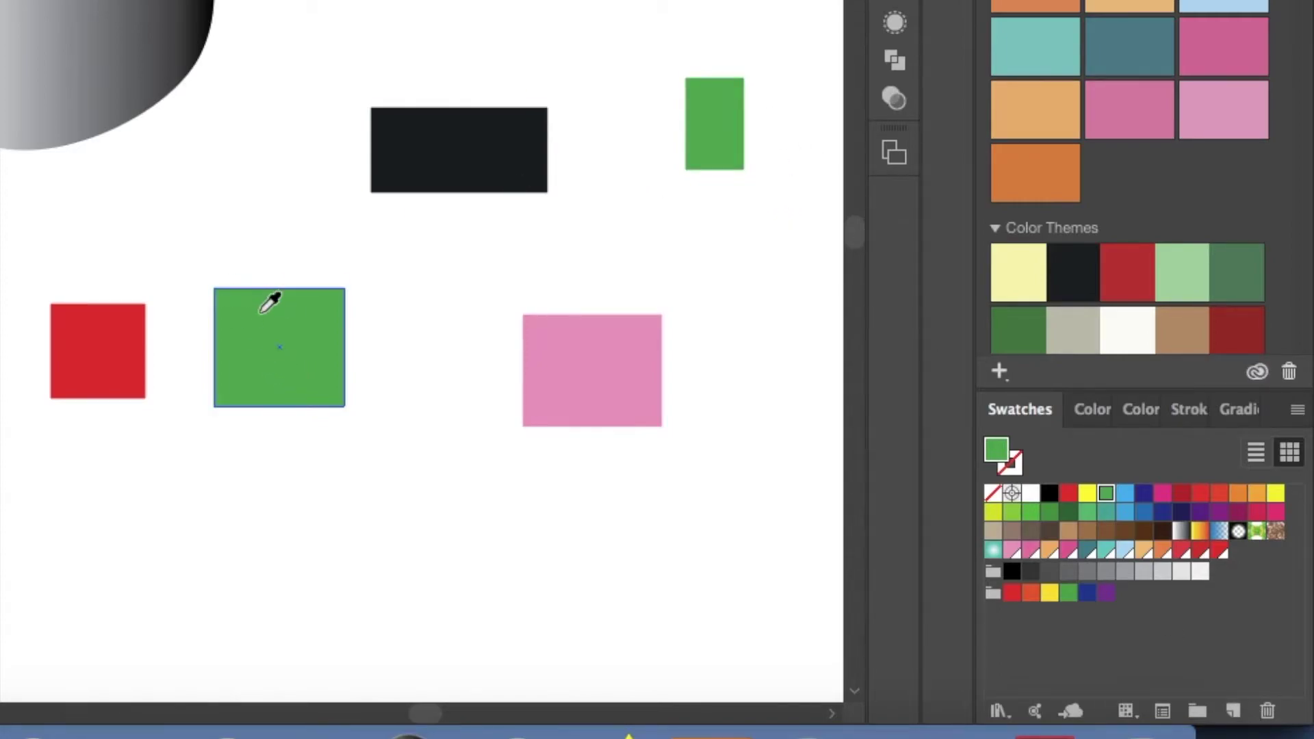
{"action": "left_click", "coordinate": [1236, 712]}
{"action": "left_click", "coordinate": [472, 411]}
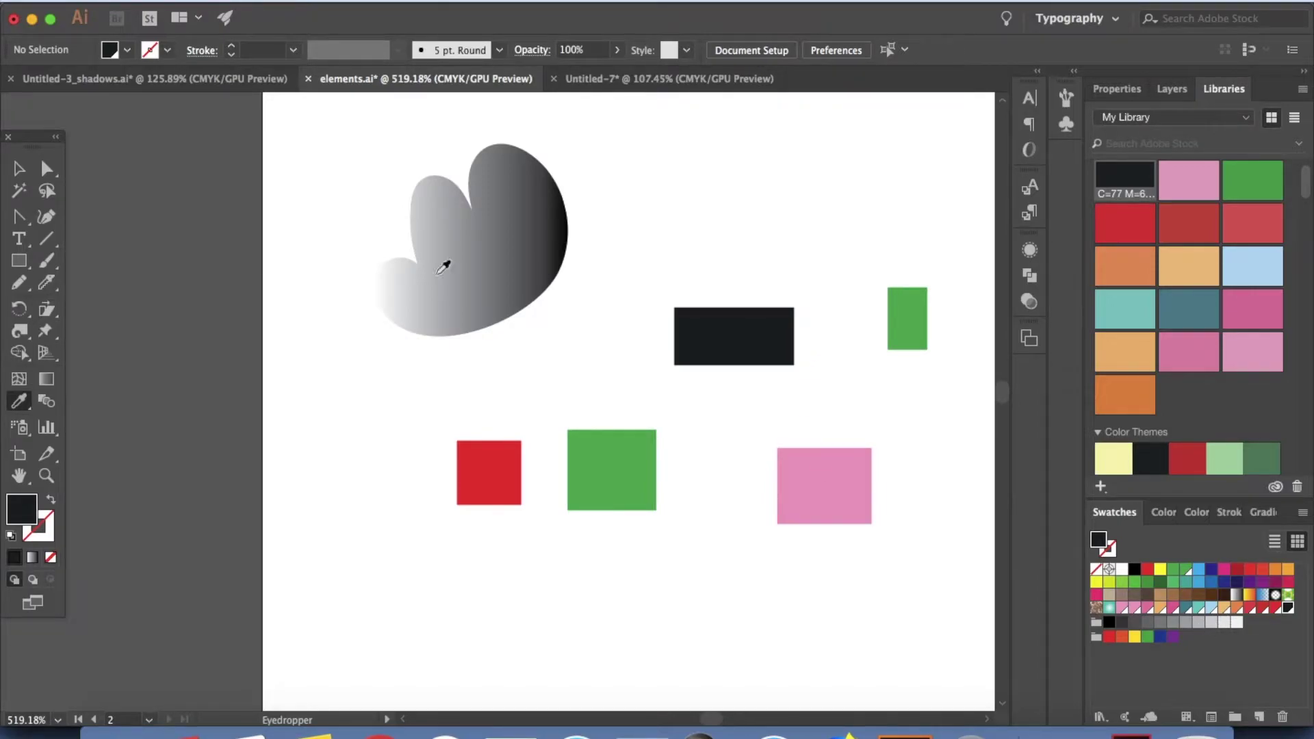
Delete all the colour sample rectangles around the flower head.
{"action": "left_click", "coordinate": [24, 174]}
{"action": "left_click_drag", "start_coordinate": [712, 274], "coordinate": [988, 580]}
{"action": "key", "text": "Delete"}
{"action": "left_click_drag", "start_coordinate": [692, 440], "coordinate": [416, 552]}
{"action": "key", "text": "Delete"}
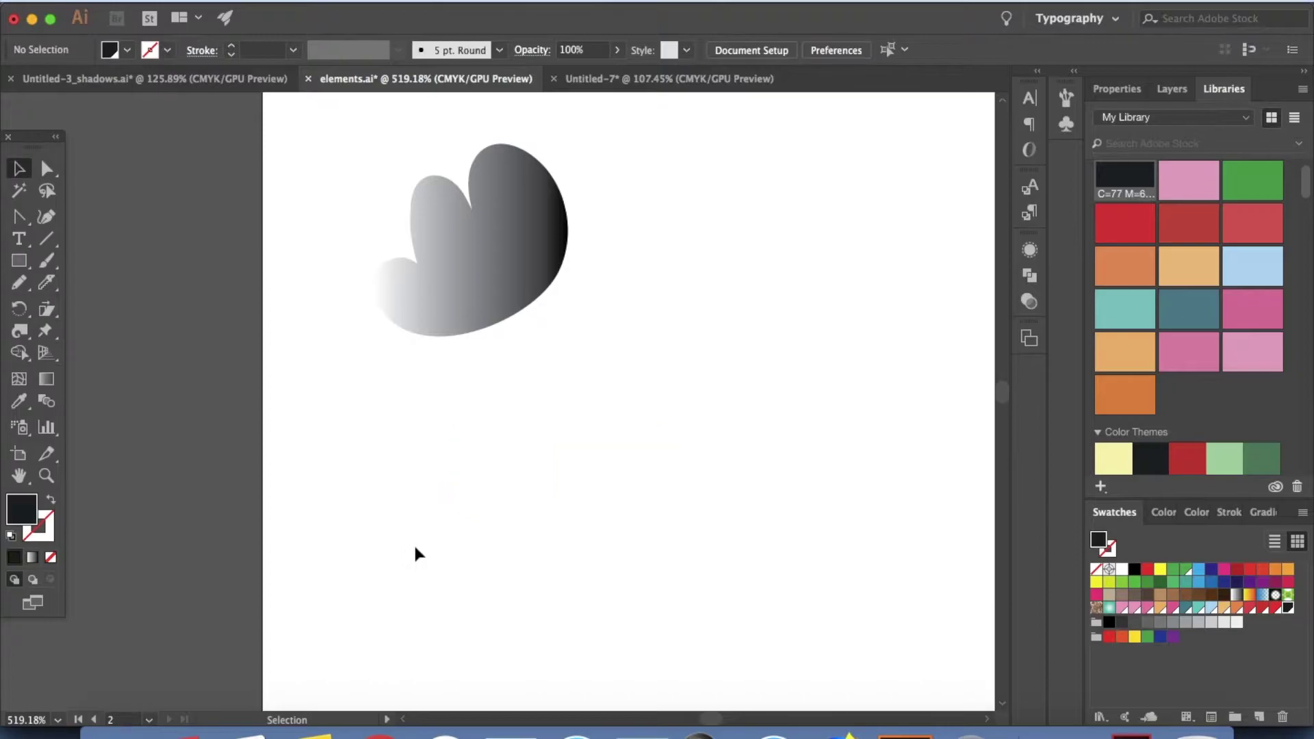
Change the black stop of the flower head's linear gradient to blue.
{"action": "left_click", "coordinate": [465, 253]}
{"action": "left_click", "coordinate": [1263, 514]}
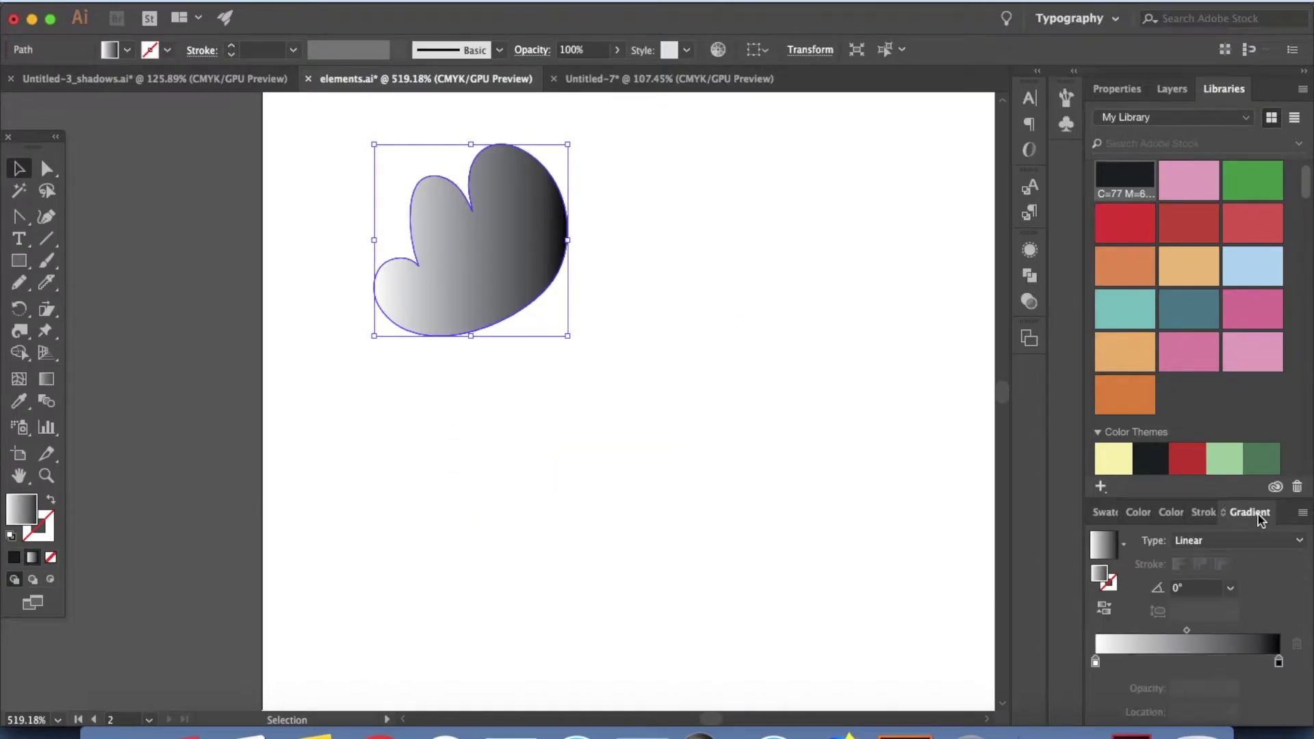
{"action": "left_click", "coordinate": [1279, 661]}
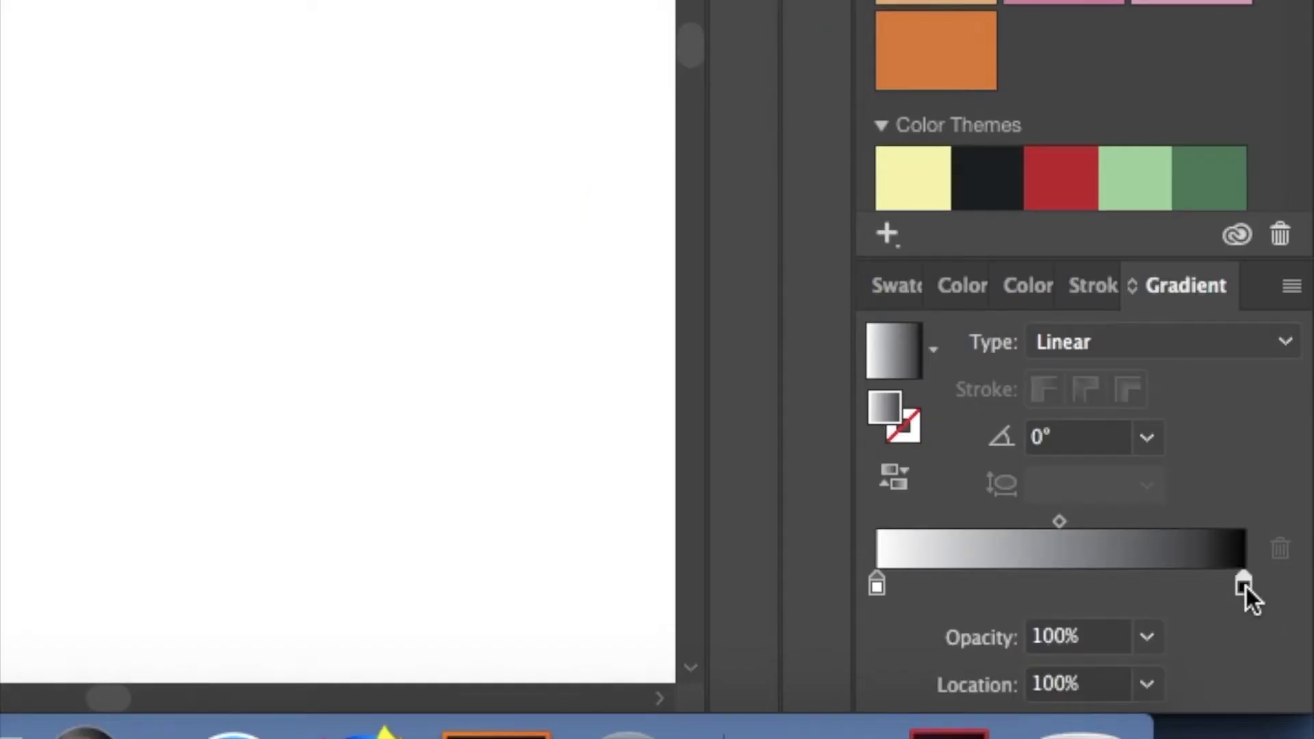
{"action": "double_click", "coordinate": [1244, 585]}
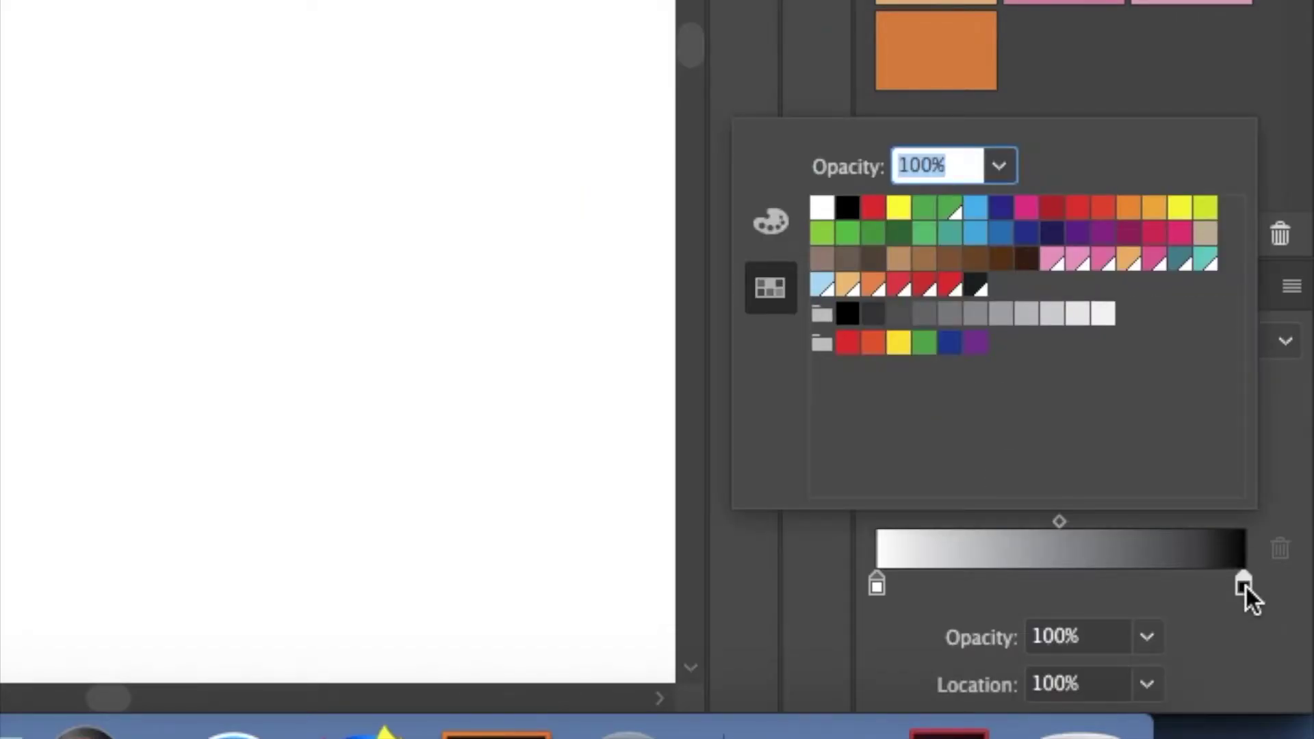
{"action": "left_click", "coordinate": [1201, 266]}
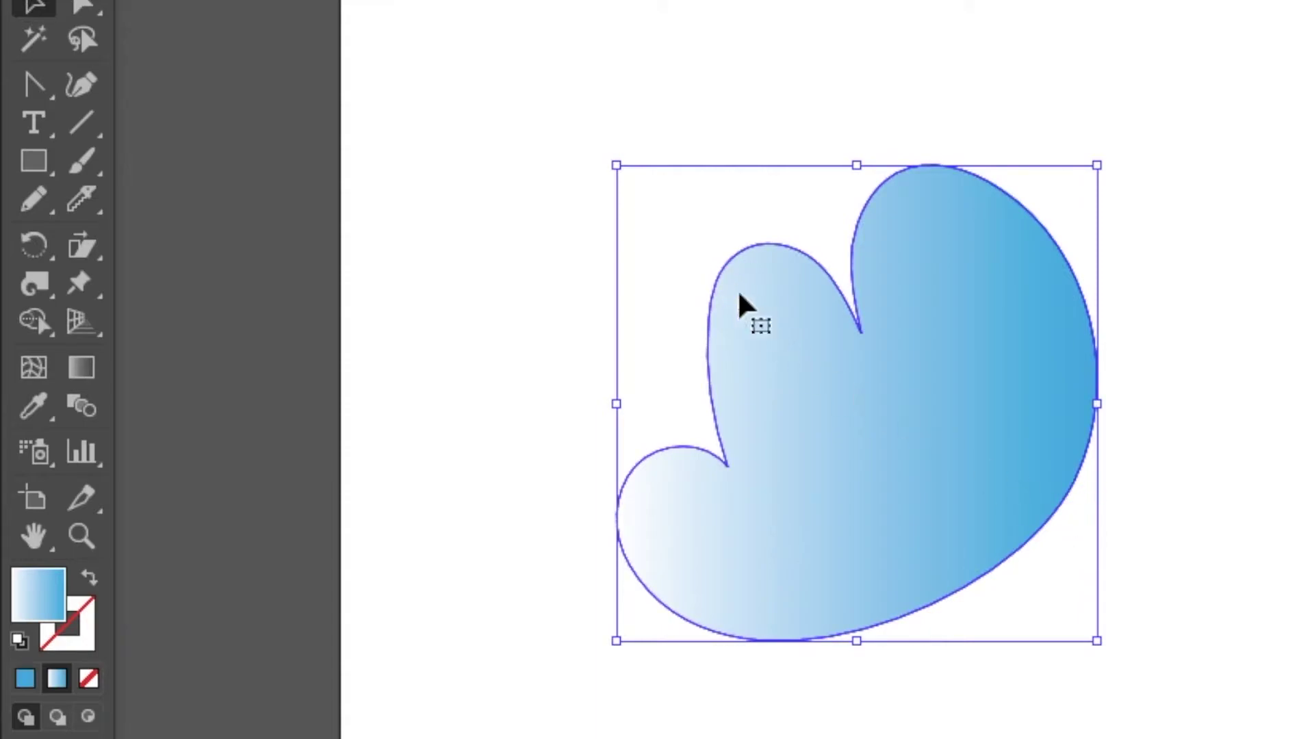
Rotate the flower head's gradient to run nearly vertically with the Gradient tool and shift it down across the petals.
{"action": "left_click", "coordinate": [85, 377]}
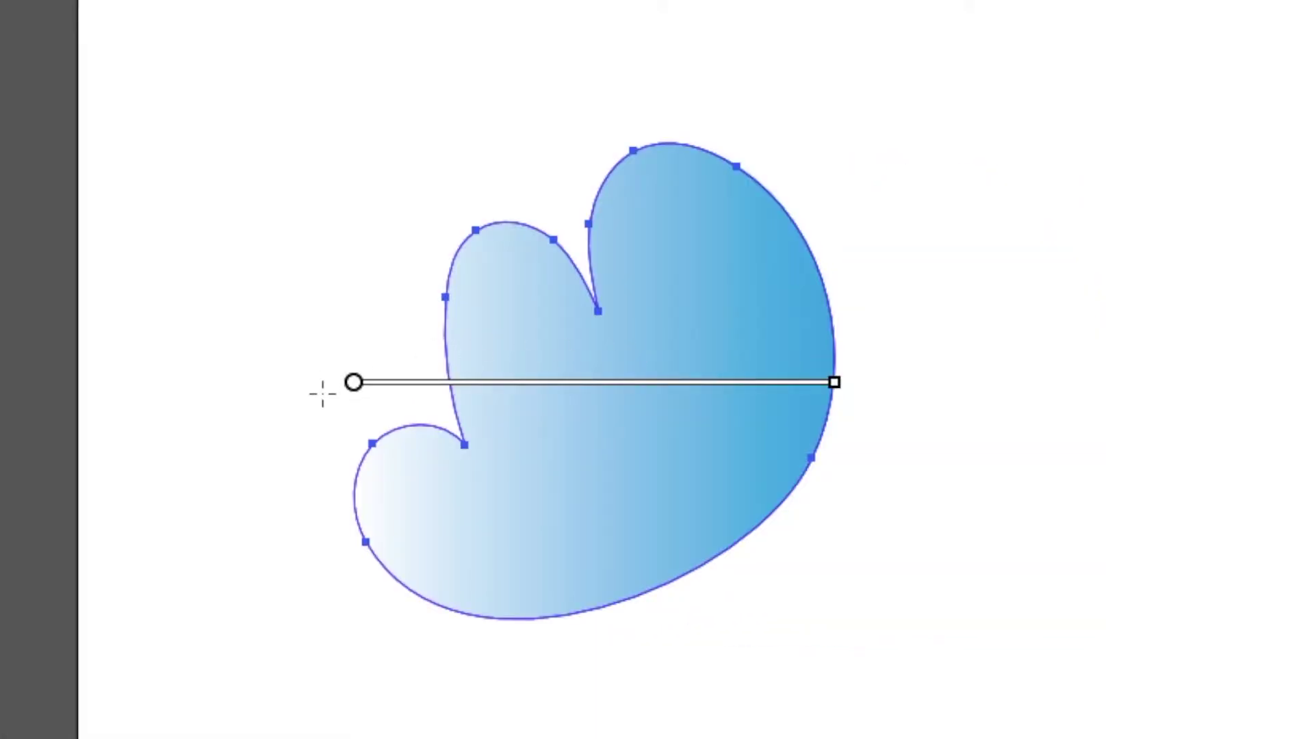
{"action": "mouse_move", "coordinate": [348, 382]}
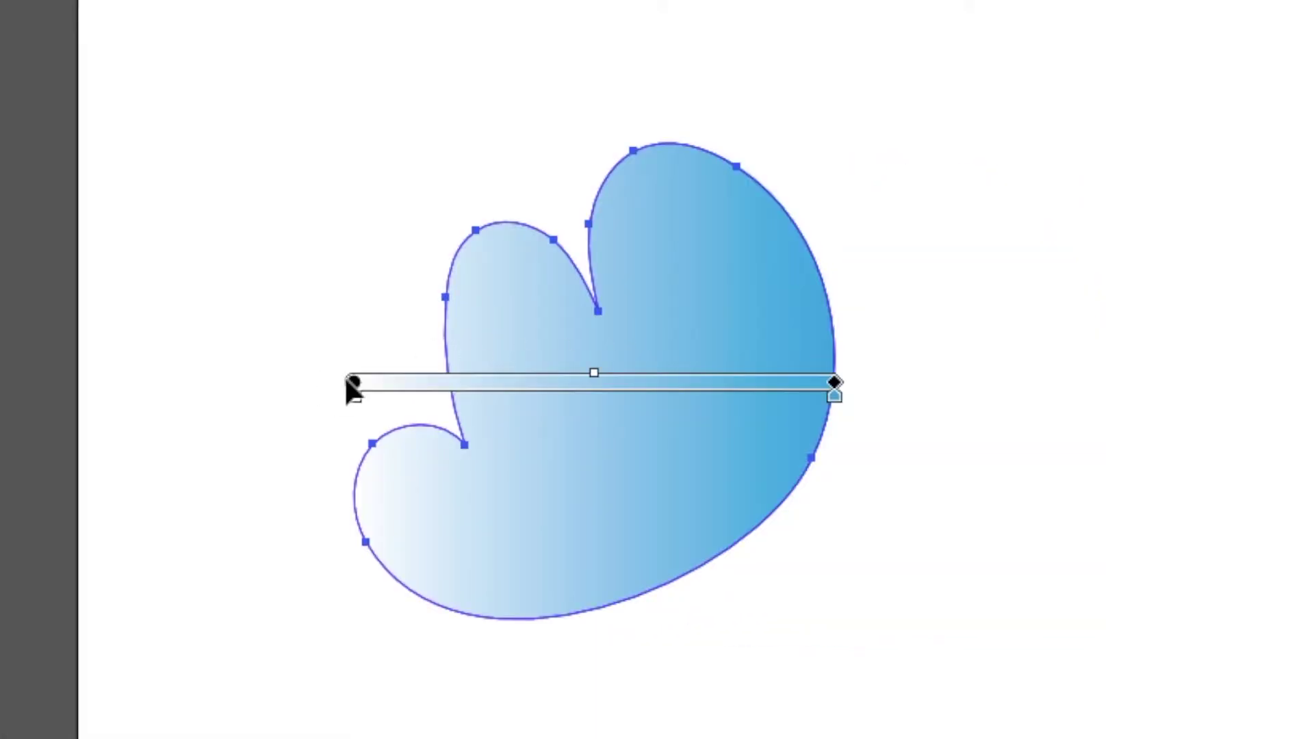
{"action": "mouse_move", "coordinate": [348, 389]}
{"action": "left_mouse_down"}
{"action": "mouse_move", "coordinate": [369, 443]}
{"action": "mouse_move", "coordinate": [355, 340]}
{"action": "mouse_move", "coordinate": [349, 384]}
{"action": "left_mouse_up"}
{"action": "mouse_move", "coordinate": [340, 388]}
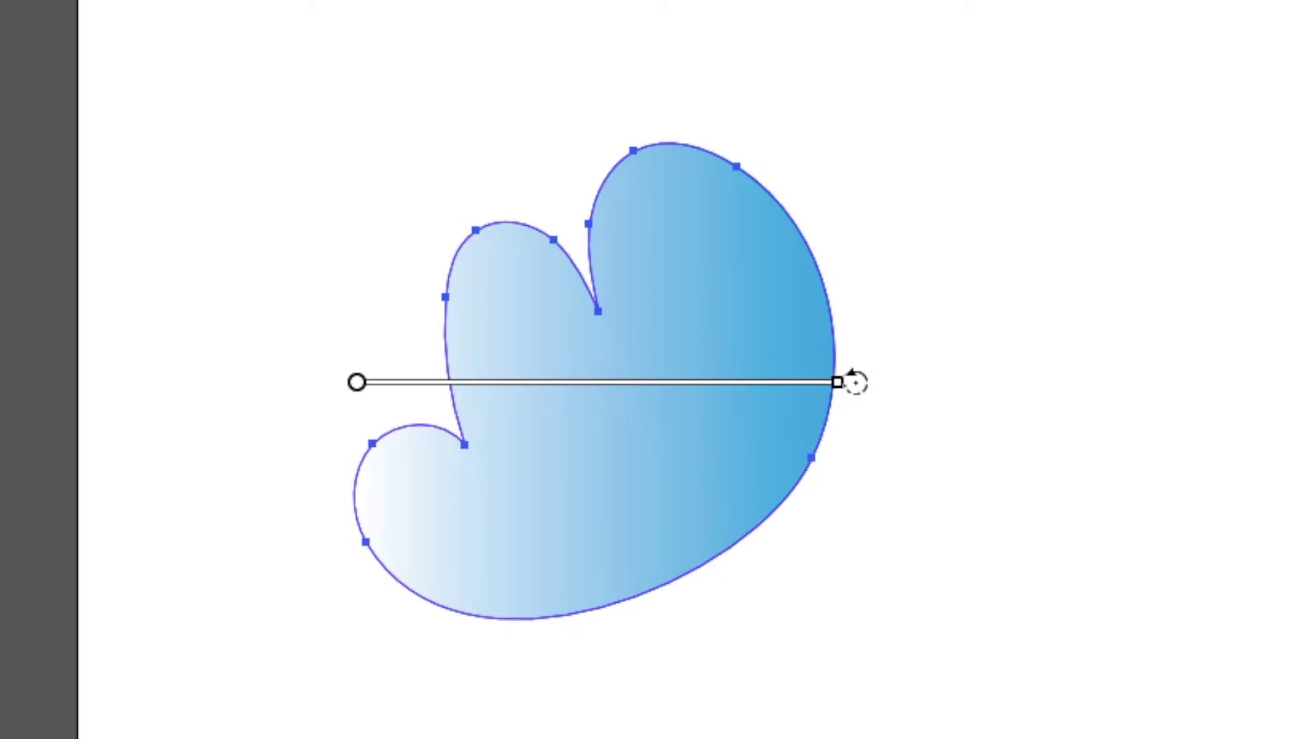
{"action": "mouse_move", "coordinate": [857, 396]}
{"action": "left_mouse_down"}
{"action": "mouse_move", "coordinate": [757, 240]}
{"action": "mouse_move", "coordinate": [598, 153]}
{"action": "mouse_move", "coordinate": [429, 135]}
{"action": "mouse_move", "coordinate": [334, 212]}
{"action": "mouse_move", "coordinate": [337, 269]}
{"action": "left_mouse_up"}
{"action": "mouse_move", "coordinate": [541, 209]}
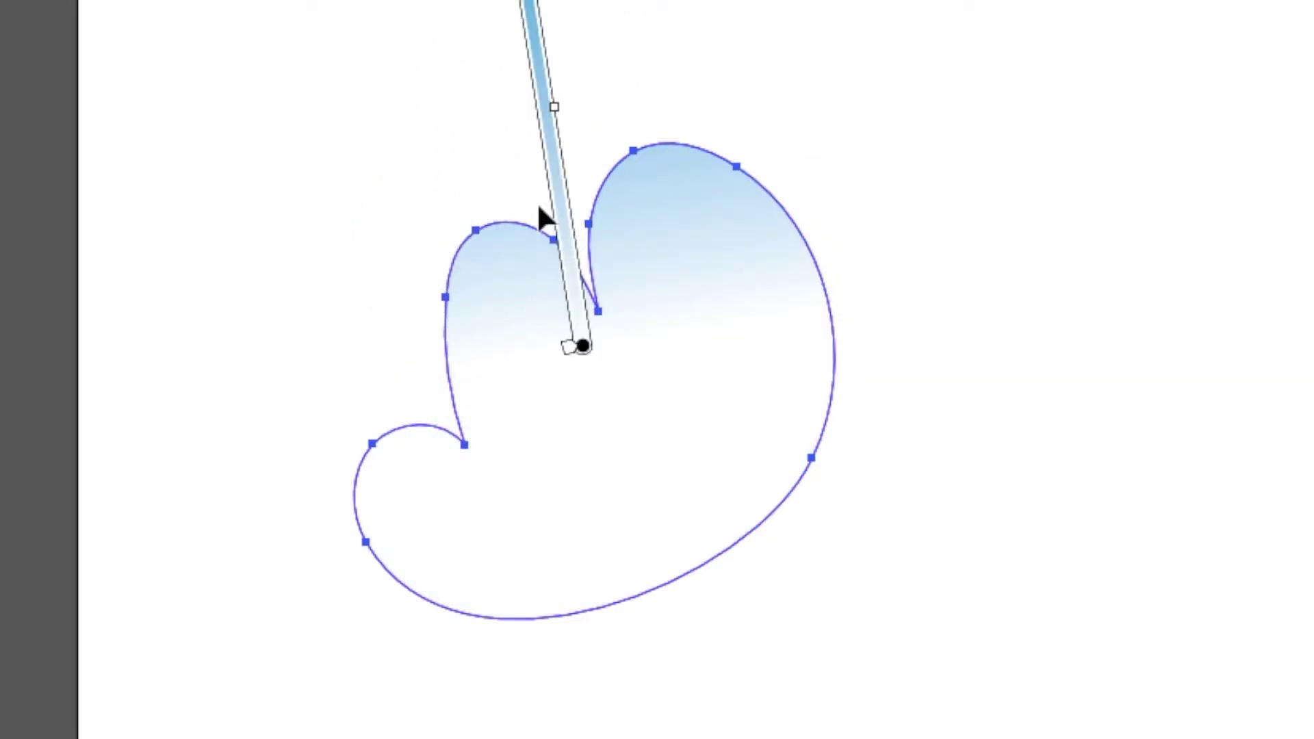
{"action": "mouse_move", "coordinate": [557, 198]}
{"action": "left_mouse_down"}
{"action": "mouse_move", "coordinate": [566, 352]}
{"action": "mouse_move", "coordinate": [604, 419]}
{"action": "left_mouse_up"}
Rearrange the gradient stops so the flower head is blue at its base and fades to white at the petal tips.
{"action": "mouse_move", "coordinate": [577, 223]}
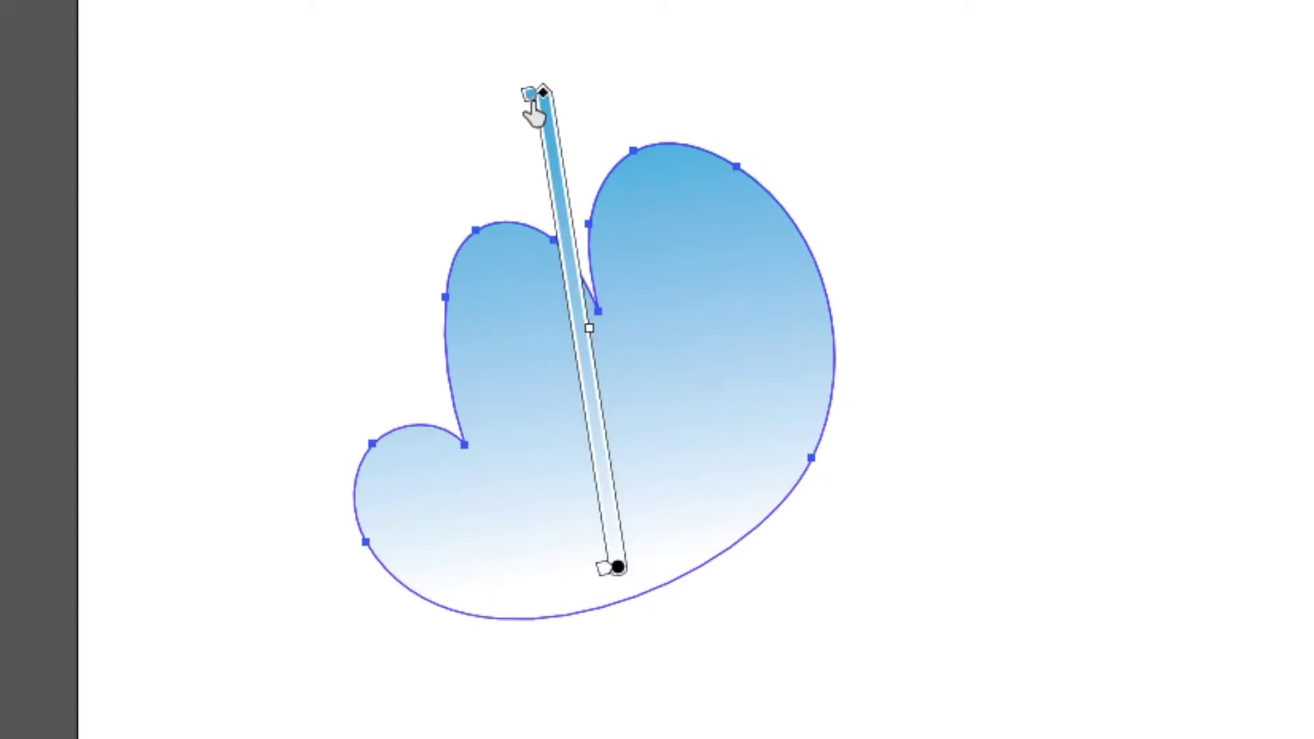
{"action": "left_click_drag", "start_coordinate": [531, 94], "coordinate": [594, 520]}
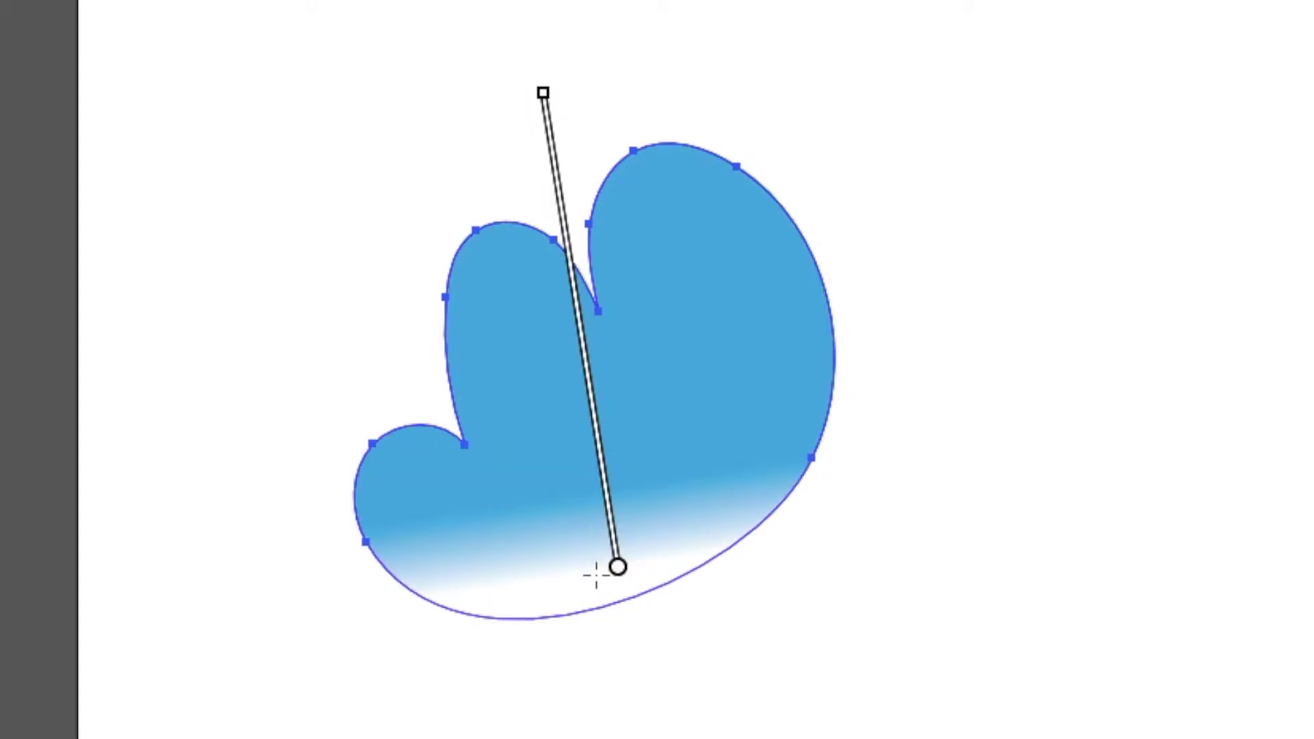
{"action": "left_click_drag", "start_coordinate": [538, 89], "coordinate": [531, 38]}
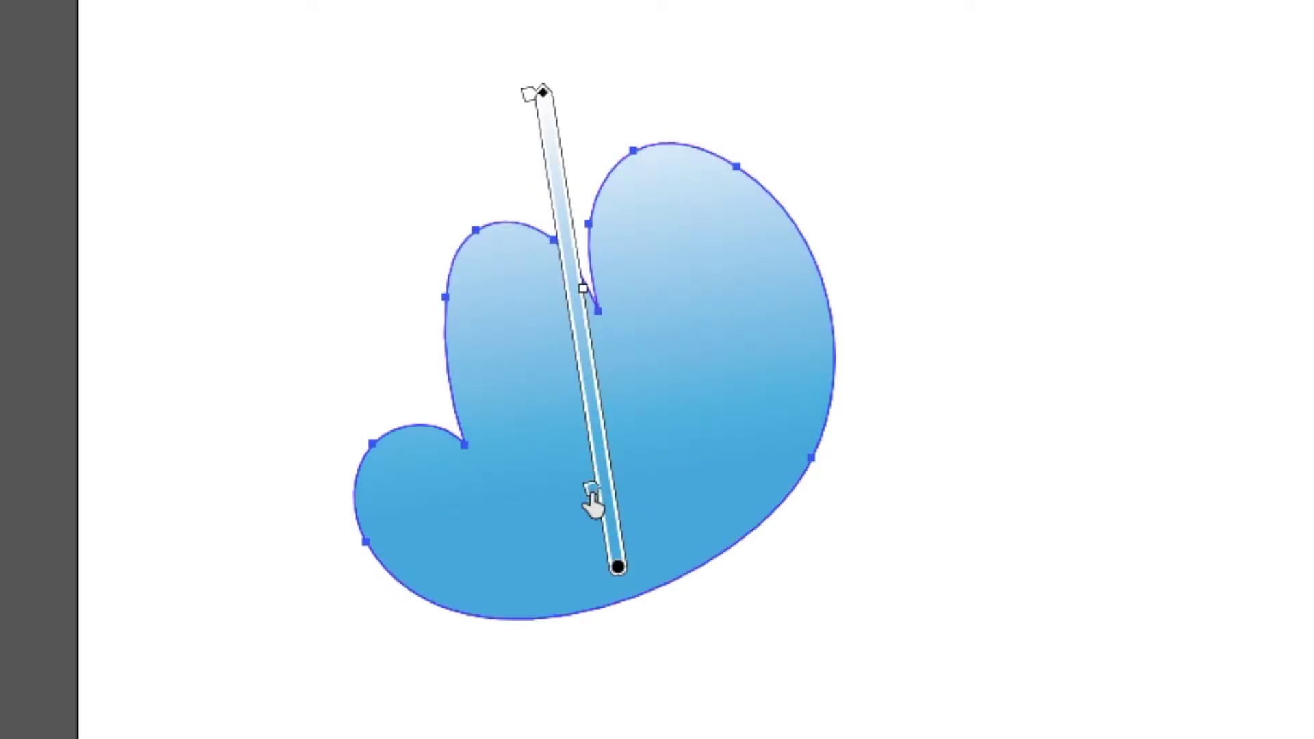
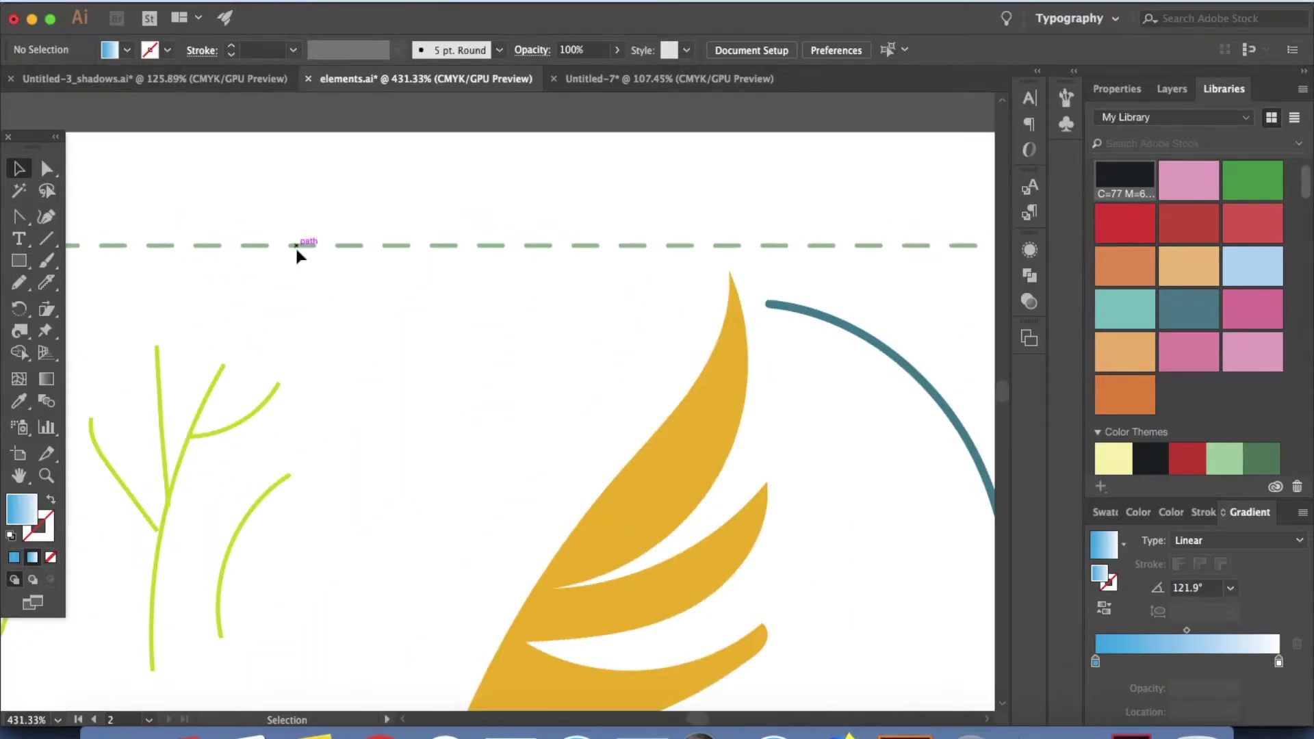
Sketch a closed scalloped calyx shape with the Pencil tool along the base of the blue flower head, using the original blue flowers as reference.
{"action": "scroll", "coordinate": [299, 256], "scroll_direction": "down", "scroll_amount": 2}
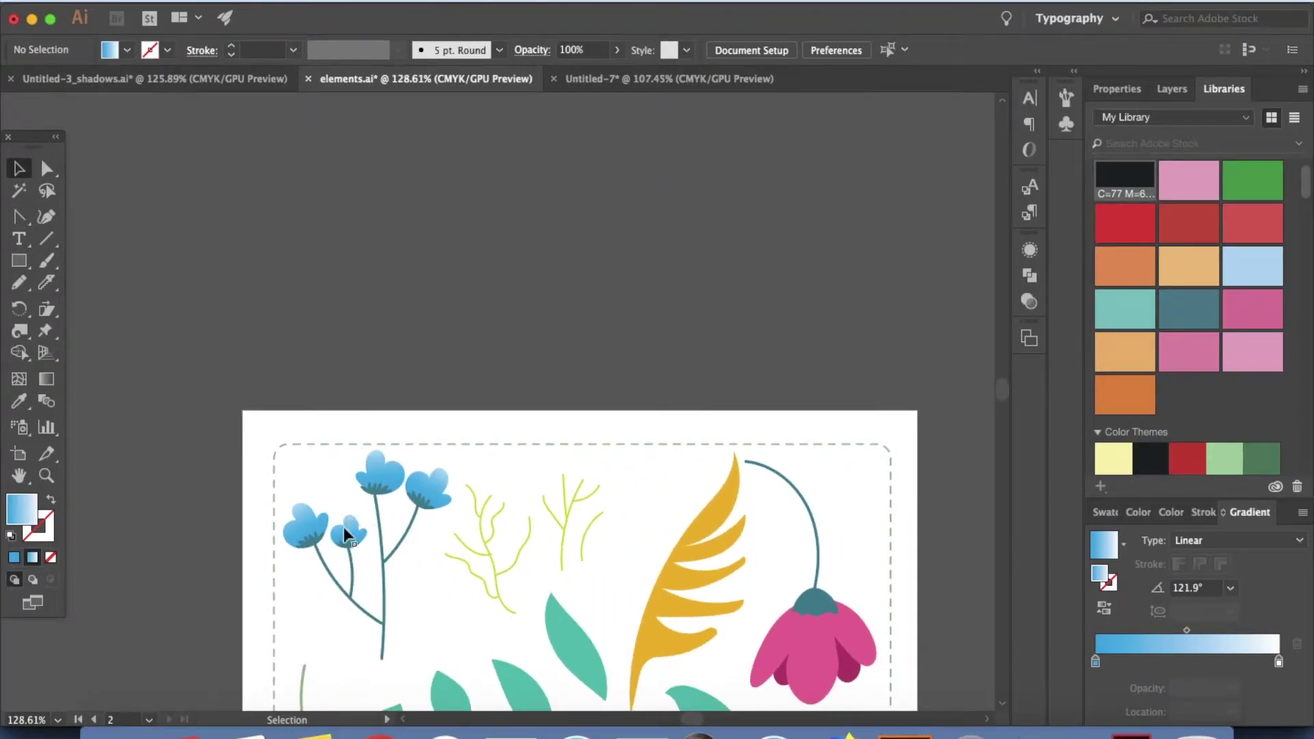
{"action": "scroll", "coordinate": [351, 545], "scroll_direction": "right", "scroll_amount": 15}
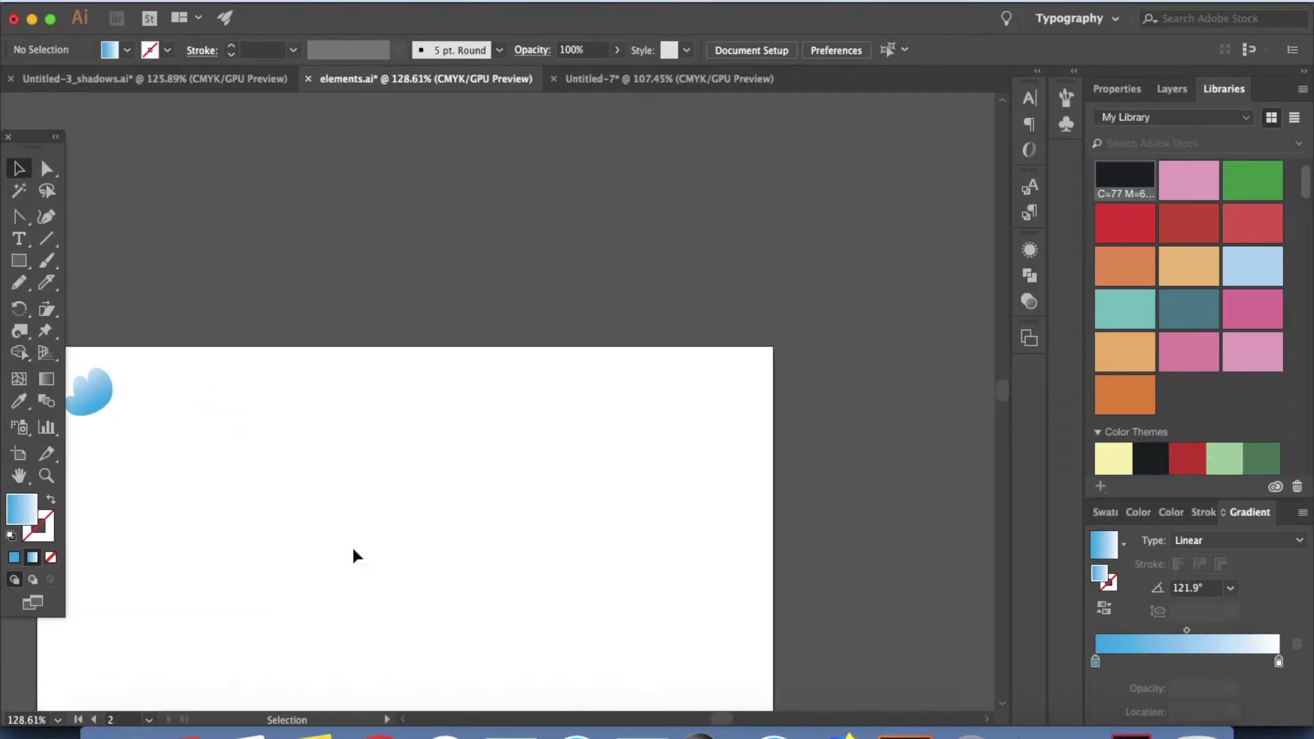
{"action": "scroll", "coordinate": [352, 545], "scroll_direction": "up", "scroll_amount": 3}
{"action": "scroll", "coordinate": [352, 545], "scroll_direction": "left", "scroll_amount": 10}
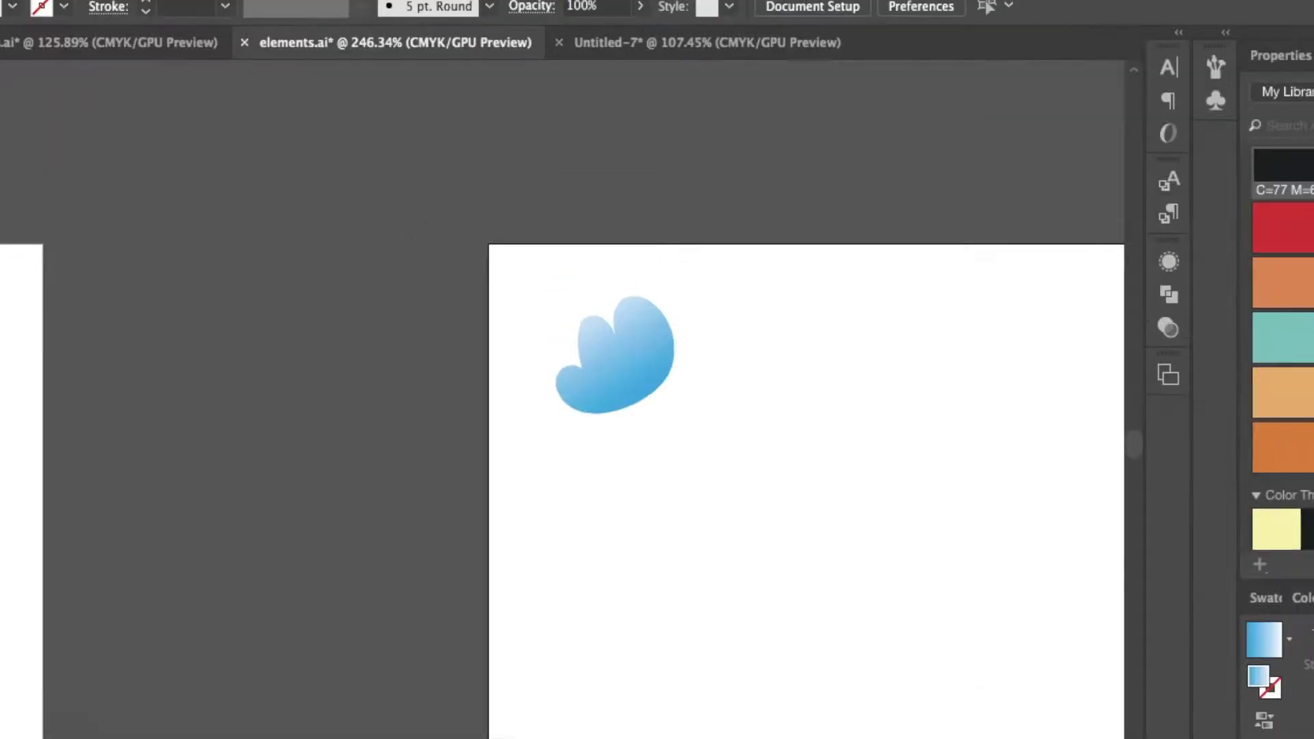
{"action": "mouse_move", "coordinate": [663, 390]}
{"action": "left_mouse_down"}
{"action": "mouse_move", "coordinate": [672, 360]}
{"action": "mouse_move", "coordinate": [637, 386]}
{"action": "mouse_move", "coordinate": [633, 409]}
{"action": "mouse_move", "coordinate": [669, 376]}
{"action": "left_mouse_up"}
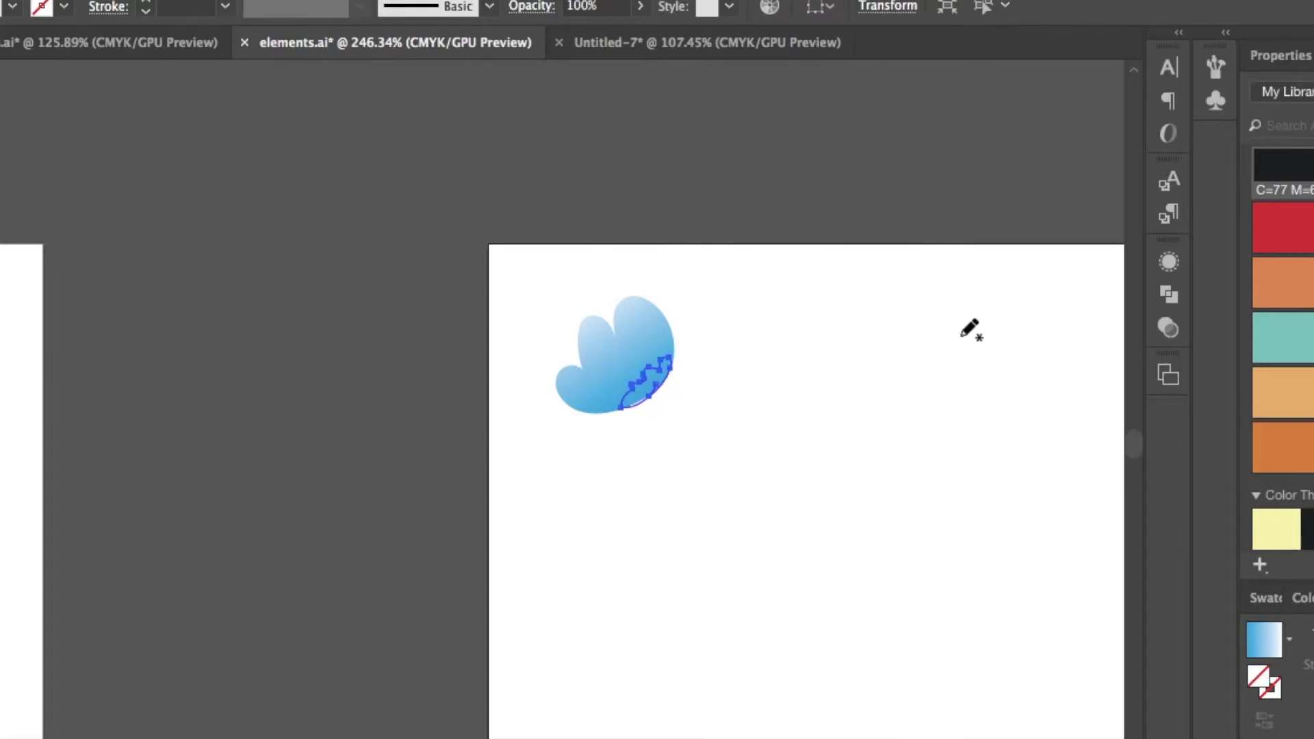
{"action": "scroll", "coordinate": [674, 291], "scroll_direction": "up", "scroll_amount": 6}
{"action": "scroll", "coordinate": [628, 316], "scroll_direction": "down", "scroll_amount": 3}
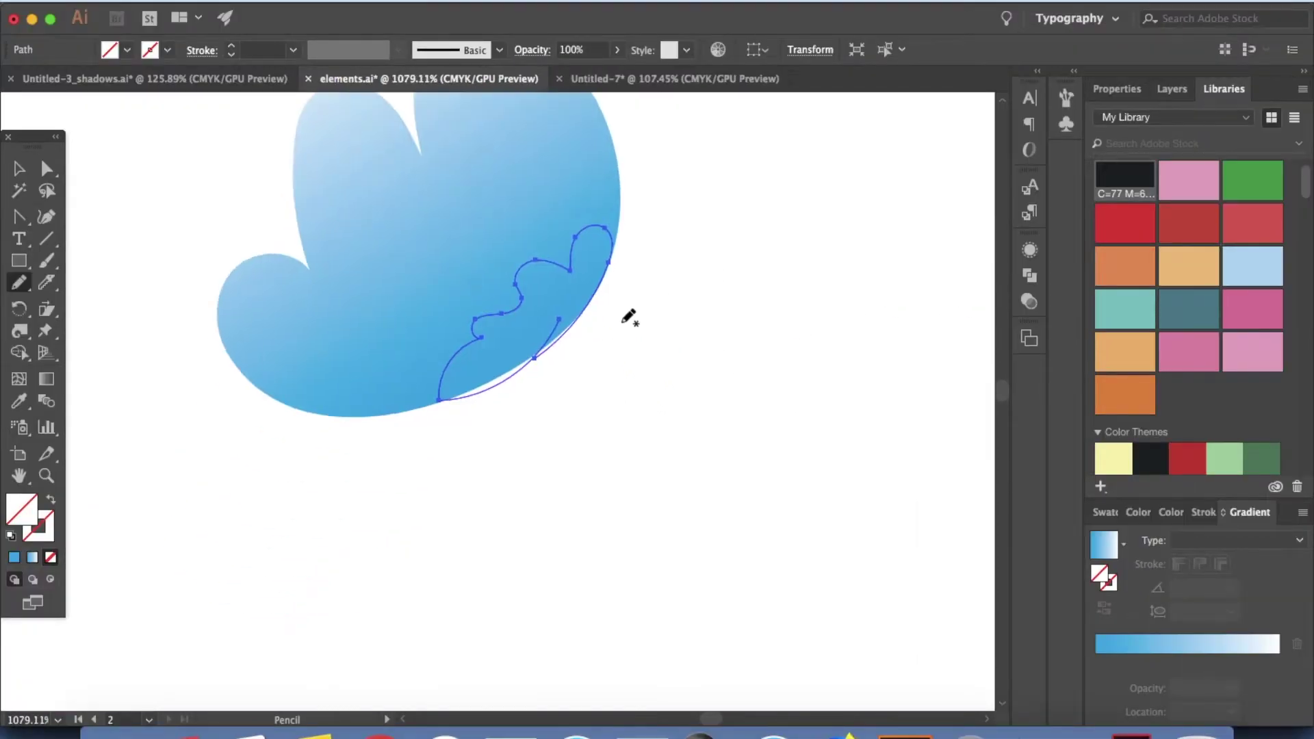
Smooth the lower edge of the calyx outline along the flower base and fill the shape with the dark teal swatch.
{"action": "left_click_drag", "start_coordinate": [560, 340], "coordinate": [561, 339]}
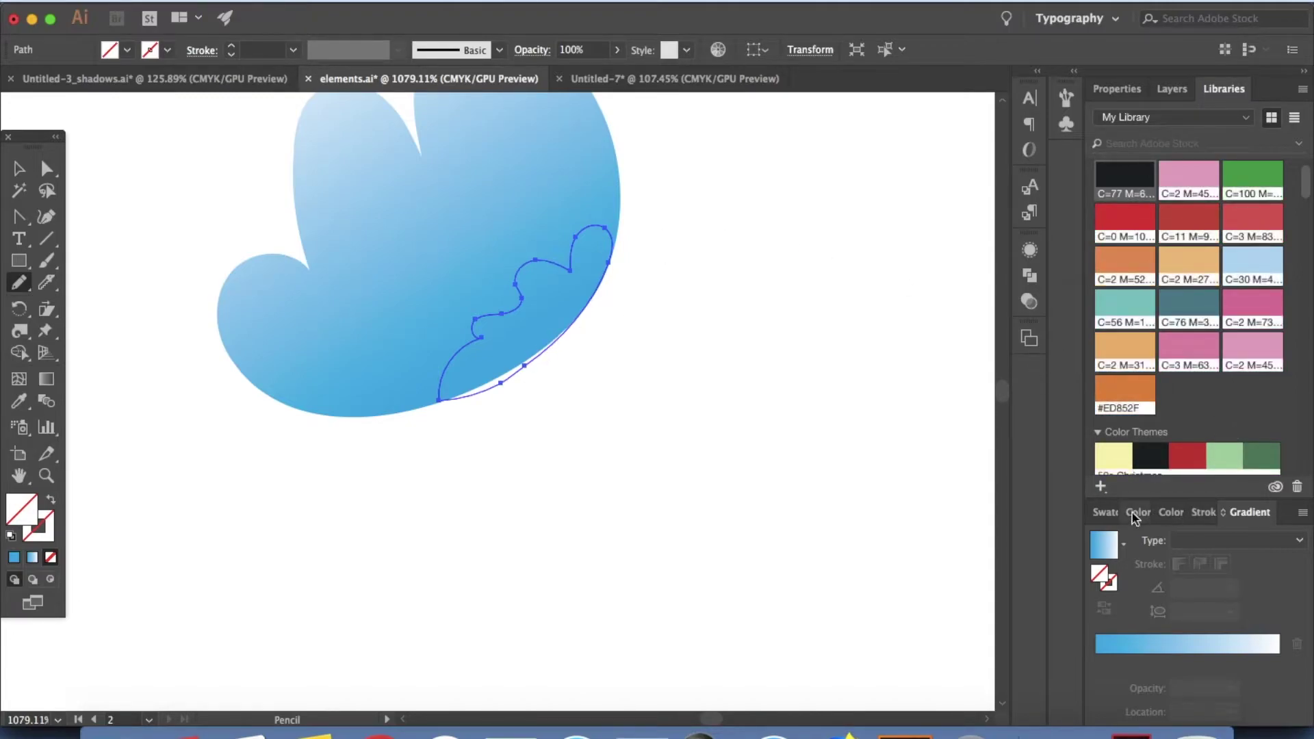
{"action": "left_click", "coordinate": [1140, 516]}
{"action": "left_click", "coordinate": [1105, 513]}
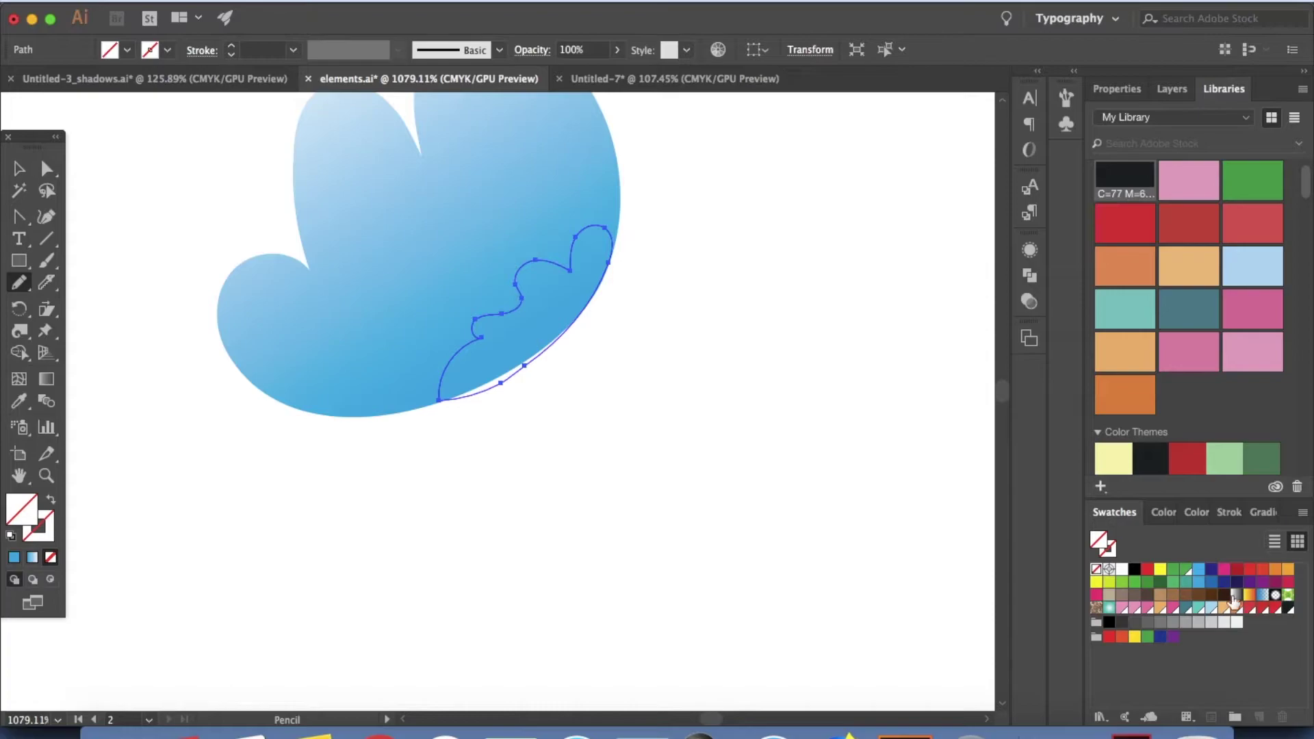
{"action": "left_click", "coordinate": [1186, 609]}
{"action": "scroll", "coordinate": [786, 368], "scroll_direction": "down", "scroll_amount": 5}
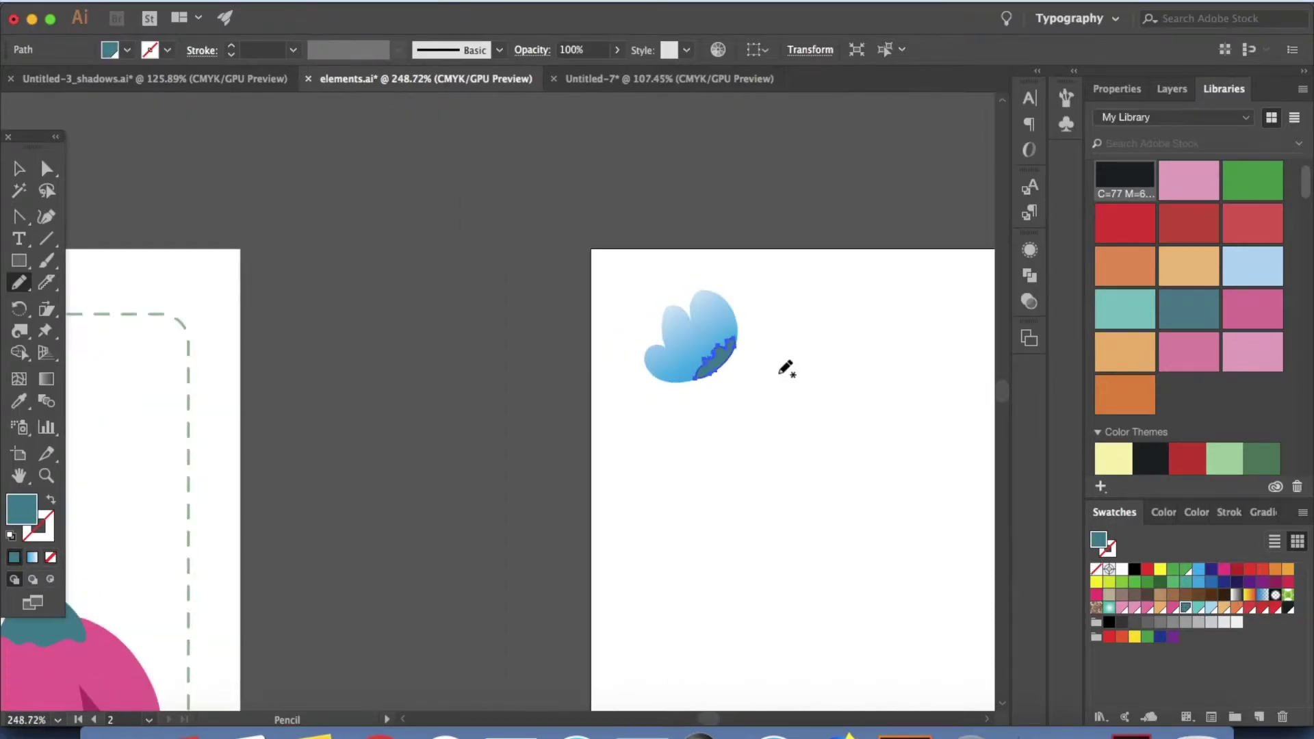
{"action": "left_click", "coordinate": [18, 167]}
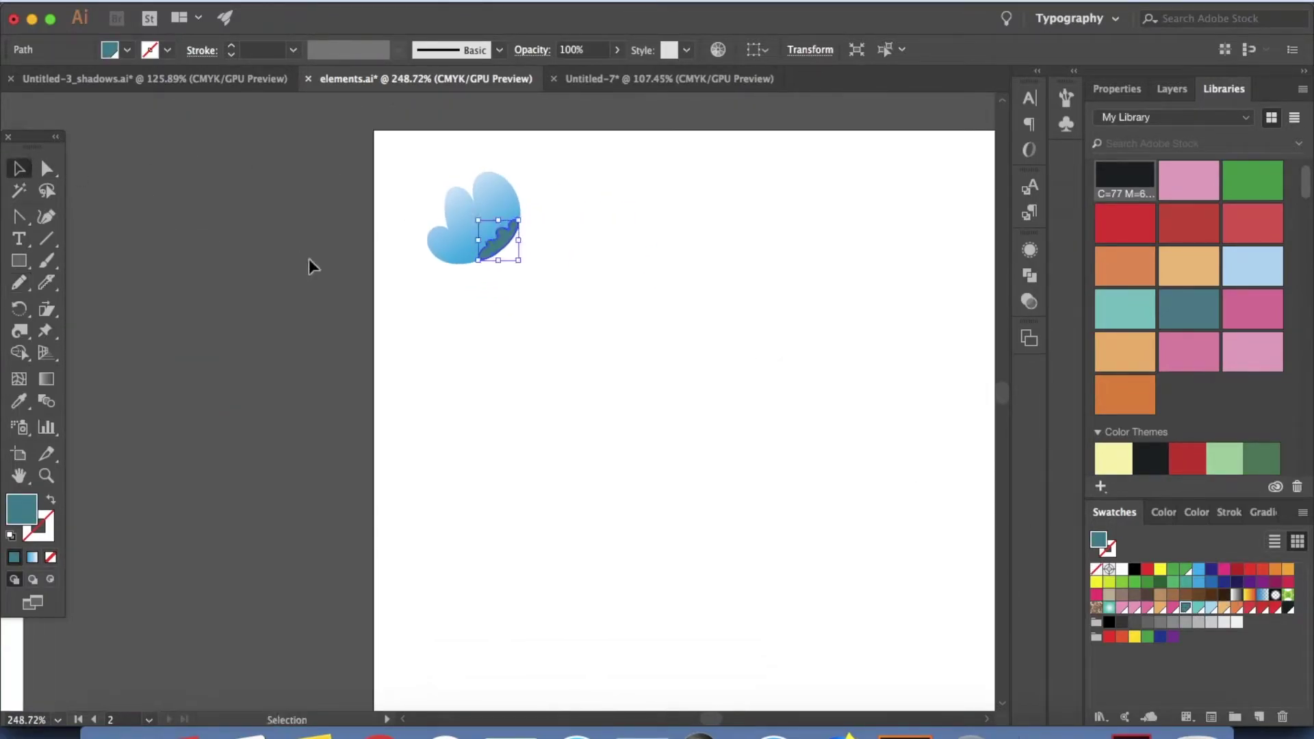
{"action": "left_click", "coordinate": [314, 263]}
Sketch a curved stem with the Pencil tool running down from the calyx of the blue flower, using the original blue flowers as reference.
{"action": "scroll", "coordinate": [798, 376], "scroll_direction": "down", "scroll_amount": 2}
{"action": "scroll", "coordinate": [797, 376], "scroll_direction": "down", "scroll_amount": 3}
{"action": "scroll", "coordinate": [797, 376], "scroll_direction": "left", "scroll_amount": 5}
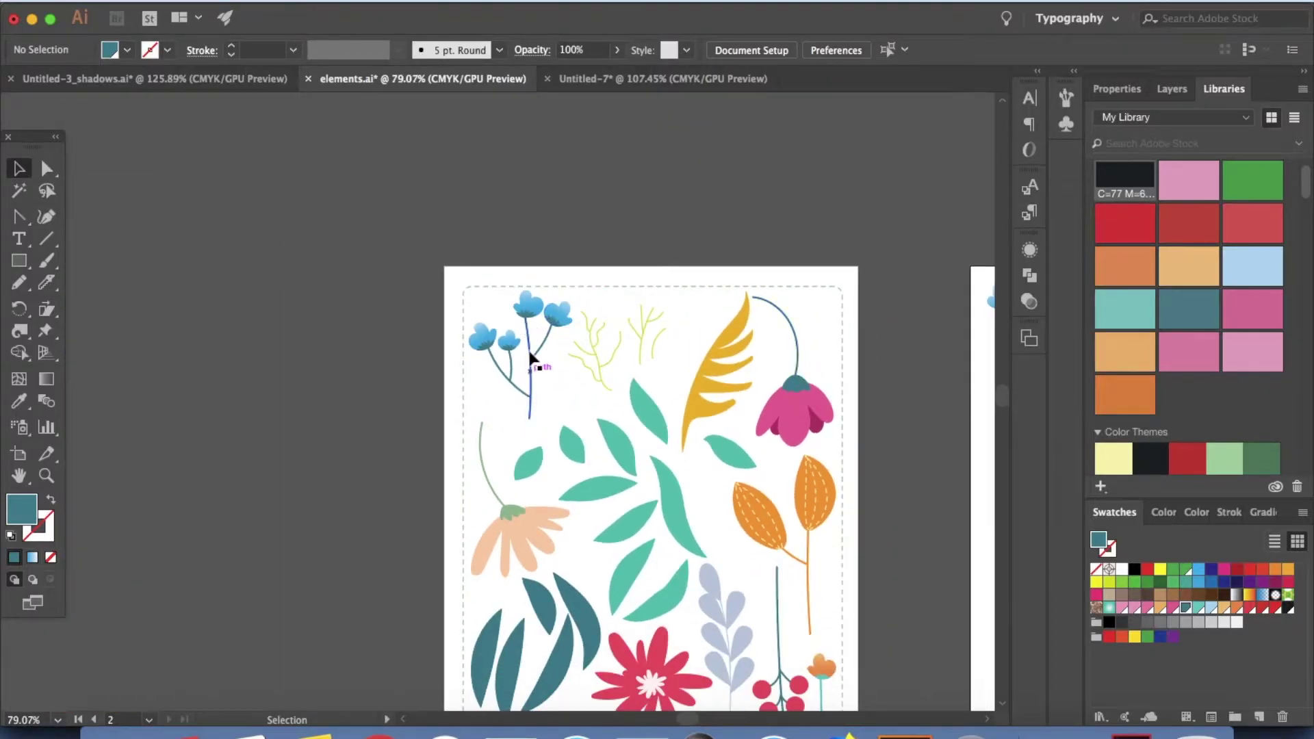
{"action": "scroll", "coordinate": [538, 404], "scroll_direction": "right", "scroll_amount": 10}
{"action": "scroll", "coordinate": [538, 404], "scroll_direction": "right", "scroll_amount": 2}
{"action": "left_click", "coordinate": [18, 282]}
{"action": "mouse_move", "coordinate": [312, 320]}
{"action": "left_mouse_down"}
{"action": "mouse_move", "coordinate": [332, 352]}
{"action": "mouse_move", "coordinate": [342, 431]}
{"action": "left_mouse_up"}
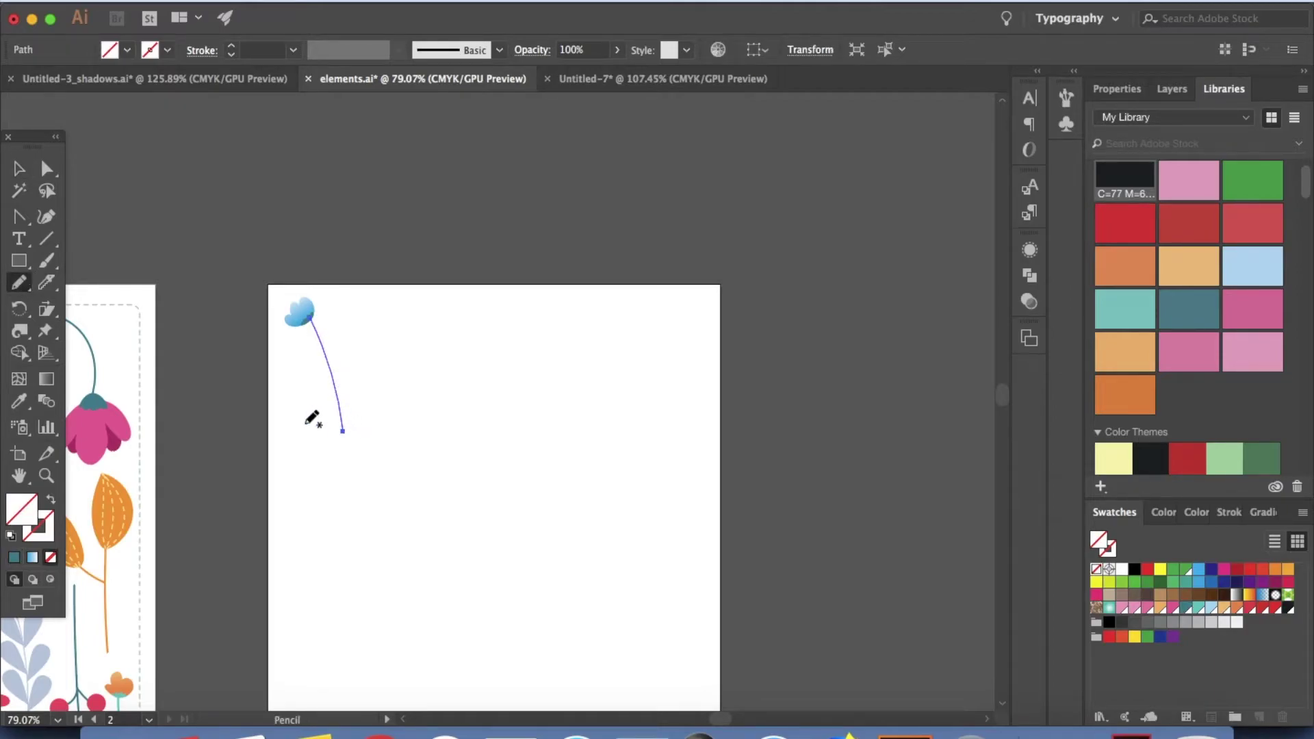
Give the flower stem a dark teal stroke color from the swatches.
{"action": "left_click", "coordinate": [40, 538]}
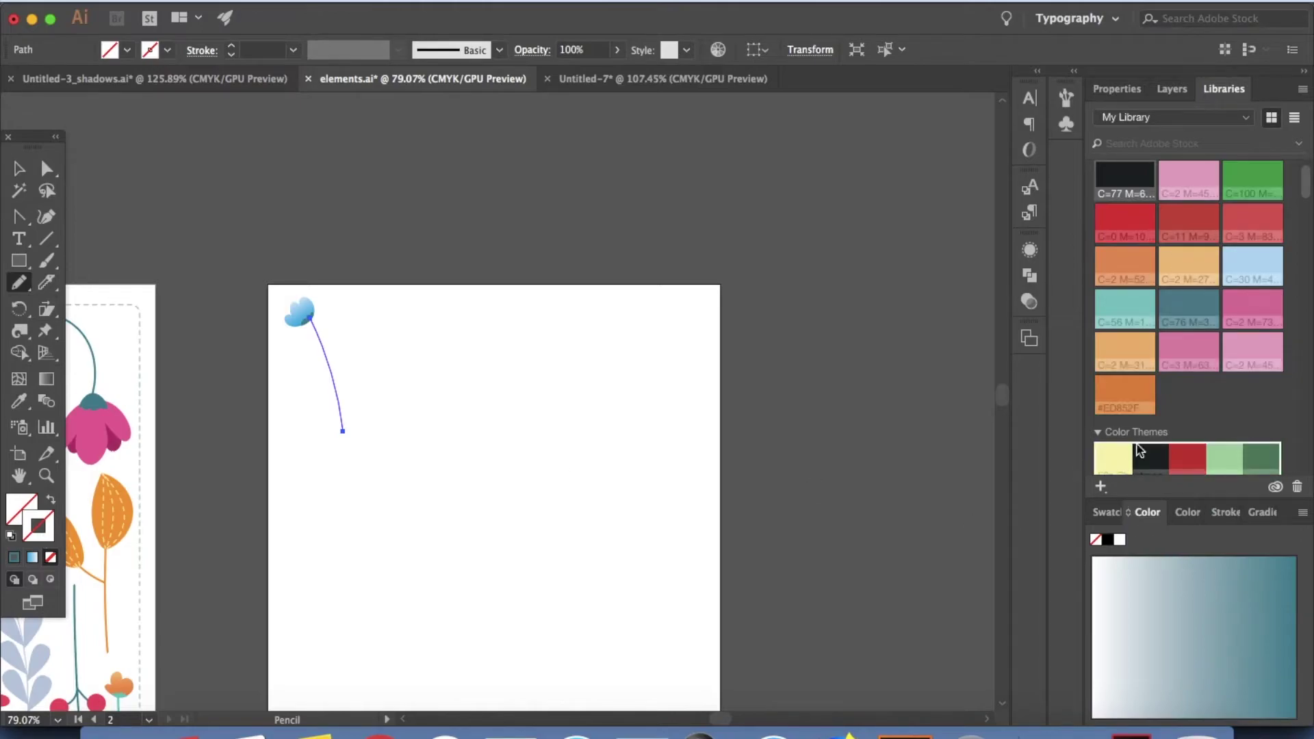
{"action": "left_click", "coordinate": [1110, 515]}
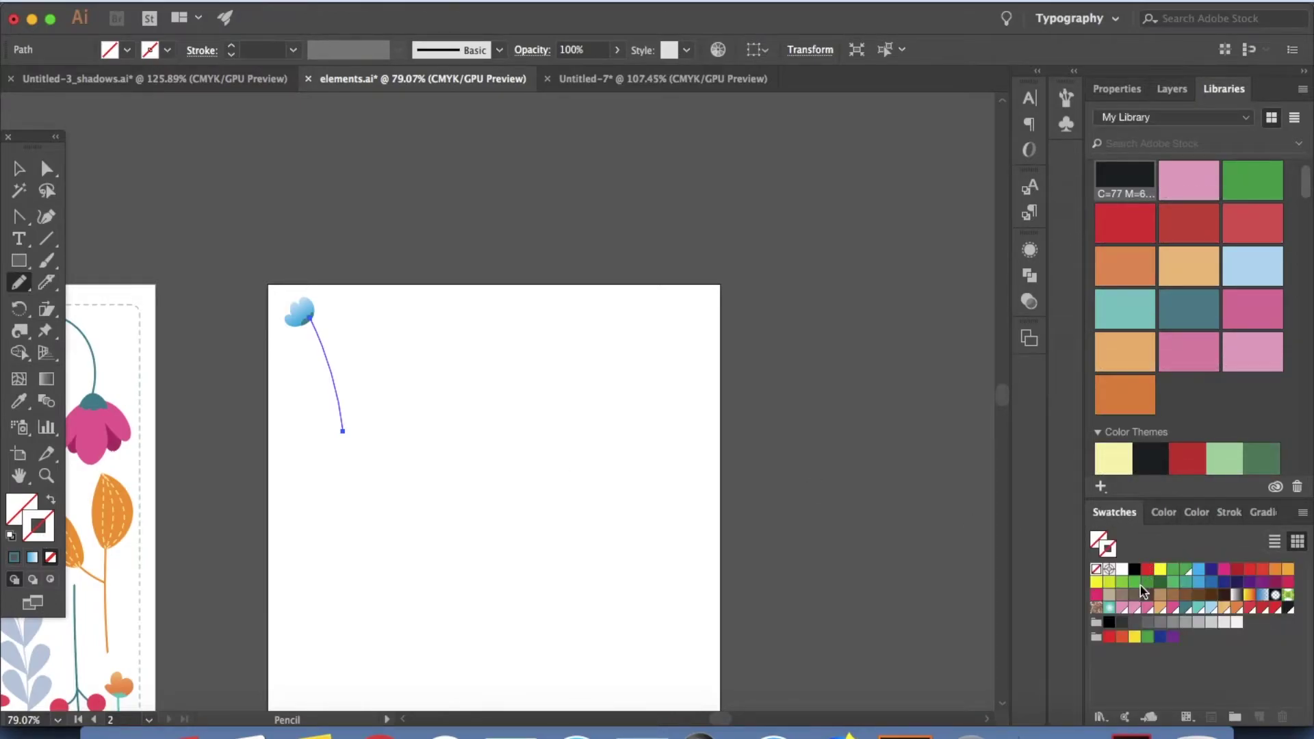
{"action": "left_click", "coordinate": [1161, 609]}
Set the stem's stroke to a round cap, round corners and a 2 pt weight, then deselect it.
{"action": "left_click", "coordinate": [1228, 512]}
{"action": "left_click", "coordinate": [1181, 594]}
{"action": "left_click", "coordinate": [1181, 618]}
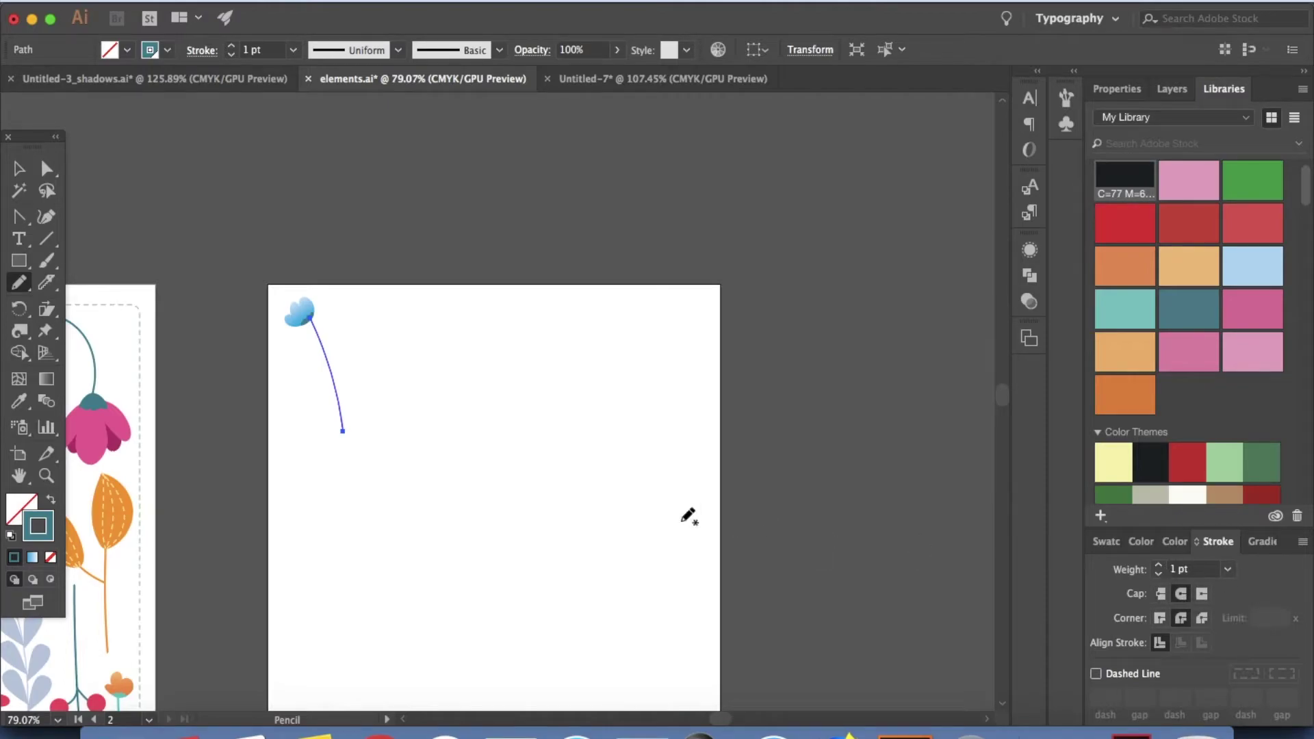
{"action": "left_click", "coordinate": [1227, 569]}
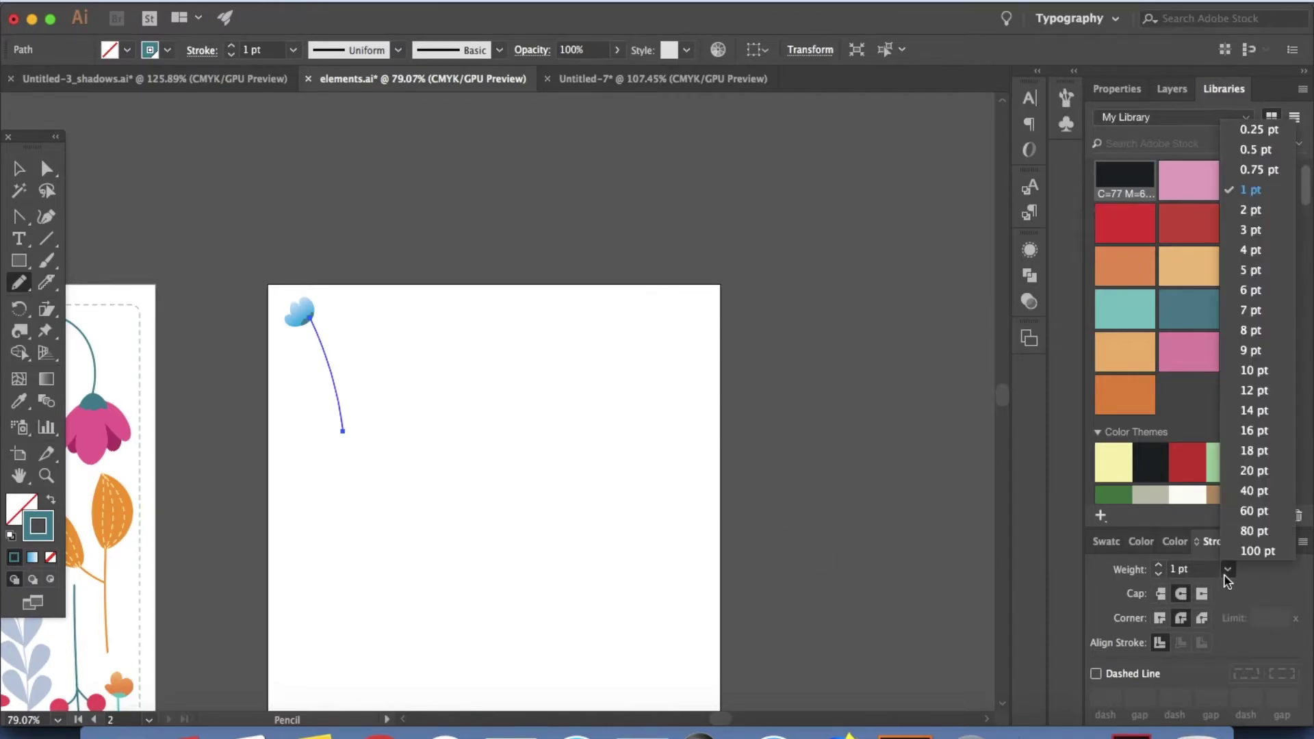
{"action": "left_click", "coordinate": [1251, 210]}
{"action": "left_click", "coordinate": [19, 169]}
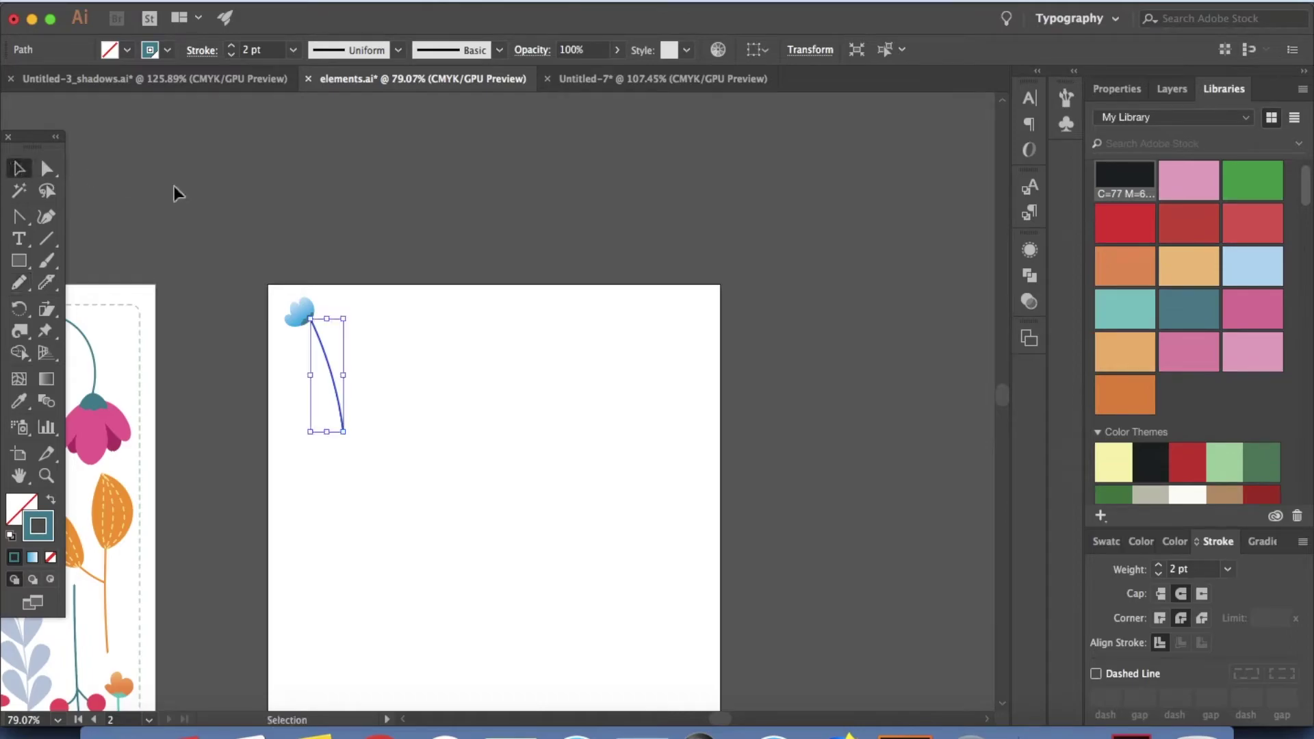
{"action": "left_click", "coordinate": [174, 186]}
Sketch a twig with several forked branches beside the blue flower with the Pencil tool, using the yellow-green twigs as reference.
{"action": "key", "text": "super+alt+0"}
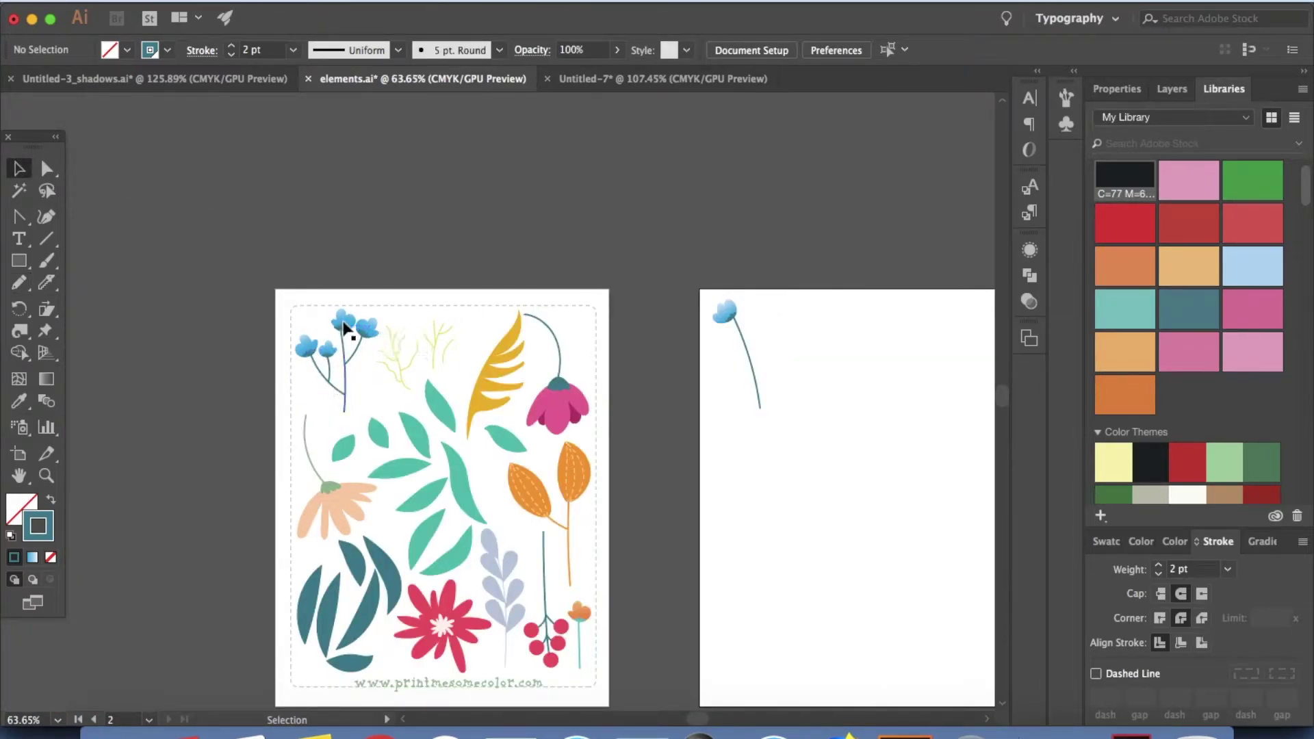
{"action": "left_click", "coordinate": [367, 335]}
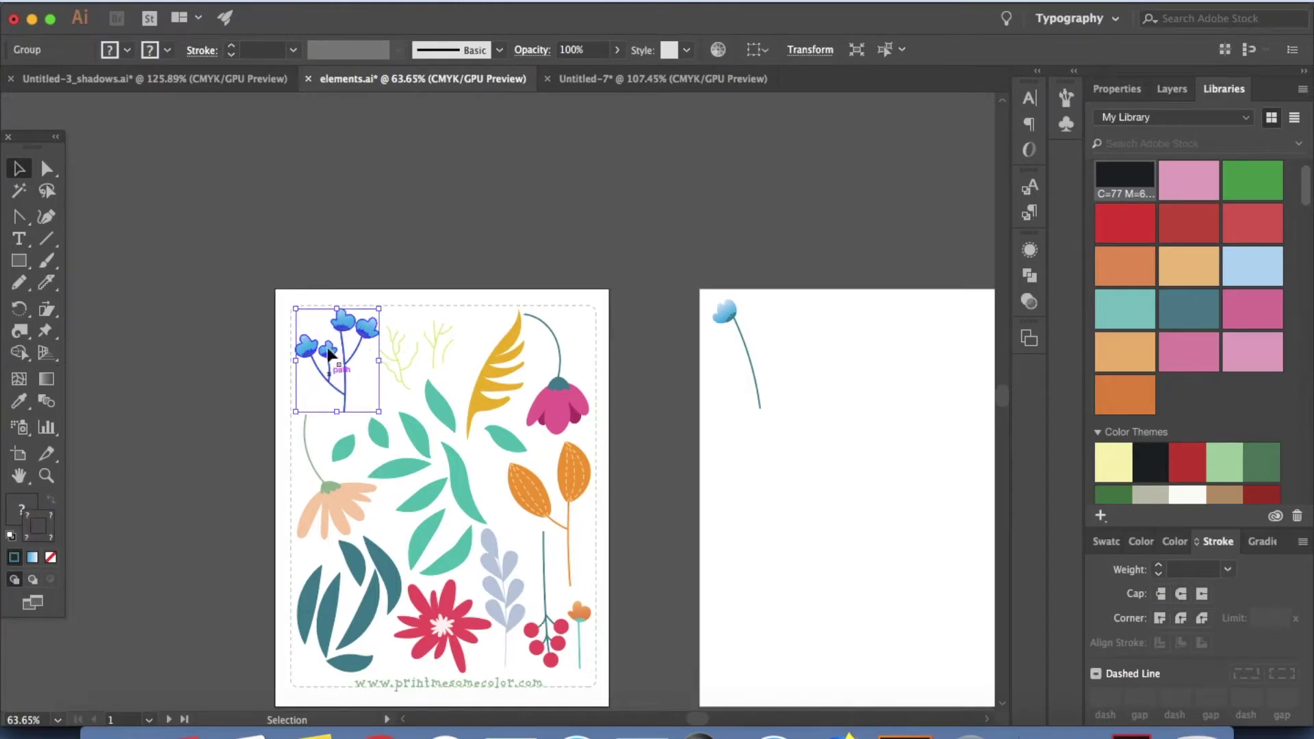
{"action": "left_click", "coordinate": [788, 446]}
{"action": "scroll", "coordinate": [789, 446], "scroll_direction": "right", "scroll_amount": 2}
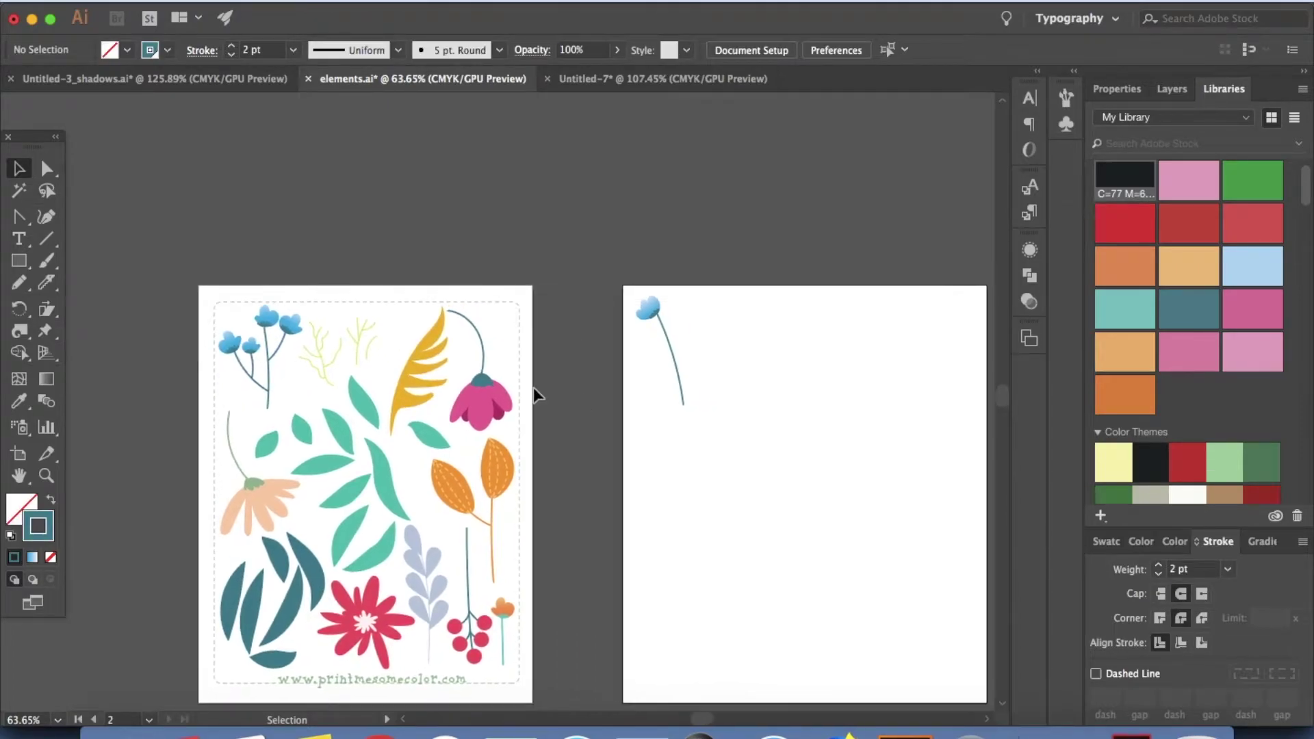
{"action": "left_click", "coordinate": [363, 351]}
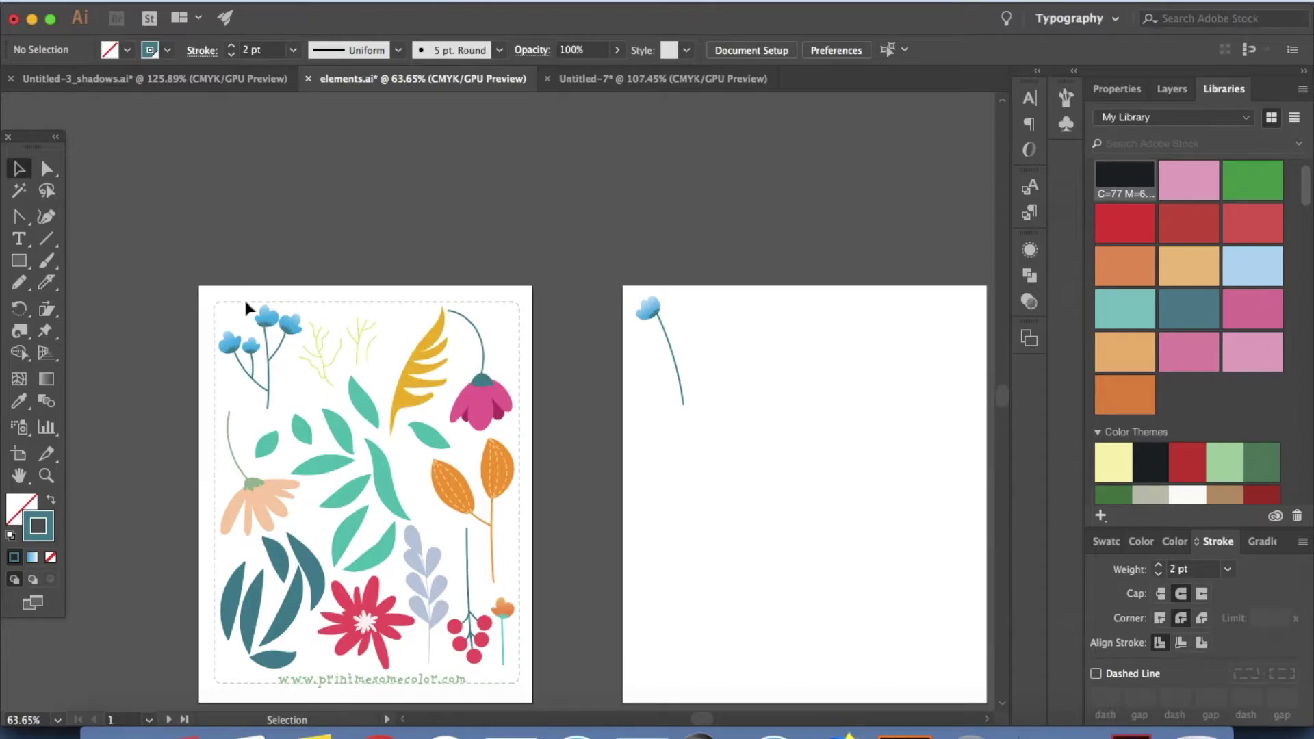
{"action": "left_click", "coordinate": [18, 282]}
{"action": "left_click_drag", "start_coordinate": [754, 391], "coordinate": [786, 309]}
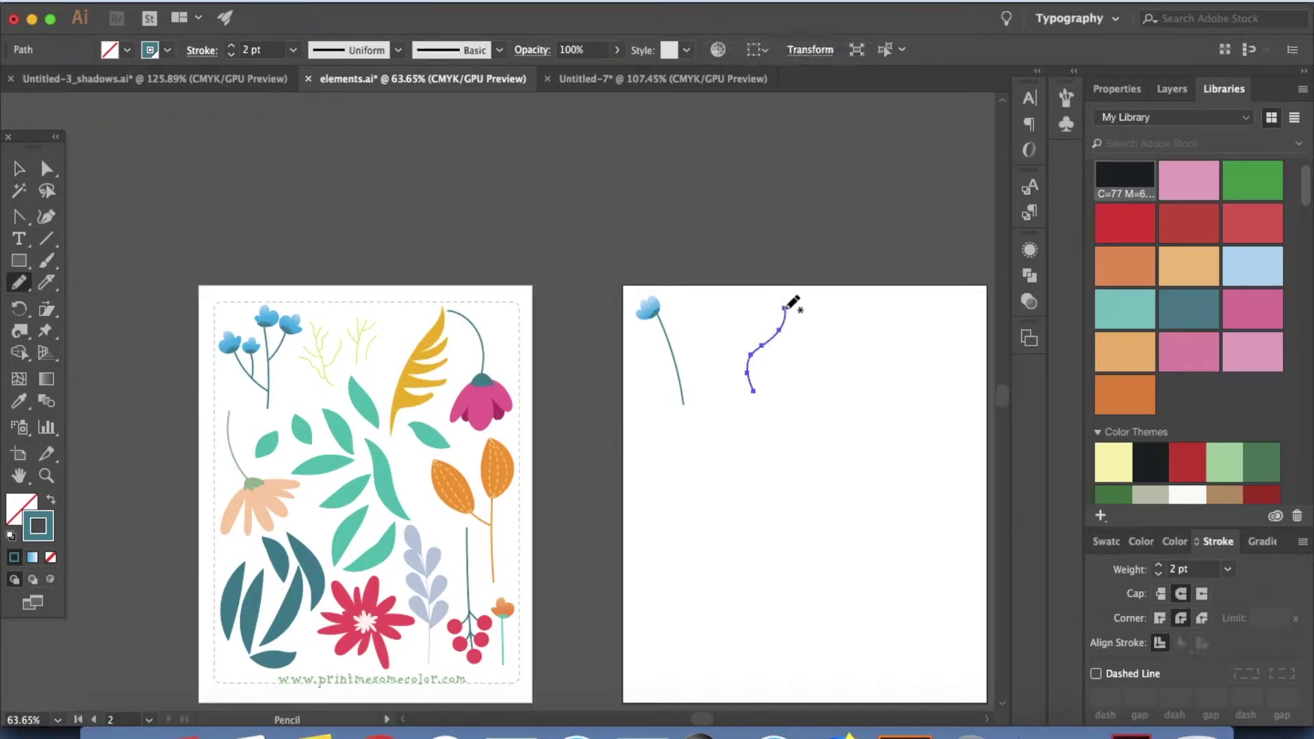
{"action": "left_click", "coordinate": [792, 358], "text": "super"}
{"action": "mouse_move", "coordinate": [769, 340]}
{"action": "left_mouse_down"}
{"action": "mouse_move", "coordinate": [752, 305]}
{"action": "mouse_move", "coordinate": [791, 329]}
{"action": "mouse_move", "coordinate": [796, 314]}
{"action": "mouse_move", "coordinate": [739, 339]}
{"action": "mouse_move", "coordinate": [728, 315]}
{"action": "left_mouse_up"}
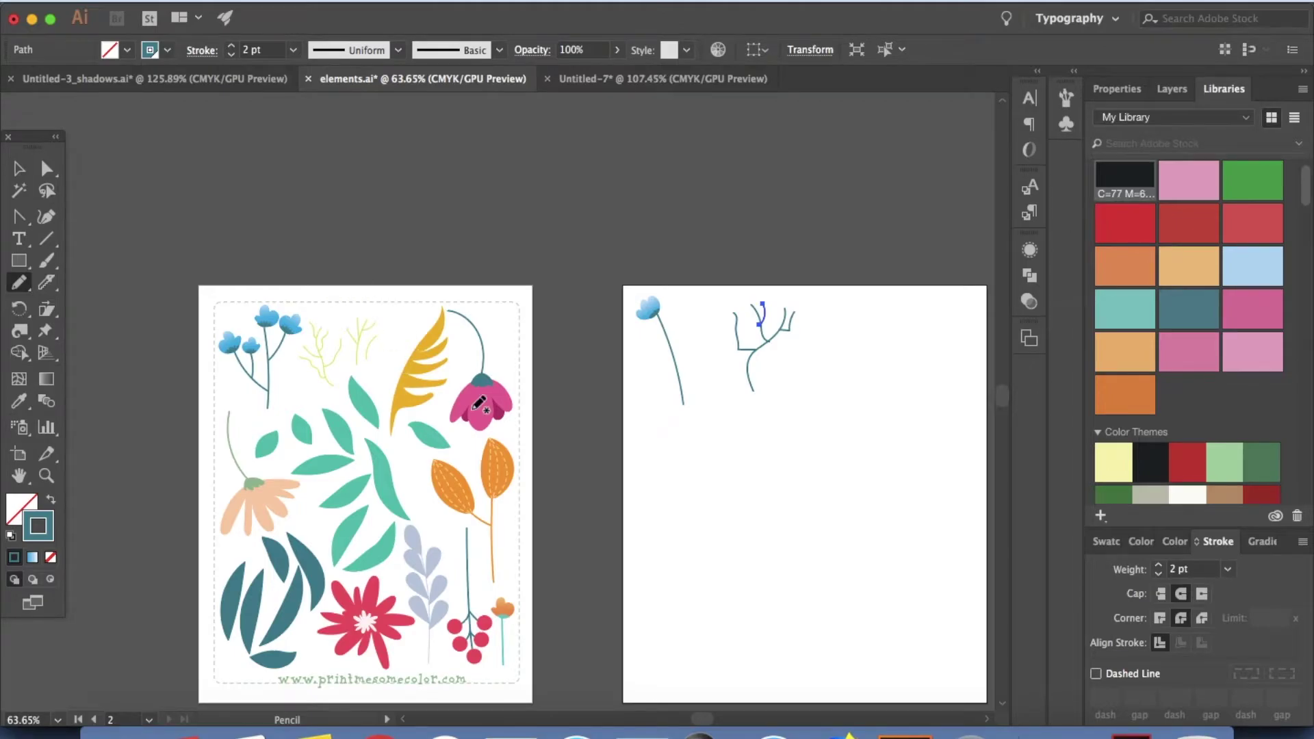
Draw a flat horizontal ellipse about 3.25 by 0.72 in below the twig and swap its fill and stroke for a solid teal fill.
{"action": "scroll", "coordinate": [383, 296], "scroll_direction": "down", "scroll_amount": 5}
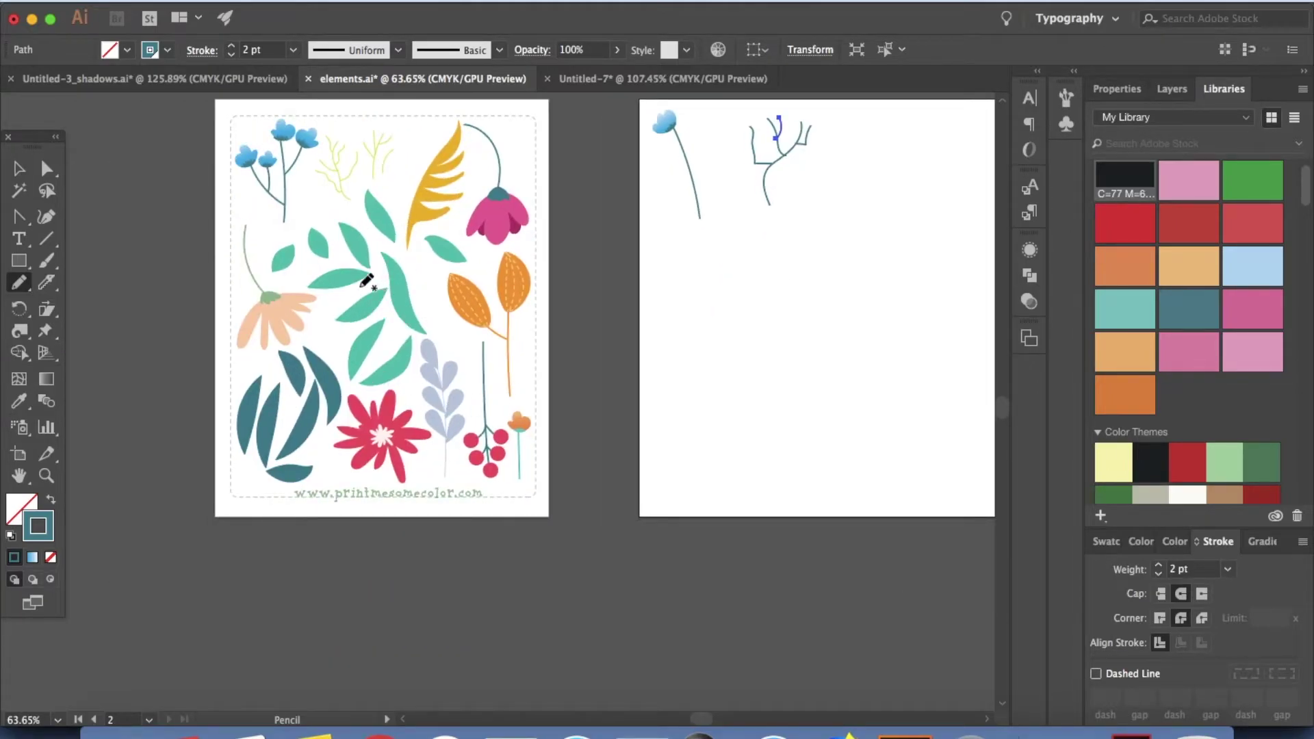
{"action": "left_click", "coordinate": [19, 168]}
{"action": "right_click", "coordinate": [400, 313]}
{"action": "left_click", "coordinate": [167, 455]}
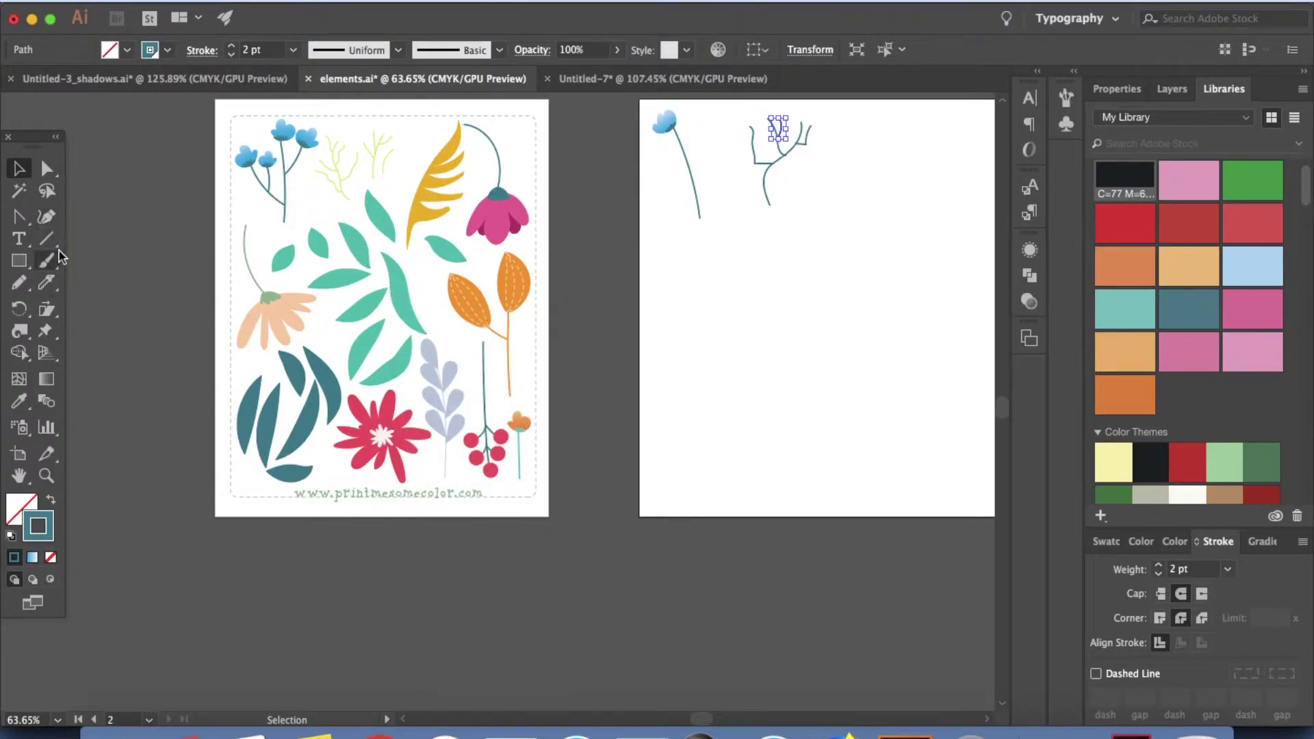
{"action": "left_click_drag", "start_coordinate": [20, 260], "coordinate": [77, 307]}
{"action": "left_click_drag", "start_coordinate": [715, 295], "coordinate": [852, 324]}
{"action": "scroll", "coordinate": [841, 323], "scroll_direction": "right", "scroll_amount": 8}
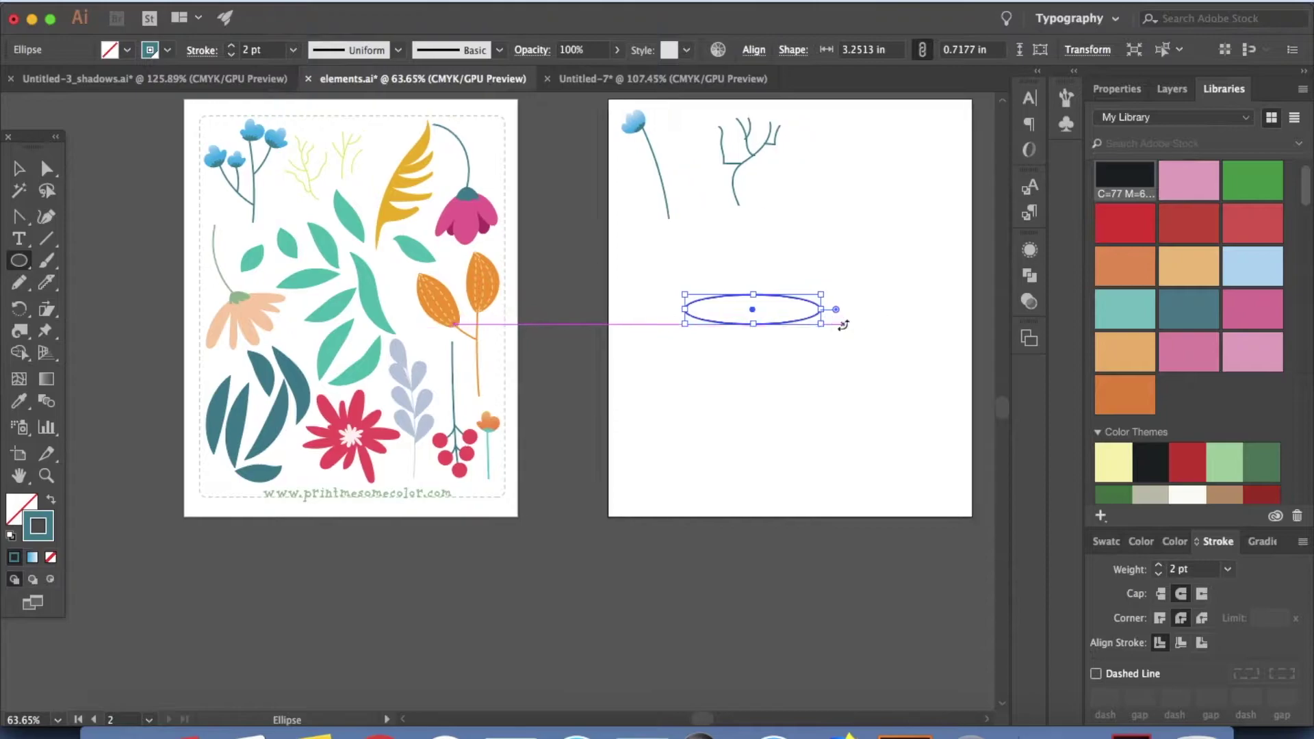
{"action": "left_click", "coordinate": [52, 503]}
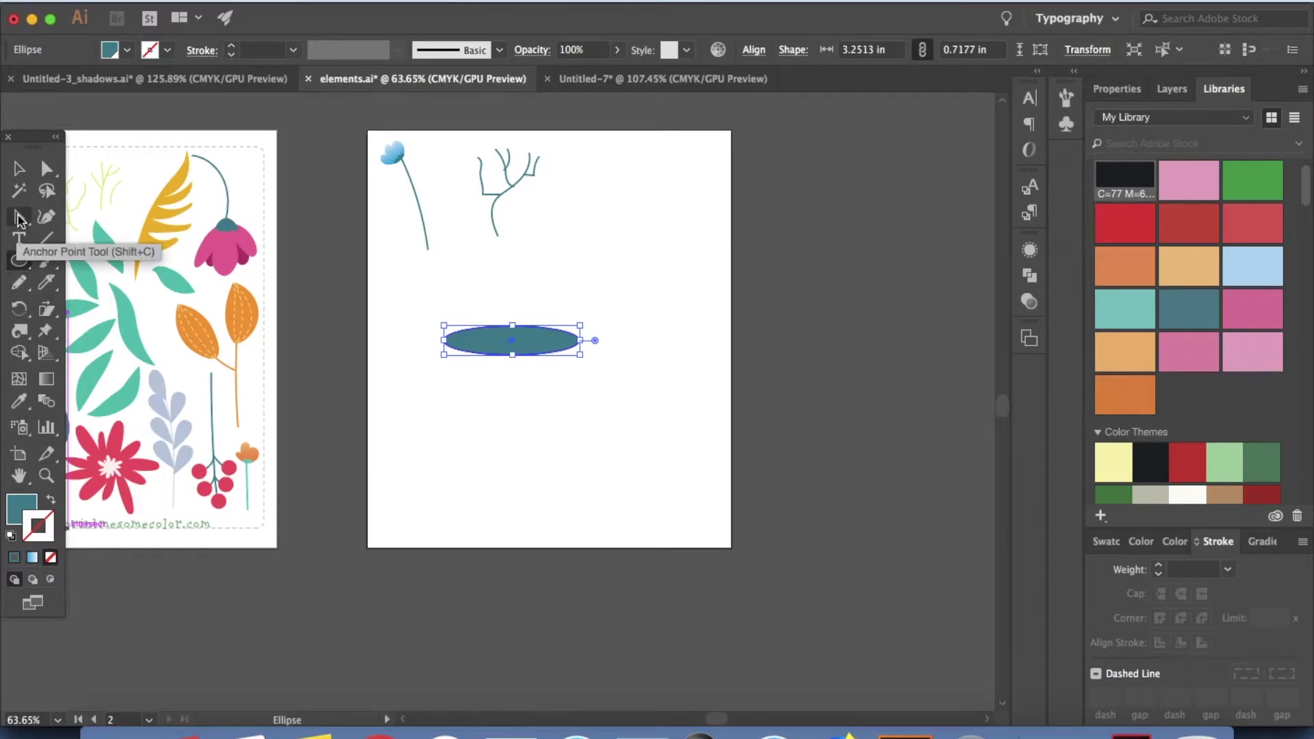
Convert both end anchors of the teal ellipse to corner points, forming a leaf pointed at each end.
{"action": "left_click_drag", "start_coordinate": [19, 218], "coordinate": [90, 285]}
{"action": "scroll", "coordinate": [573, 360], "scroll_direction": "up", "scroll_amount": 8}
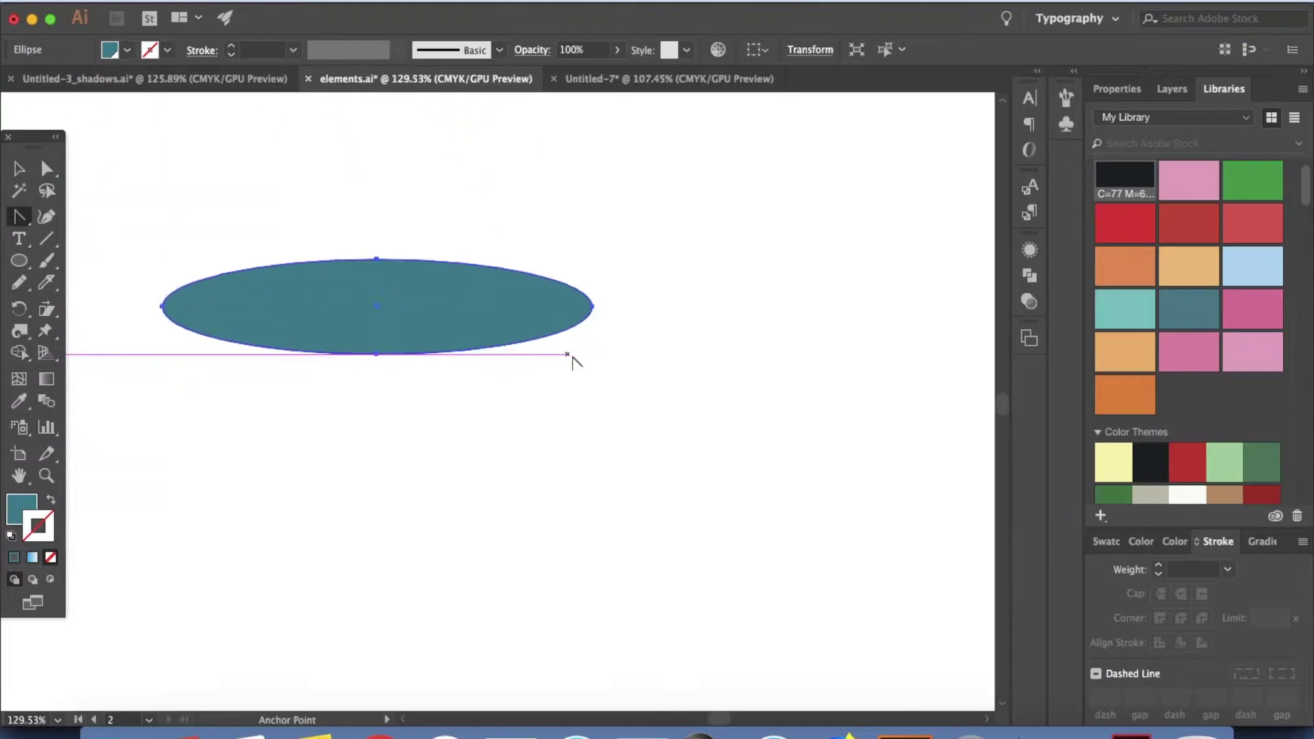
{"action": "left_click", "coordinate": [611, 262]}
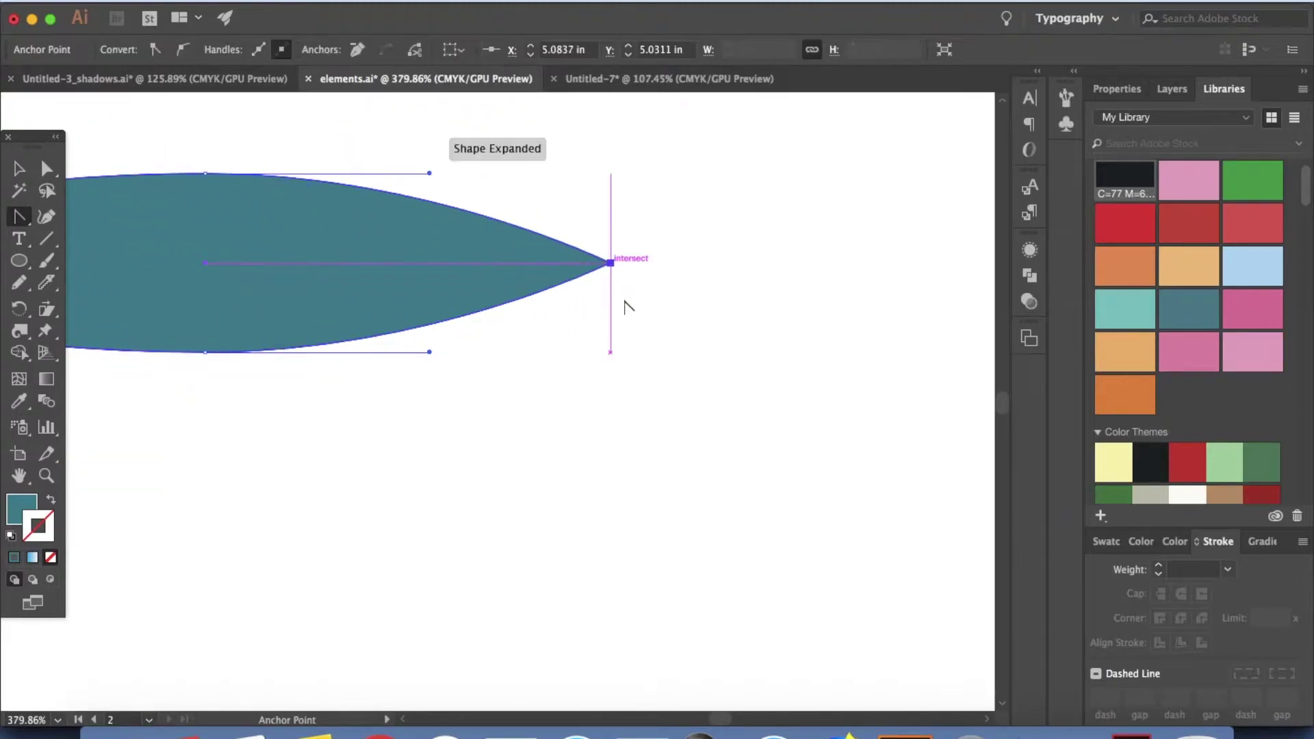
{"action": "scroll", "coordinate": [619, 404], "scroll_direction": "down", "scroll_amount": 4}
{"action": "scroll", "coordinate": [618, 404], "scroll_direction": "left", "scroll_amount": 5}
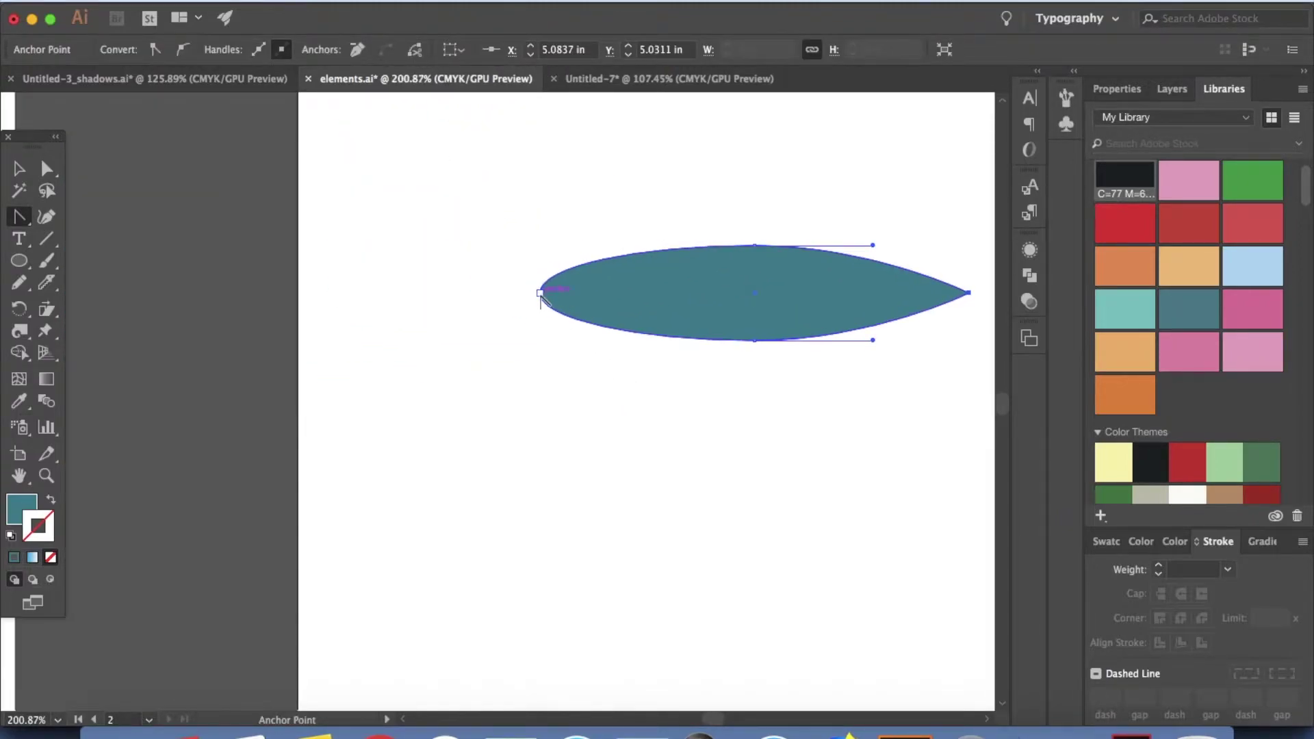
{"action": "left_click", "coordinate": [541, 293]}
{"action": "scroll", "coordinate": [746, 435], "scroll_direction": "down", "scroll_amount": 2}
{"action": "scroll", "coordinate": [743, 438], "scroll_direction": "right", "scroll_amount": 3}
{"action": "scroll", "coordinate": [742, 437], "scroll_direction": "down", "scroll_amount": 1}
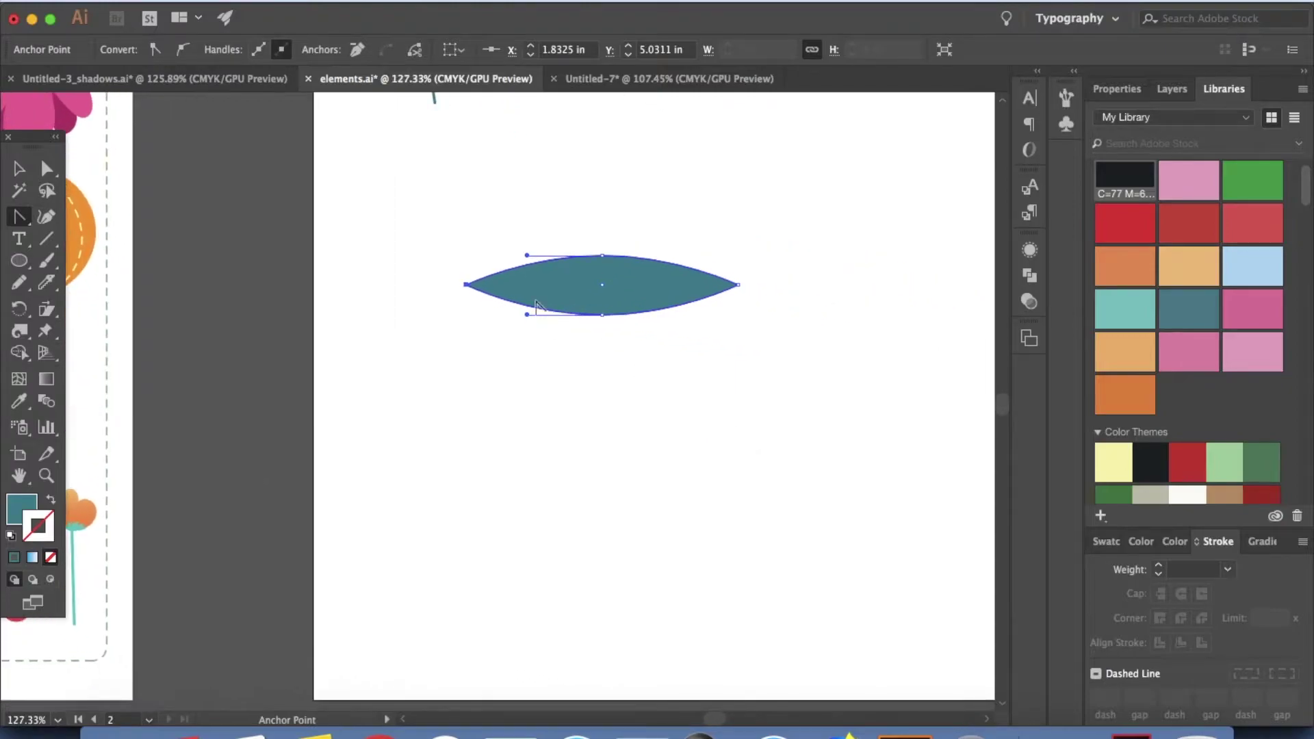
{"action": "left_click", "coordinate": [21, 169]}
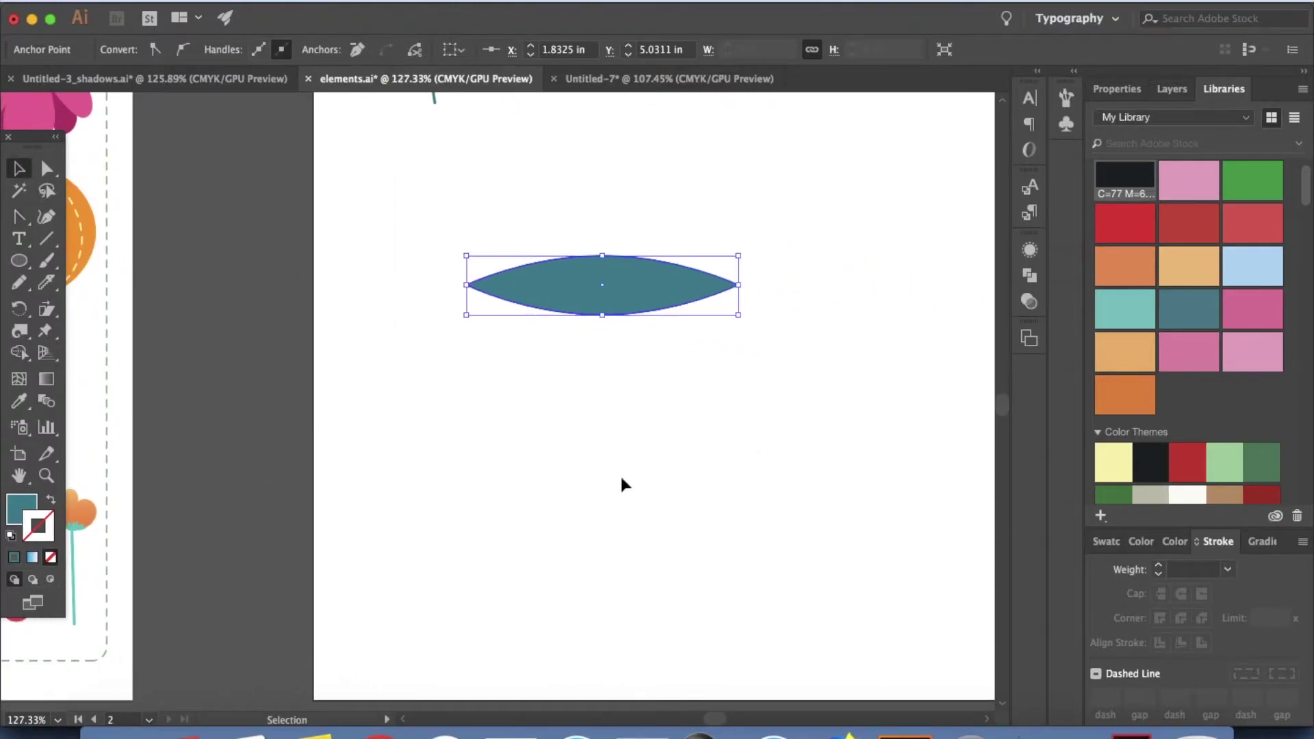
{"action": "left_click", "coordinate": [670, 460]}
Add the teal leaf shape to the Brushes collection as a new art brush.
{"action": "left_click", "coordinate": [650, 292]}
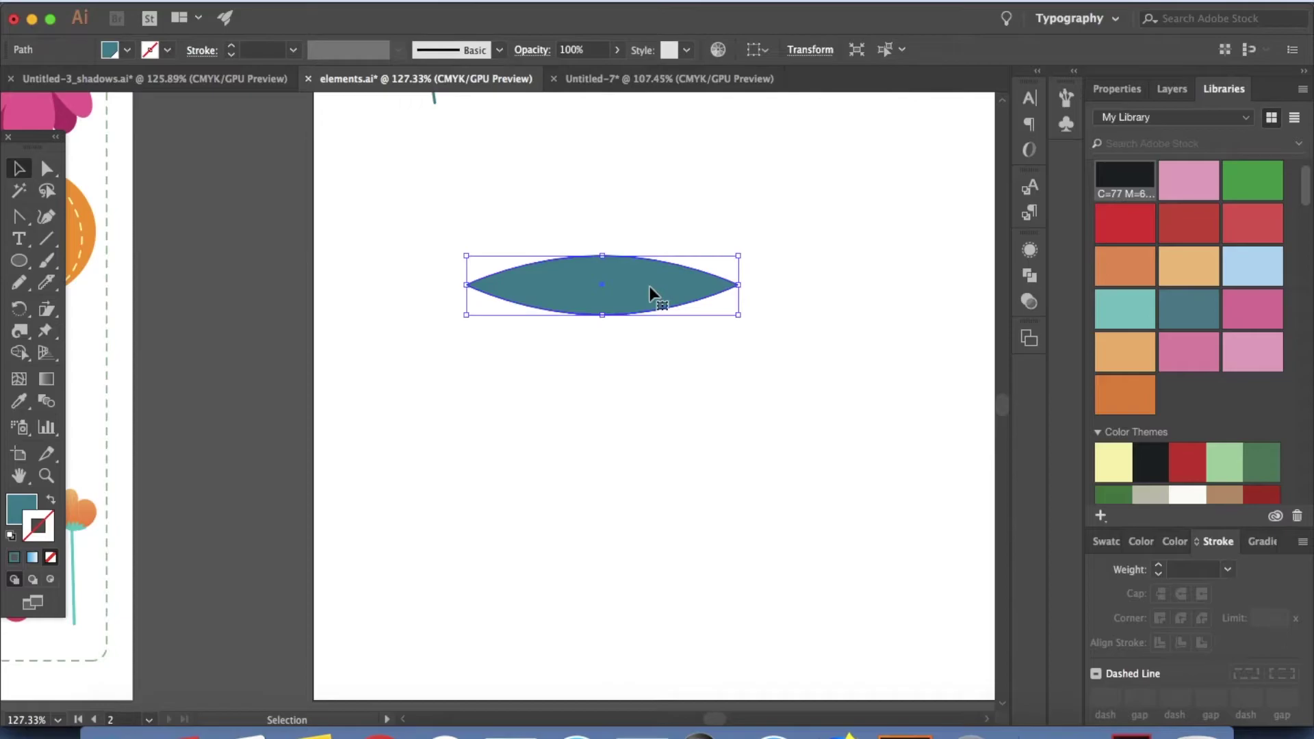
{"action": "left_click", "coordinate": [503, 10]}
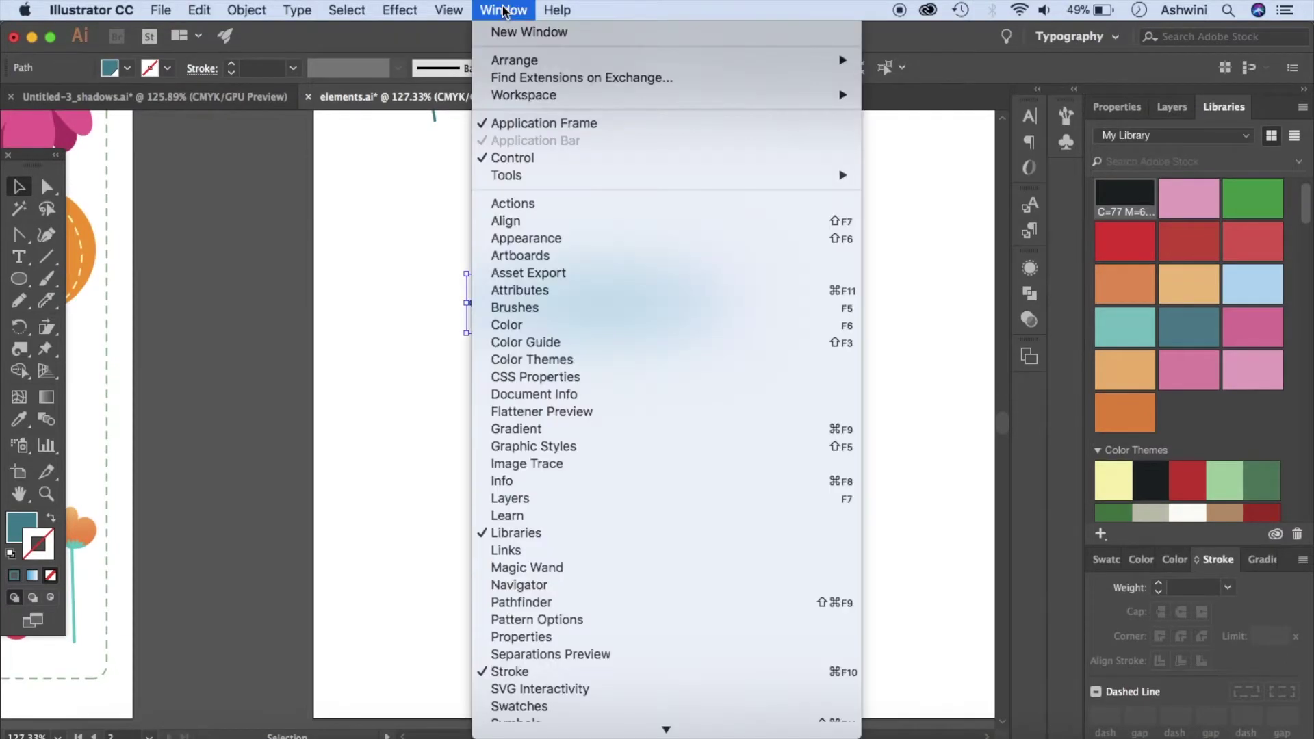
{"action": "left_click", "coordinate": [534, 309]}
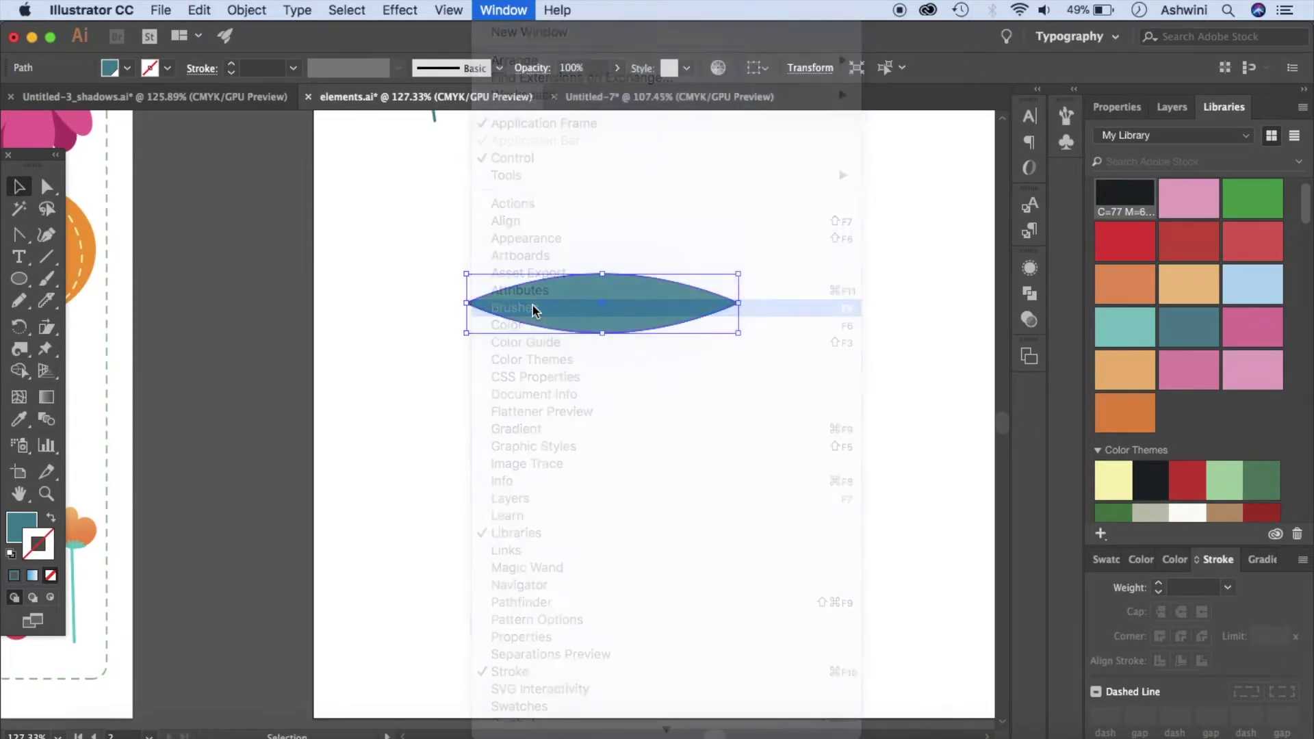
{"action": "left_click_drag", "start_coordinate": [593, 284], "coordinate": [921, 144]}
{"action": "left_click", "coordinate": [596, 423]}
{"action": "left_click", "coordinate": [714, 510]}
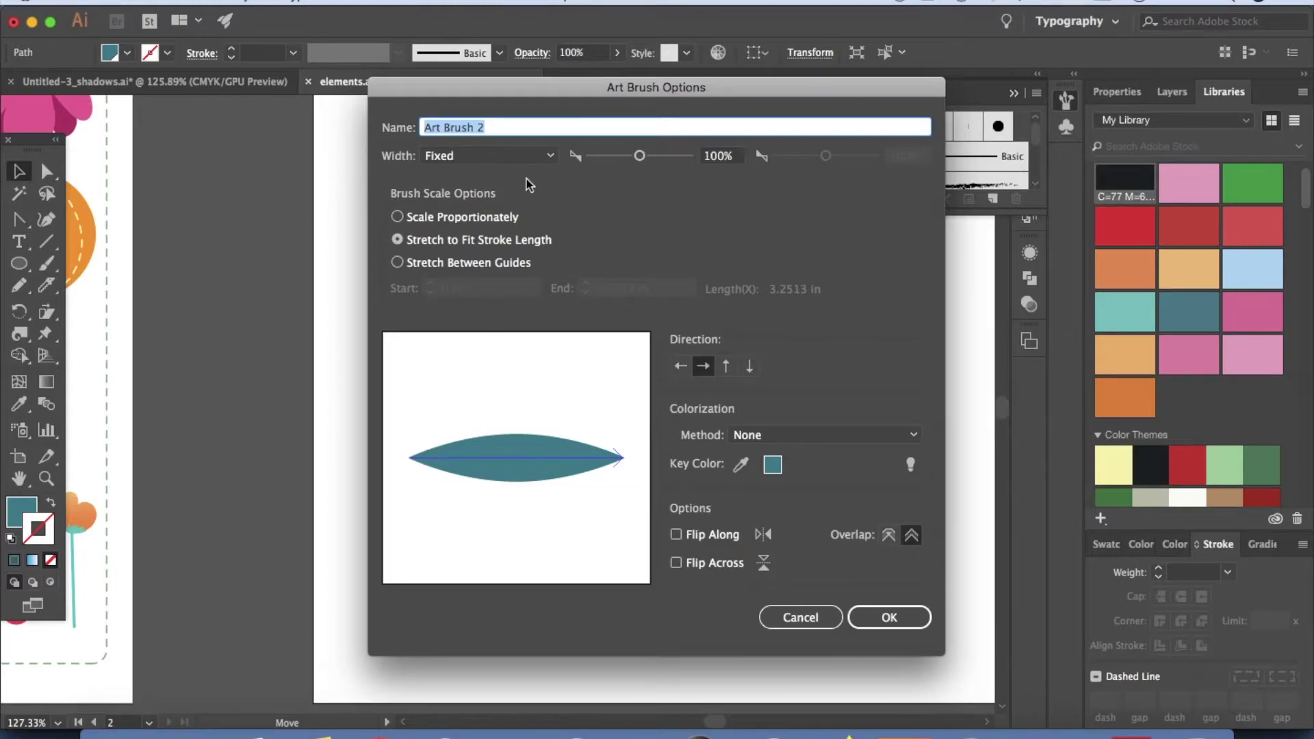
Set the art brush width to 50% and its colorization method to Hue Shift, and accept the brush options.
{"action": "left_click", "coordinate": [718, 157]}
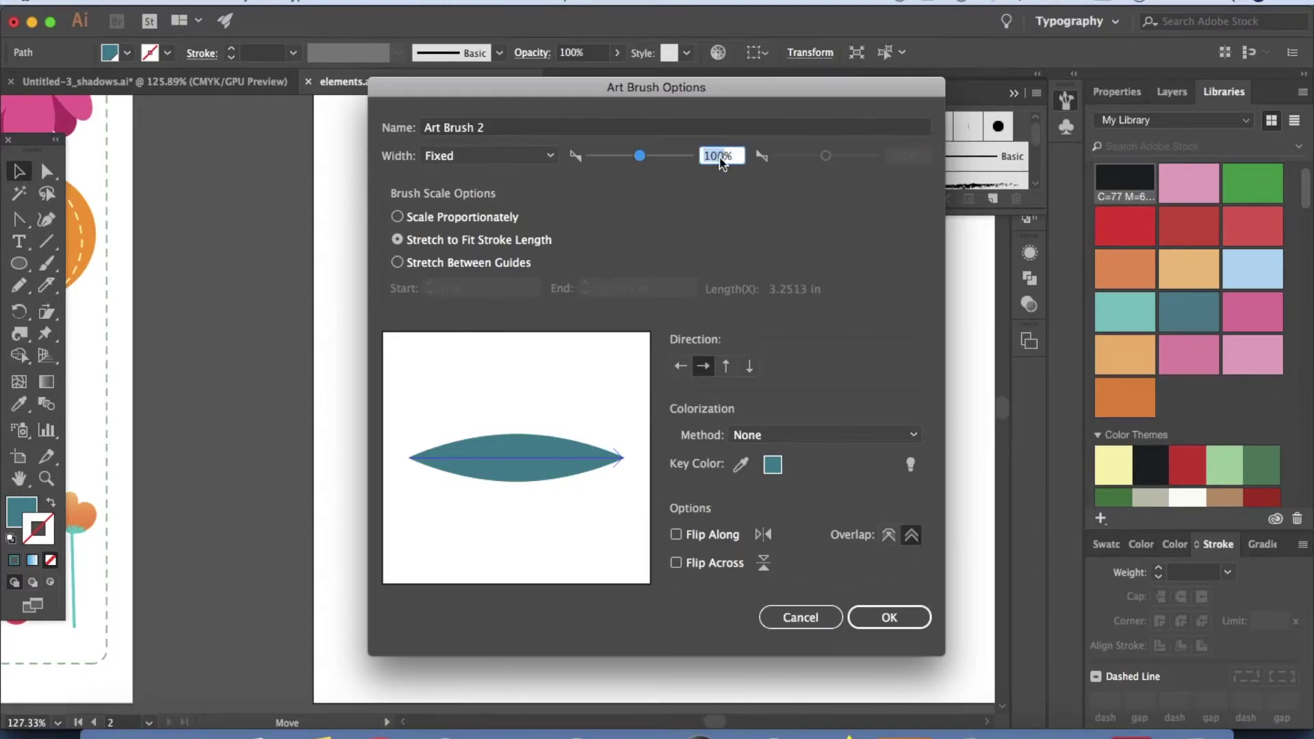
{"action": "type", "text": "50"}
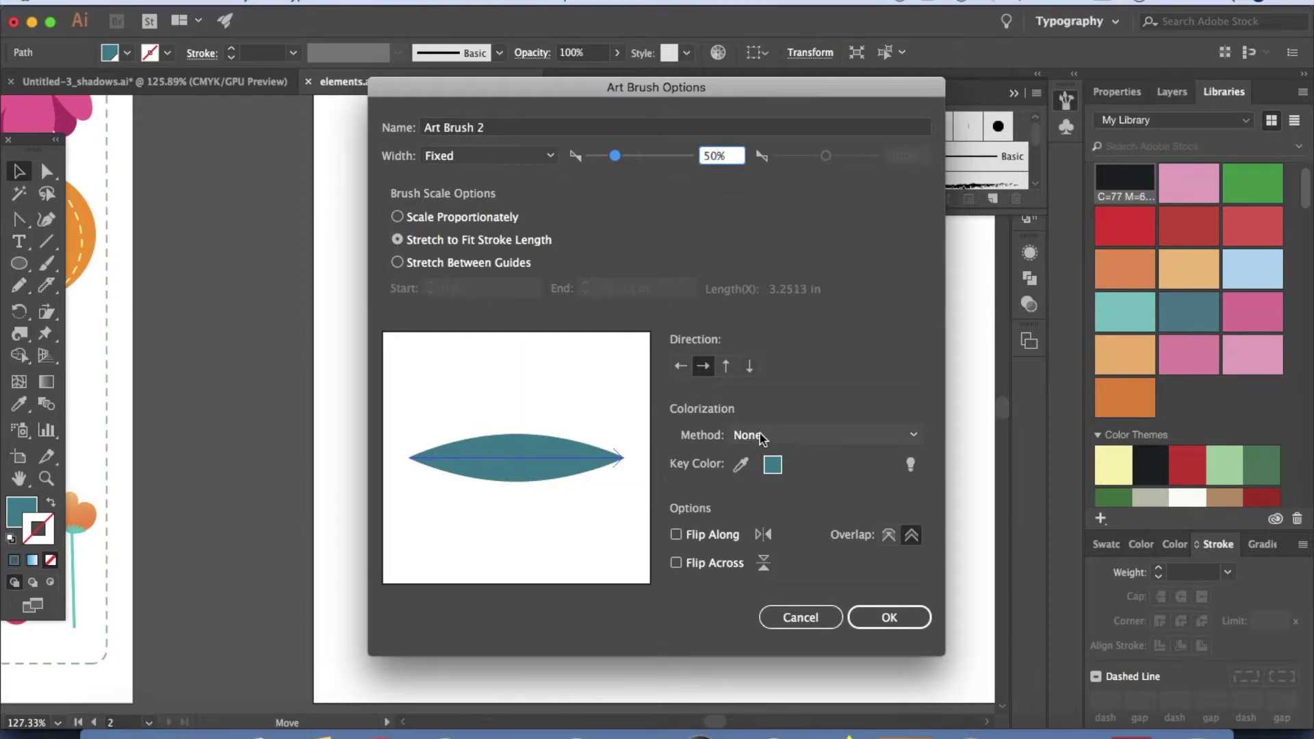
{"action": "left_click", "coordinate": [812, 437]}
{"action": "left_click", "coordinate": [801, 515]}
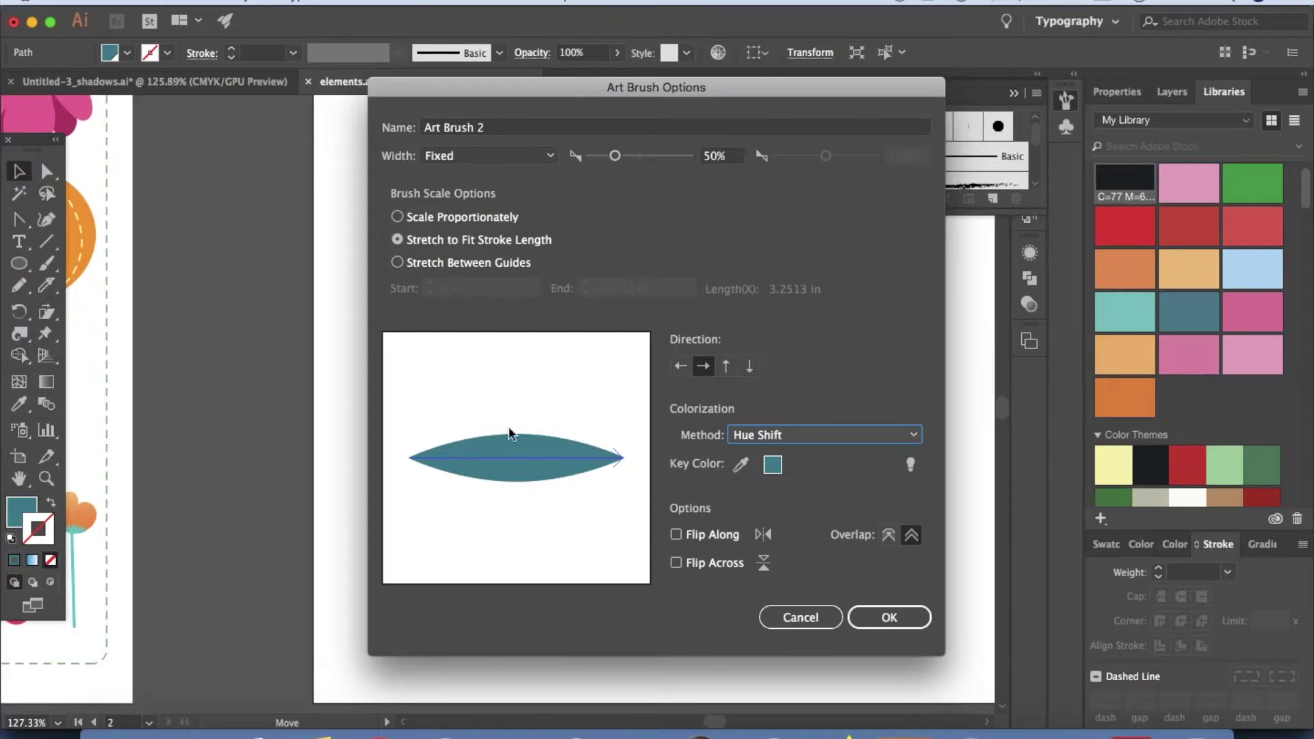
{"action": "left_click", "coordinate": [888, 614]}
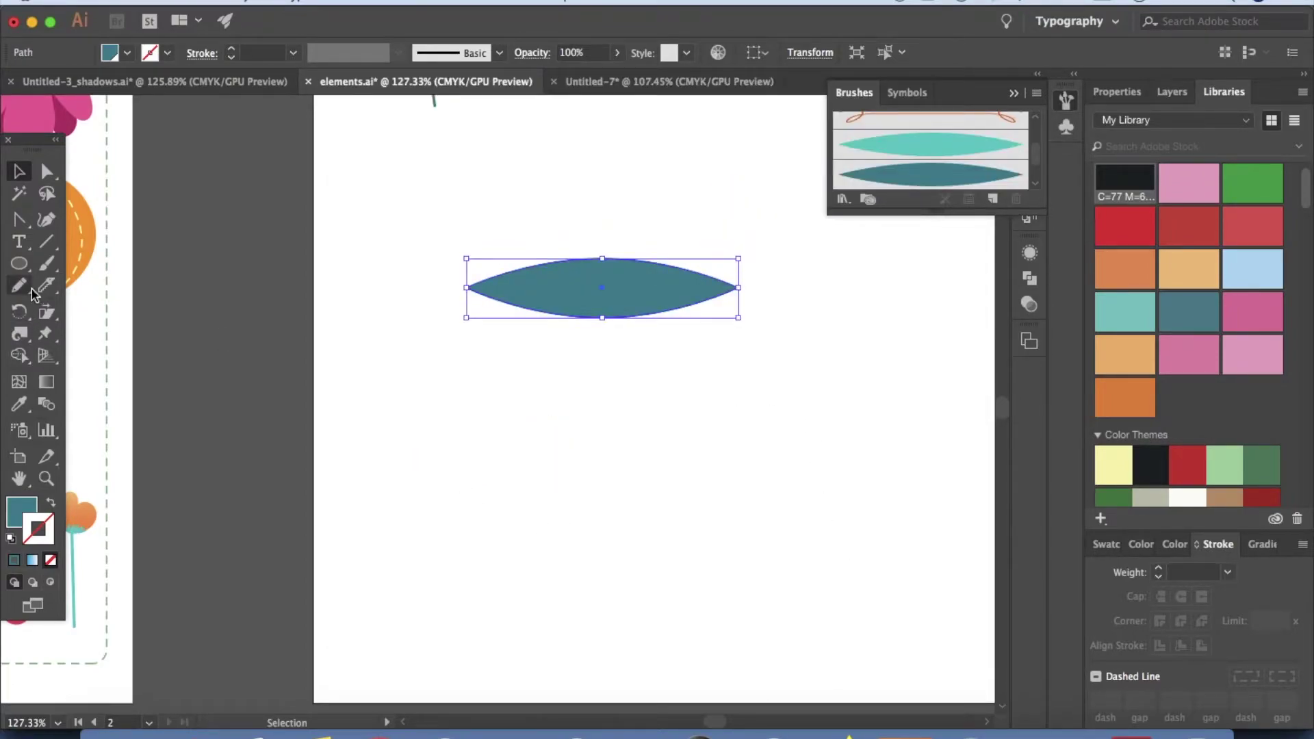
Paint five curved teal leaves around the pointed leaf shape with the Paintbrush and the new teal art brush.
{"action": "left_click", "coordinate": [47, 262]}
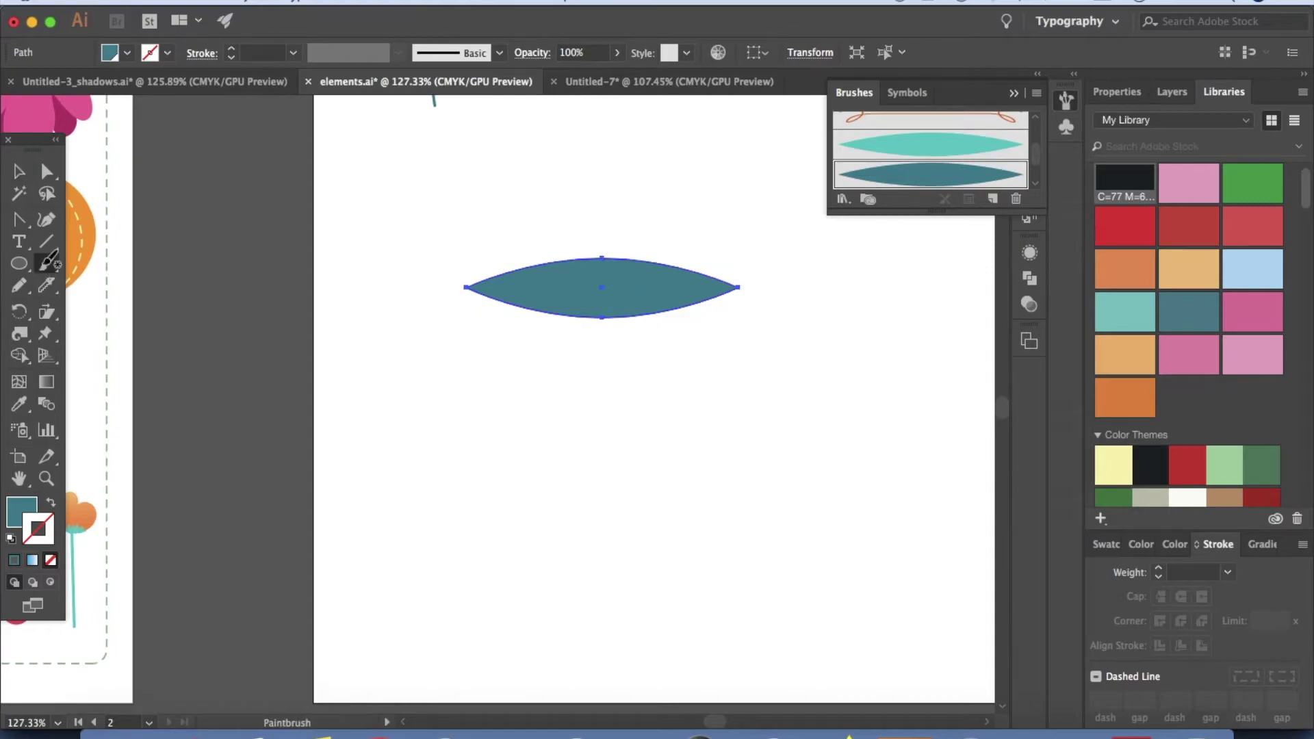
{"action": "left_click", "coordinate": [936, 180]}
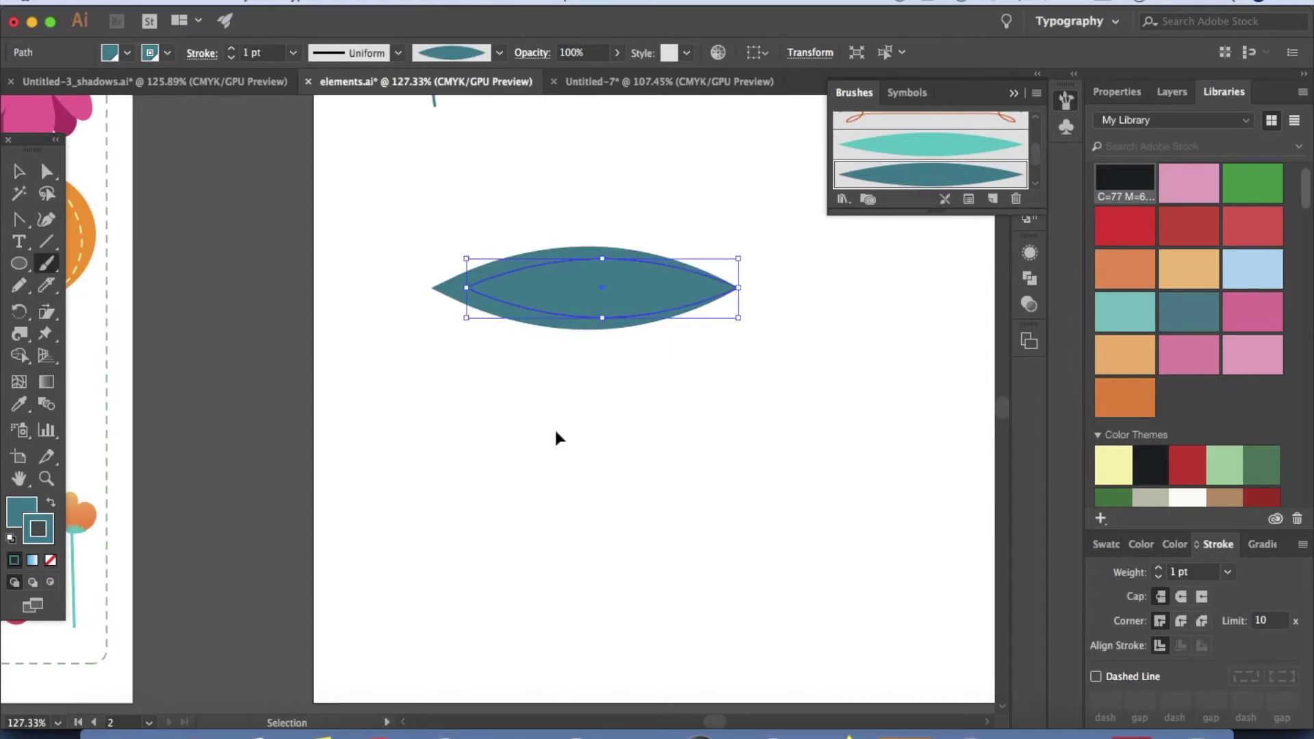
{"action": "key", "text": "slash"}
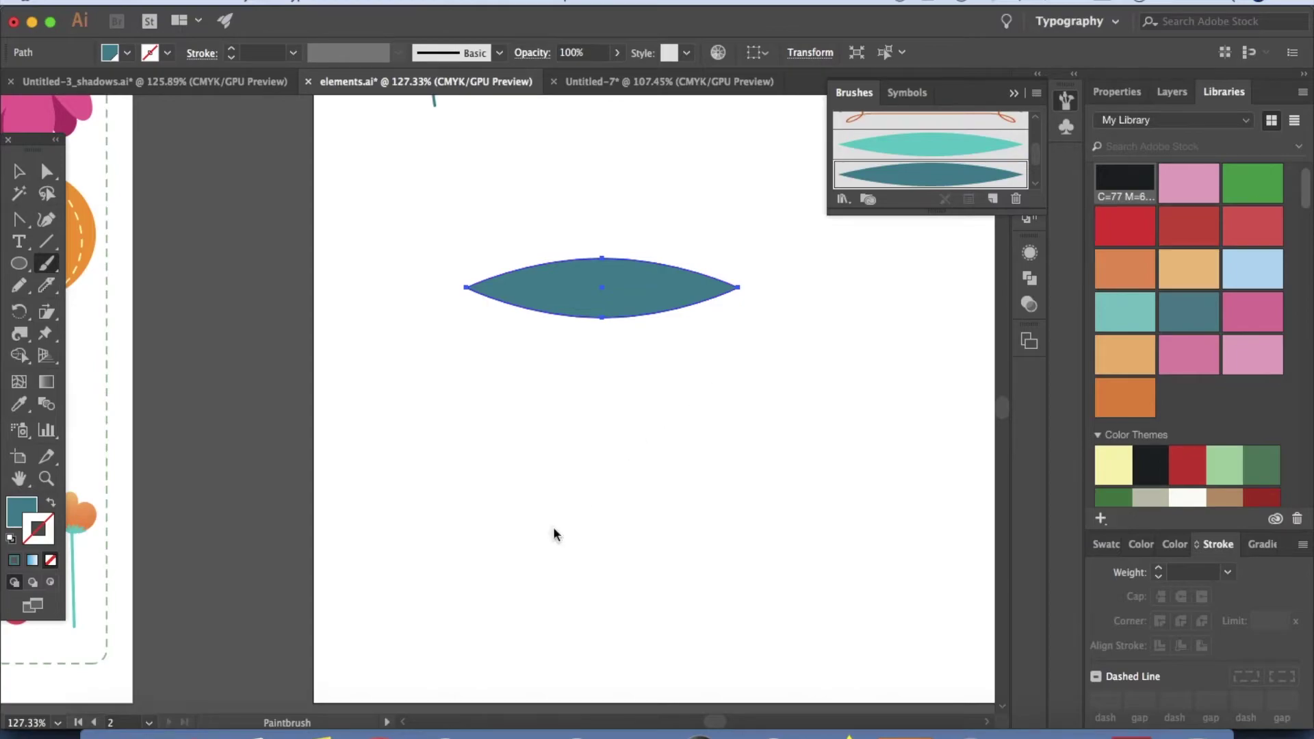
{"action": "right_click", "coordinate": [555, 534]}
{"action": "left_click", "coordinate": [501, 506]}
{"action": "mouse_move", "coordinate": [520, 459]}
{"action": "left_mouse_down"}
{"action": "mouse_move", "coordinate": [658, 453]}
{"action": "mouse_move", "coordinate": [714, 380]}
{"action": "left_mouse_up"}
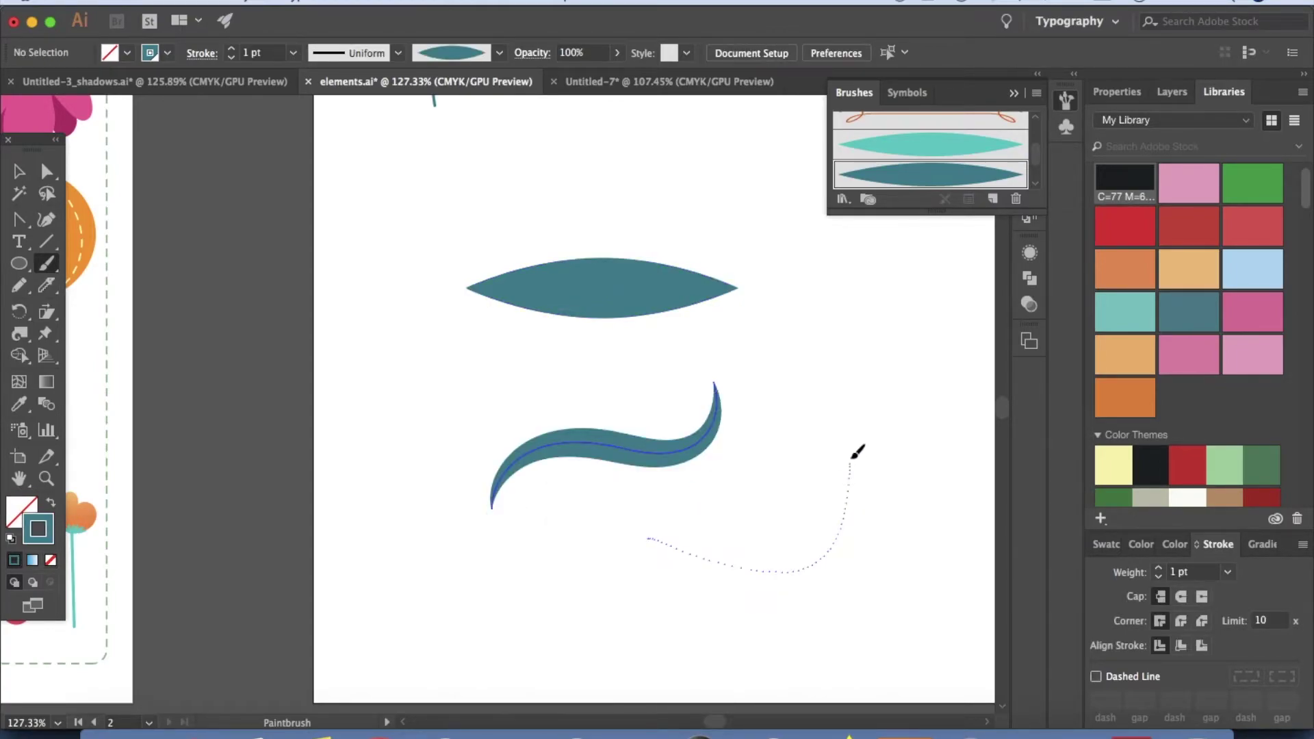
{"action": "left_click_drag", "start_coordinate": [852, 456], "coordinate": [852, 457]}
{"action": "left_click_drag", "start_coordinate": [834, 348], "coordinate": [895, 291]}
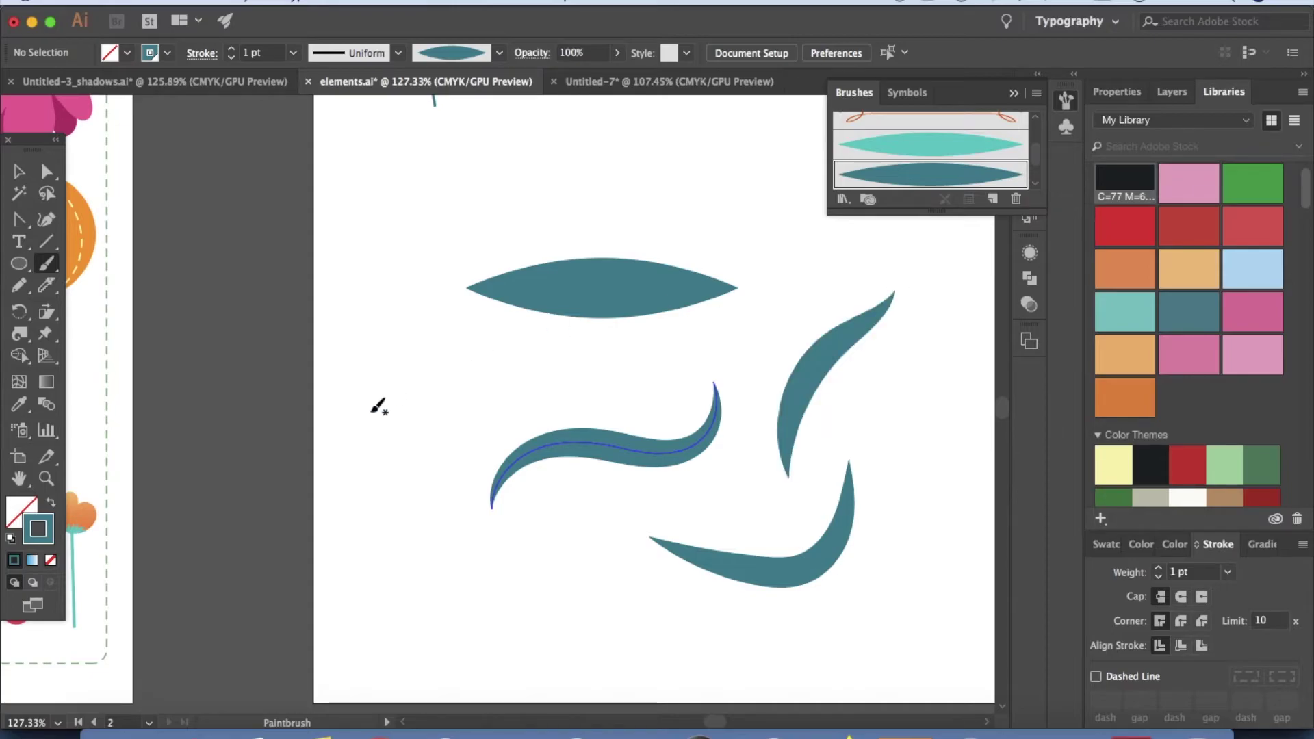
{"action": "left_click_drag", "start_coordinate": [403, 252], "coordinate": [388, 233]}
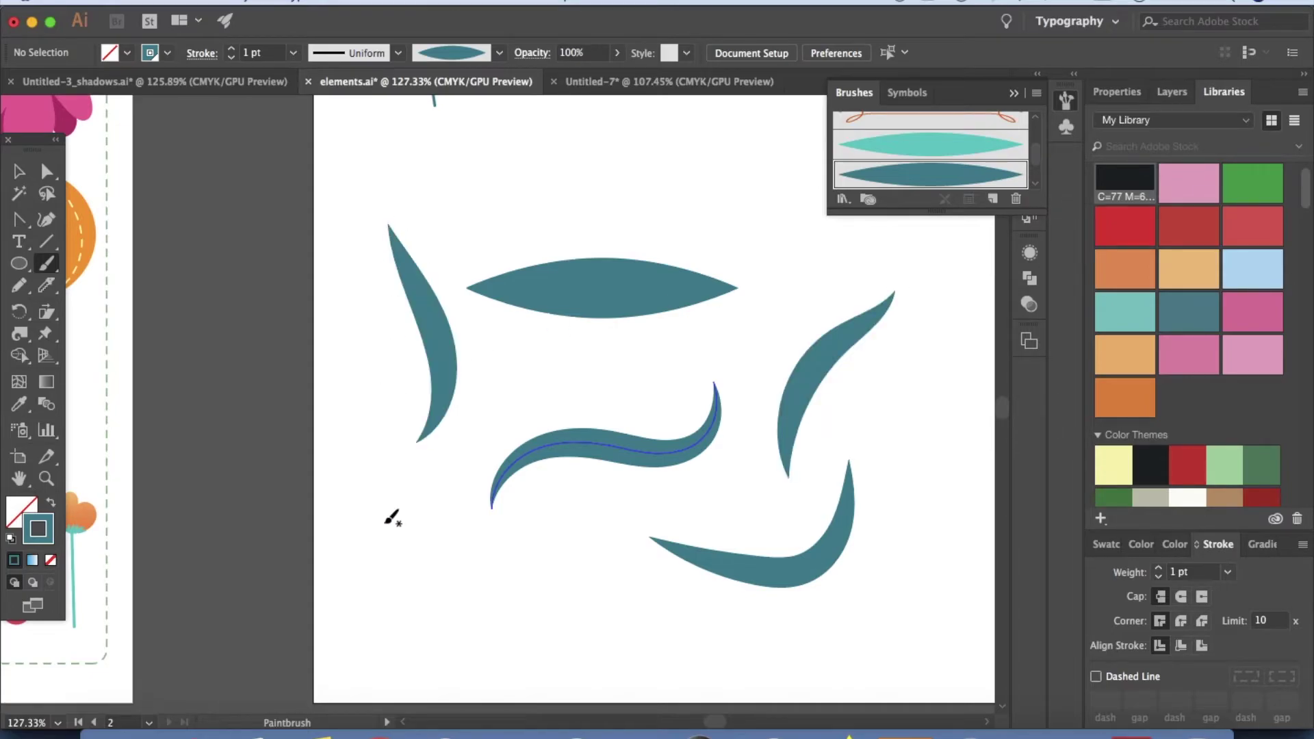
{"action": "left_click_drag", "start_coordinate": [667, 626], "coordinate": [668, 626]}
Examine the reference artboard's finished leaves beside the painted ones, then inspect its drooping peach and pink flowers.
{"action": "scroll", "coordinate": [669, 623], "scroll_direction": "down", "scroll_amount": 5}
{"action": "scroll", "coordinate": [668, 629], "scroll_direction": "up", "scroll_amount": 4}
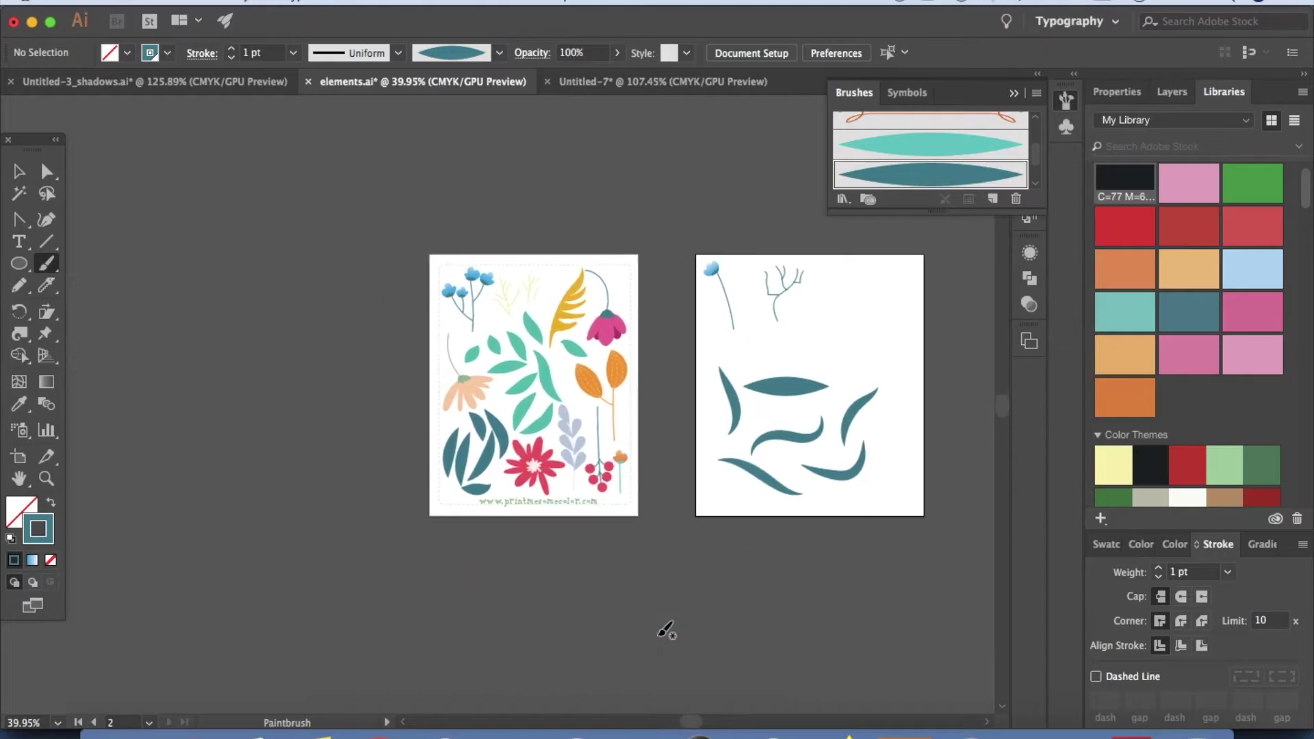
{"action": "scroll", "coordinate": [666, 628], "scroll_direction": "up", "scroll_amount": 5}
{"action": "scroll", "coordinate": [665, 628], "scroll_direction": "left", "scroll_amount": 2}
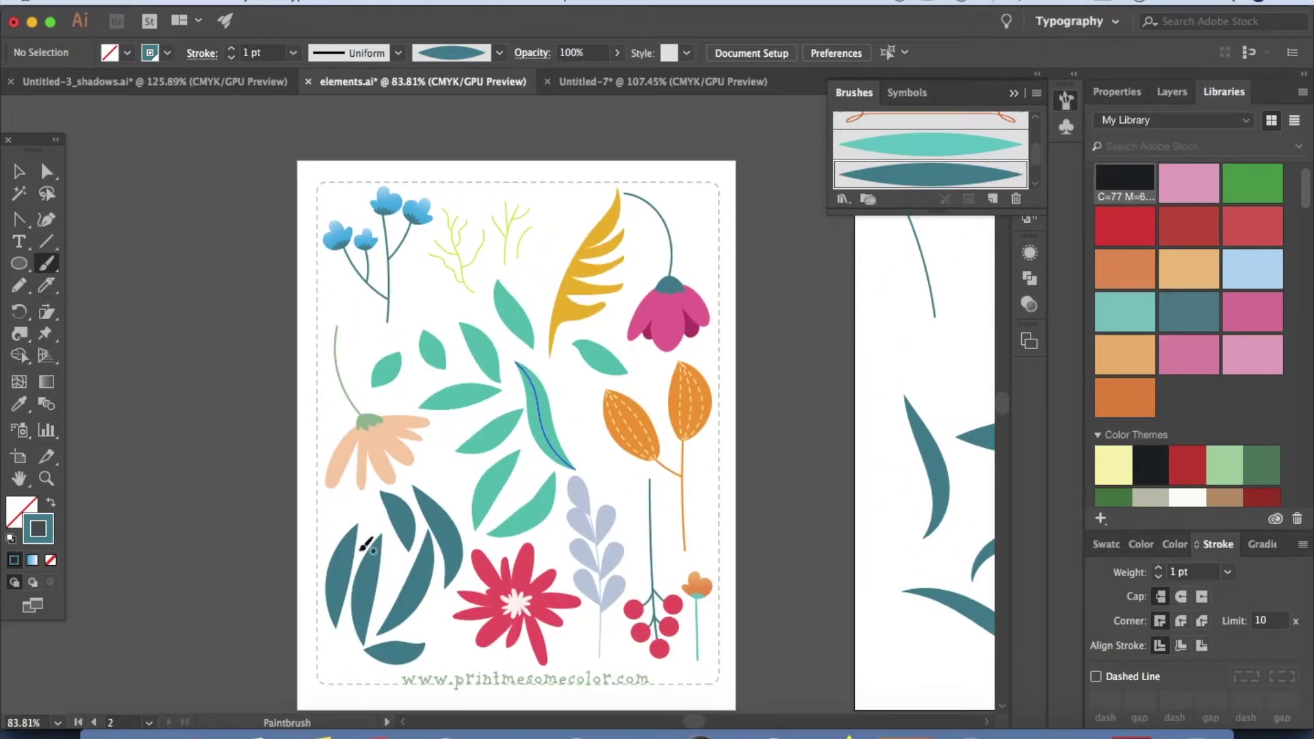
{"action": "scroll", "coordinate": [448, 431], "scroll_direction": "right", "scroll_amount": 5}
{"action": "scroll", "coordinate": [448, 431], "scroll_direction": "down", "scroll_amount": 1}
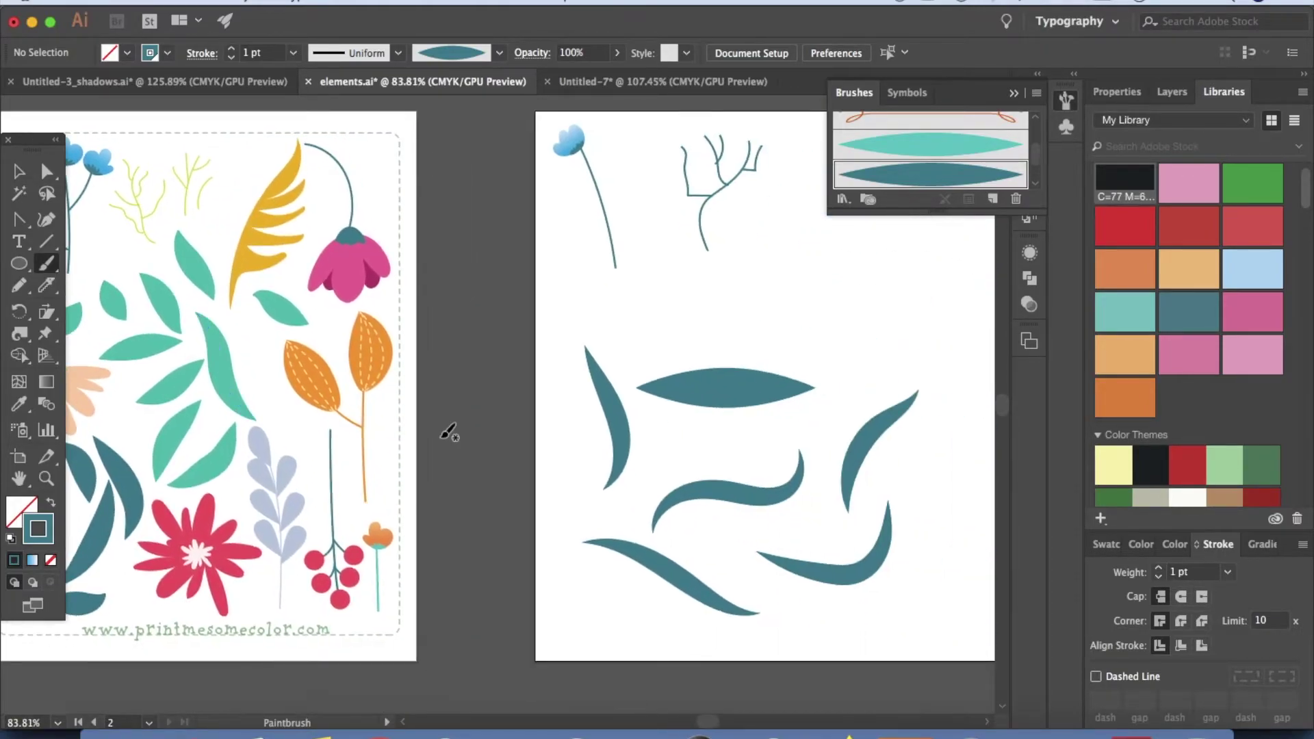
{"action": "scroll", "coordinate": [299, 362], "scroll_direction": "left", "scroll_amount": 4}
{"action": "left_click", "coordinate": [18, 171]}
{"action": "left_click", "coordinate": [298, 384]}
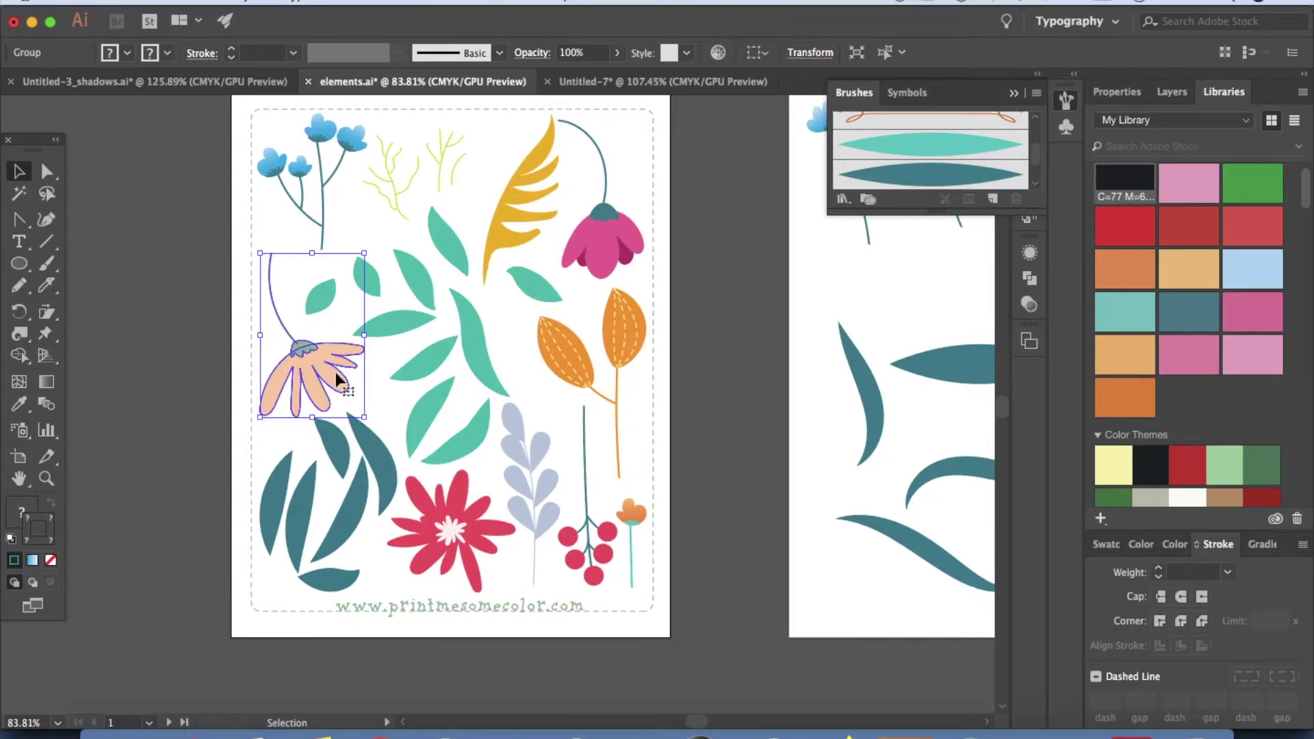
{"action": "scroll", "coordinate": [333, 368], "scroll_direction": "right", "scroll_amount": 10}
{"action": "scroll", "coordinate": [335, 371], "scroll_direction": "up", "scroll_amount": 2}
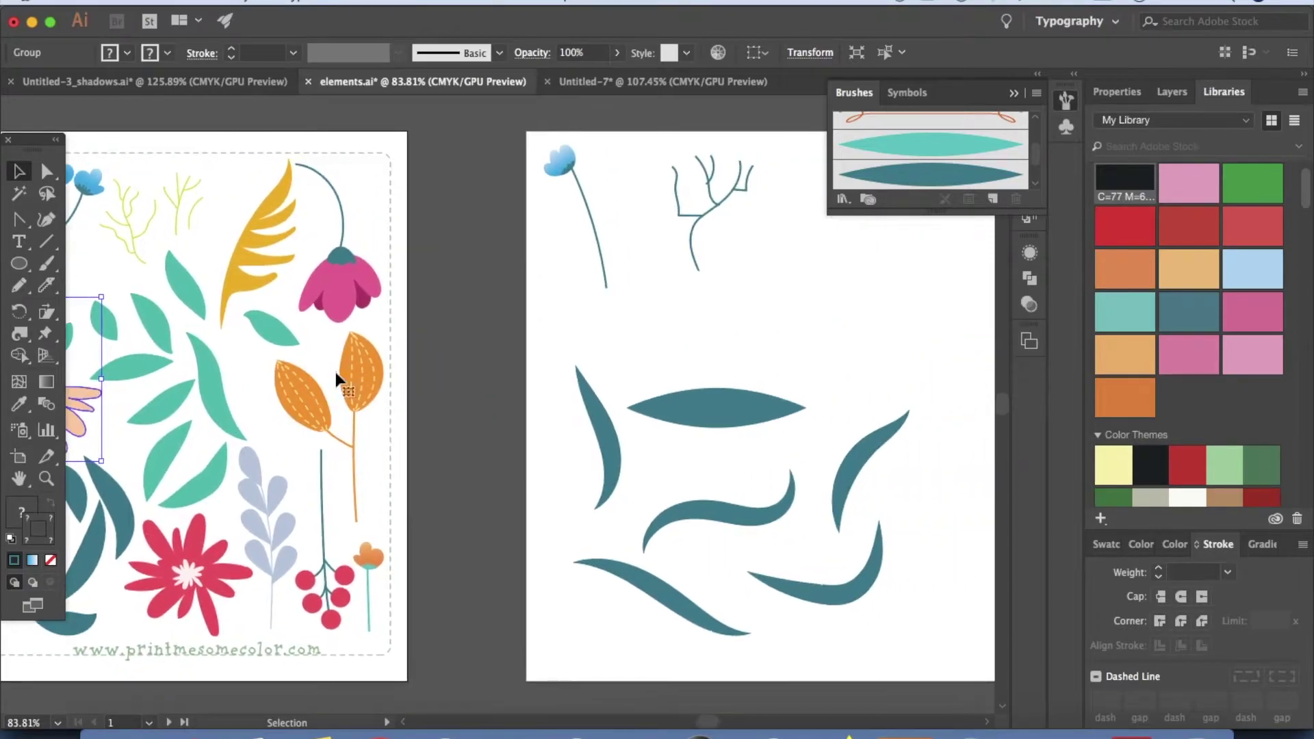
{"action": "left_click", "coordinate": [349, 291]}
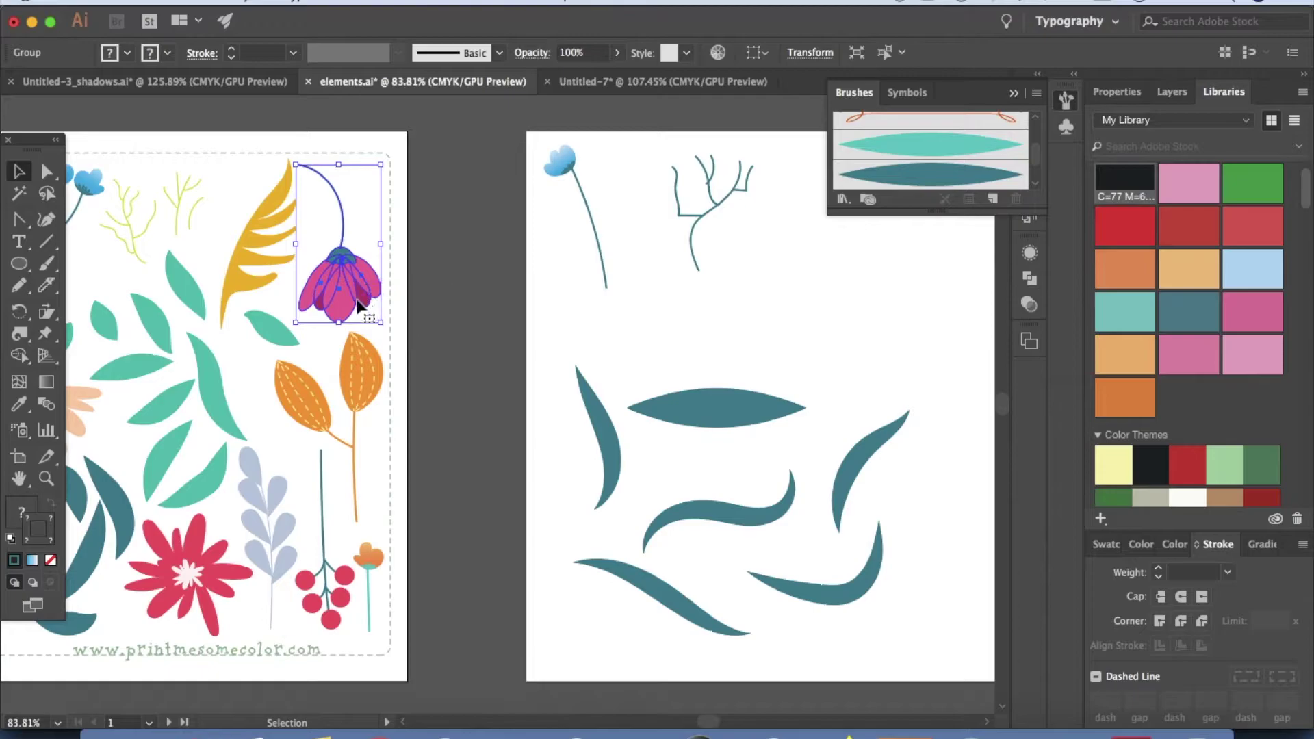
{"action": "scroll", "coordinate": [351, 301], "scroll_direction": "right", "scroll_amount": 3}
{"action": "scroll", "coordinate": [351, 301], "scroll_direction": "up", "scroll_amount": 1}
{"action": "scroll", "coordinate": [287, 302], "scroll_direction": "right", "scroll_amount": 3}
{"action": "scroll", "coordinate": [287, 303], "scroll_direction": "up", "scroll_amount": 1}
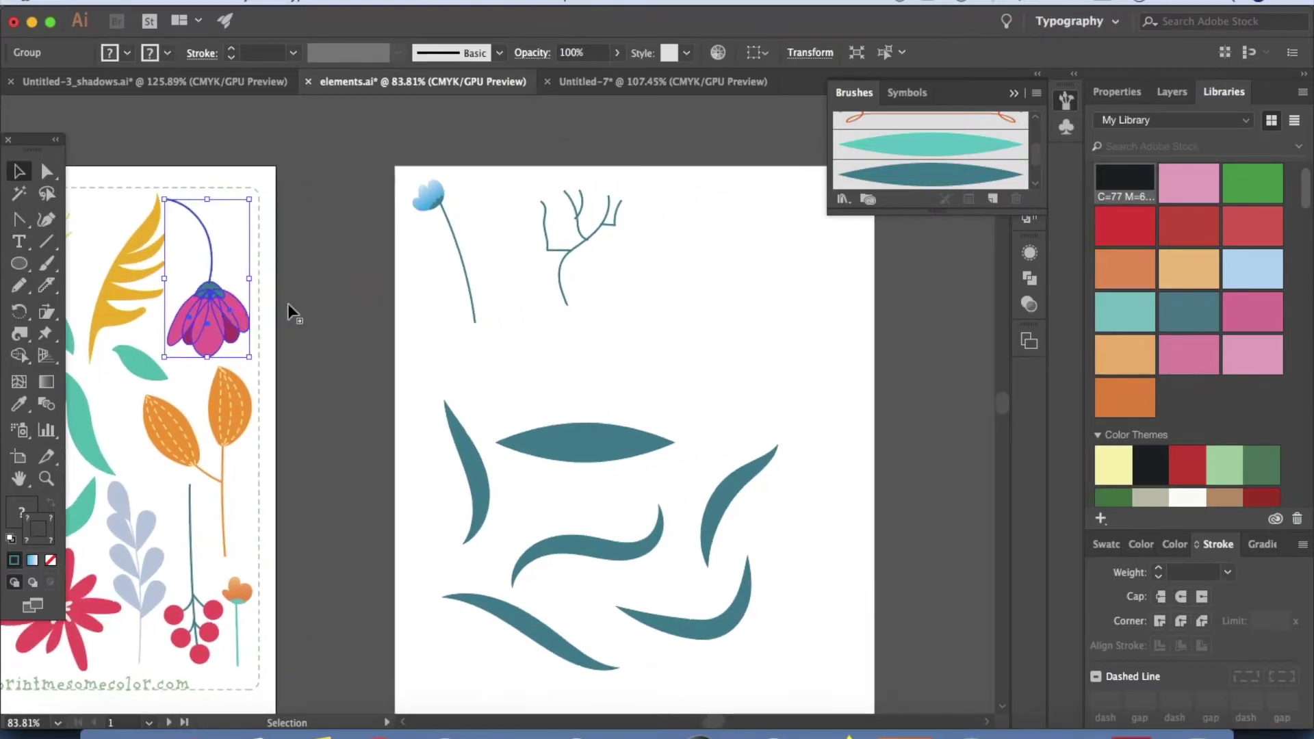
Draw an upright ellipse about 0.93 by 2.1 in beside the twig and give it a solid pink fill without stroke.
{"action": "left_click", "coordinate": [19, 264]}
{"action": "left_click_drag", "start_coordinate": [736, 242], "coordinate": [787, 356]}
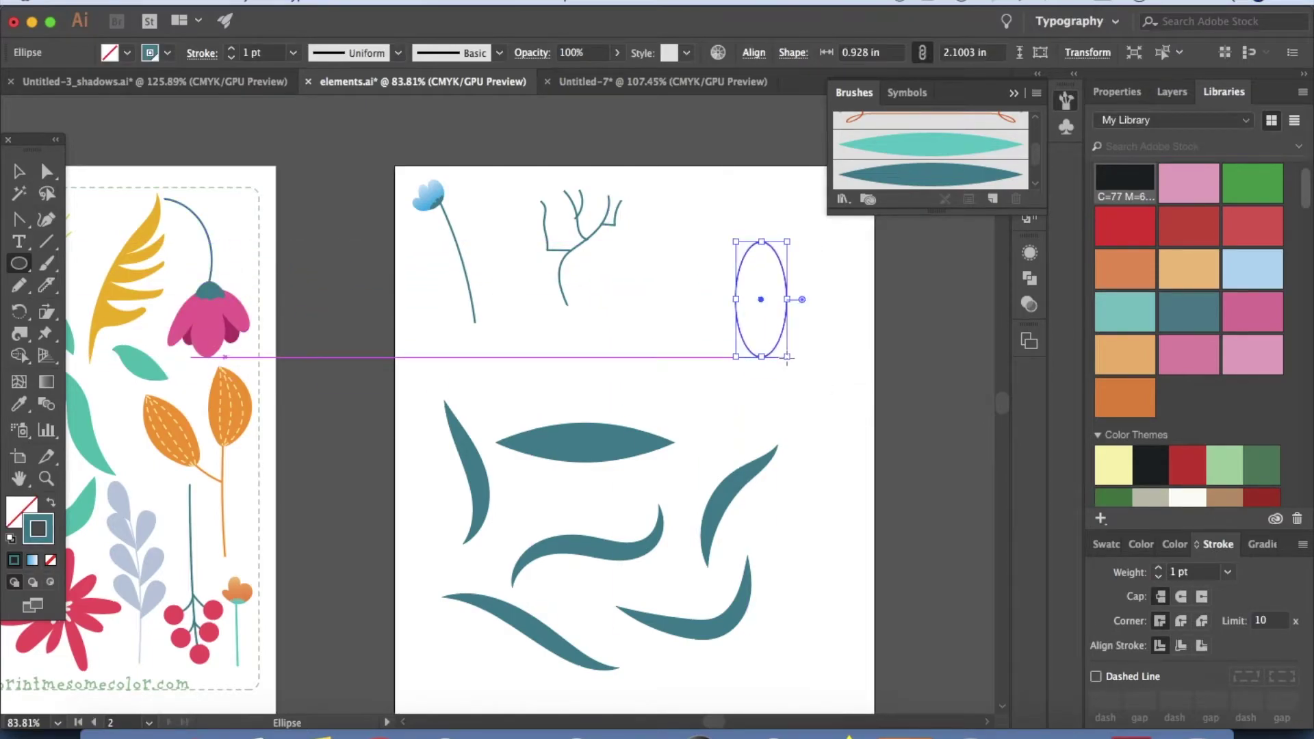
{"action": "left_click", "coordinate": [51, 504]}
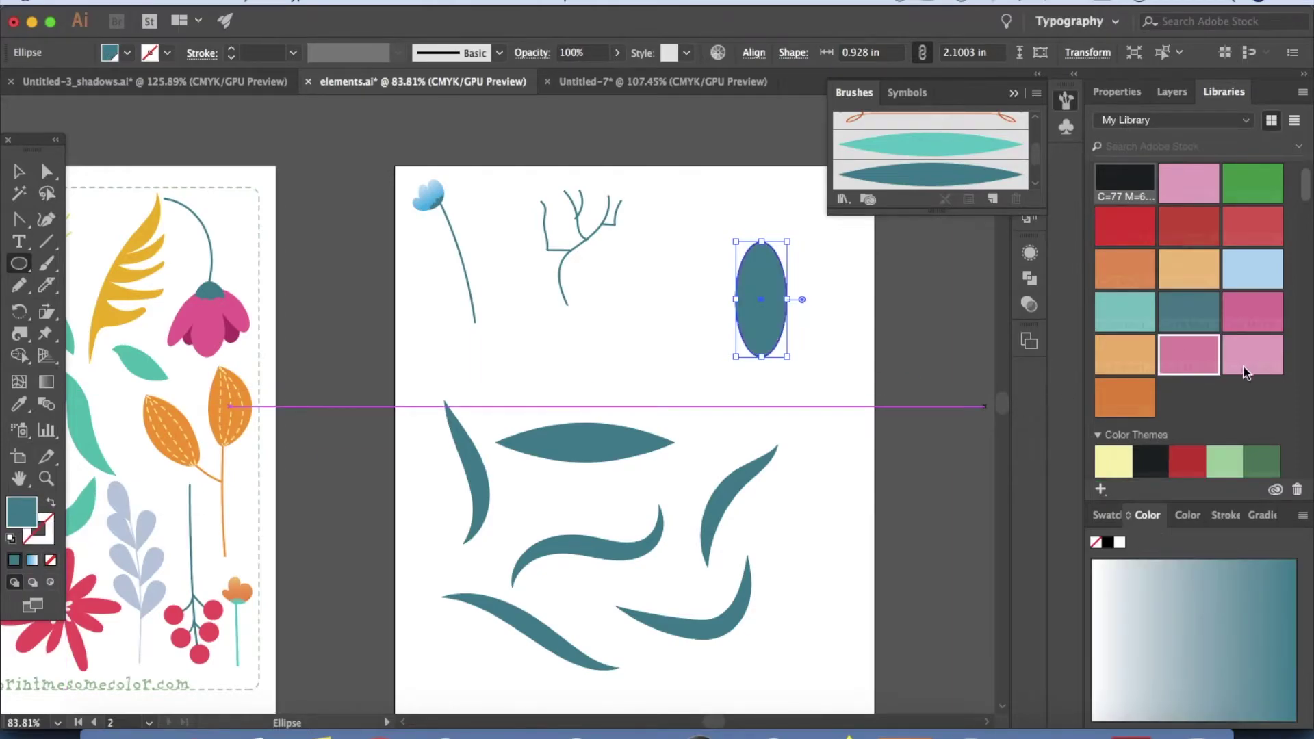
{"action": "left_click", "coordinate": [1194, 357]}
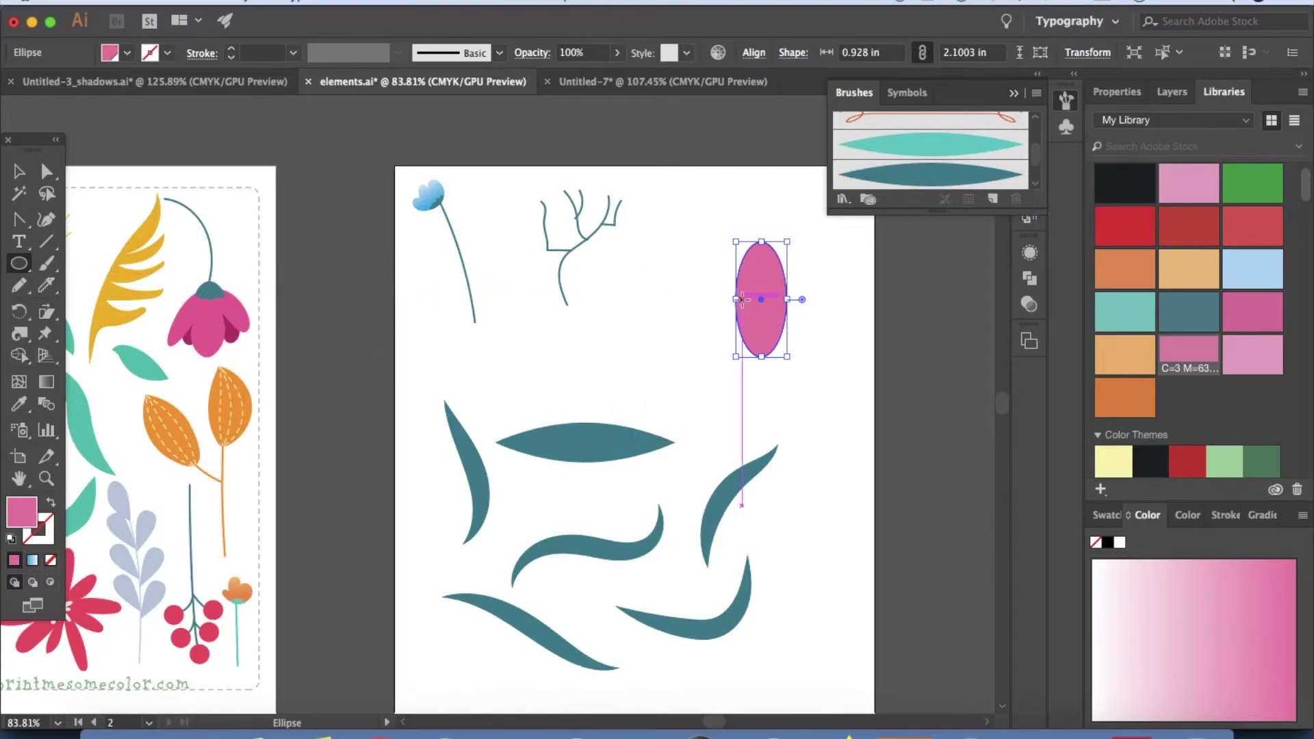
Paste a copy of the pink ellipse in front and rotate it about the top anchor to form the right petal.
{"action": "key", "text": "super+c"}
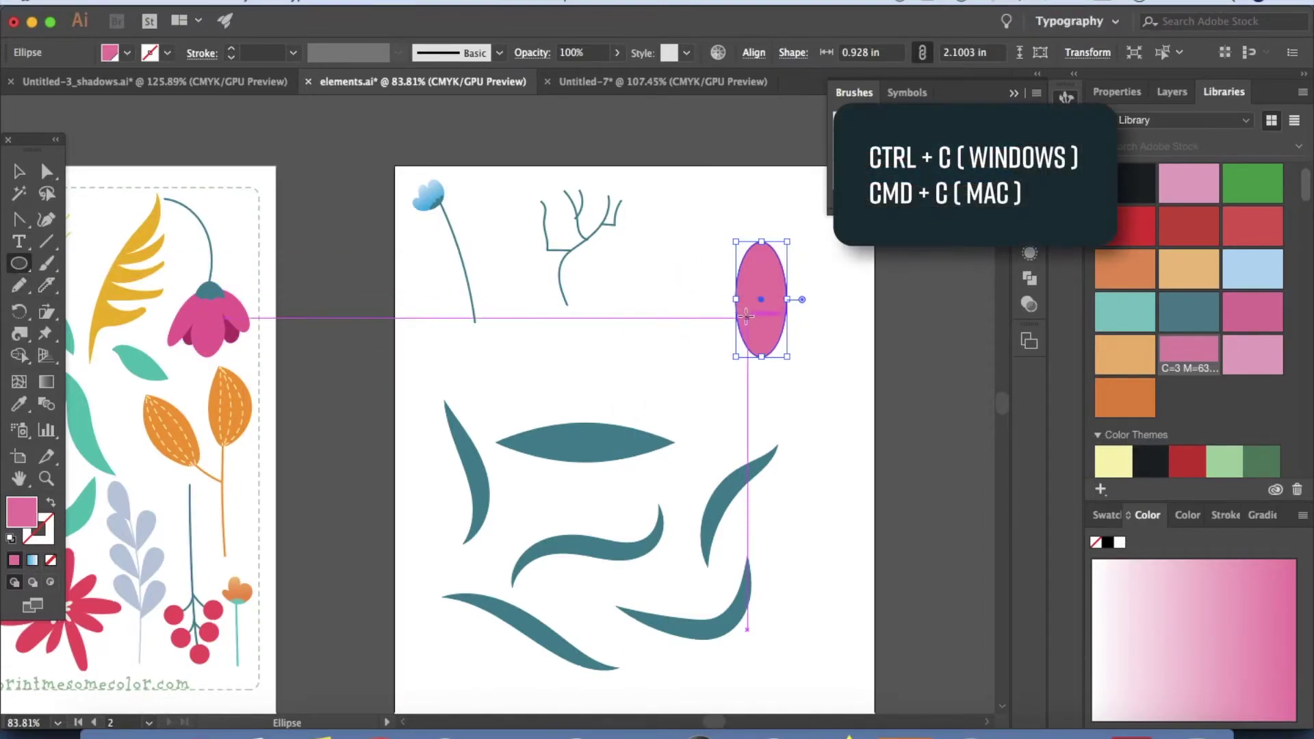
{"action": "key", "text": "super+f"}
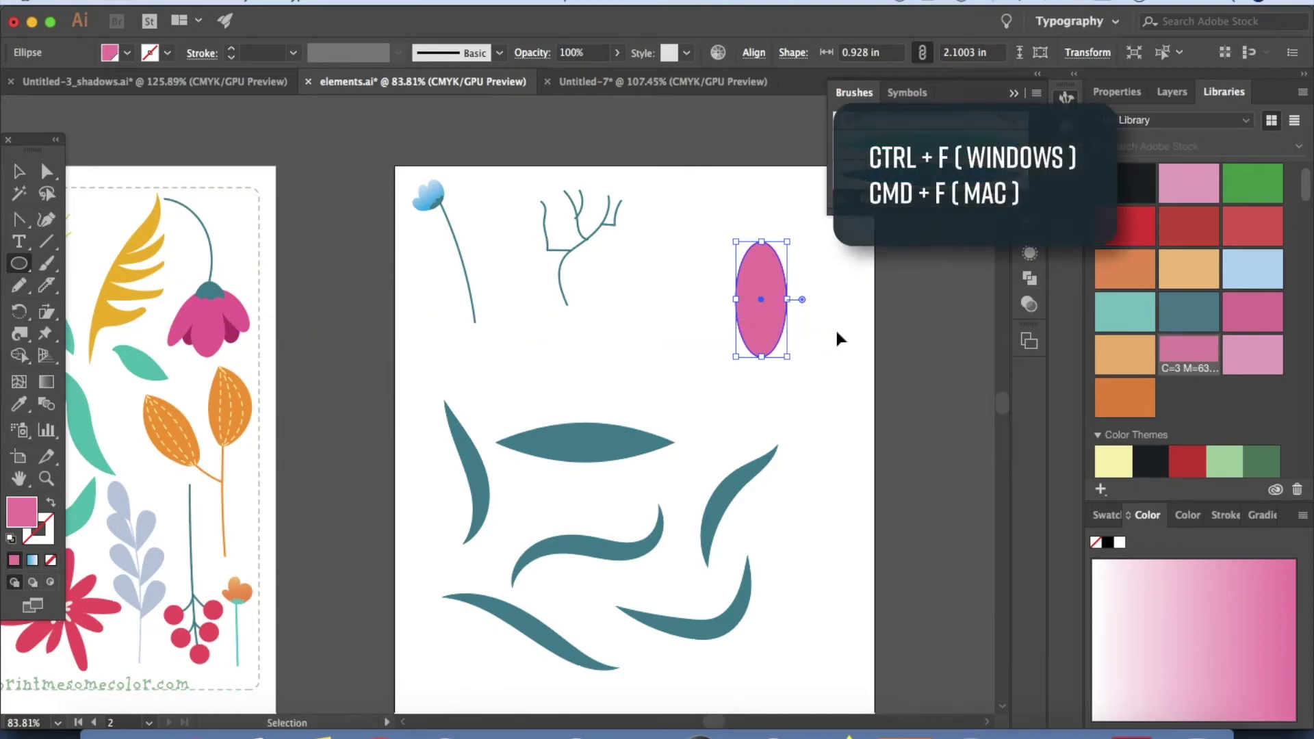
{"action": "left_click", "coordinate": [23, 316]}
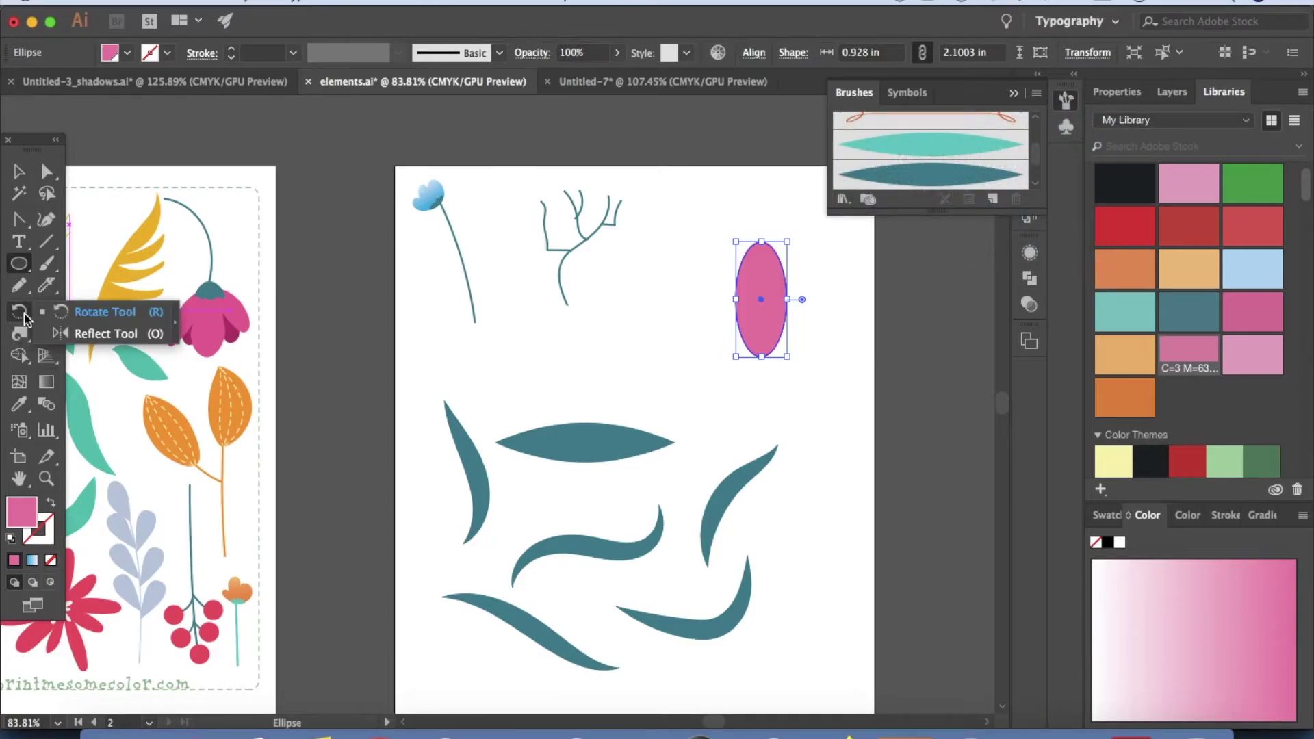
{"action": "left_click", "coordinate": [21, 314]}
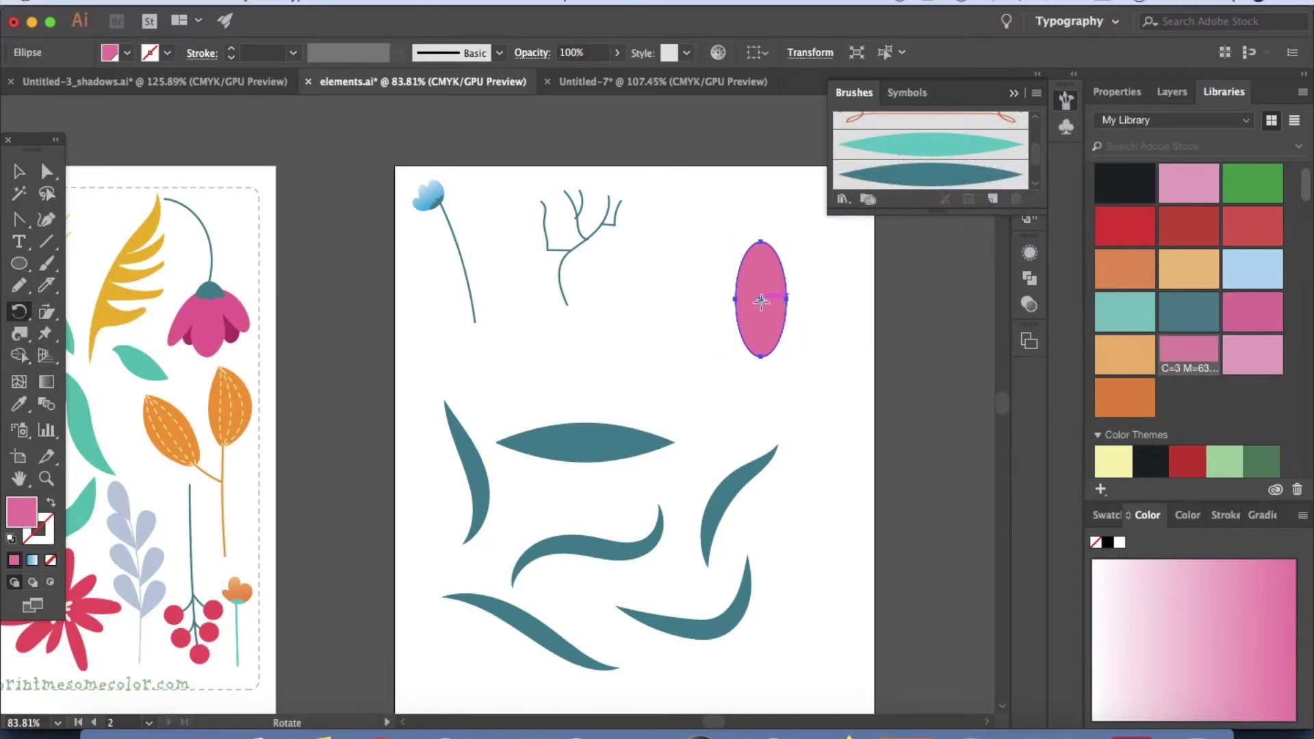
{"action": "scroll", "coordinate": [755, 299], "scroll_direction": "up", "scroll_amount": 5}
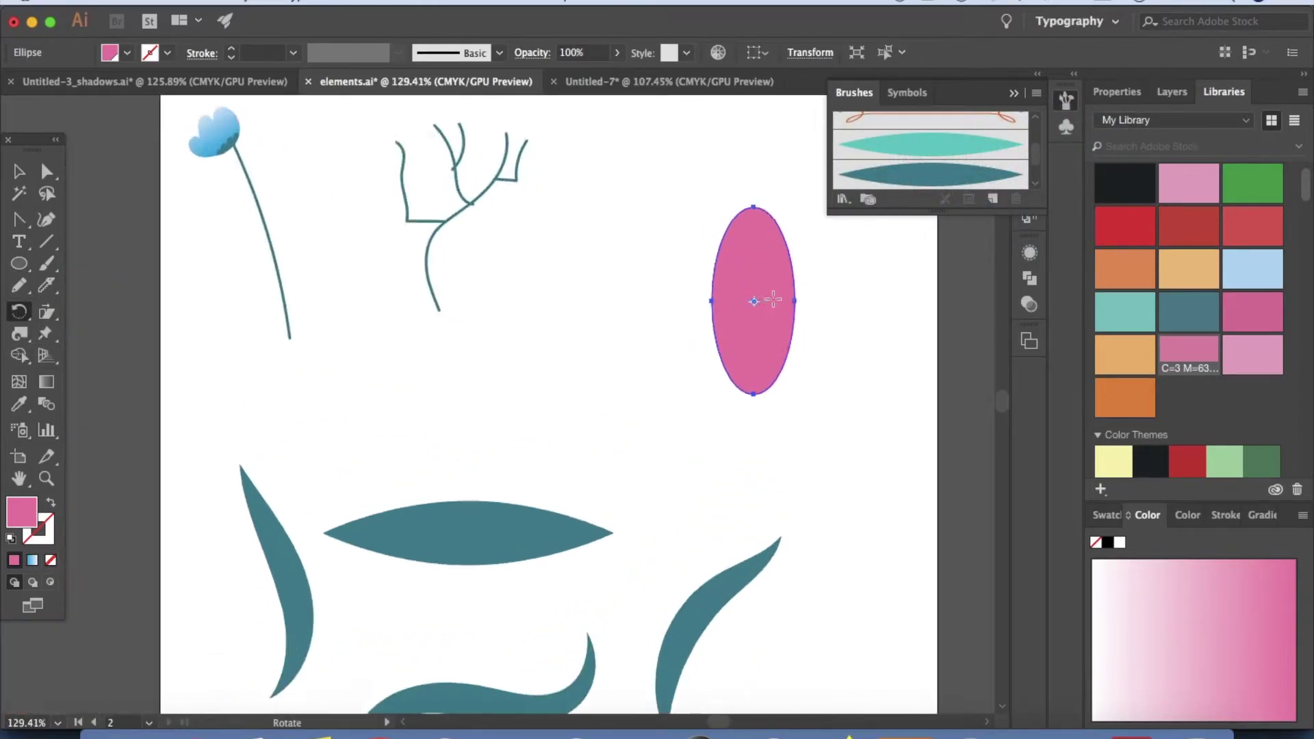
{"action": "left_click", "coordinate": [681, 205]}
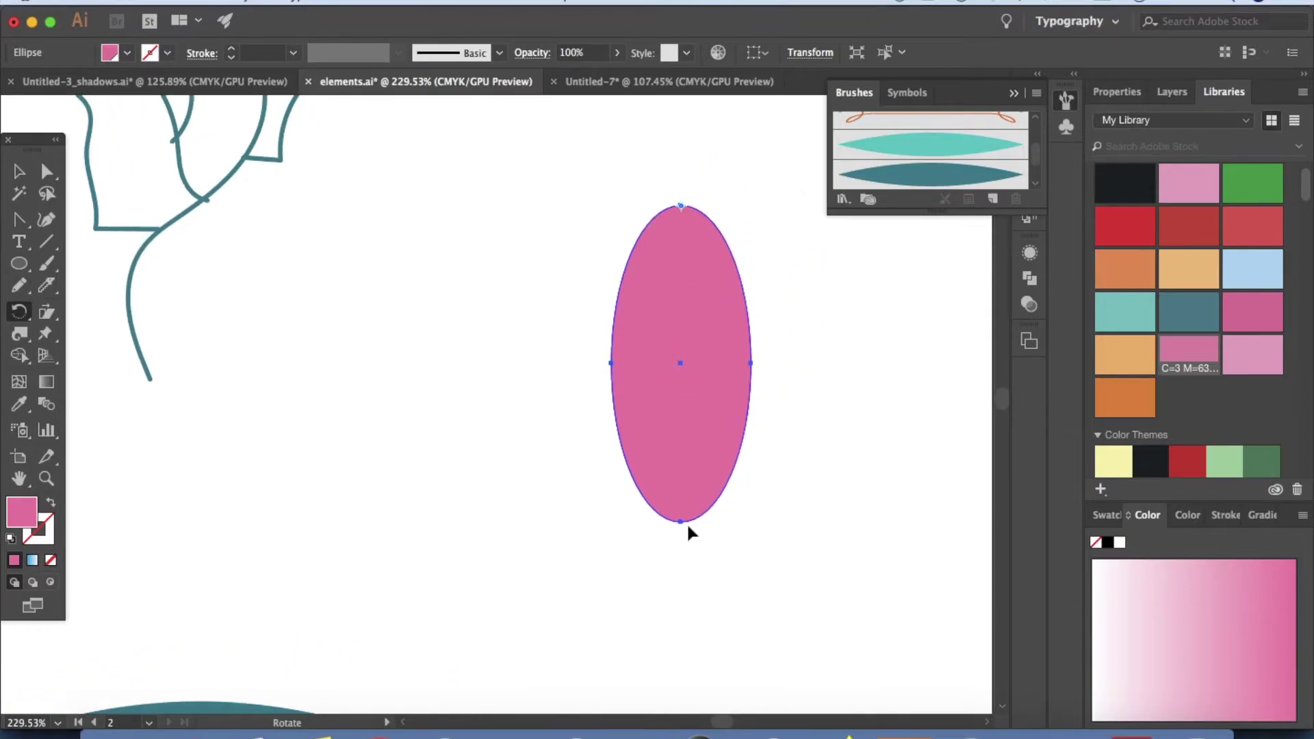
{"action": "left_click_drag", "start_coordinate": [680, 524], "coordinate": [835, 468]}
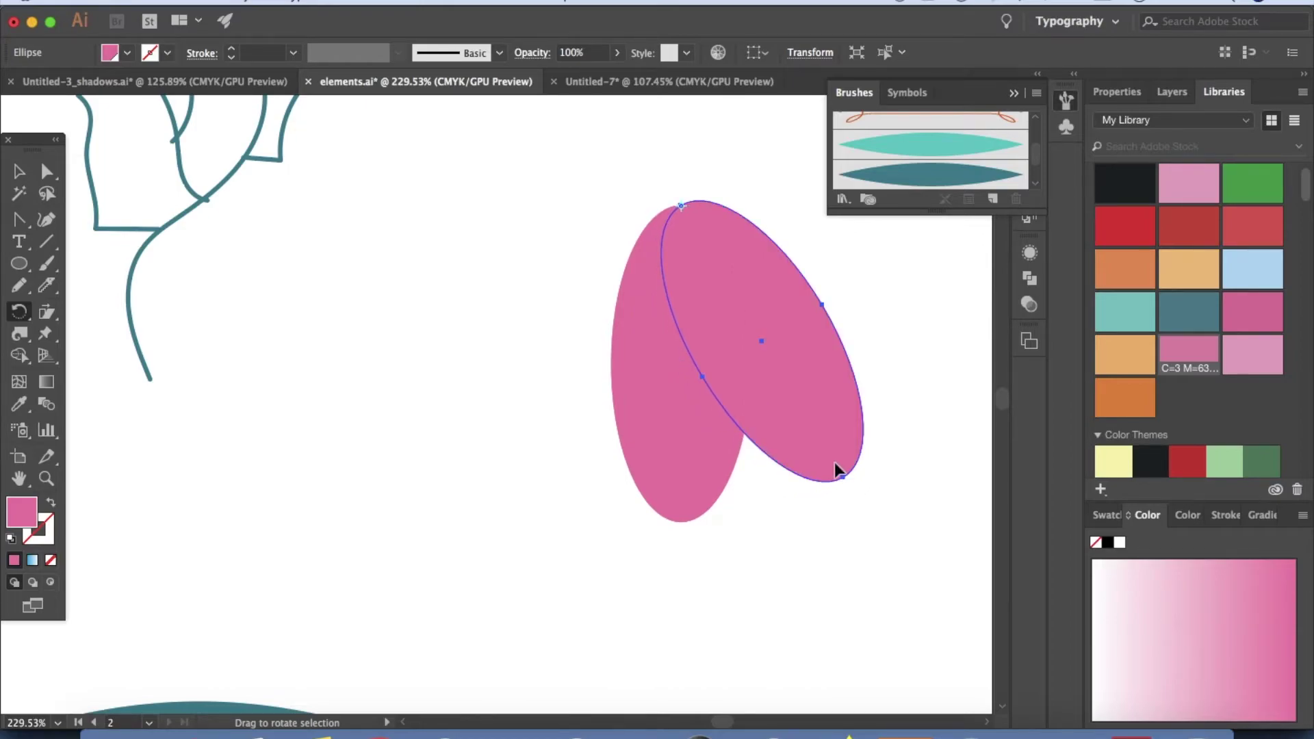
Paste a copy of the rotated petal in front and rotate it about the shared top anchor to form the left petal.
{"action": "key", "text": "super+c"}
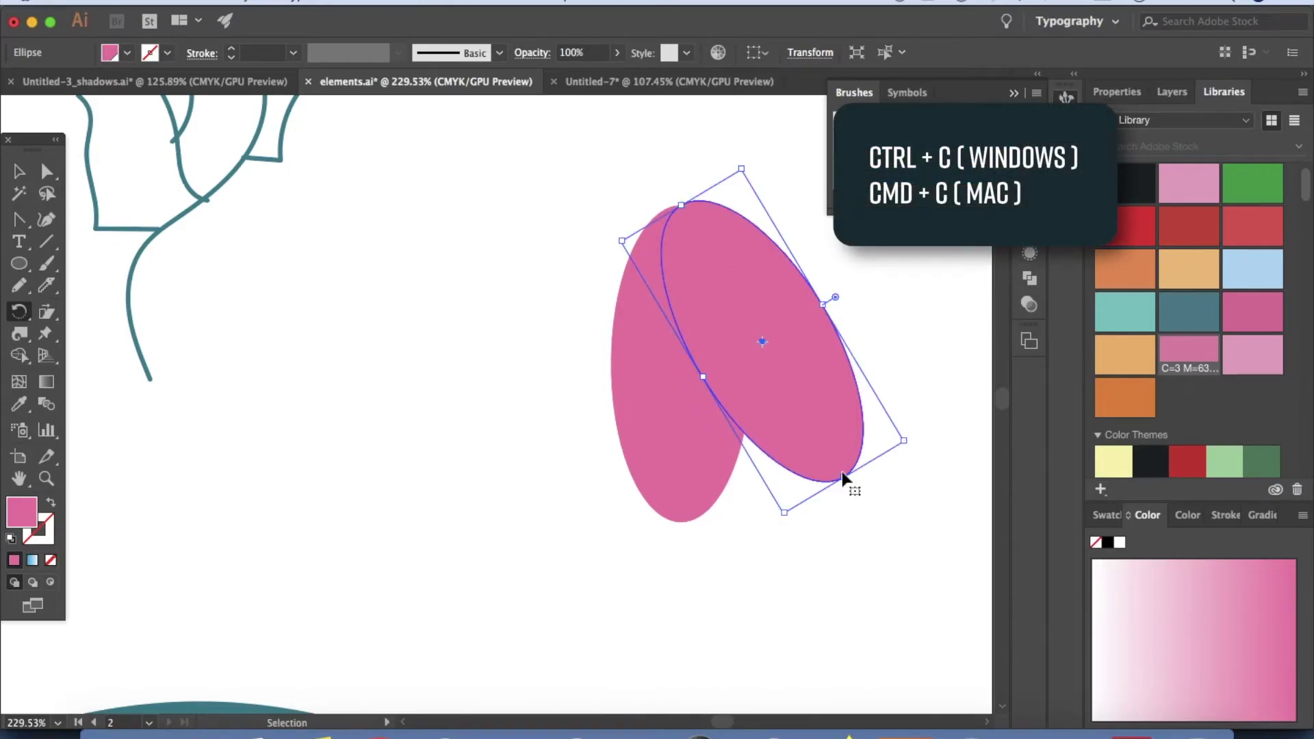
{"action": "key", "text": "super+f"}
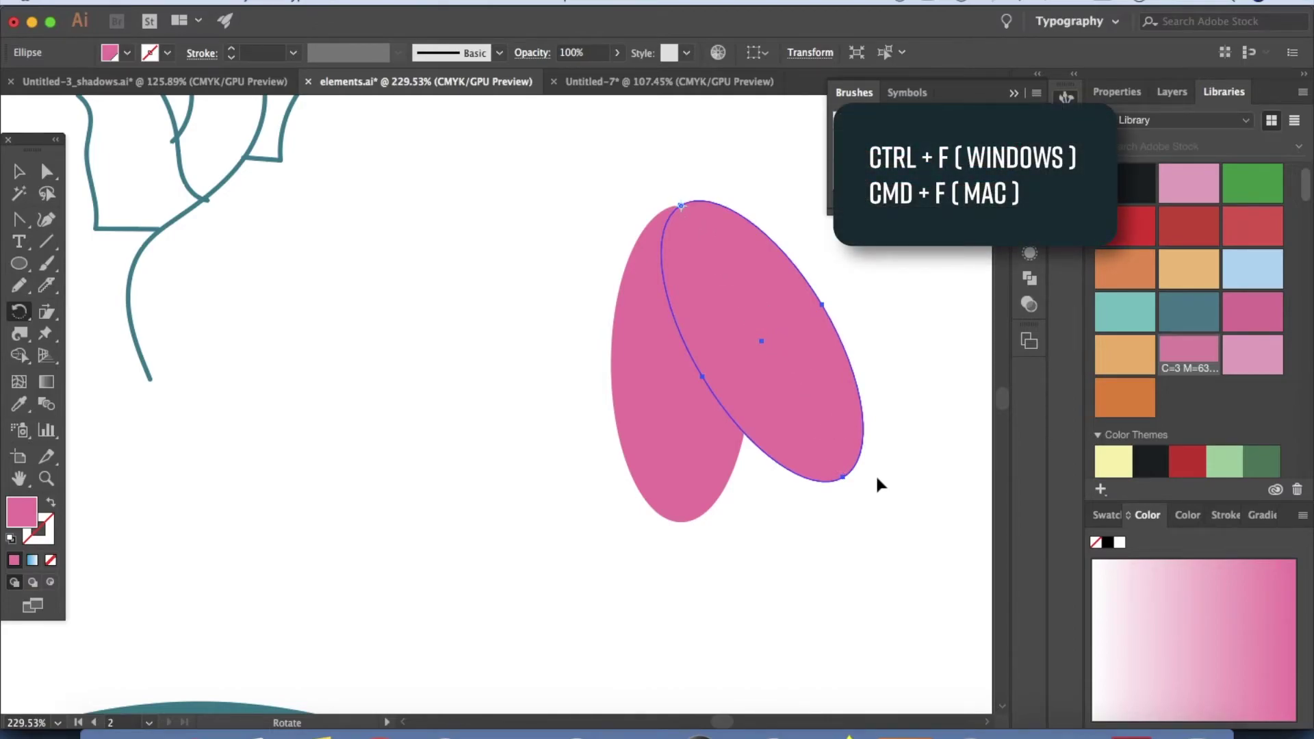
{"action": "left_click_drag", "start_coordinate": [848, 483], "coordinate": [512, 466]}
Reshape the three pink petals by moving their side anchors and handles with the Direct Selection tool, narrowing their outlines.
{"action": "scroll", "coordinate": [710, 574], "scroll_direction": "down", "scroll_amount": 1}
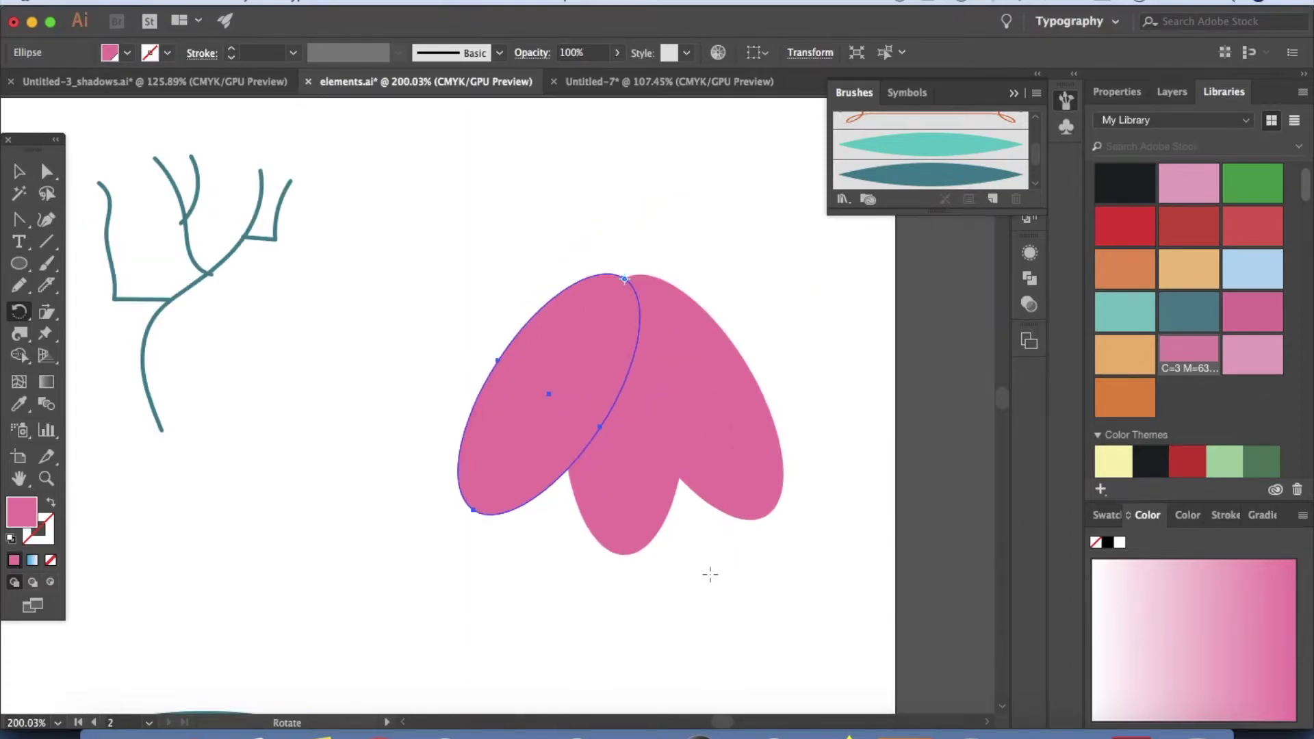
{"action": "scroll", "coordinate": [710, 574], "scroll_direction": "up", "scroll_amount": 1}
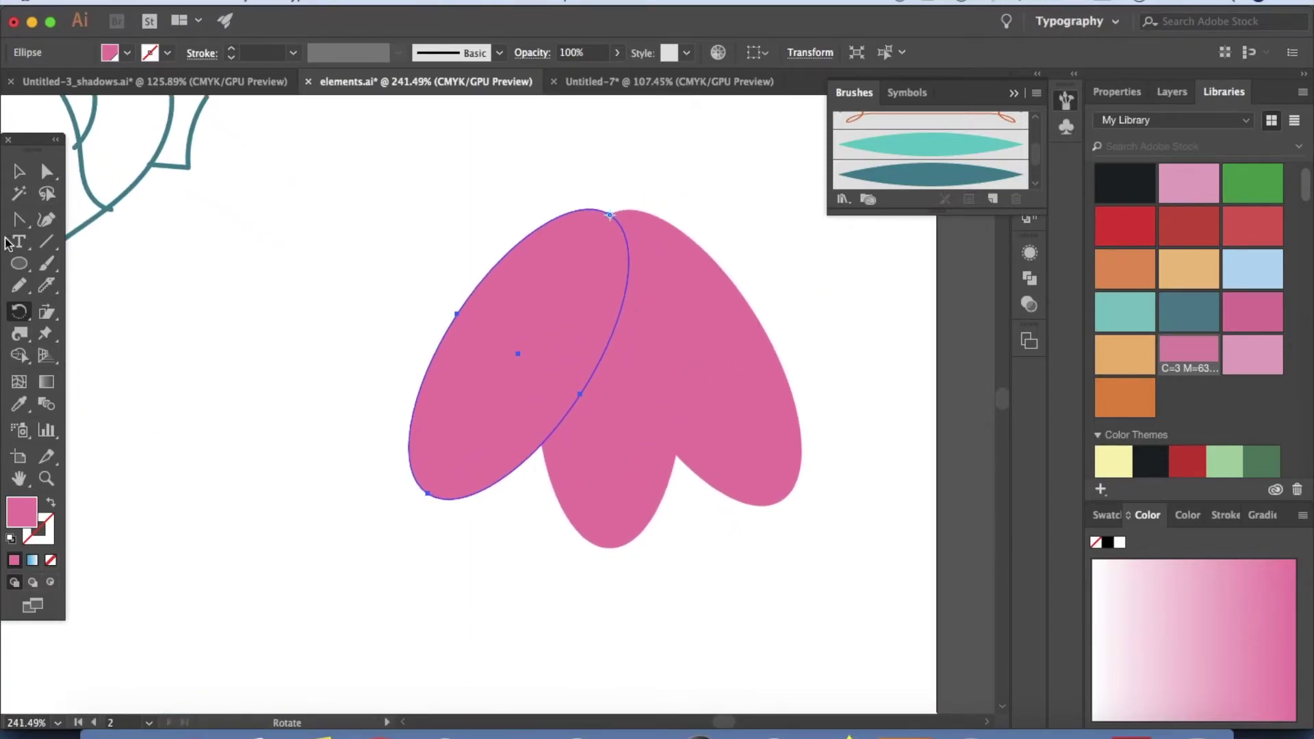
{"action": "left_click", "coordinate": [44, 173]}
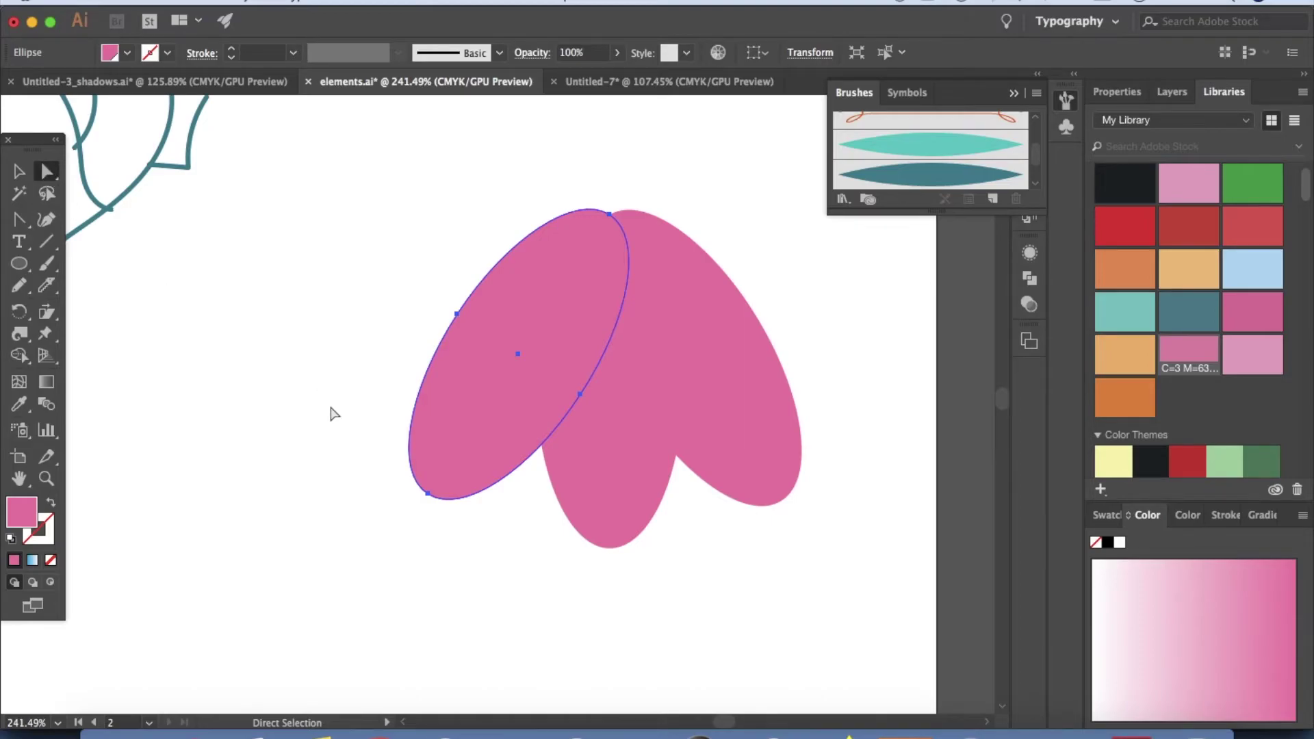
{"action": "scroll", "coordinate": [330, 413], "scroll_direction": "down", "scroll_amount": 3}
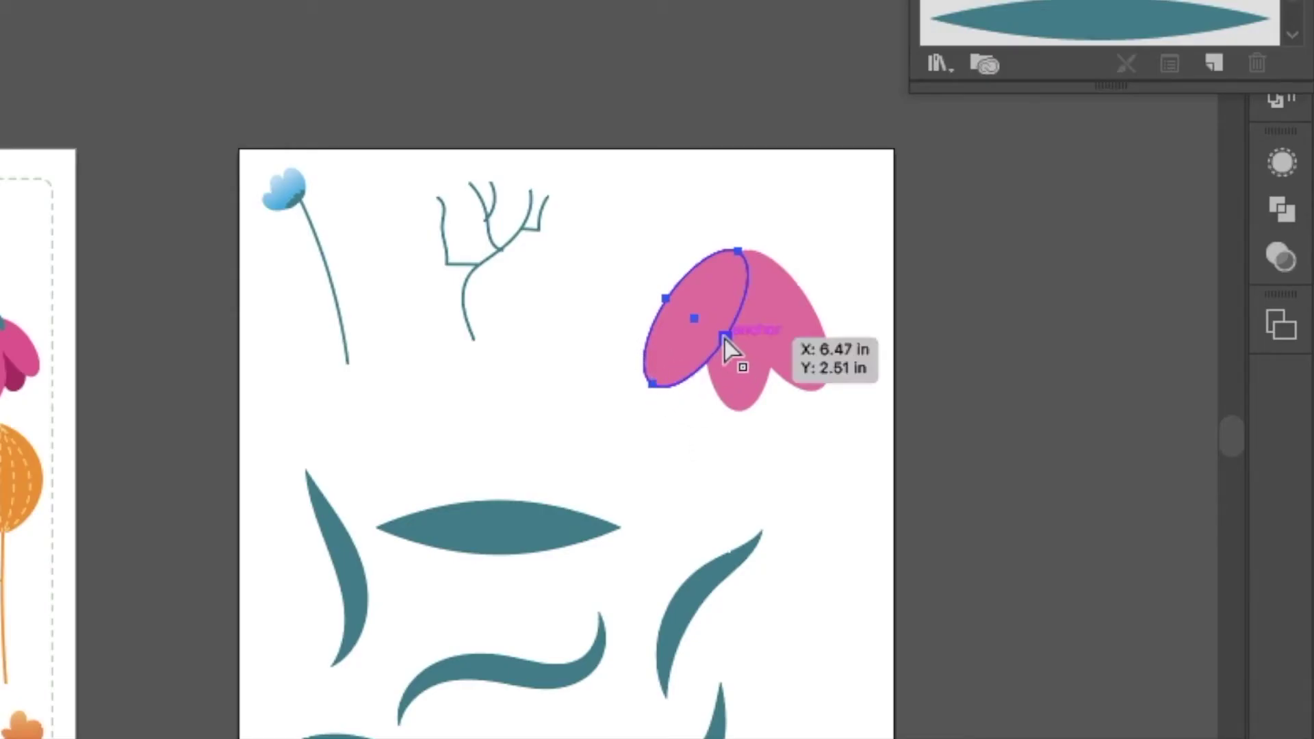
{"action": "left_click", "coordinate": [725, 338]}
{"action": "left_click_drag", "start_coordinate": [725, 340], "coordinate": [630, 399]}
{"action": "key", "text": "ctrl+z"}
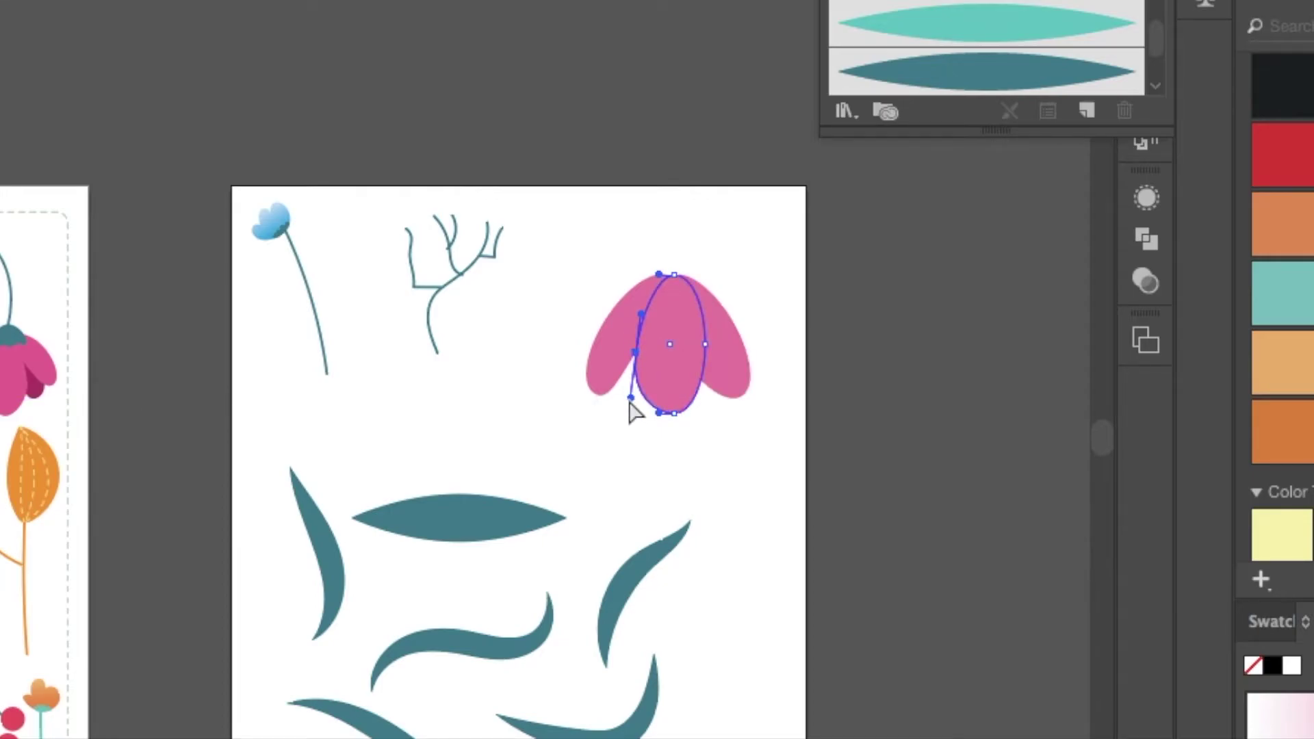
{"action": "left_click_drag", "start_coordinate": [739, 401], "coordinate": [778, 324]}
{"action": "left_click", "coordinate": [421, 363]}
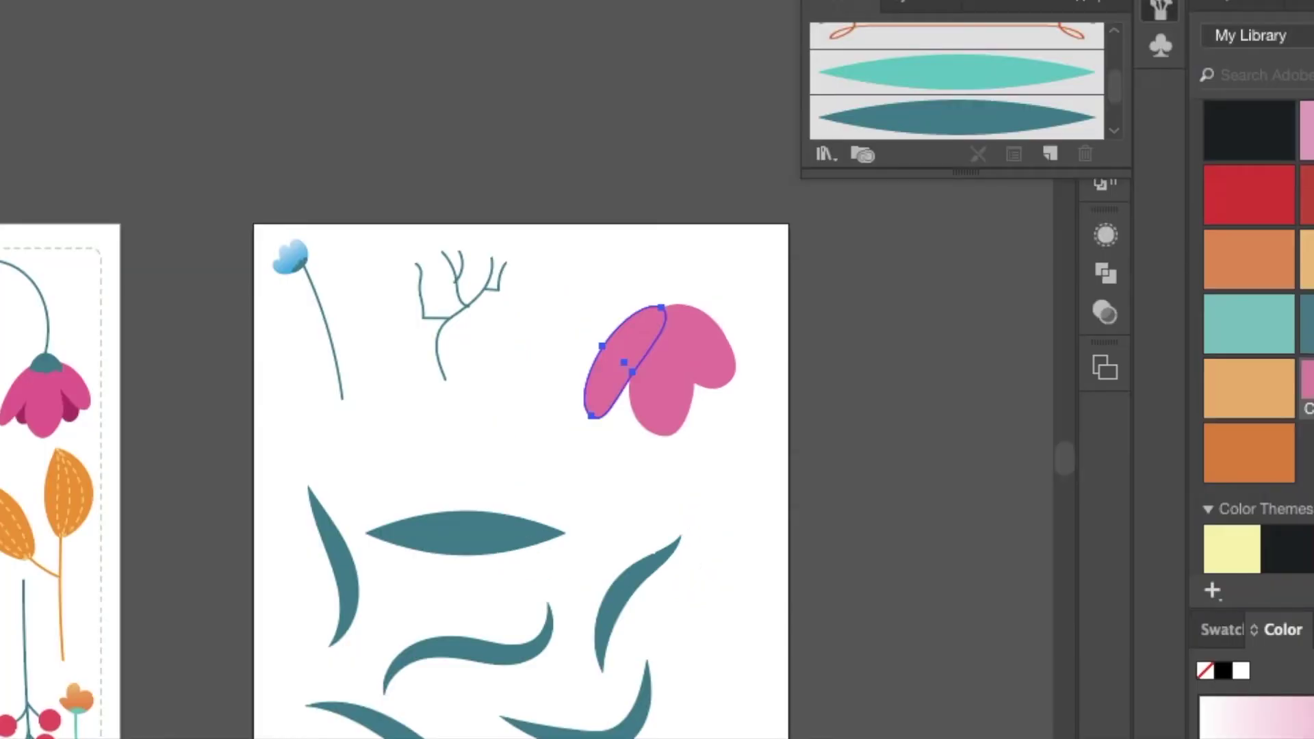
Draw a narrow inner petal between the left and middle petals with the Pencil tool and fill it with a deeper pink.
{"action": "key", "text": "super+shift+a"}
{"action": "mouse_move", "coordinate": [659, 308]}
{"action": "left_mouse_down"}
{"action": "mouse_move", "coordinate": [622, 354]}
{"action": "mouse_move", "coordinate": [624, 410]}
{"action": "mouse_move", "coordinate": [638, 415]}
{"action": "mouse_move", "coordinate": [661, 309]}
{"action": "left_mouse_up"}
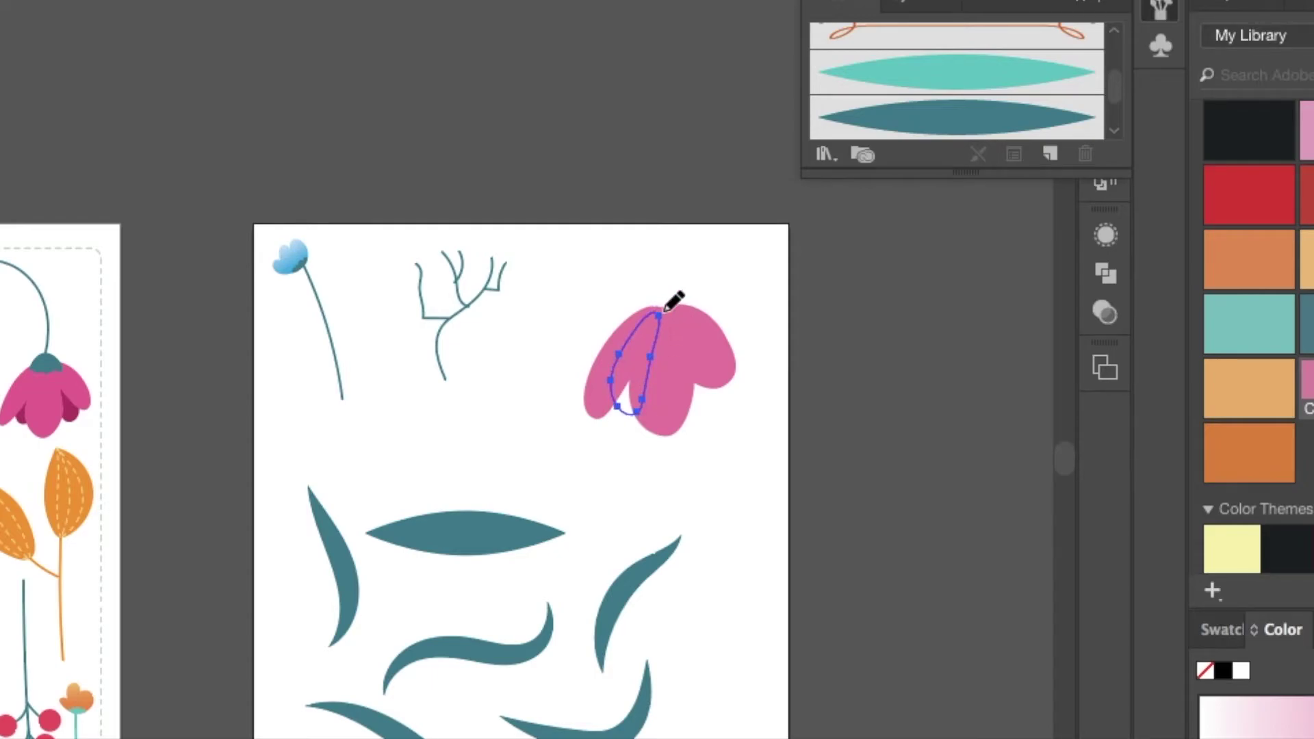
{"action": "mouse_move", "coordinate": [1297, 208]}
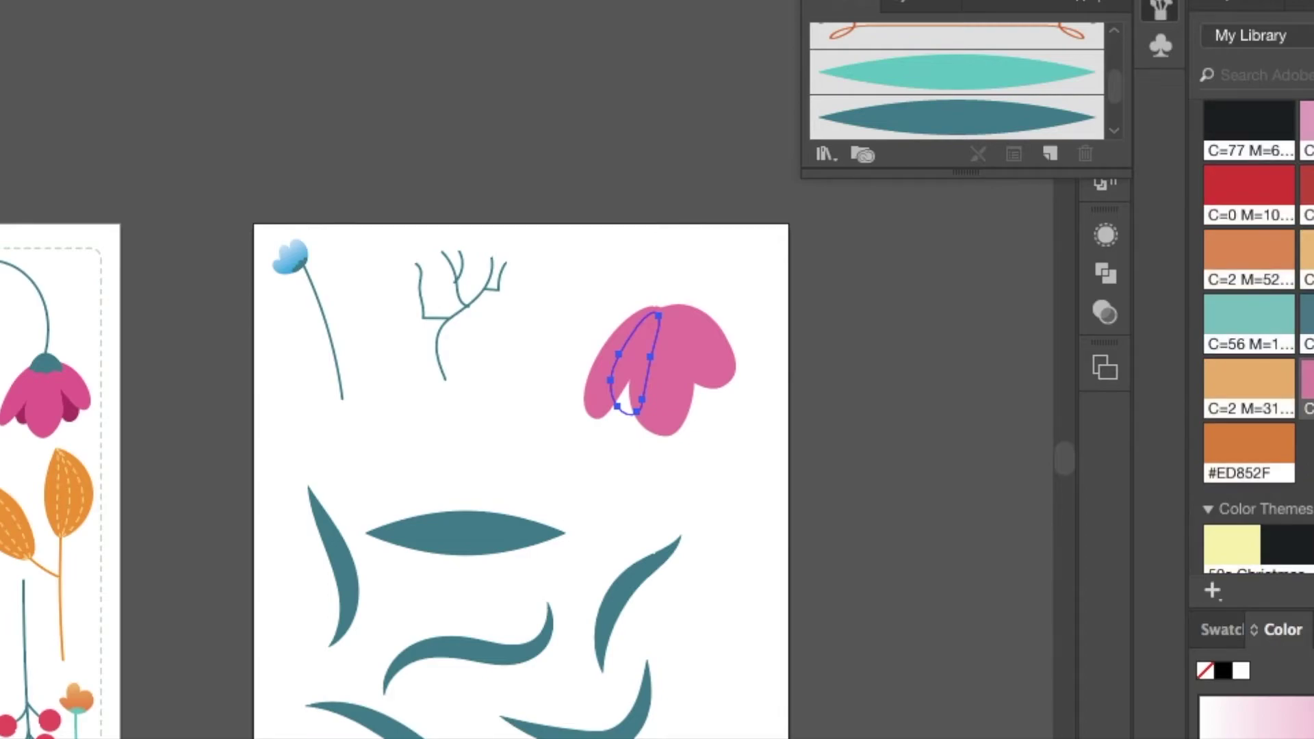
{"action": "left_click", "coordinate": [1229, 629]}
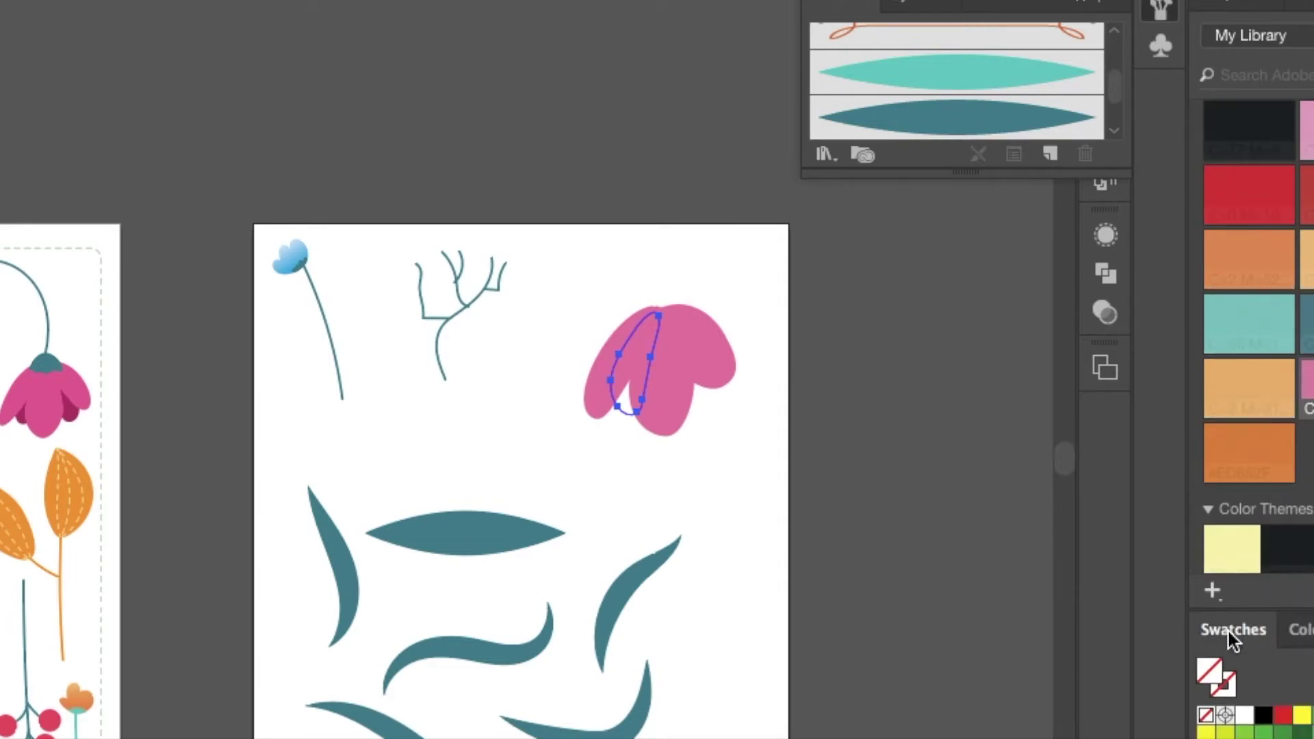
{"action": "left_click", "coordinate": [1305, 386]}
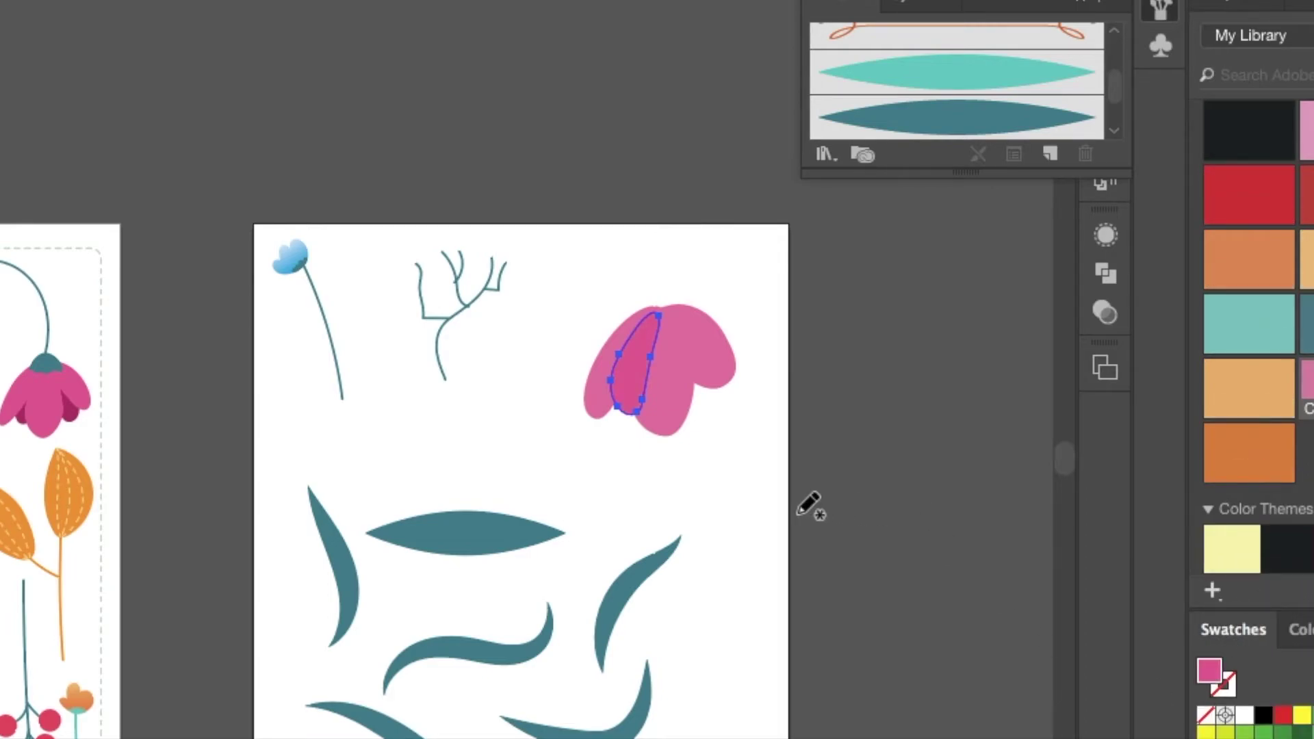
Draw a second inner petal between the middle and right petals with the Pencil tool, sending both inner petals behind the pink ones.
{"action": "mouse_move", "coordinate": [660, 313]}
{"action": "left_mouse_down"}
{"action": "mouse_move", "coordinate": [714, 371]}
{"action": "mouse_move", "coordinate": [711, 408]}
{"action": "mouse_move", "coordinate": [684, 399]}
{"action": "mouse_move", "coordinate": [668, 311]}
{"action": "left_mouse_up"}
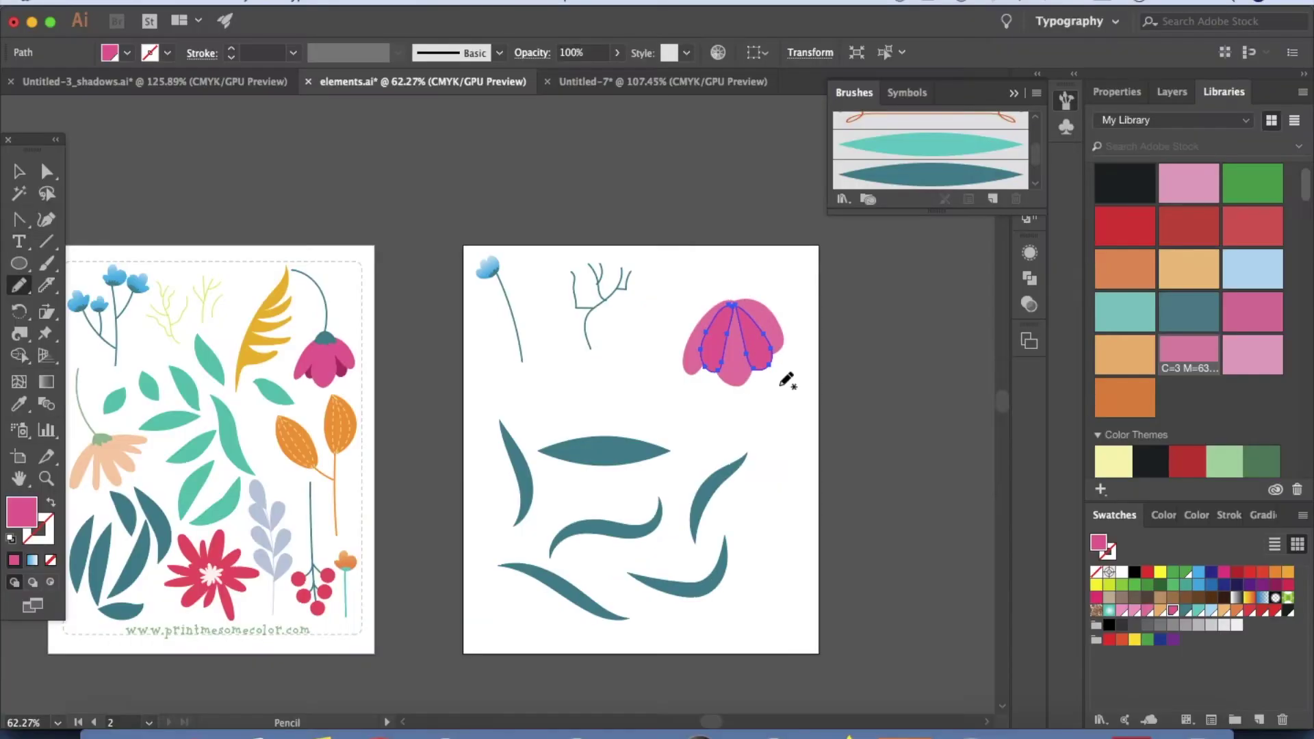
{"action": "key", "text": "shift+super+bracketleft"}
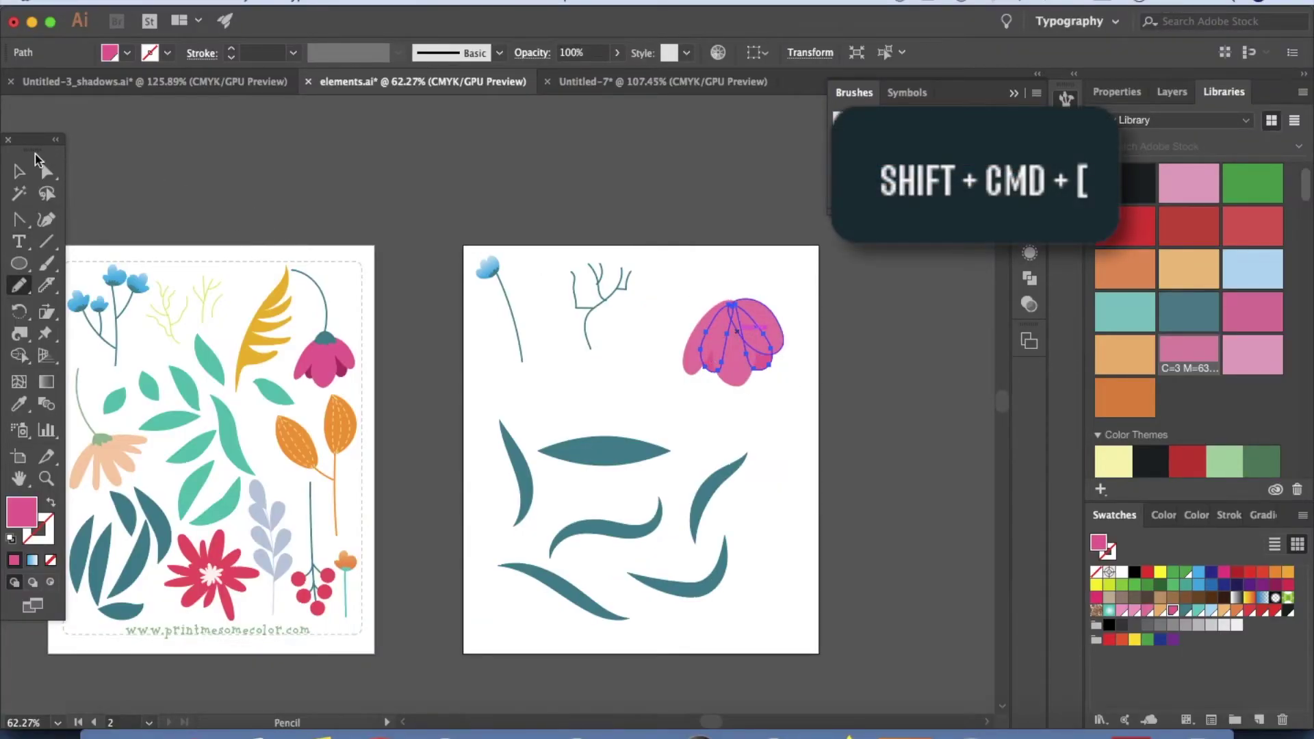
Recolor both inner petals with the Eyedropper, sampling the dark magenta from the inner petal of the finished pink flower.
{"action": "left_click", "coordinate": [22, 174]}
{"action": "left_click", "coordinate": [611, 200]}
{"action": "left_click", "coordinate": [771, 367]}
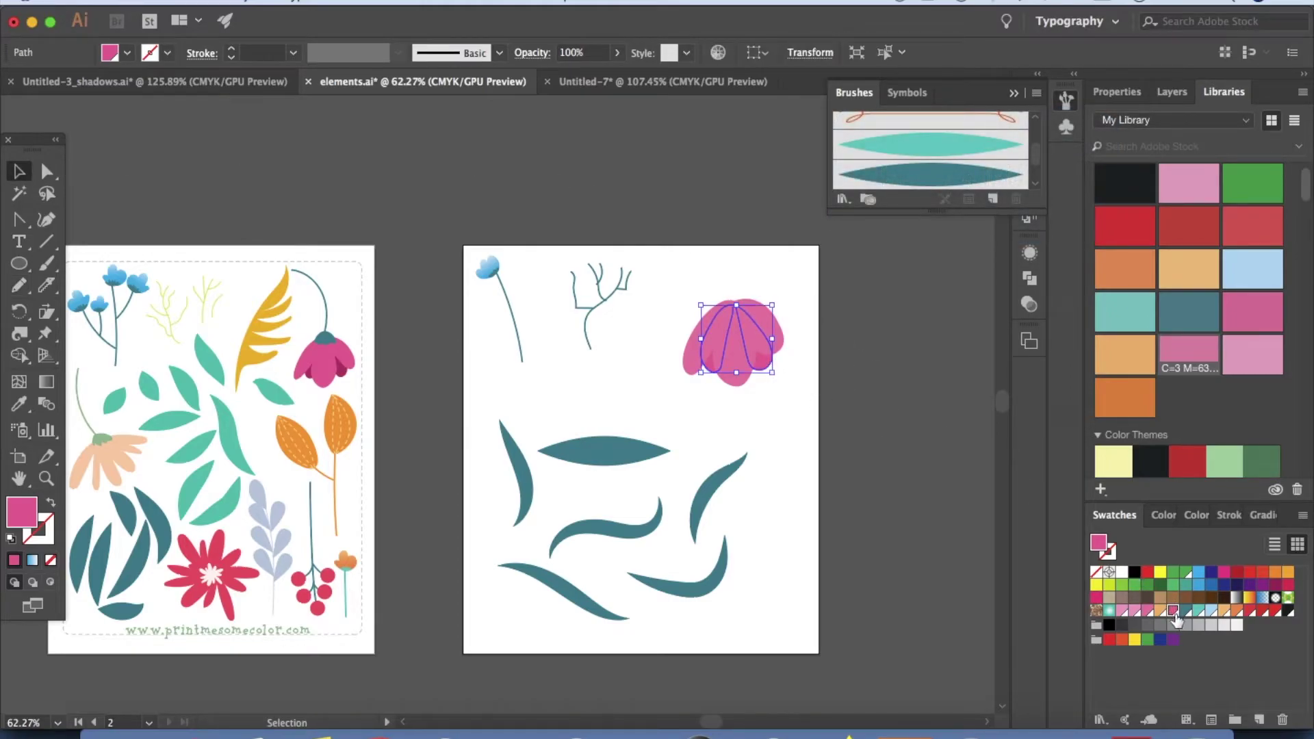
{"action": "key", "text": "i"}
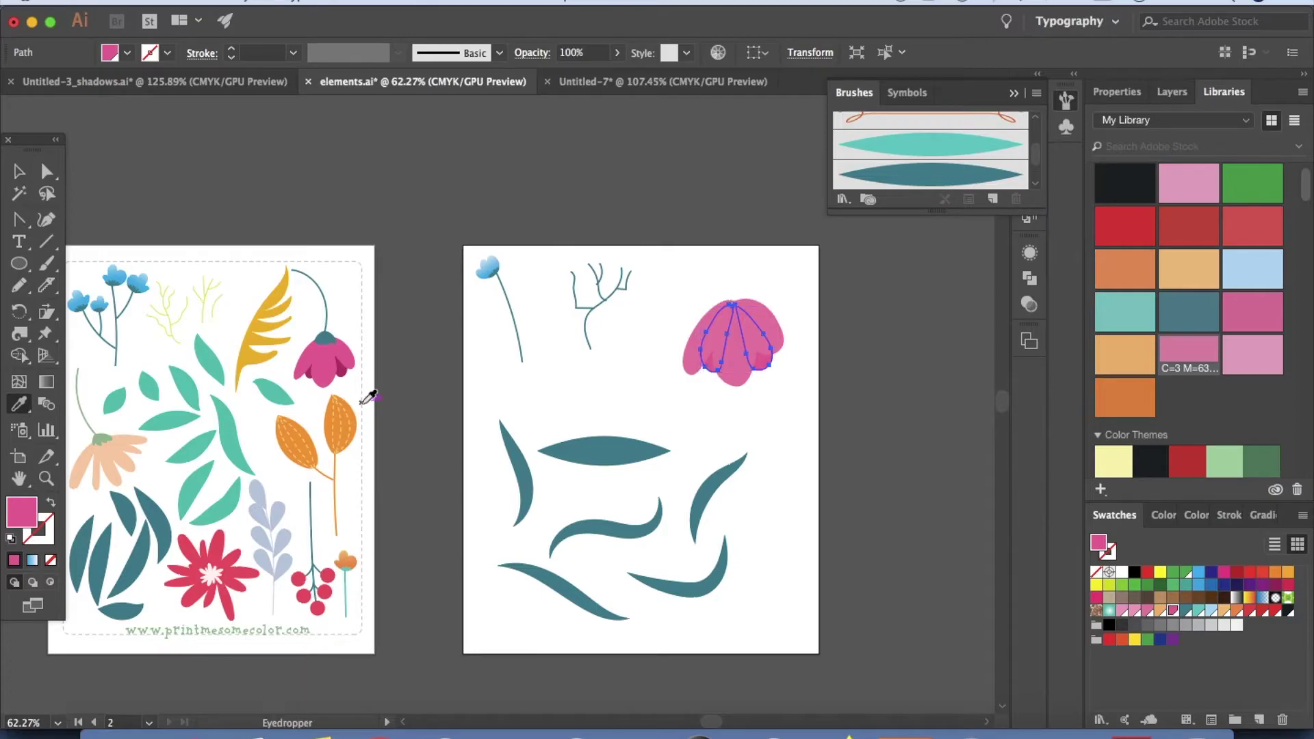
{"action": "left_click", "coordinate": [344, 366]}
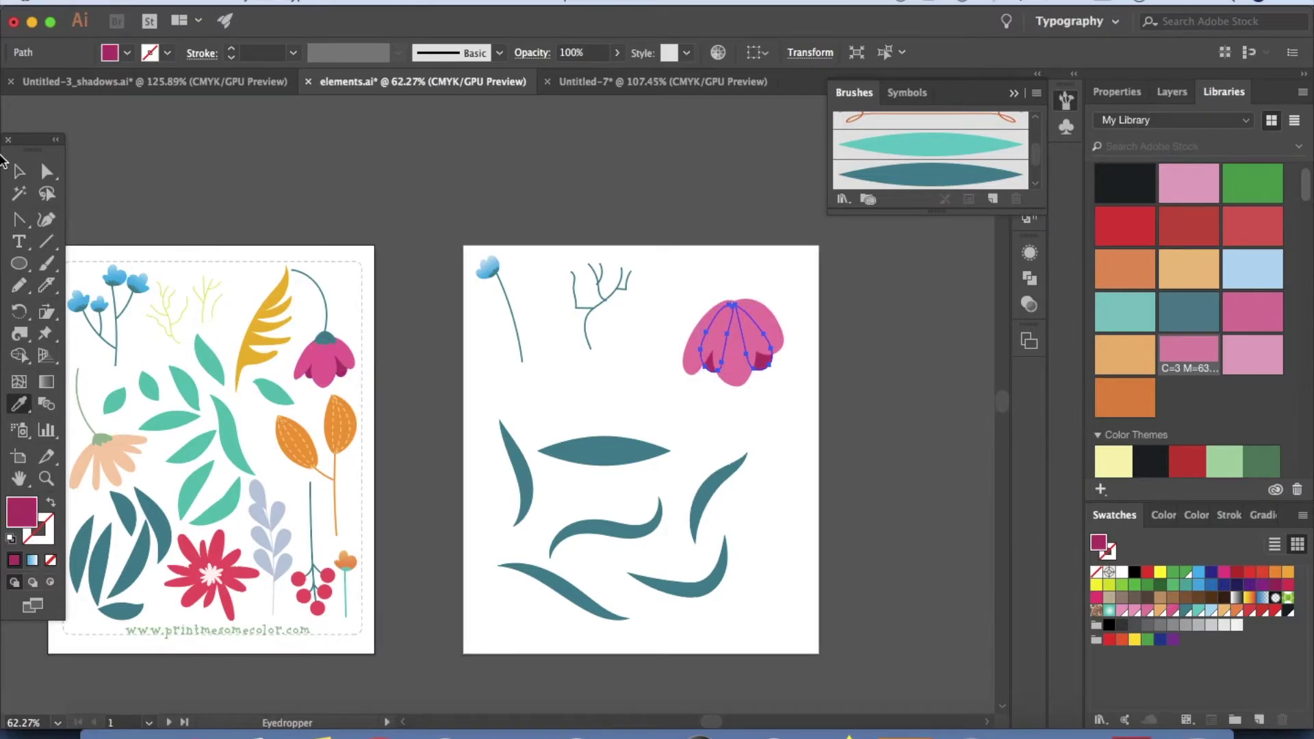
{"action": "left_click", "coordinate": [19, 171]}
{"action": "left_click", "coordinate": [872, 458]}
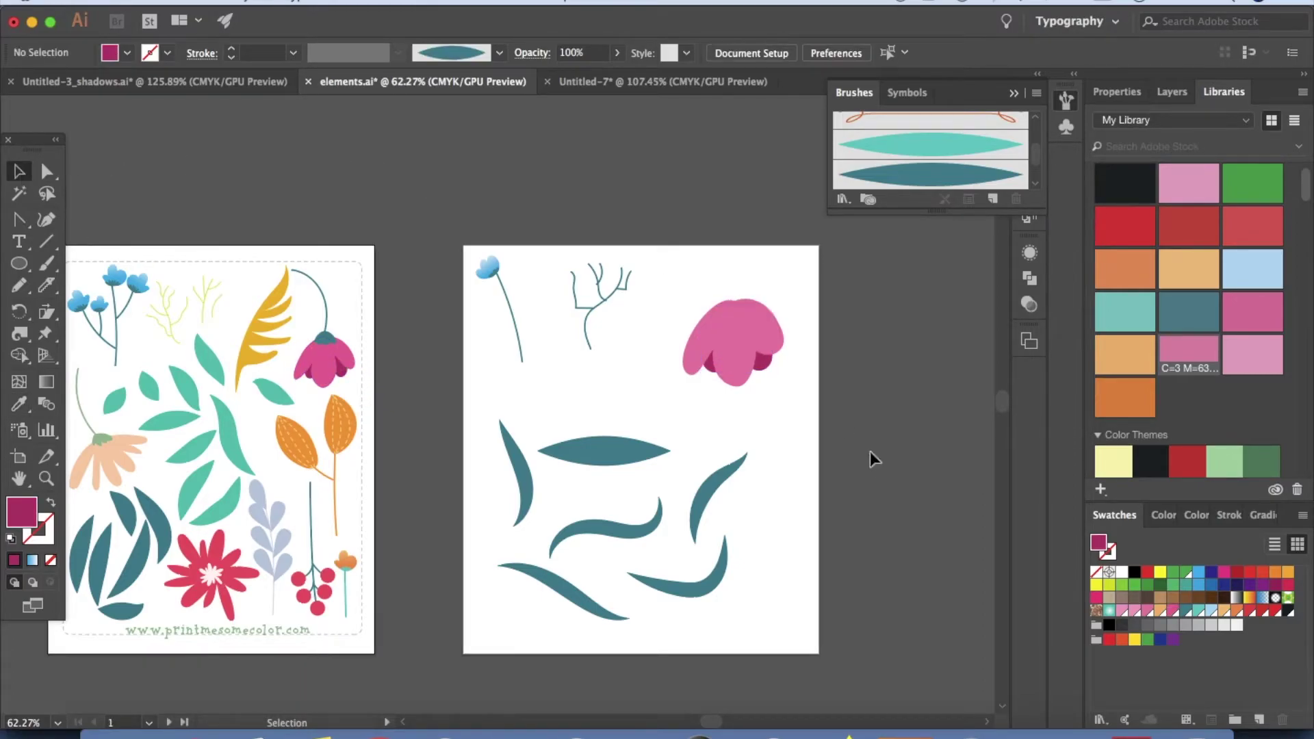
Nudge the front pink petals slightly to adjust how they overlap the dark inner petals.
{"action": "left_click", "coordinate": [753, 358]}
{"action": "left_click_drag", "start_coordinate": [756, 343], "coordinate": [747, 333]}
{"action": "left_click", "coordinate": [799, 391]}
{"action": "left_click", "coordinate": [748, 342]}
{"action": "left_click", "coordinate": [817, 405]}
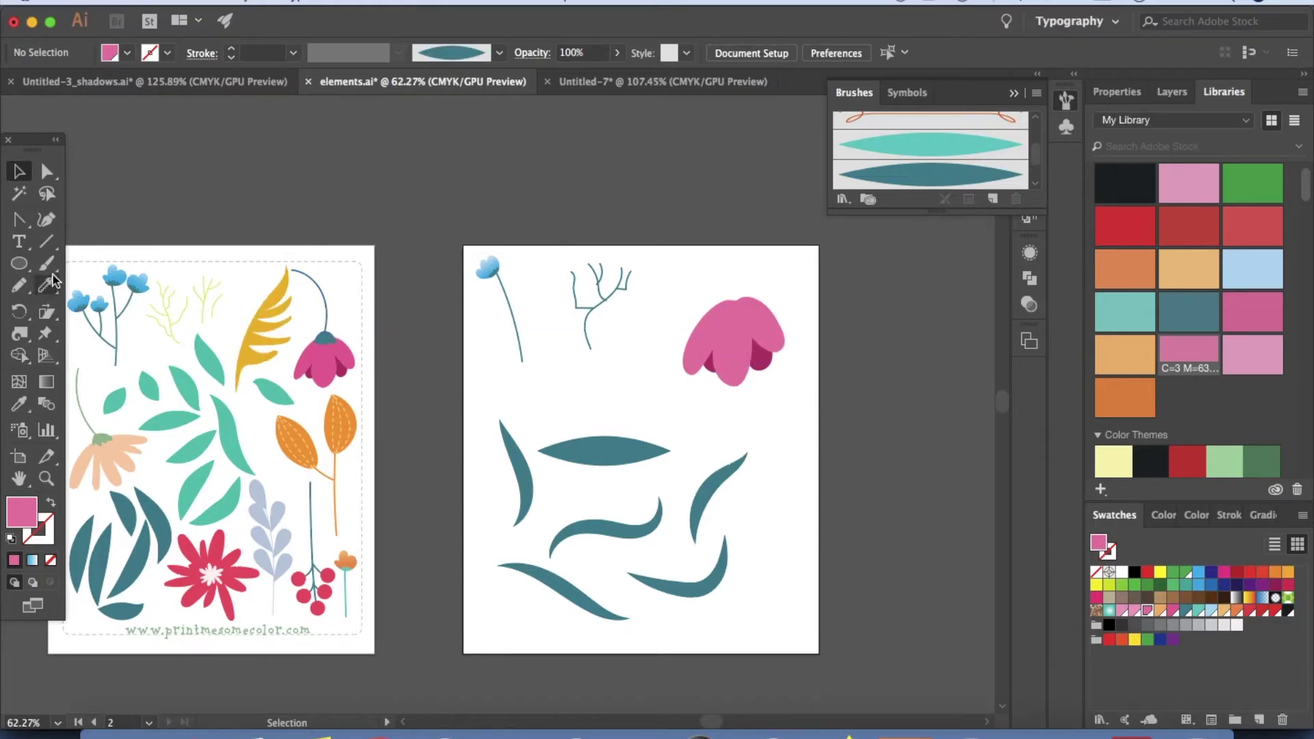
Examine the blue flower's base, the drooping pink flower's cap and stem, and the full set of elements on the first artboard.
{"action": "scroll", "coordinate": [494, 267], "scroll_direction": "up", "scroll_amount": 5}
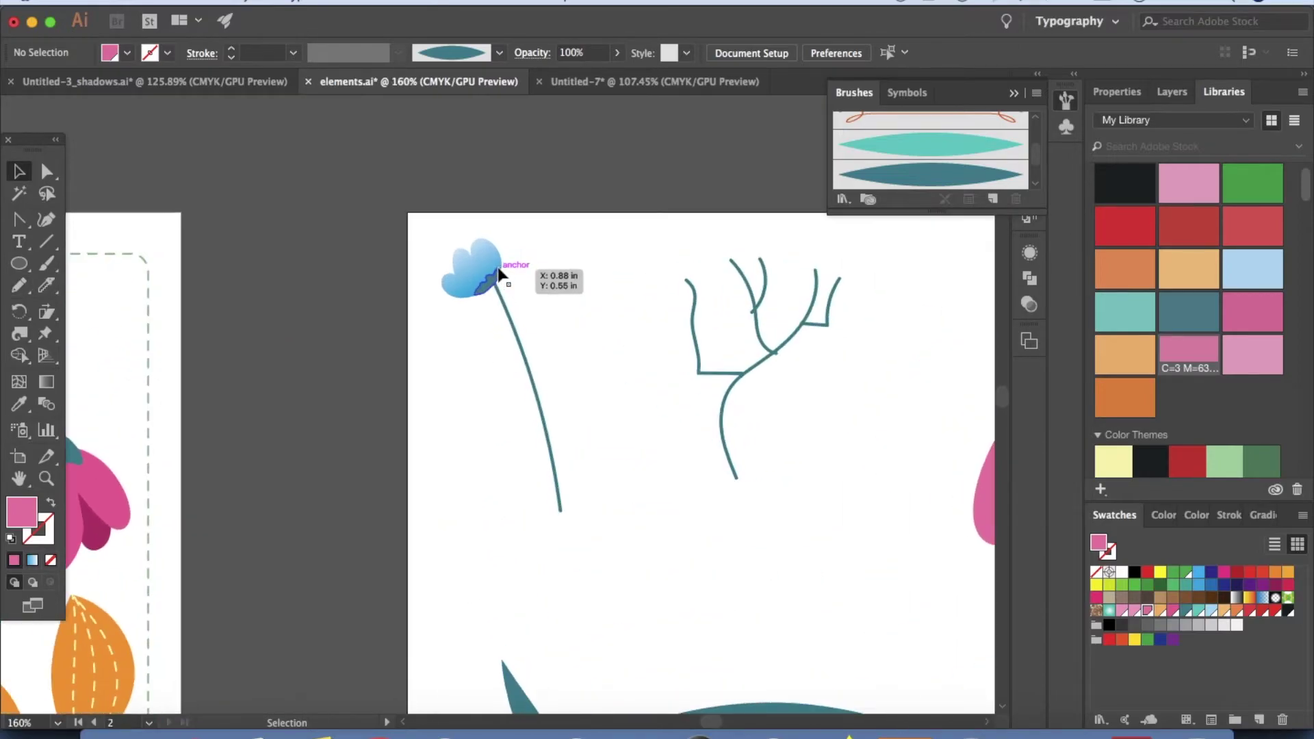
{"action": "scroll", "coordinate": [498, 277], "scroll_direction": "up", "scroll_amount": 5}
{"action": "scroll", "coordinate": [486, 314], "scroll_direction": "left", "scroll_amount": 10}
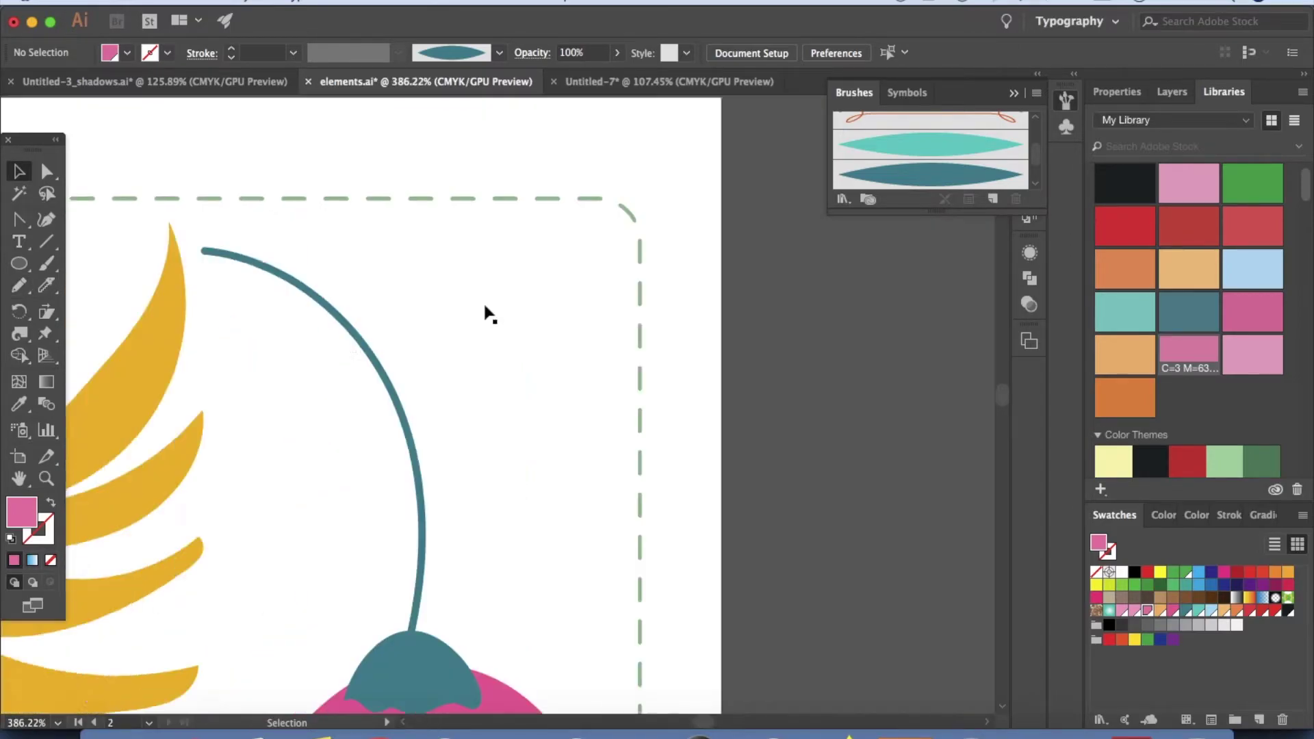
{"action": "scroll", "coordinate": [488, 314], "scroll_direction": "down", "scroll_amount": 5}
{"action": "scroll", "coordinate": [552, 361], "scroll_direction": "down", "scroll_amount": 5}
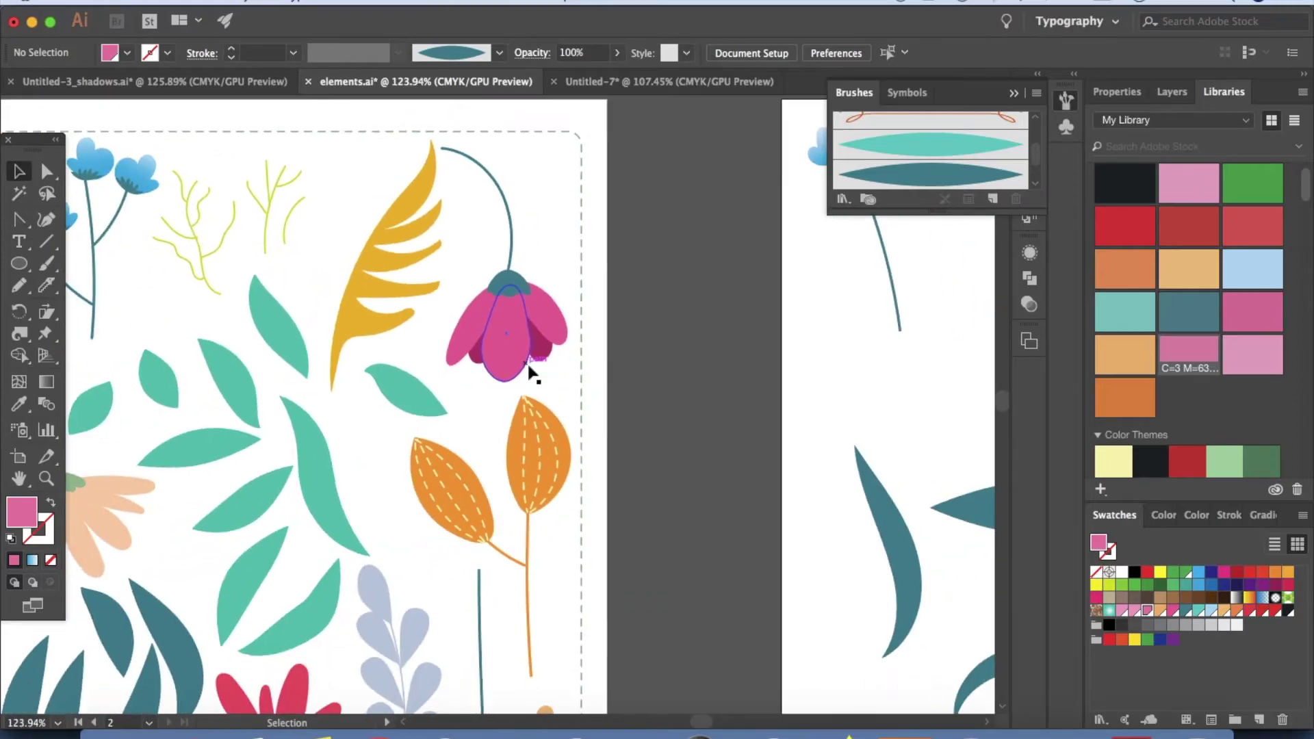
{"action": "scroll", "coordinate": [533, 373], "scroll_direction": "down", "scroll_amount": 5}
{"action": "scroll", "coordinate": [748, 311], "scroll_direction": "right", "scroll_amount": 5}
{"action": "scroll", "coordinate": [841, 311], "scroll_direction": "left", "scroll_amount": 6}
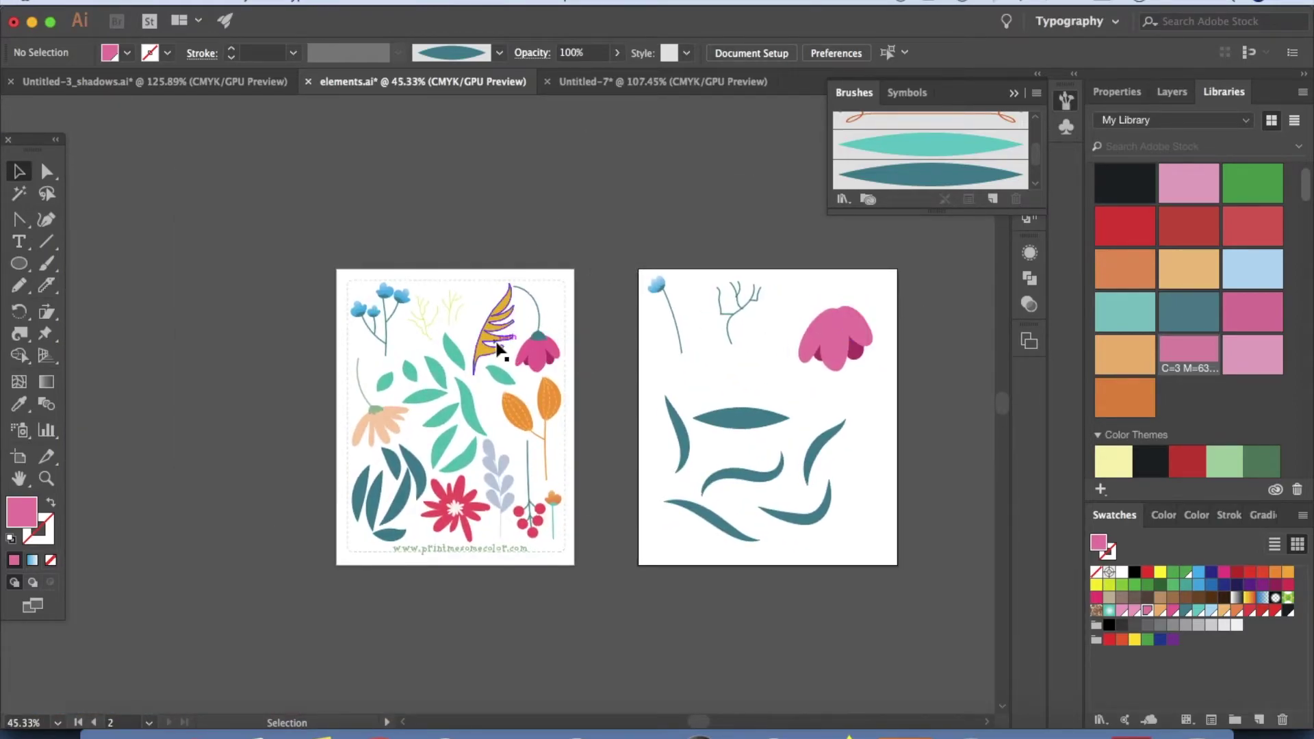
{"action": "scroll", "coordinate": [498, 348], "scroll_direction": "down", "scroll_amount": 2}
{"action": "scroll", "coordinate": [498, 348], "scroll_direction": "right", "scroll_amount": 1}
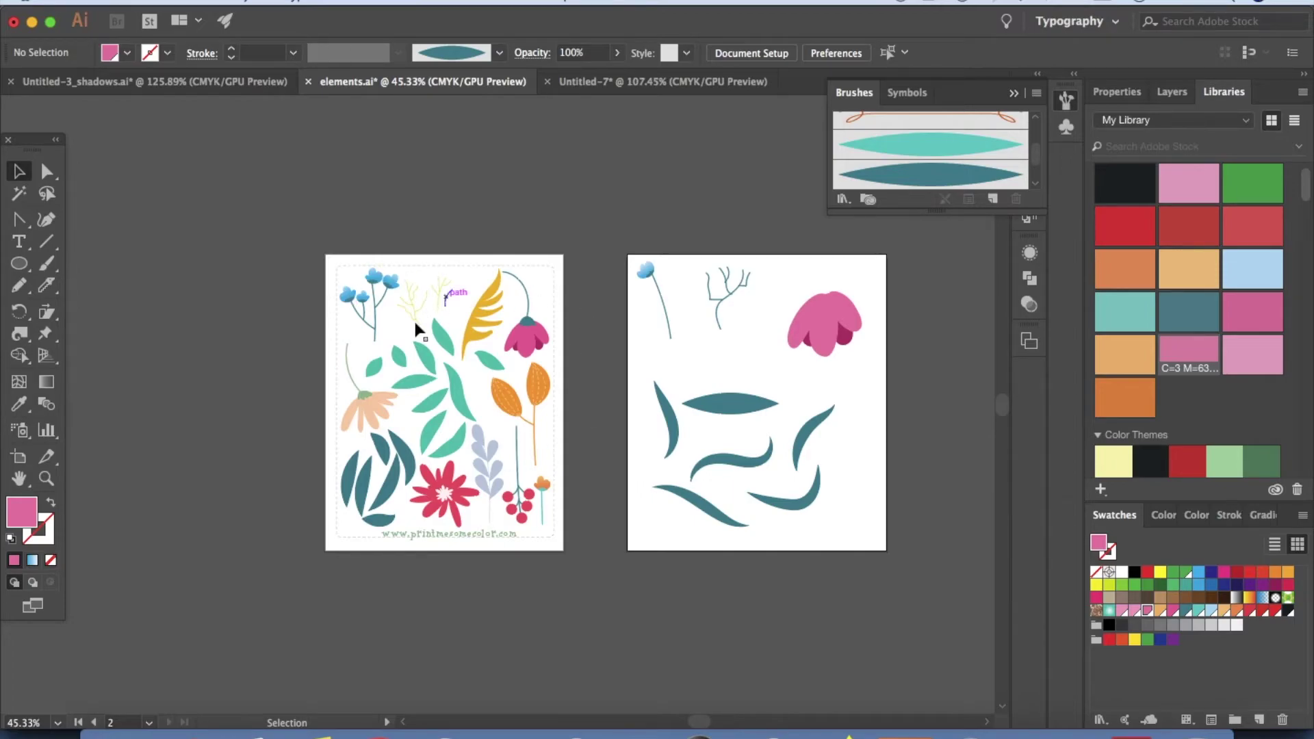
Switch to the Untitled-7 document and show its rulers.
{"action": "left_click", "coordinate": [680, 86]}
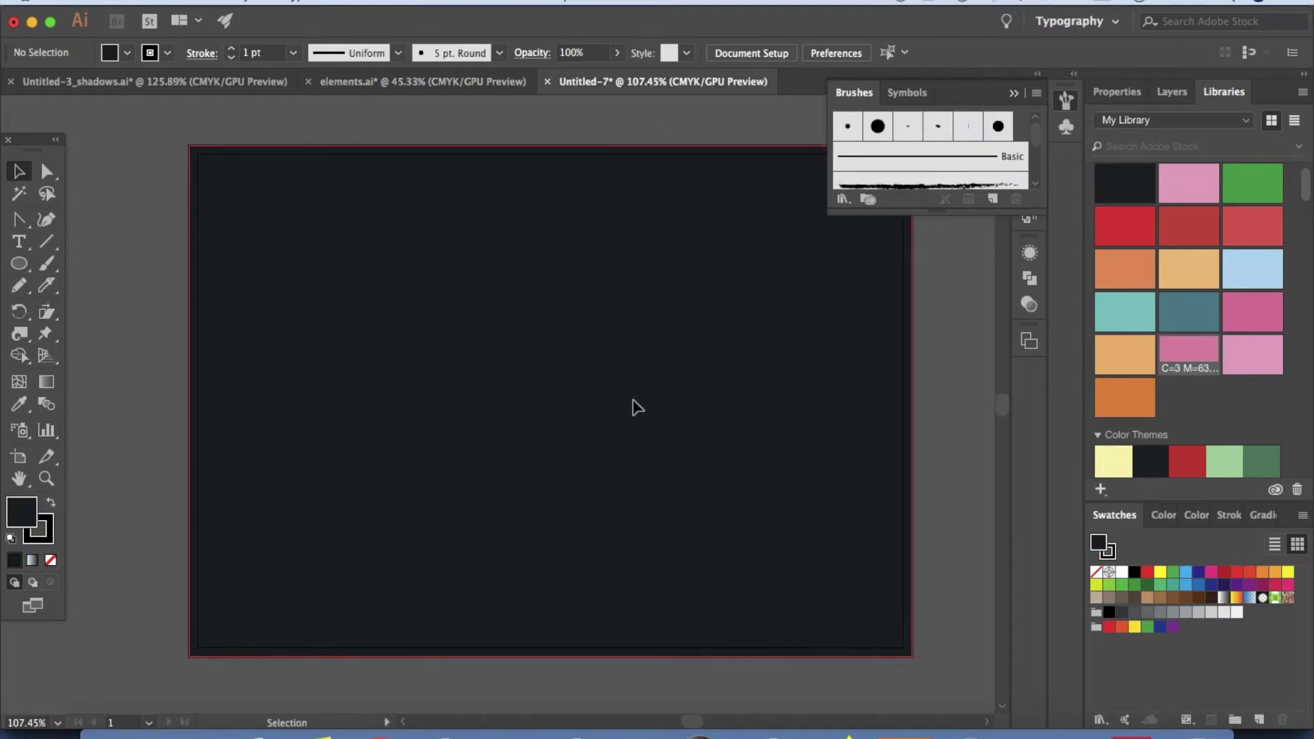
{"action": "scroll", "coordinate": [636, 407], "scroll_direction": "right", "scroll_amount": 3}
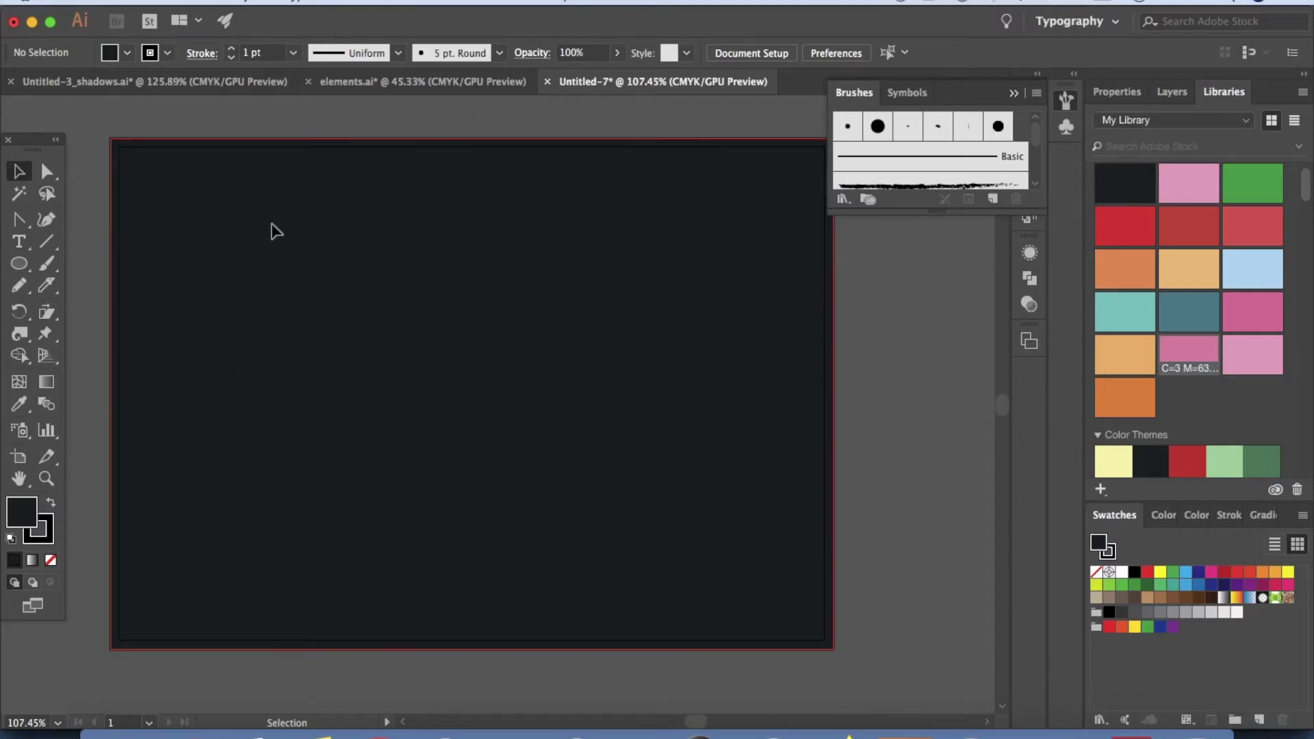
{"action": "scroll", "coordinate": [272, 217], "scroll_direction": "up", "scroll_amount": 5}
{"action": "scroll", "coordinate": [273, 217], "scroll_direction": "left", "scroll_amount": 2}
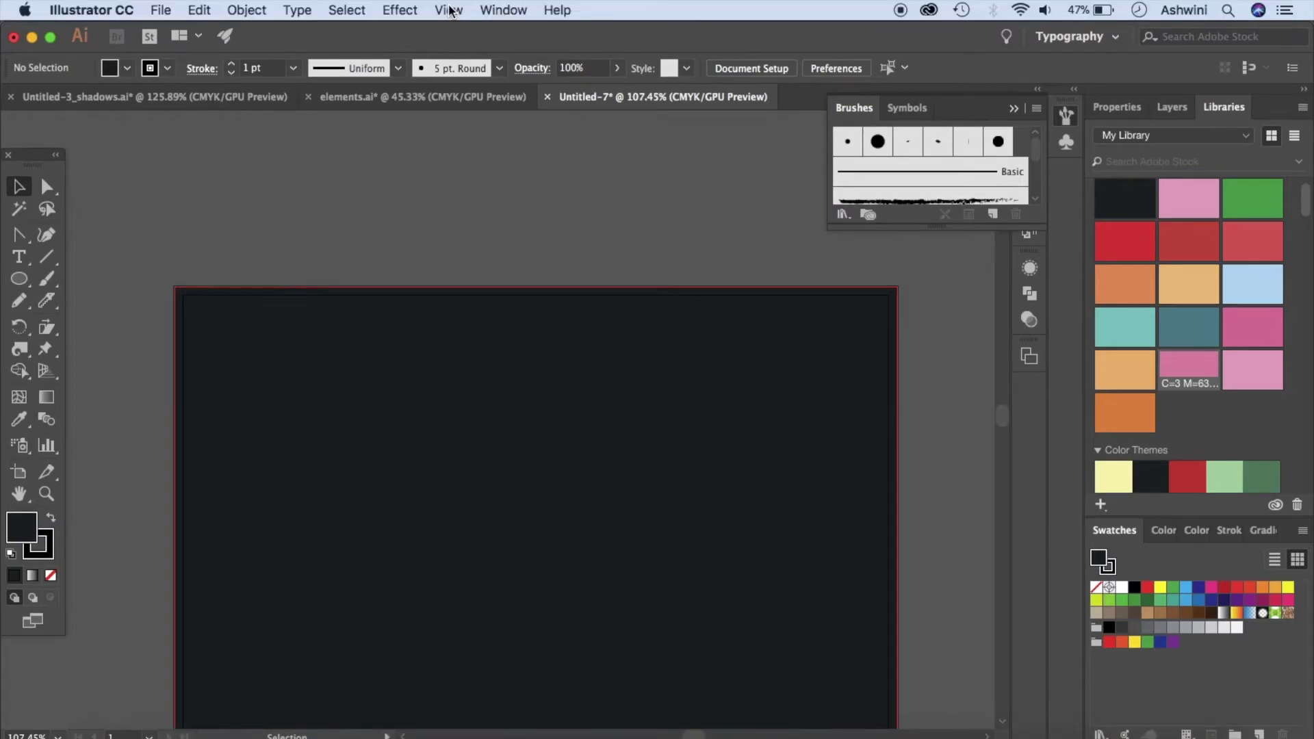
{"action": "left_click", "coordinate": [449, 9]}
{"action": "mouse_move", "coordinate": [508, 405]}
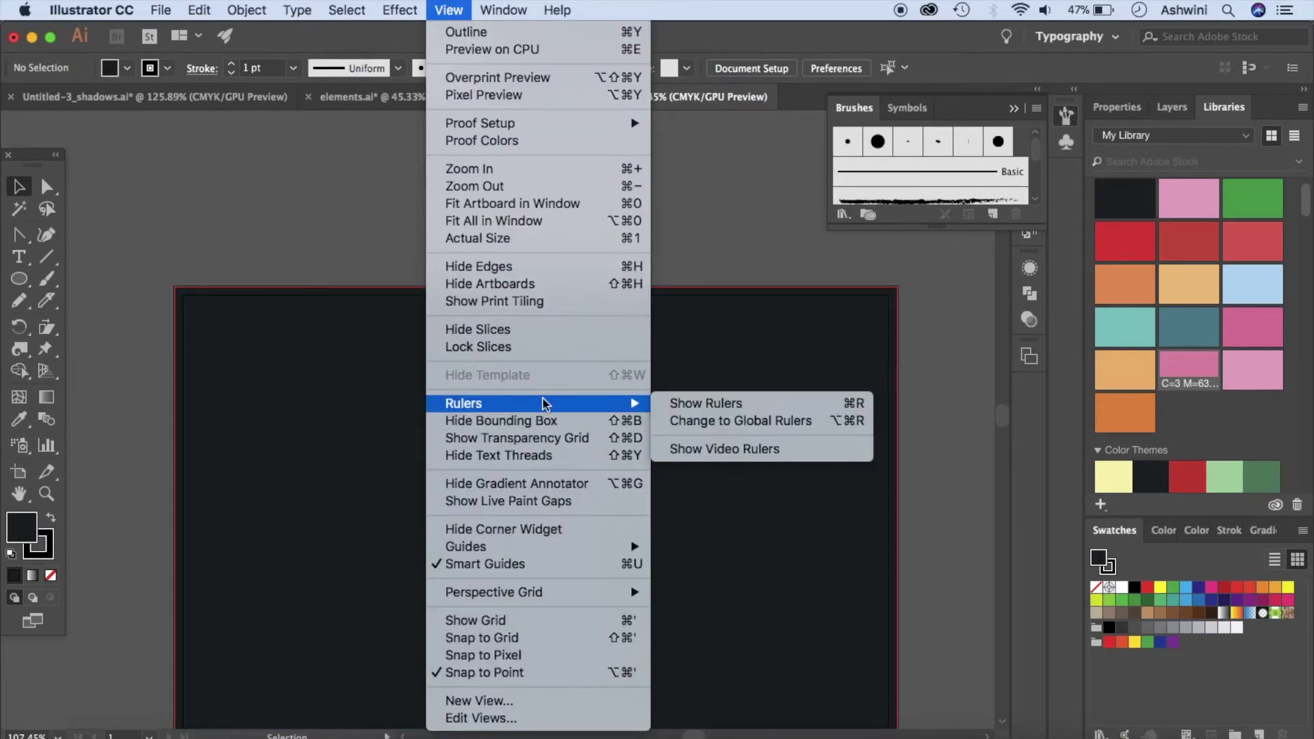
{"action": "left_click", "coordinate": [727, 404]}
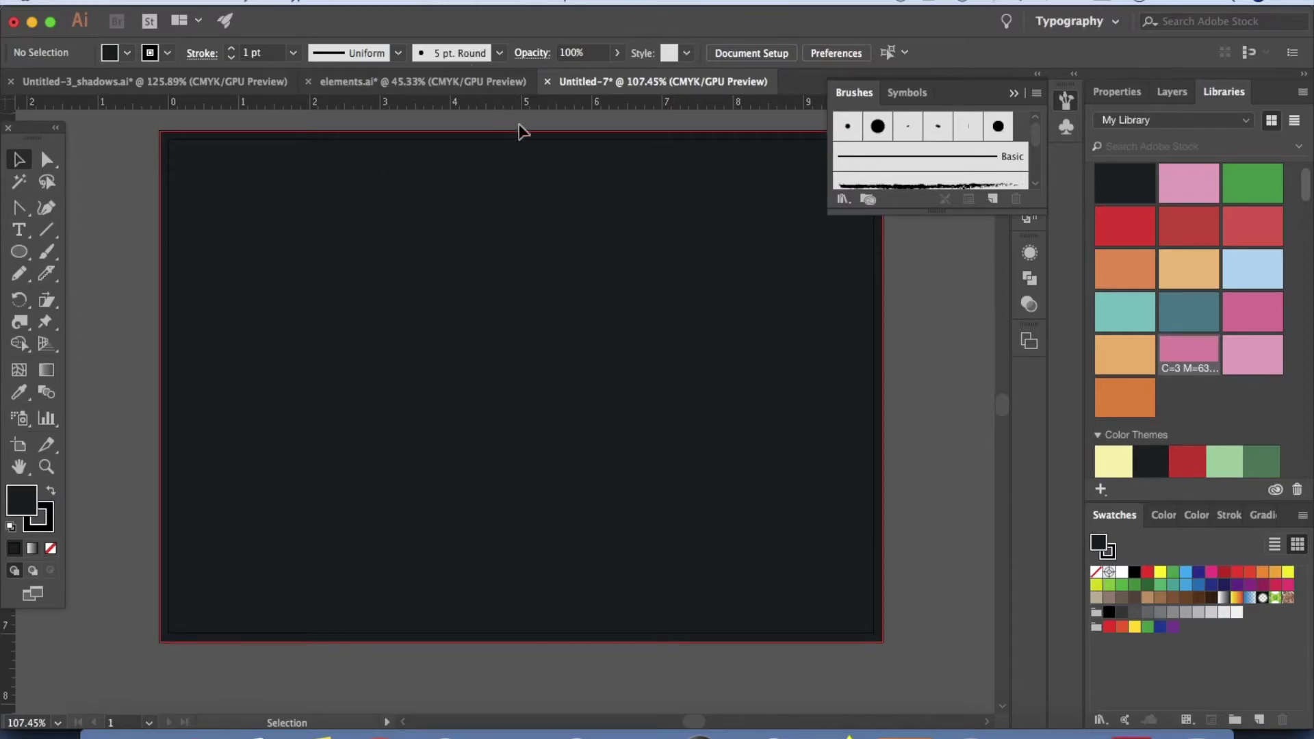
Move the toolbar clear of the vertical ruler and place a vertical guide at the artboard's center, on the 5 mark.
{"action": "left_click_drag", "start_coordinate": [32, 130], "coordinate": [58, 139]}
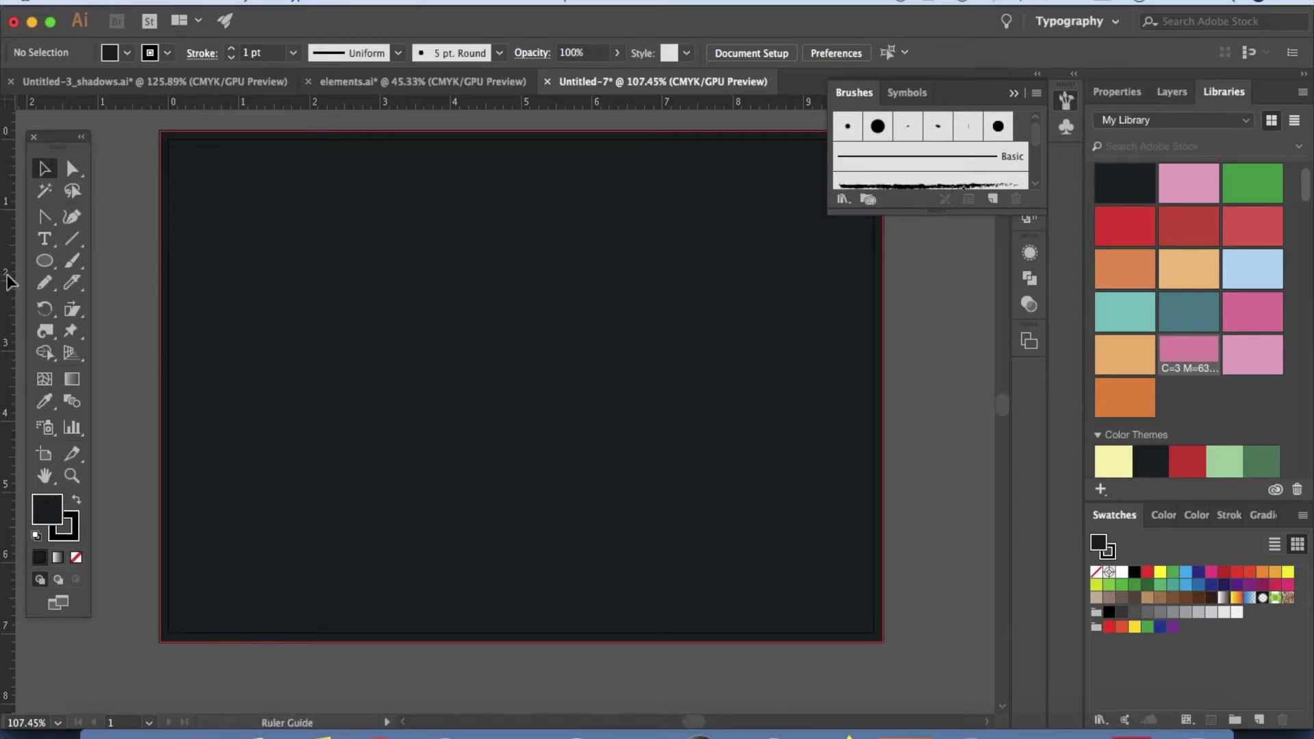
{"action": "left_click_drag", "start_coordinate": [9, 278], "coordinate": [523, 279]}
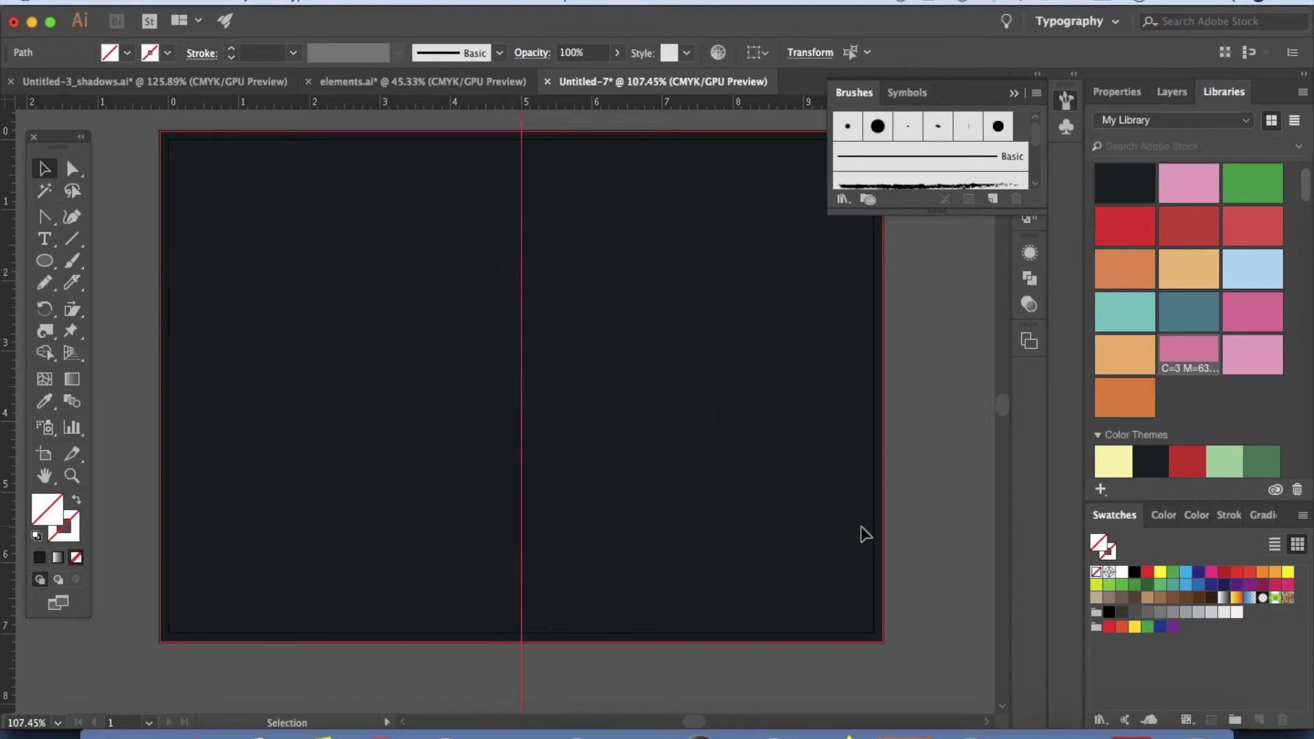
{"action": "scroll", "coordinate": [865, 534], "scroll_direction": "right", "scroll_amount": 2}
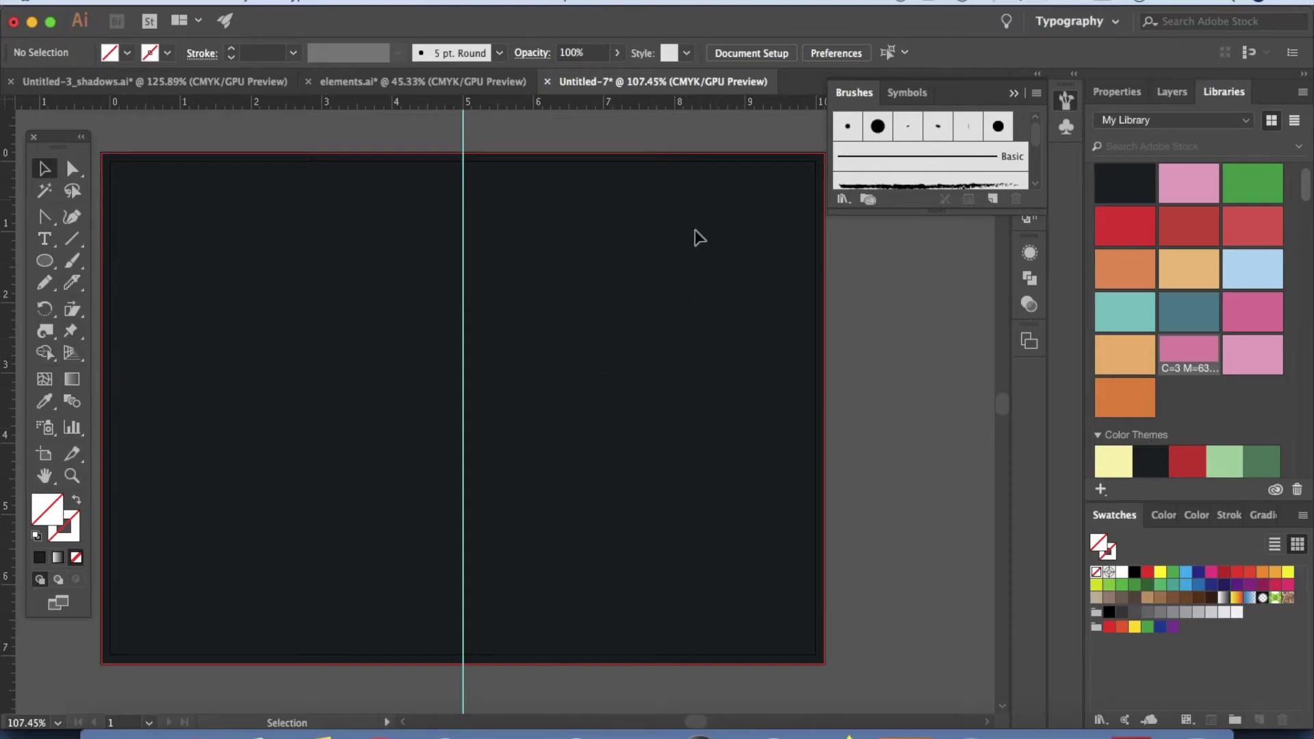
Select and copy all the floral elements on the first artboard of the elements.ai document.
{"action": "left_click", "coordinate": [219, 88]}
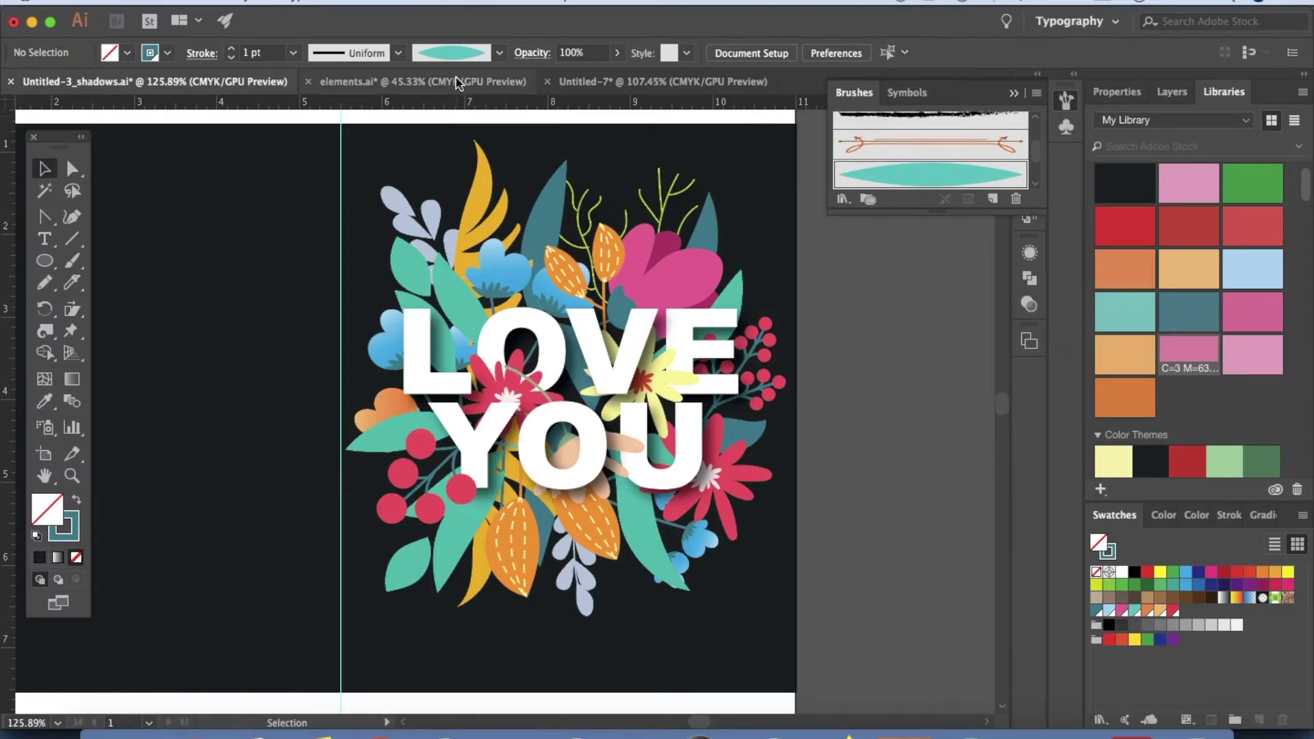
{"action": "left_click", "coordinate": [420, 82]}
{"action": "key", "text": "super+a"}
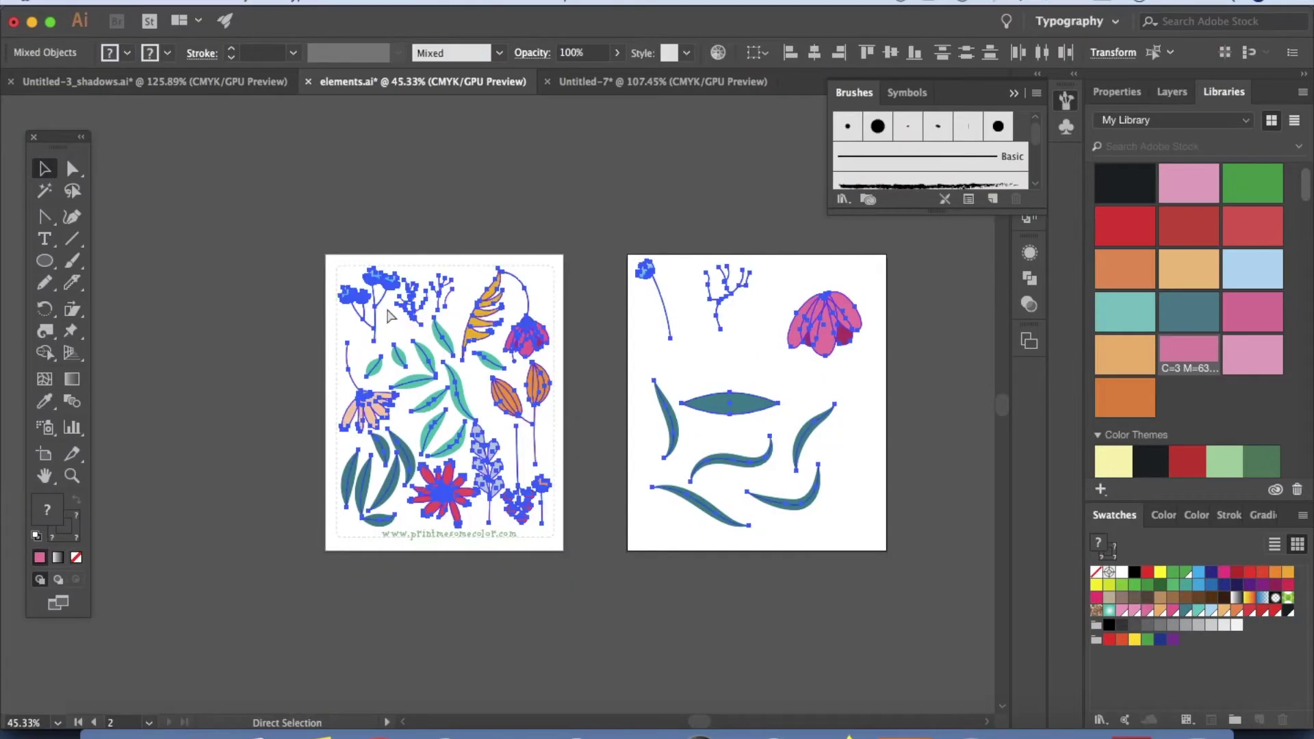
{"action": "left_click", "coordinate": [606, 299]}
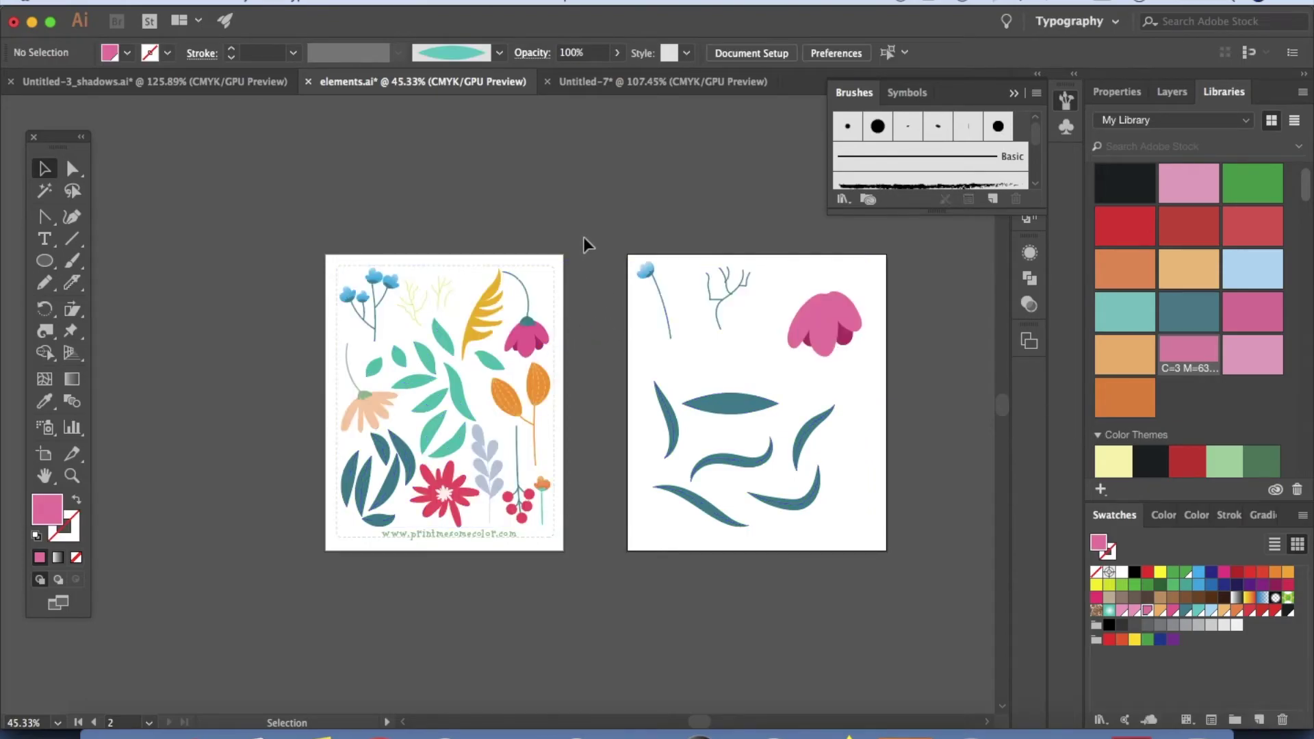
{"action": "key", "text": "super+alt+a"}
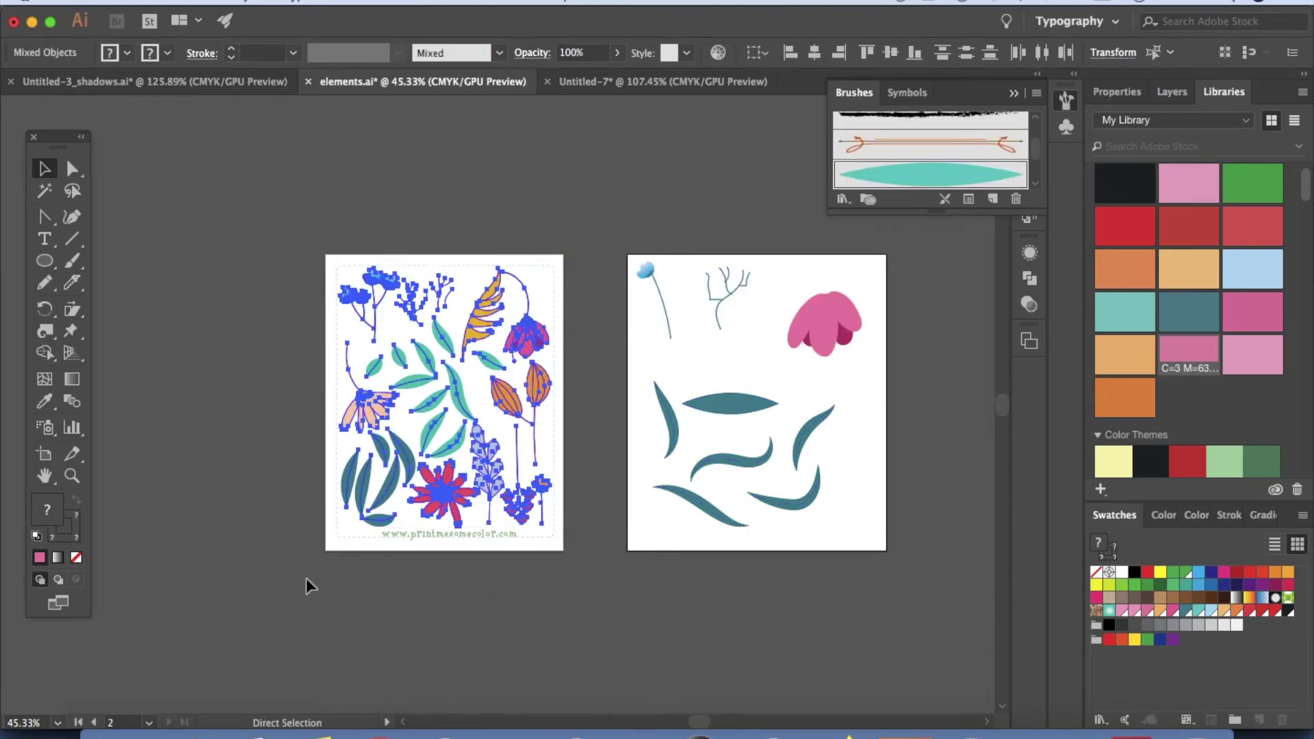
Paste the copied floral elements into Untitled-7, beside the dark artboard.
{"action": "left_click", "coordinate": [616, 81]}
{"action": "scroll", "coordinate": [761, 386], "scroll_direction": "right", "scroll_amount": 3}
{"action": "scroll", "coordinate": [760, 386], "scroll_direction": "up", "scroll_amount": 1}
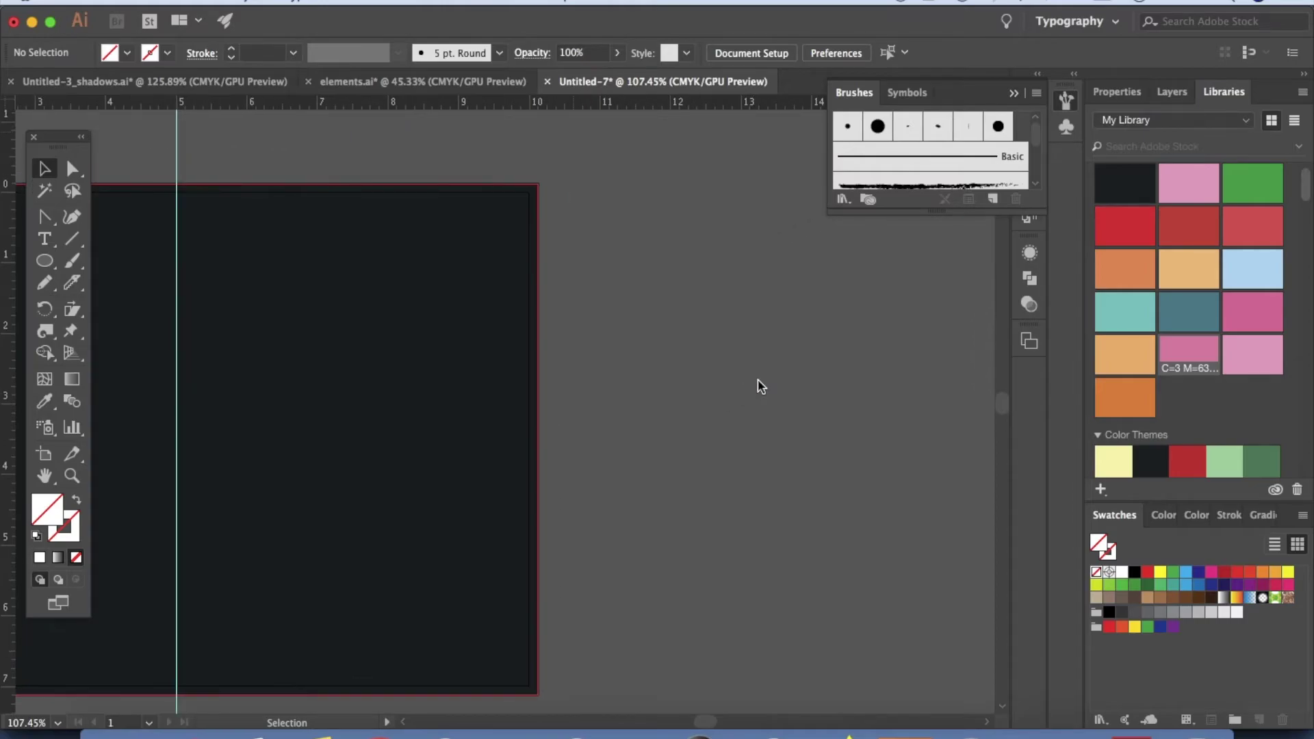
{"action": "key", "text": "super+minus"}
{"action": "key", "text": "super+v"}
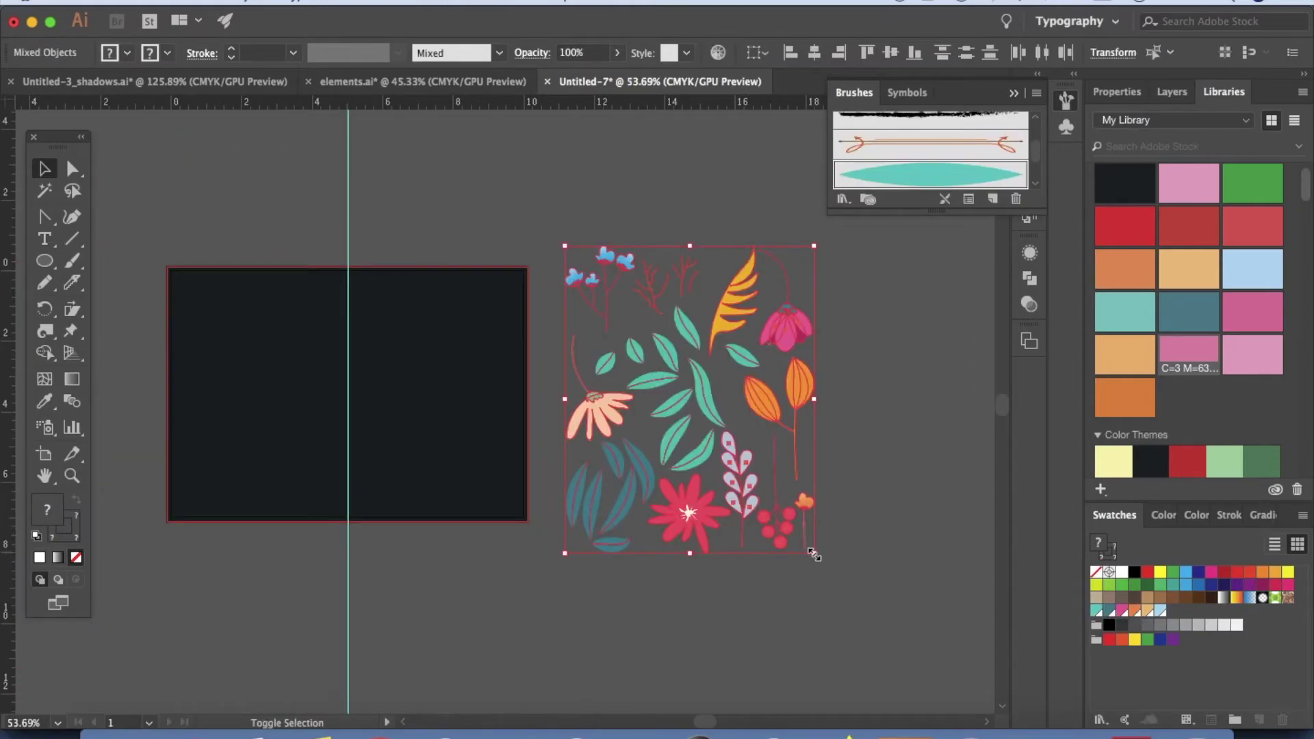
Scale the pasted floral elements down together so they sit as a smaller set beside the dark artboard.
{"action": "left_click_drag", "start_coordinate": [813, 553], "coordinate": [739, 461]}
{"action": "left_click", "coordinate": [687, 519]}
{"action": "key", "text": "super+plus"}
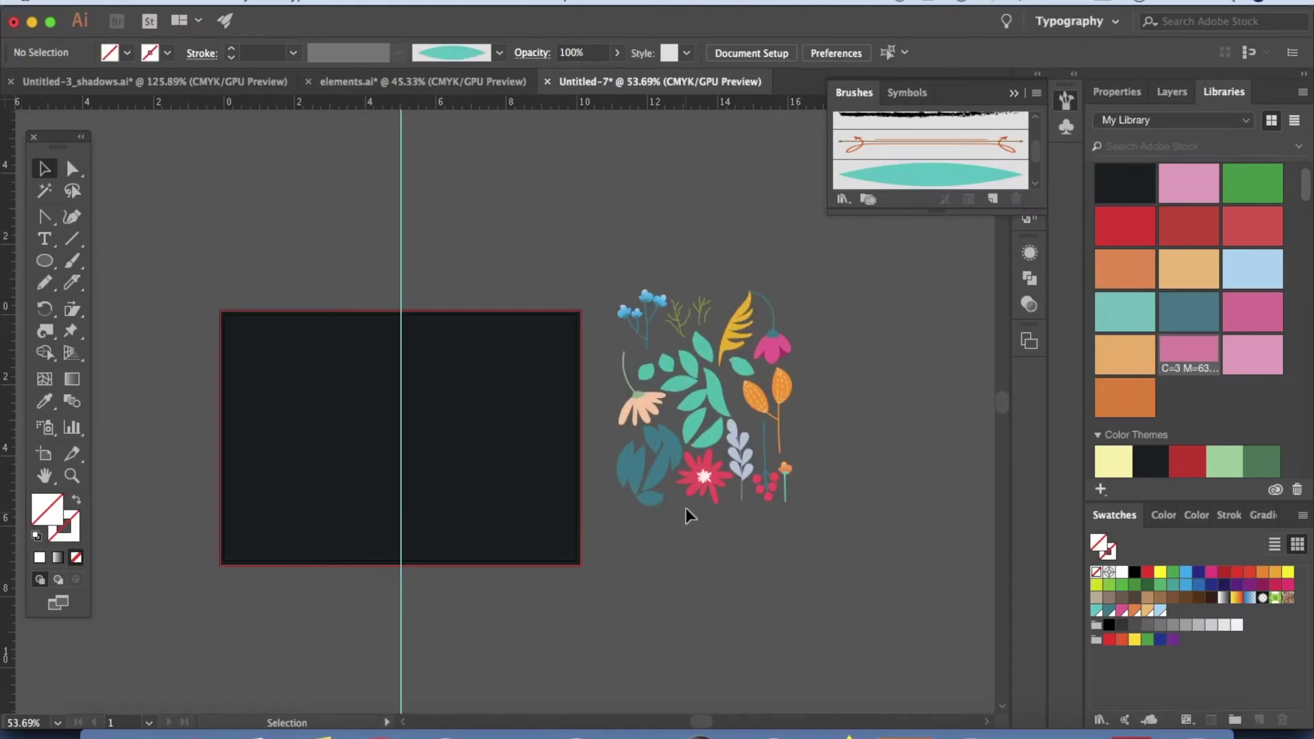
{"action": "scroll", "coordinate": [688, 513], "scroll_direction": "down", "scroll_amount": 2}
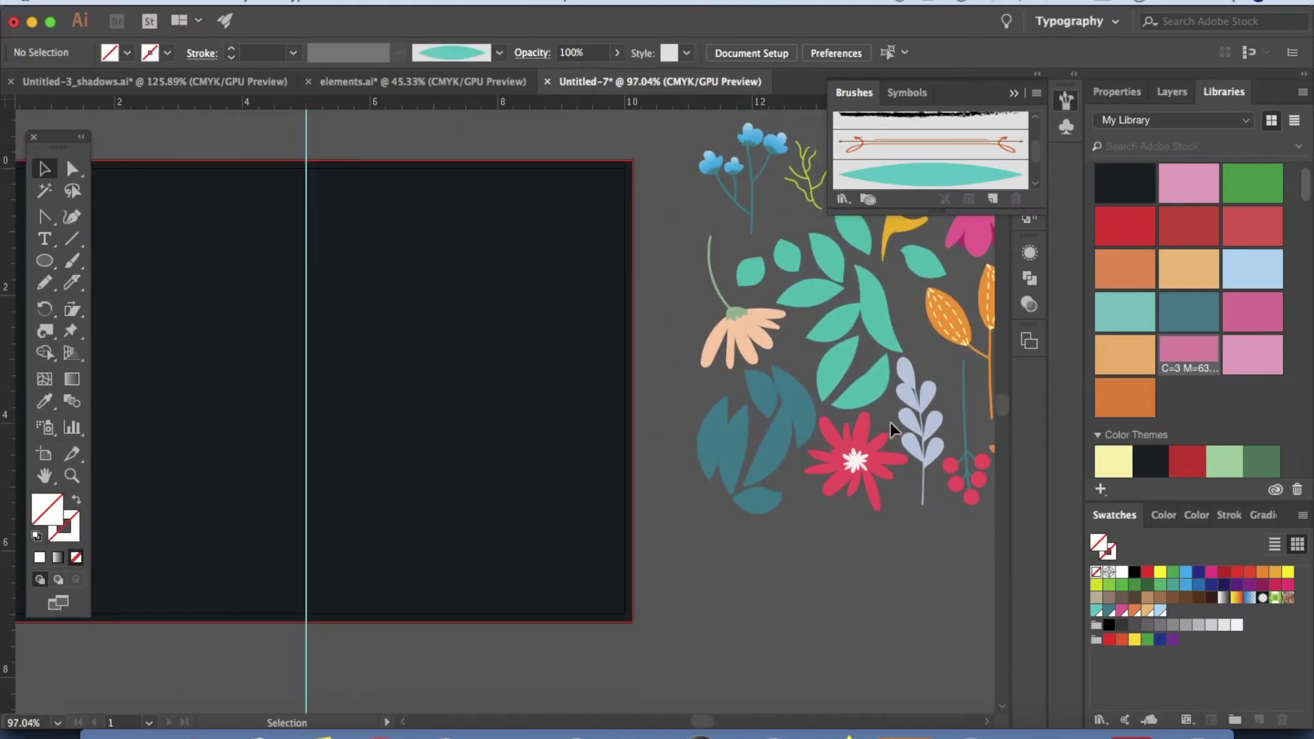
{"action": "scroll", "coordinate": [733, 343], "scroll_direction": "right", "scroll_amount": 3}
{"action": "scroll", "coordinate": [733, 343], "scroll_direction": "up", "scroll_amount": 1}
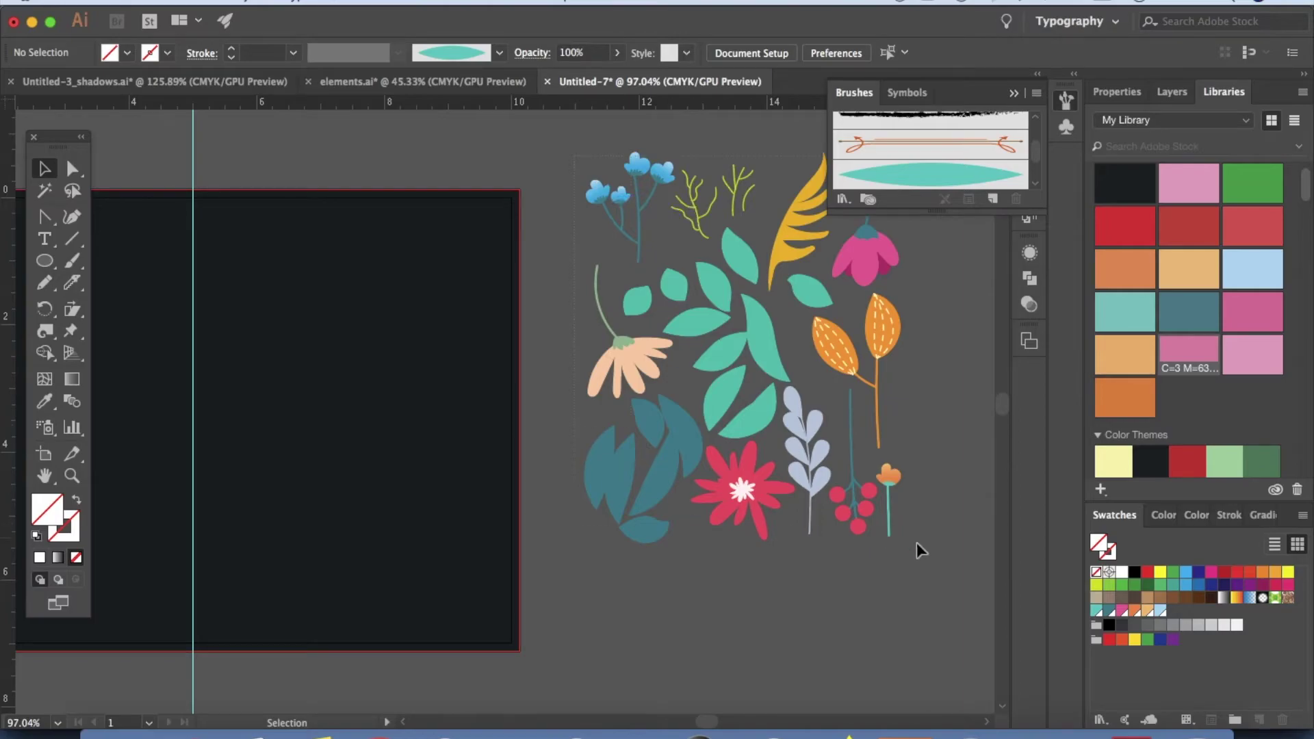
Arrange copies of the flowers, leaves, twigs and berries into an overlapping bouquet on the artboard, to the right of the center guide.
{"action": "left_click_drag", "start_coordinate": [917, 549], "coordinate": [571, 147]}
{"action": "scroll", "coordinate": [685, 411], "scroll_direction": "left", "scroll_amount": 3}
{"action": "left_click_drag", "start_coordinate": [866, 260], "coordinate": [551, 263]}
{"action": "left_click_drag", "start_coordinate": [961, 438], "coordinate": [528, 282]}
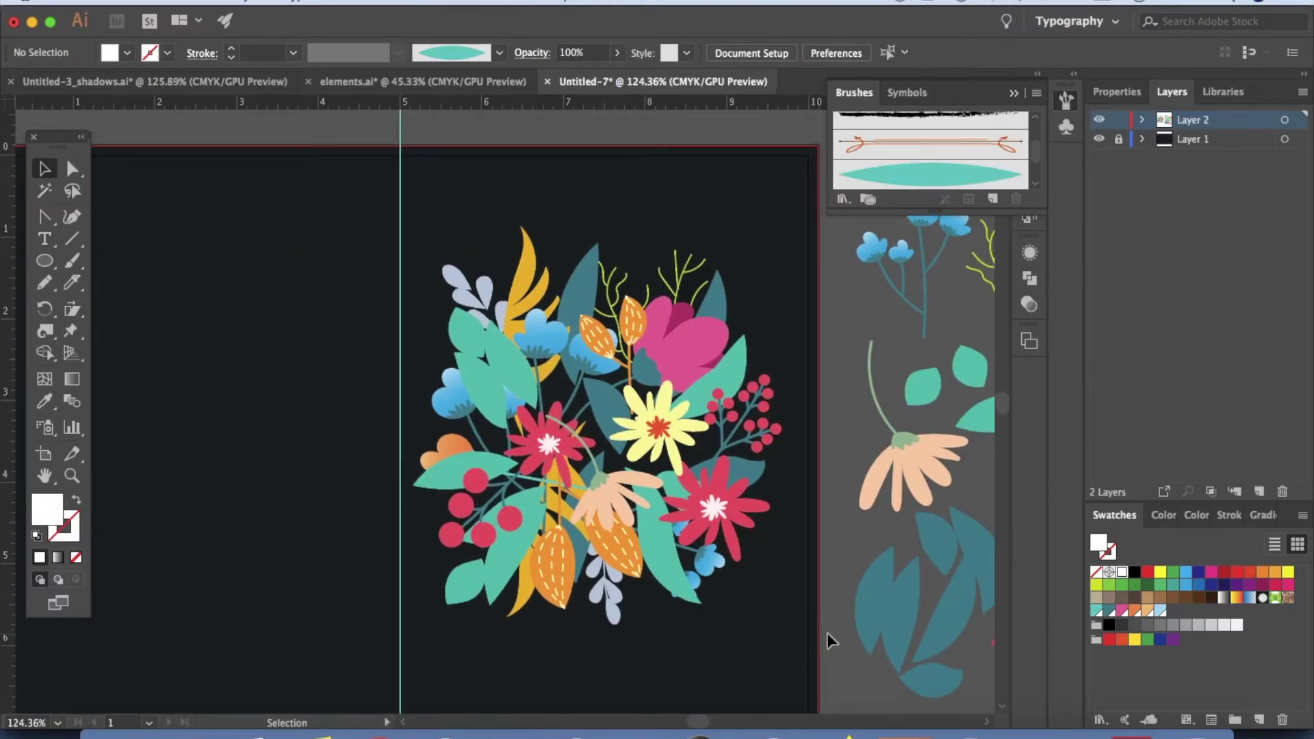
Compare the bouquet with the source elements beside the artboard, selecting the source red flower to match it with its copies.
{"action": "scroll", "coordinate": [828, 639], "scroll_direction": "up", "scroll_amount": 3}
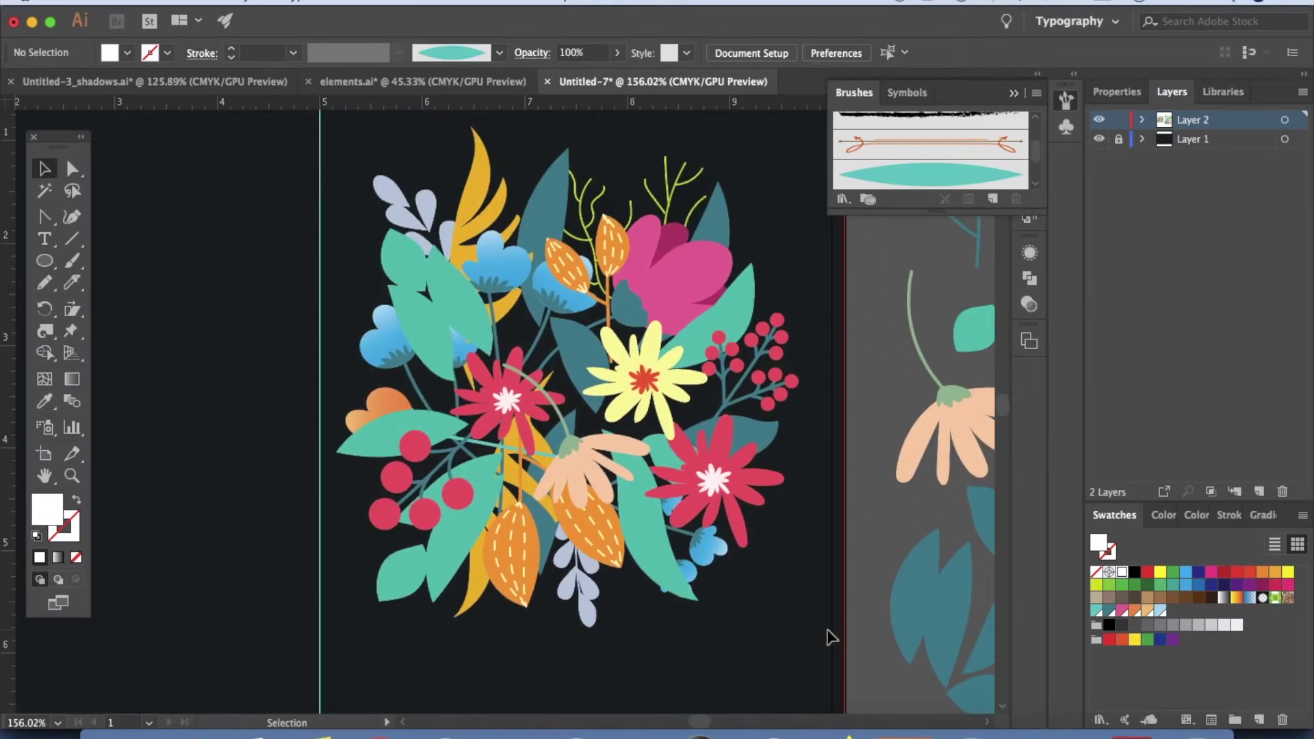
{"action": "scroll", "coordinate": [826, 633], "scroll_direction": "right", "scroll_amount": 5}
{"action": "scroll", "coordinate": [827, 630], "scroll_direction": "down", "scroll_amount": 2}
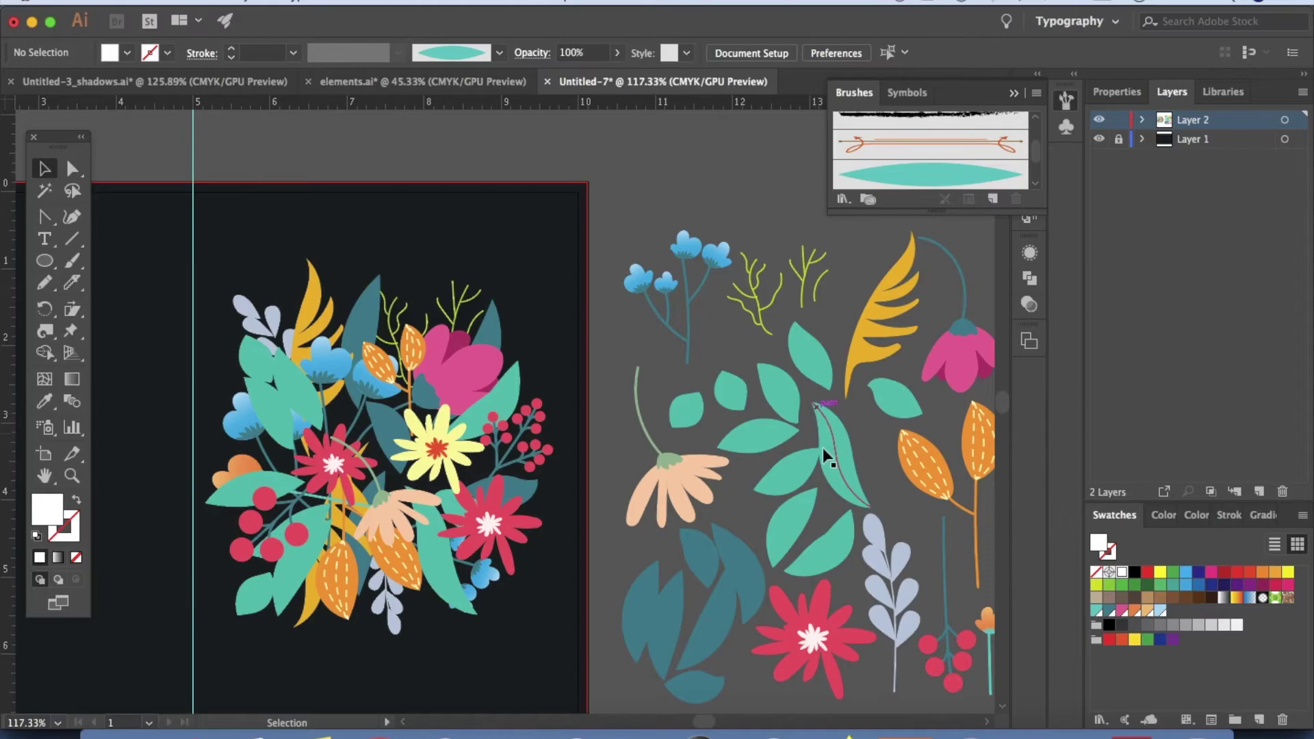
{"action": "scroll", "coordinate": [933, 507], "scroll_direction": "down", "scroll_amount": 2}
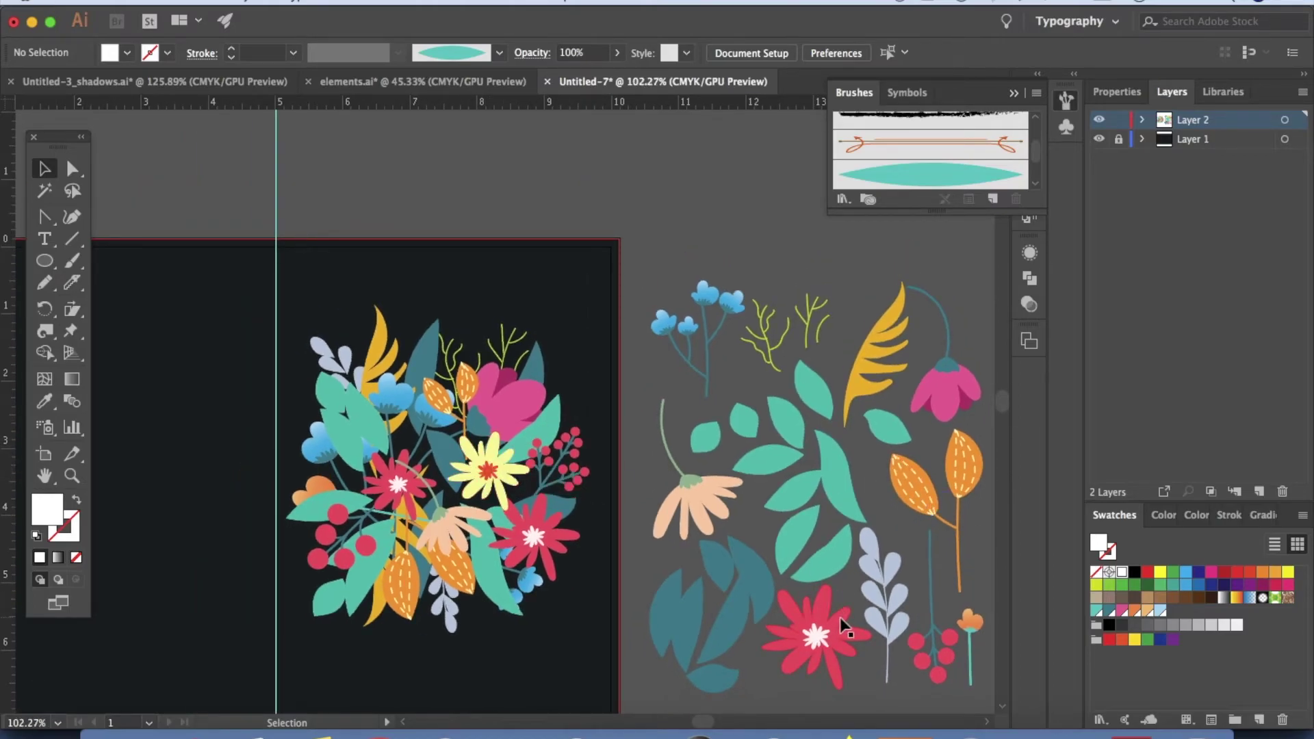
{"action": "left_click", "coordinate": [811, 626]}
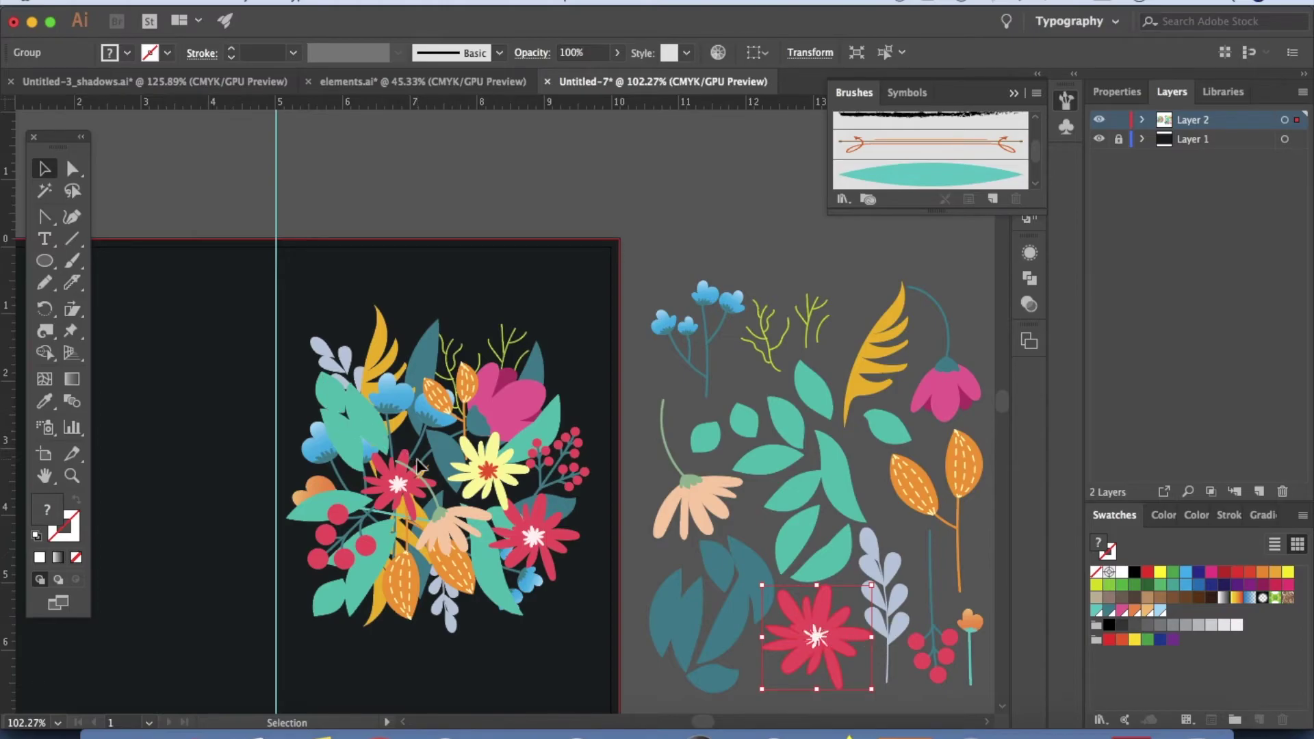
{"action": "scroll", "coordinate": [832, 633], "scroll_direction": "up", "scroll_amount": 1}
{"action": "scroll", "coordinate": [446, 387], "scroll_direction": "up", "scroll_amount": 4}
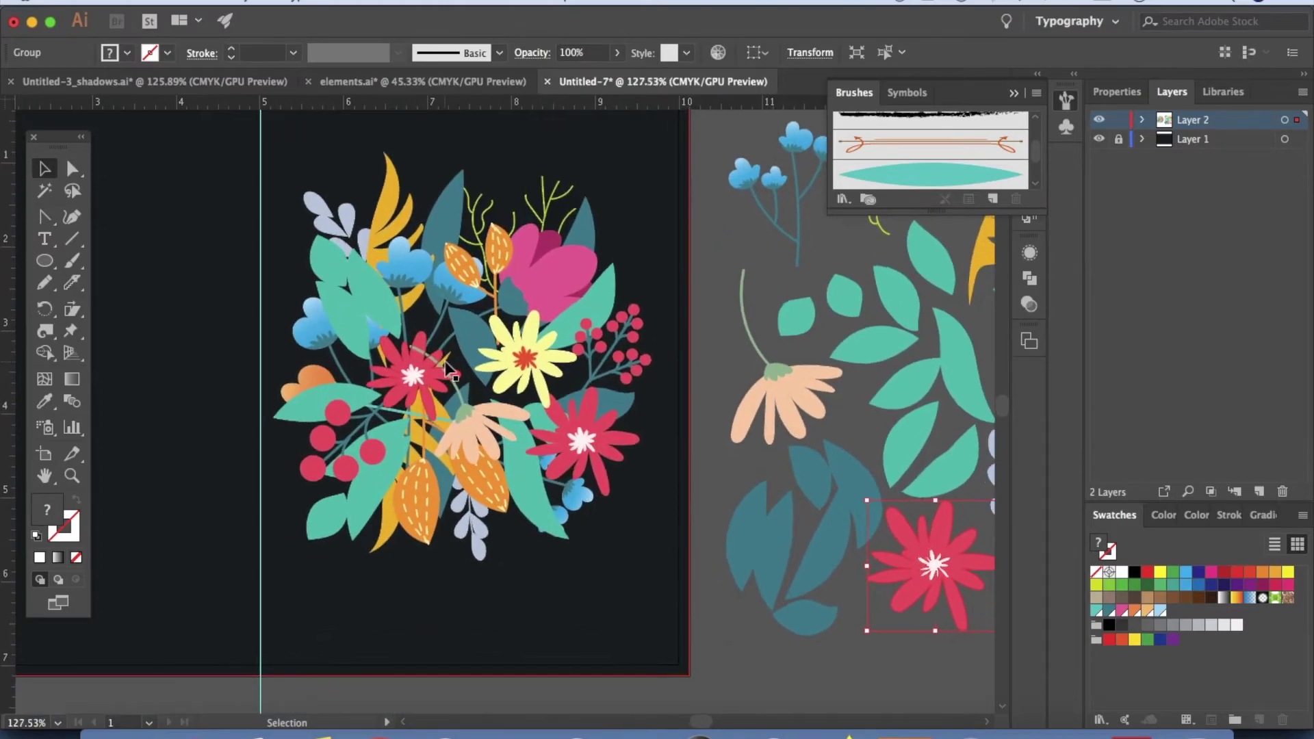
Lock the bouquet layer, Layer 2, and add a new layer above it.
{"action": "scroll", "coordinate": [479, 369], "scroll_direction": "up", "scroll_amount": 2}
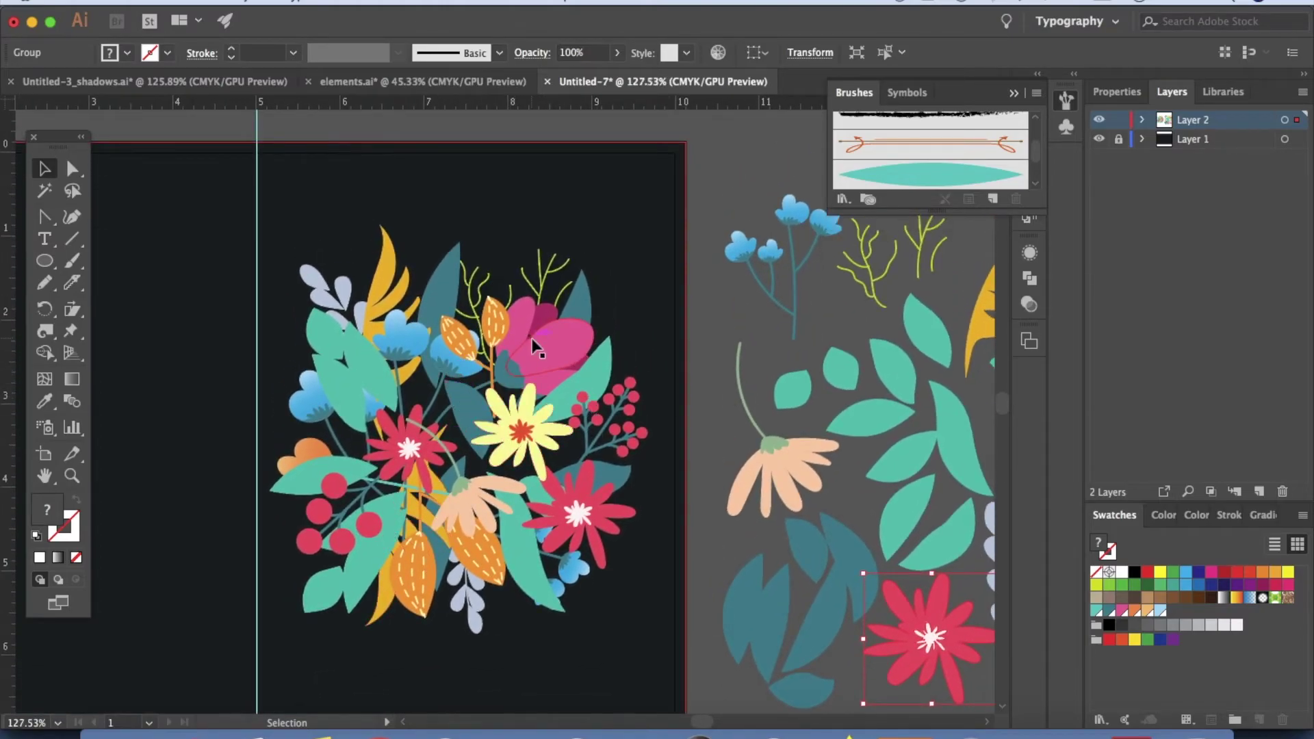
{"action": "scroll", "coordinate": [538, 399], "scroll_direction": "left", "scroll_amount": 3}
{"action": "scroll", "coordinate": [538, 399], "scroll_direction": "down", "scroll_amount": 1}
{"action": "left_click", "coordinate": [1118, 122]}
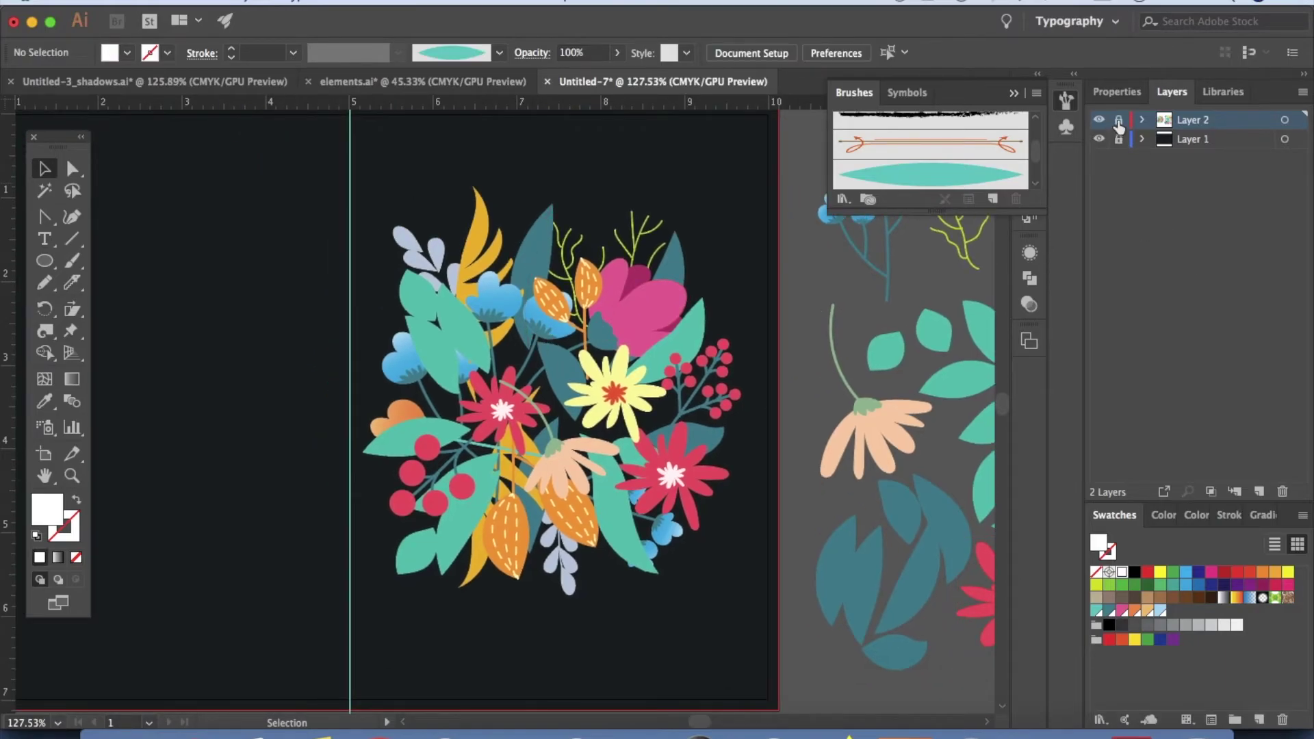
{"action": "left_click", "coordinate": [1259, 491]}
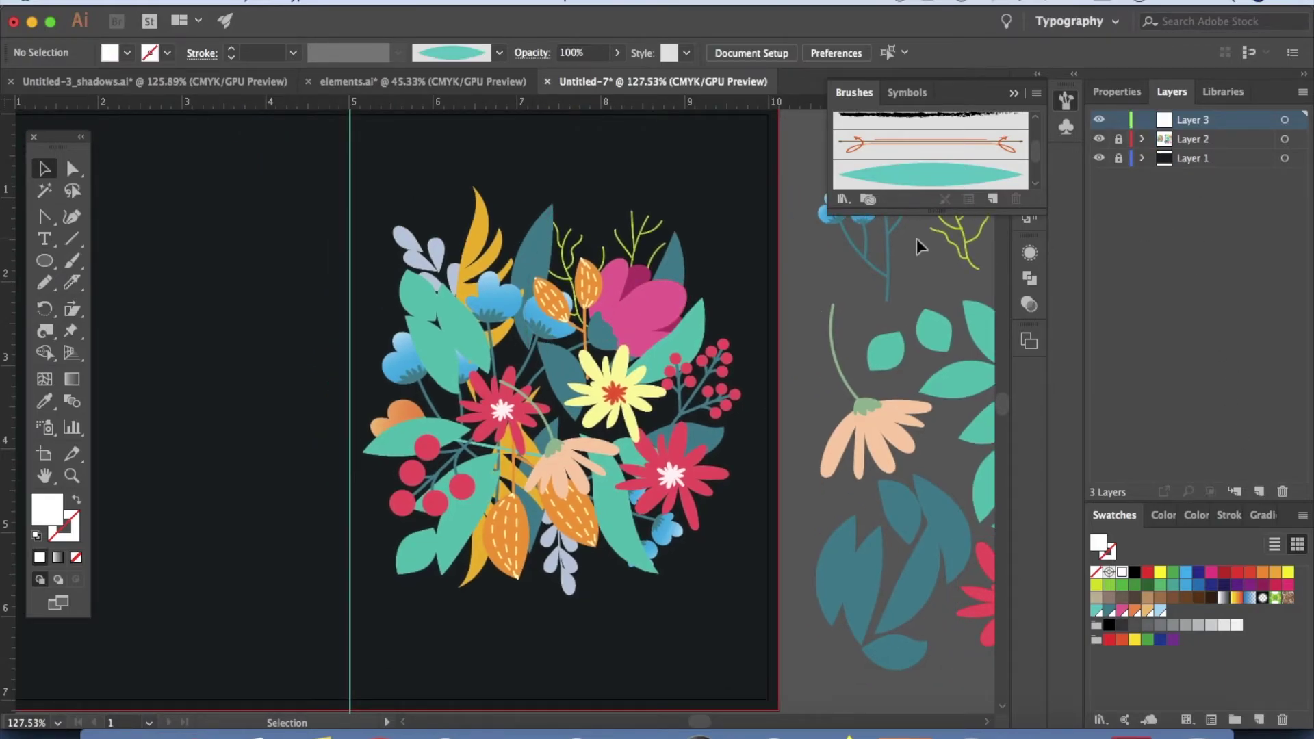
Add the text LOVE YOU on two lines over the bouquet on the new layer.
{"action": "key", "text": "t"}
{"action": "left_click", "coordinate": [559, 322]}
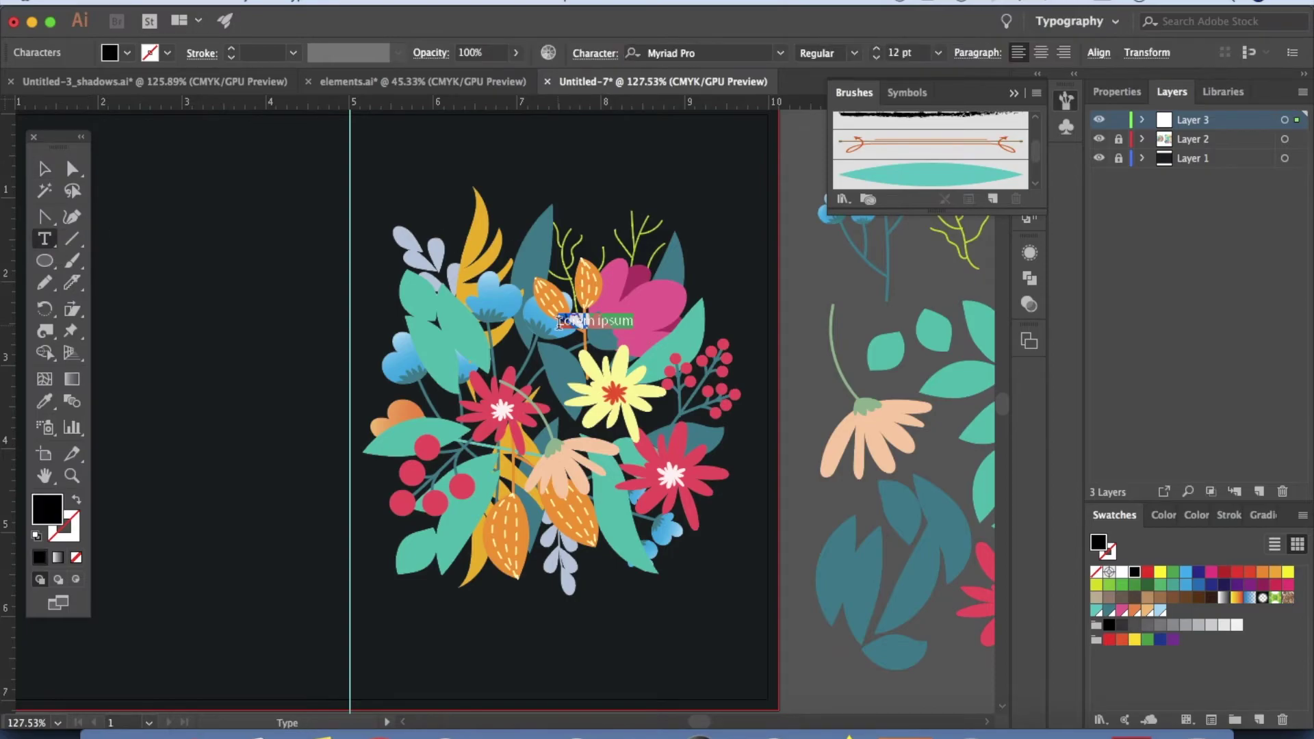
{"action": "type", "text": "lo"}
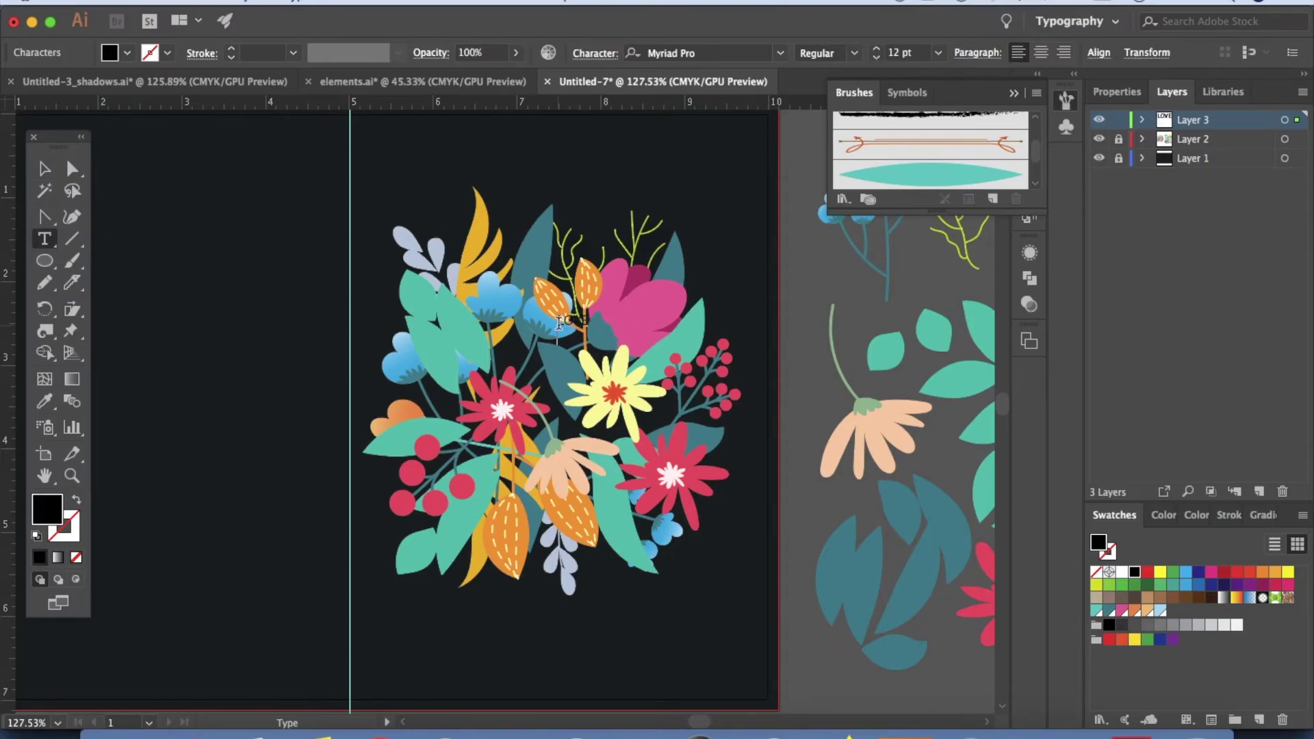
Format the LOVE YOU text in Arial Black at 100 pt with centered paragraph alignment.
{"action": "key", "text": "ctrl+a"}
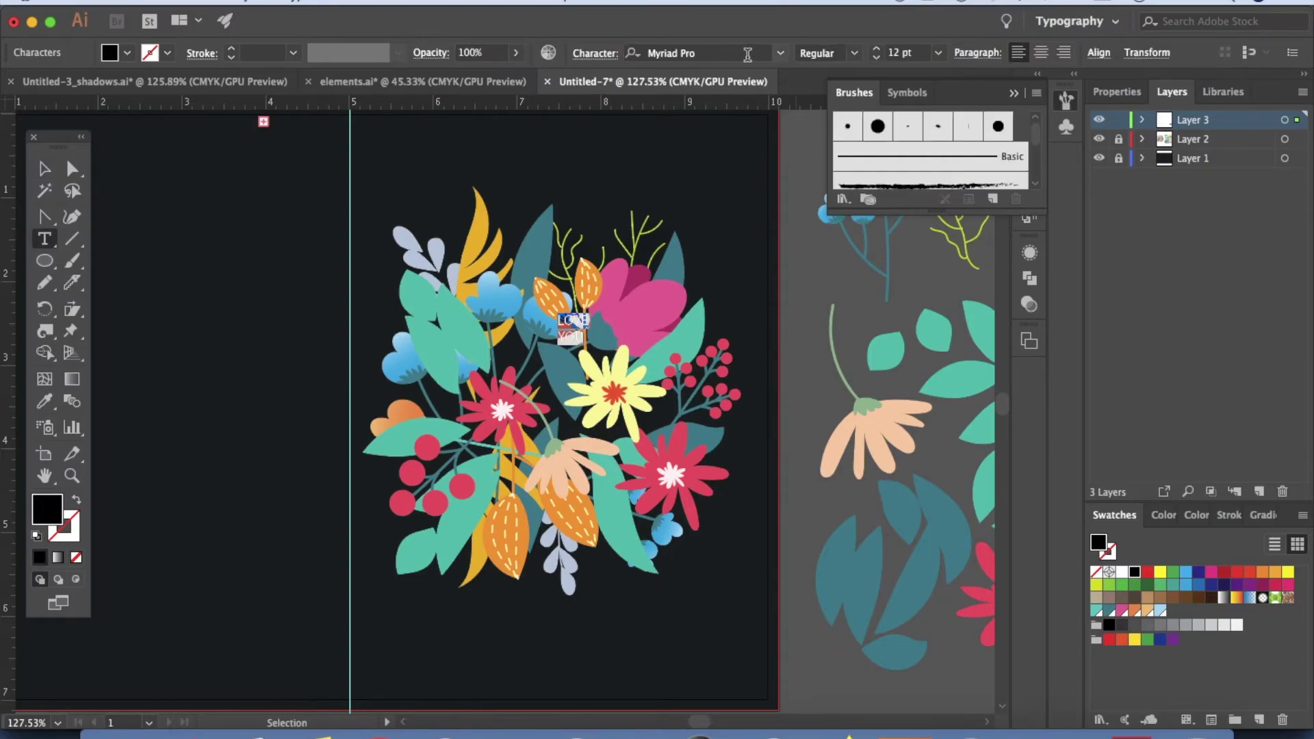
{"action": "left_click", "coordinate": [747, 55]}
{"action": "type", "text": "aria"}
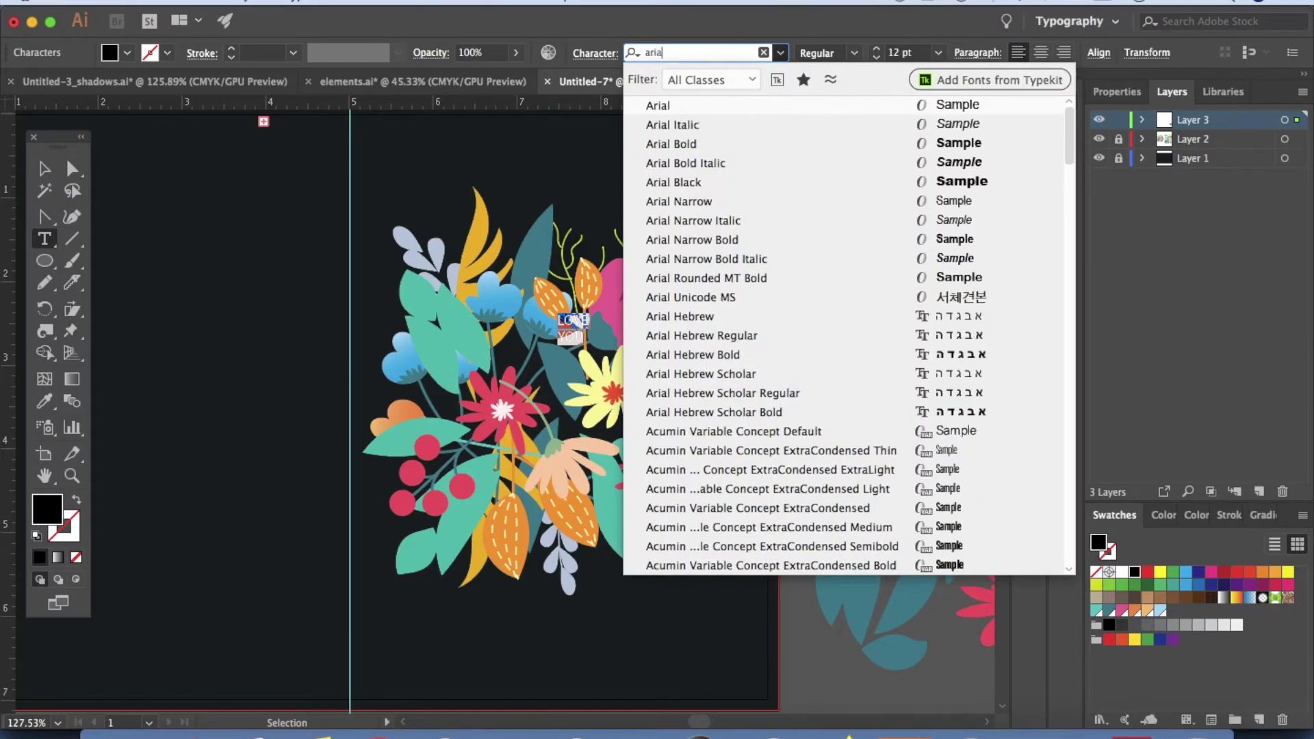
{"action": "left_click", "coordinate": [701, 184]}
{"action": "left_click", "coordinate": [892, 53]}
{"action": "type", "text": "100"}
{"action": "key", "text": "Return"}
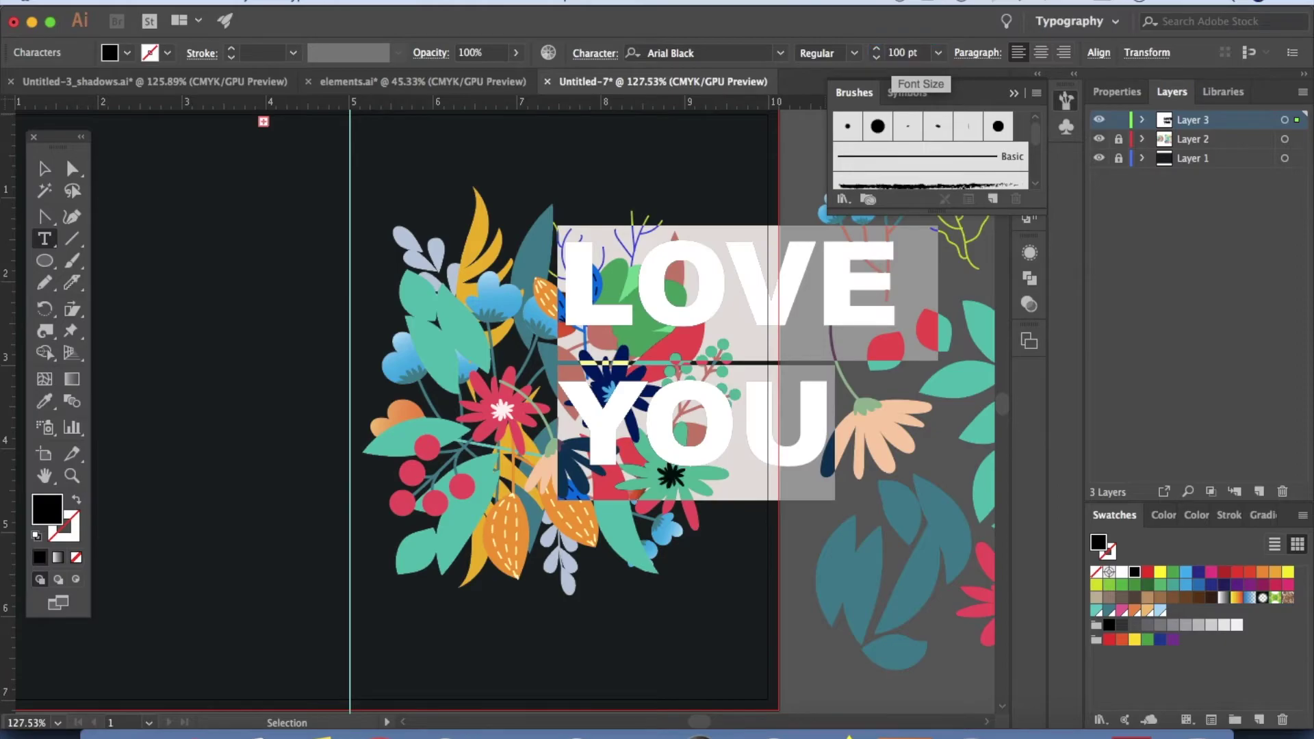
{"action": "left_click", "coordinate": [1041, 55]}
{"action": "key", "text": "Escape"}
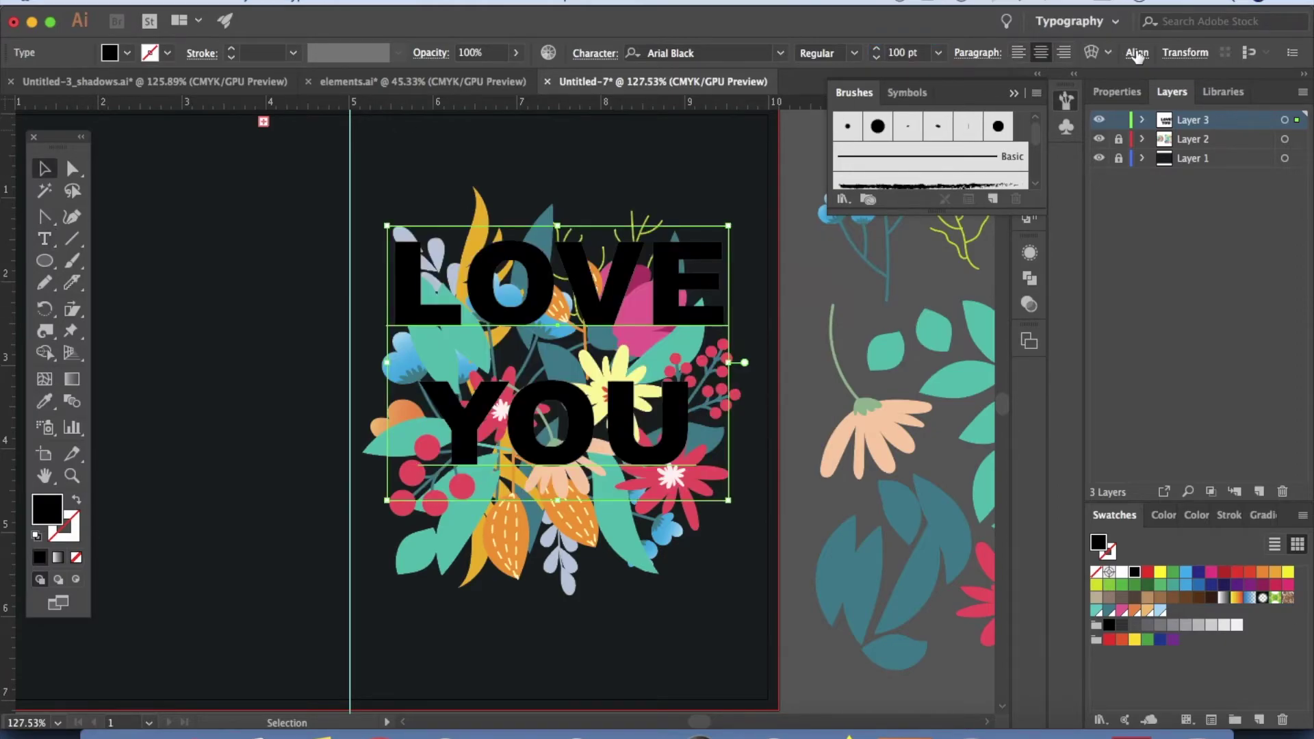
Center the LOVE YOU text vertically on the artboard and fill it with white.
{"action": "left_click", "coordinate": [1137, 53]}
{"action": "left_click", "coordinate": [1124, 210]}
{"action": "left_click", "coordinate": [1124, 210]}
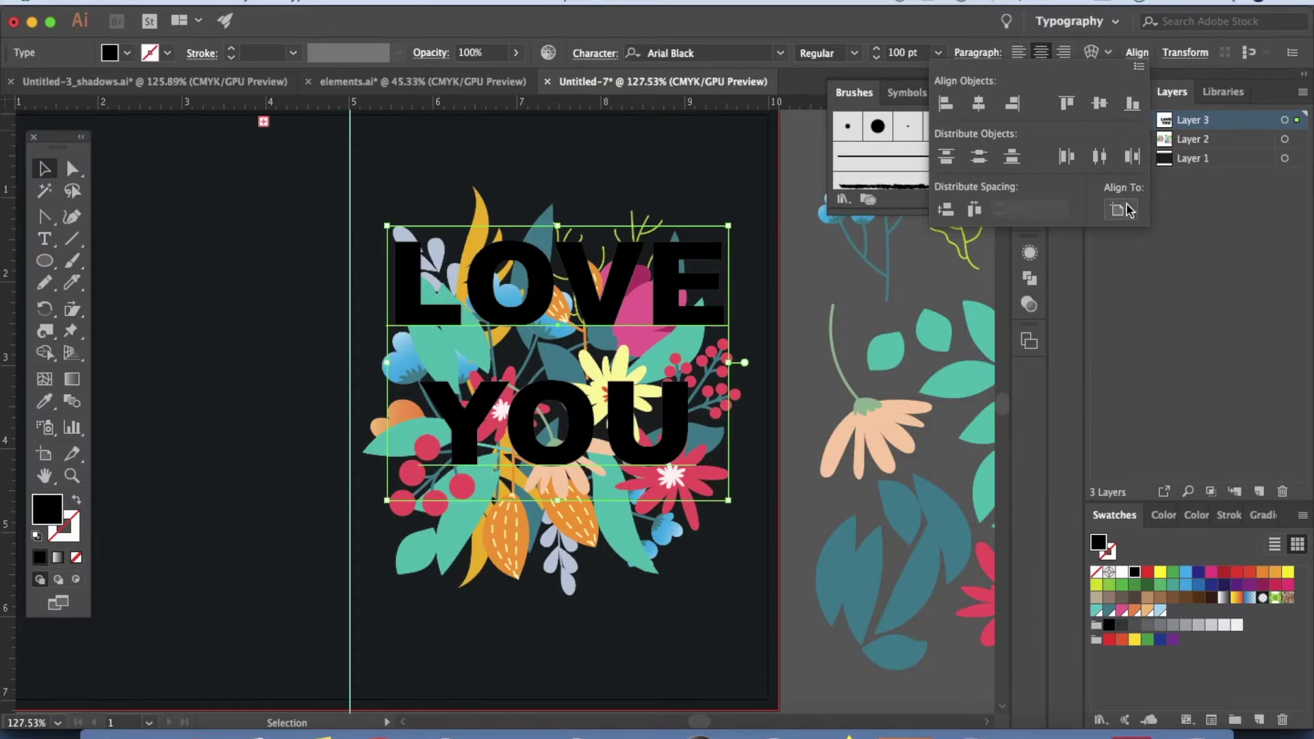
{"action": "left_click", "coordinate": [1099, 104]}
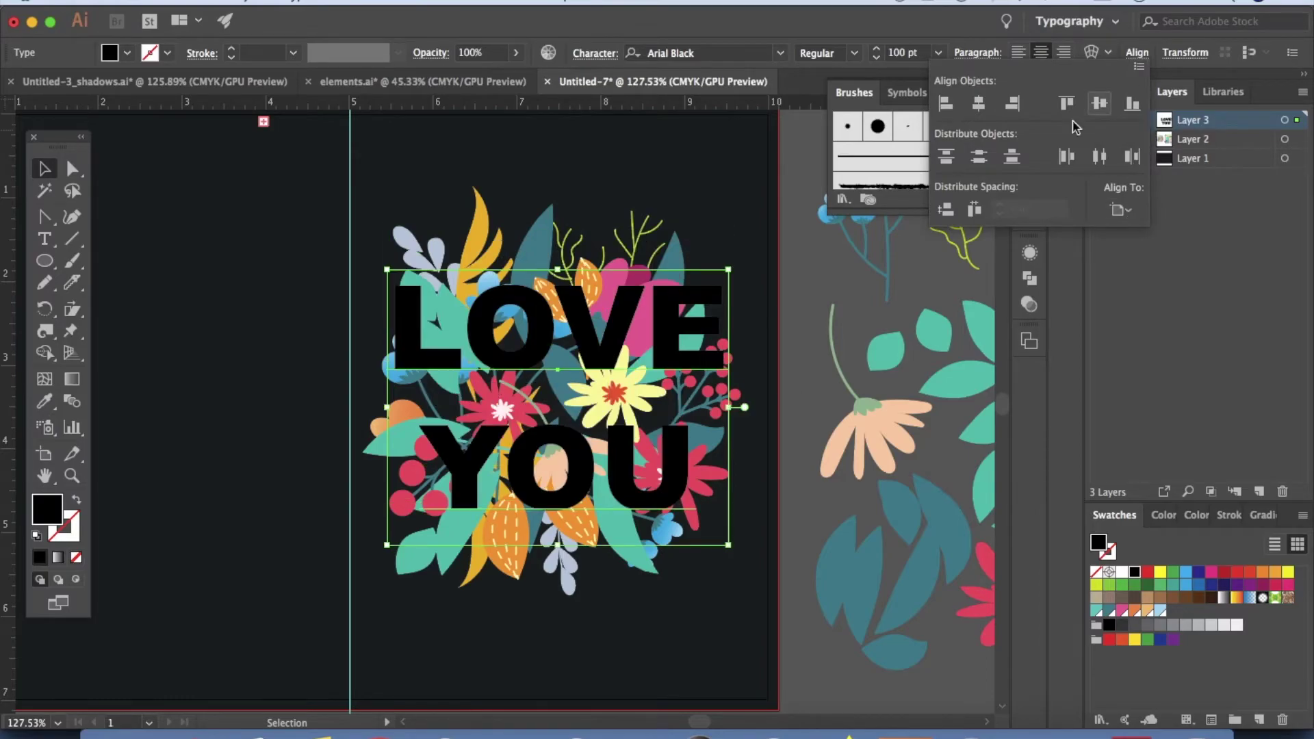
{"action": "left_click", "coordinate": [1125, 577]}
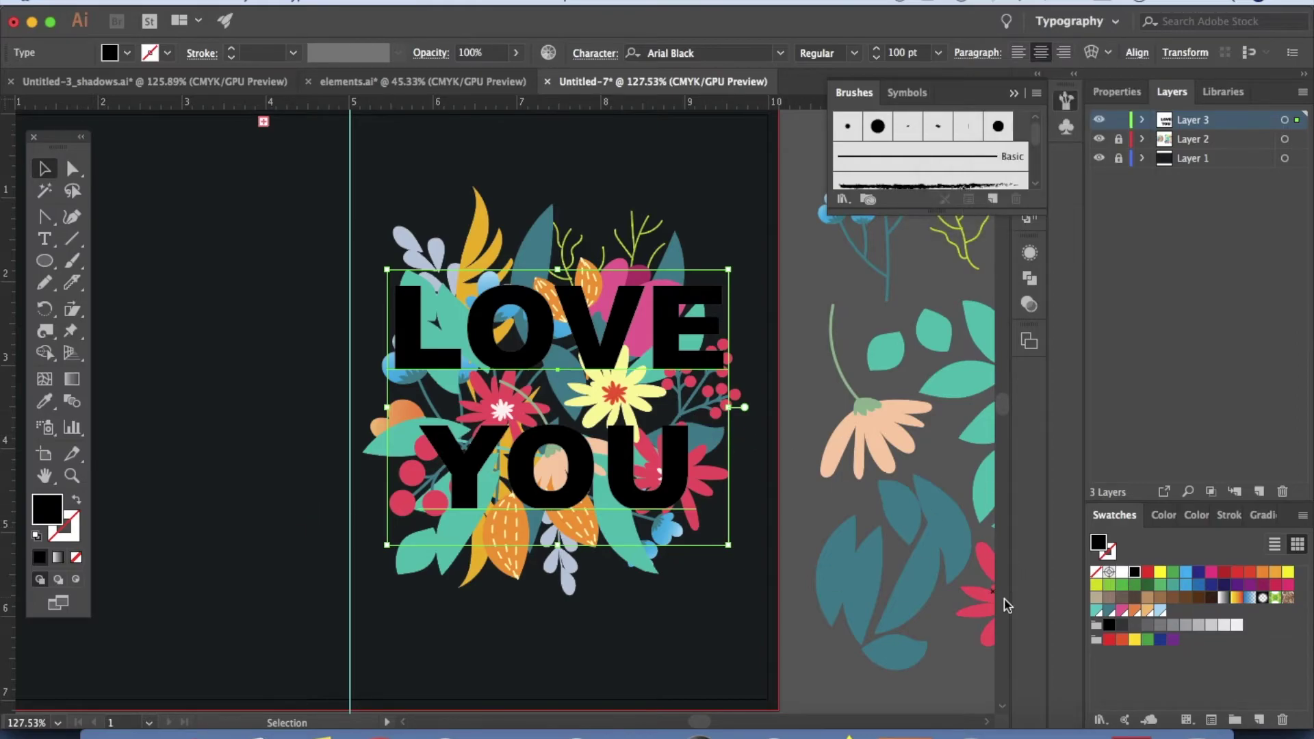
{"action": "left_click", "coordinate": [1121, 573]}
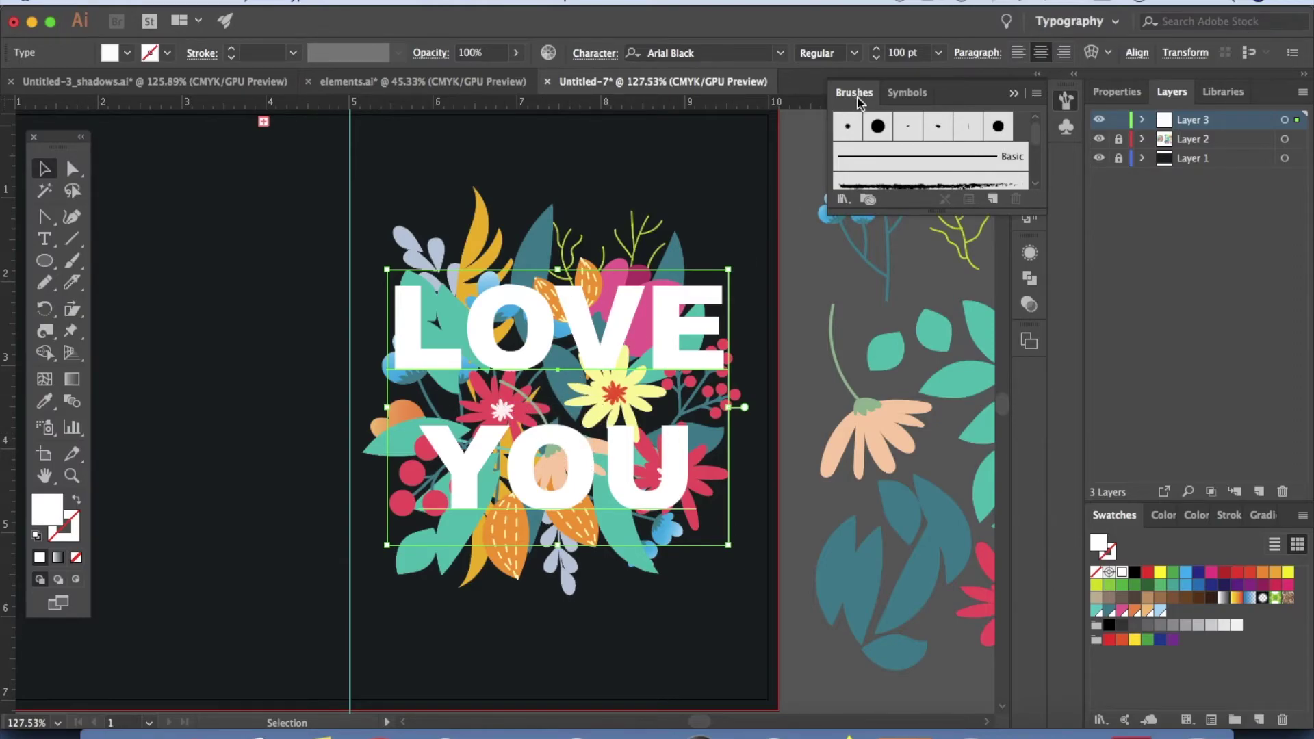
Reduce the text's space after paragraph to a negative value, pulling YOU up closer beneath LOVE.
{"action": "left_click", "coordinate": [978, 54]}
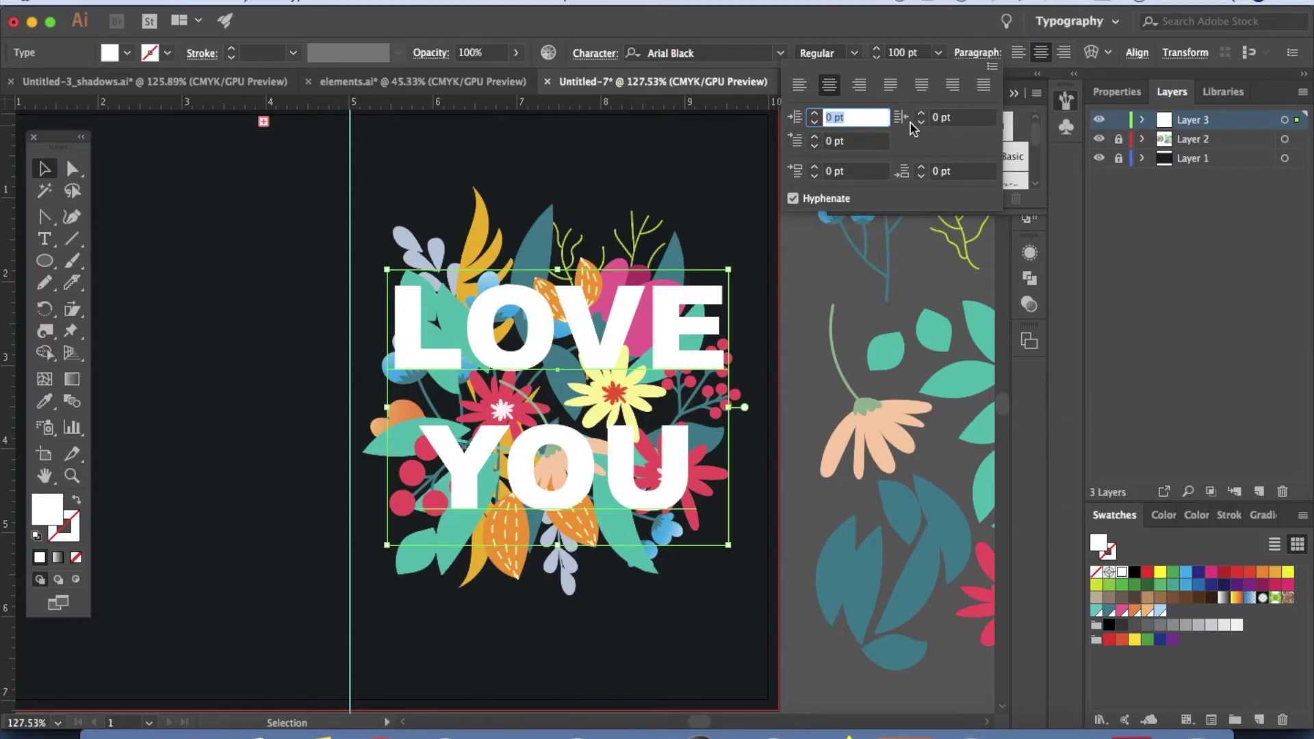
{"action": "left_click", "coordinate": [921, 176]}
{"action": "left_click", "coordinate": [921, 176]}
{"action": "left_click", "coordinate": [921, 176]}
{"action": "left_click", "coordinate": [921, 176]}
{"action": "left_click", "coordinate": [920, 176]}
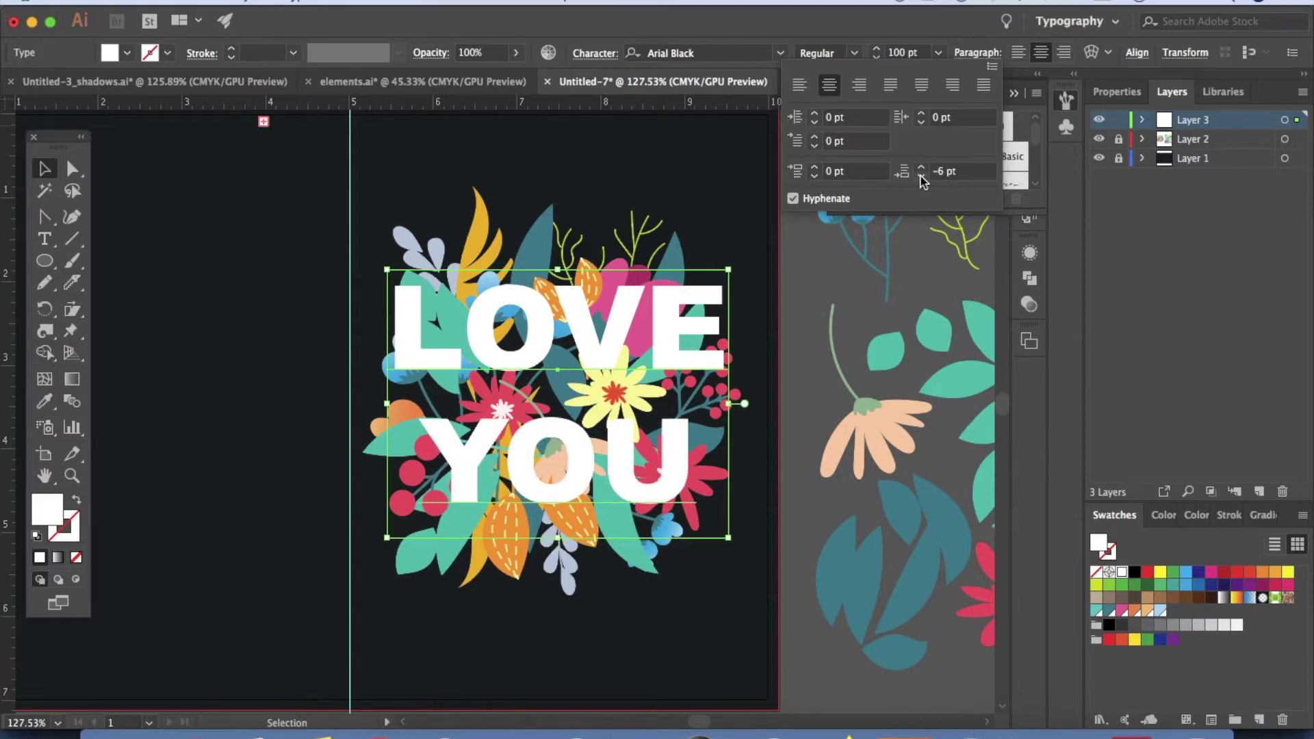
{"action": "left_click", "coordinate": [921, 175]}
{"action": "left_click", "coordinate": [921, 176]}
{"action": "left_click", "coordinate": [921, 176]}
{"action": "left_click", "coordinate": [921, 176]}
{"action": "left_click", "coordinate": [921, 176]}
{"action": "left_click", "coordinate": [921, 176]}
{"action": "left_click", "coordinate": [921, 176]}
{"action": "left_click", "coordinate": [921, 176]}
{"action": "left_click", "coordinate": [921, 176]}
{"action": "left_click", "coordinate": [921, 176]}
{"action": "left_click", "coordinate": [921, 176]}
{"action": "left_click", "coordinate": [921, 176]}
{"action": "left_click", "coordinate": [921, 176]}
{"action": "left_click", "coordinate": [921, 176]}
{"action": "left_click", "coordinate": [921, 176]}
{"action": "left_click", "coordinate": [921, 176]}
{"action": "left_click", "coordinate": [921, 176]}
{"action": "left_click", "coordinate": [921, 176]}
{"action": "left_click", "coordinate": [921, 176]}
{"action": "left_click", "coordinate": [921, 176]}
{"action": "left_click", "coordinate": [921, 175]}
{"action": "left_click", "coordinate": [921, 176]}
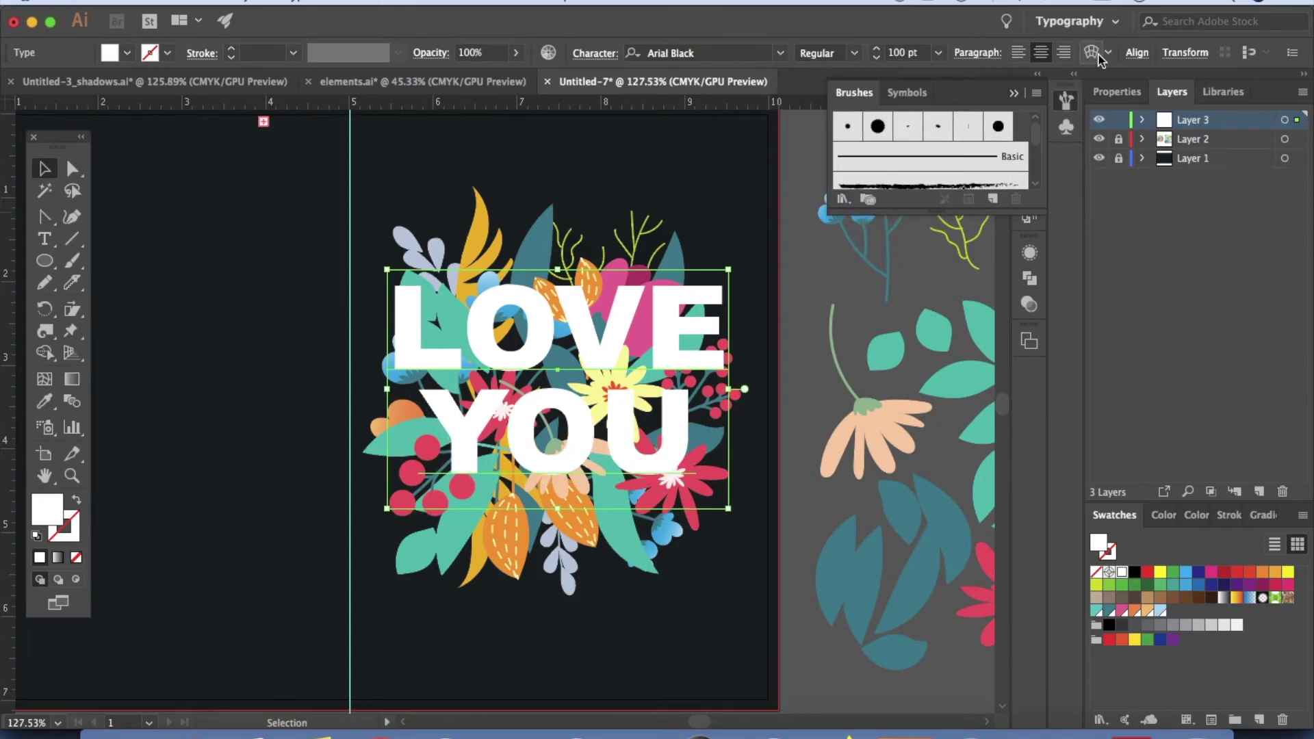
Recenter the tightened LOVE YOU text vertically on the artboard and deselect it.
{"action": "left_click", "coordinate": [1135, 54]}
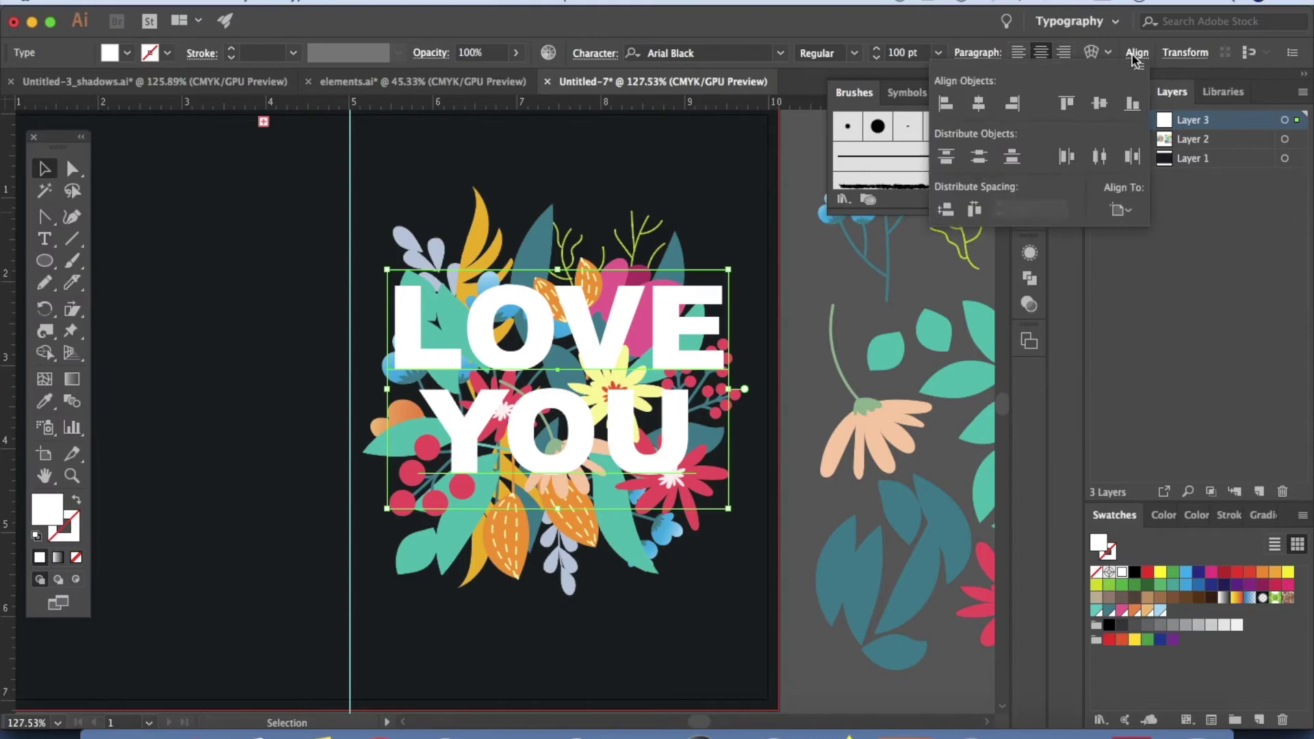
{"action": "left_click", "coordinate": [1099, 102]}
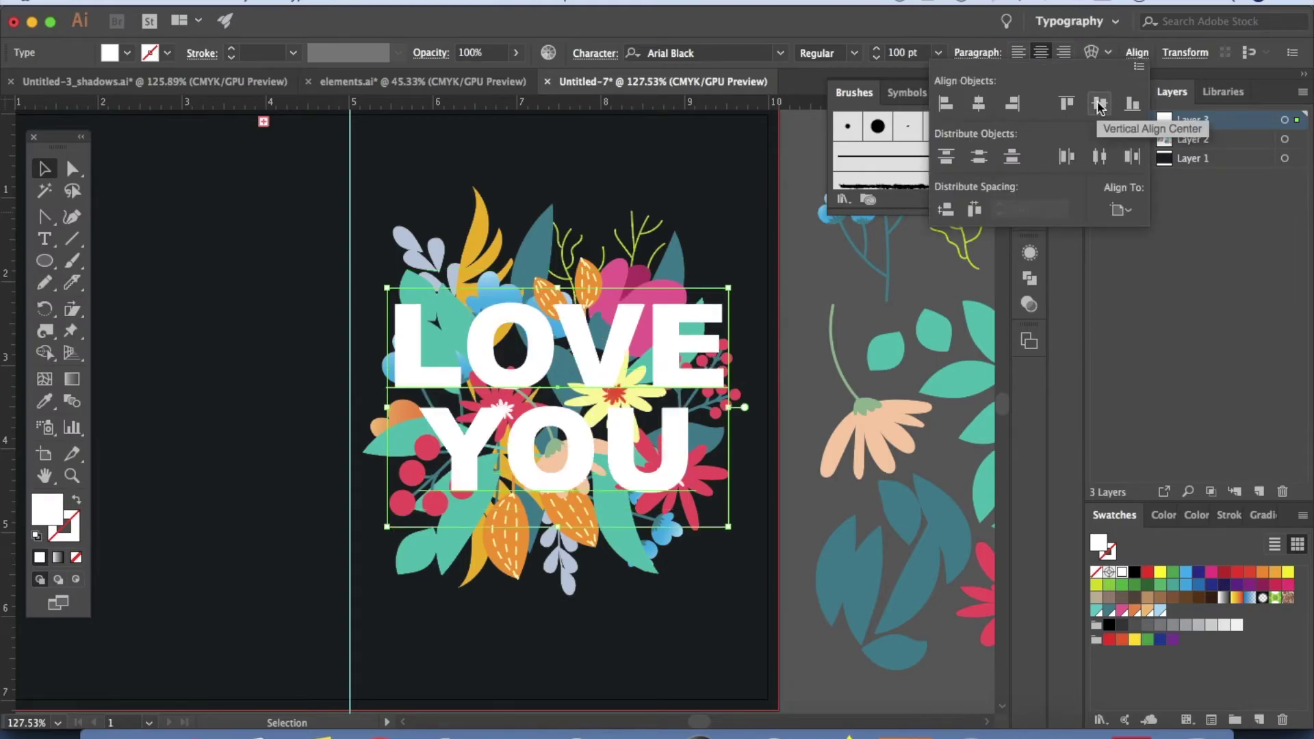
{"action": "left_click", "coordinate": [806, 370]}
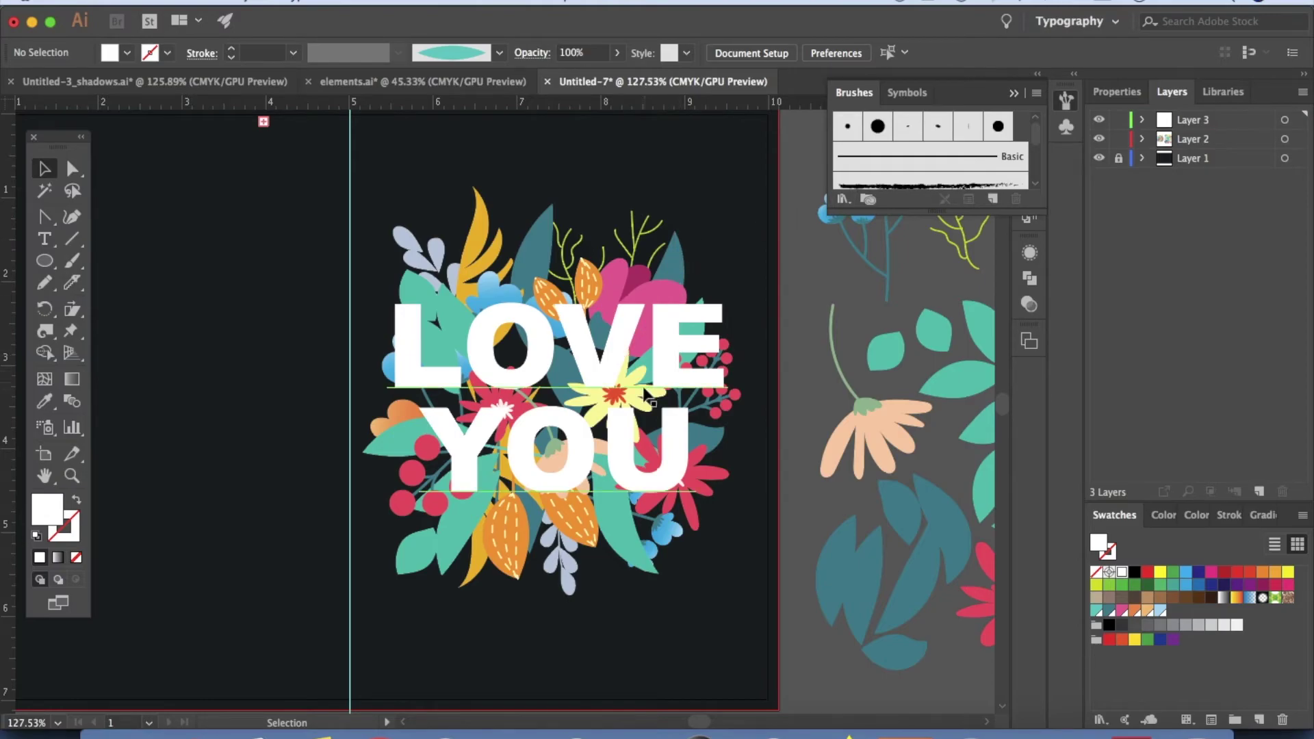
Lock the text layer and select the peach flower behind the O of YOU on Layer 2.
{"action": "left_click", "coordinate": [1119, 121]}
{"action": "left_click", "coordinate": [1196, 141]}
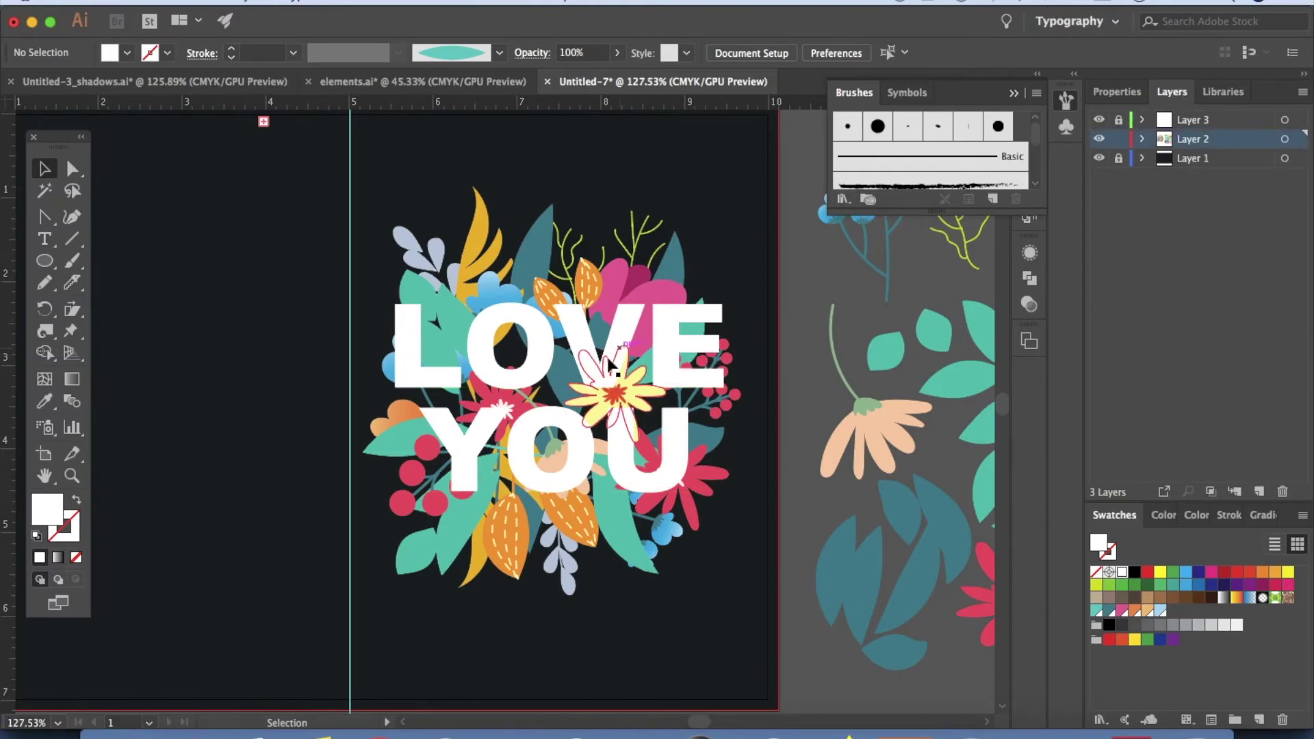
{"action": "left_click", "coordinate": [643, 407]}
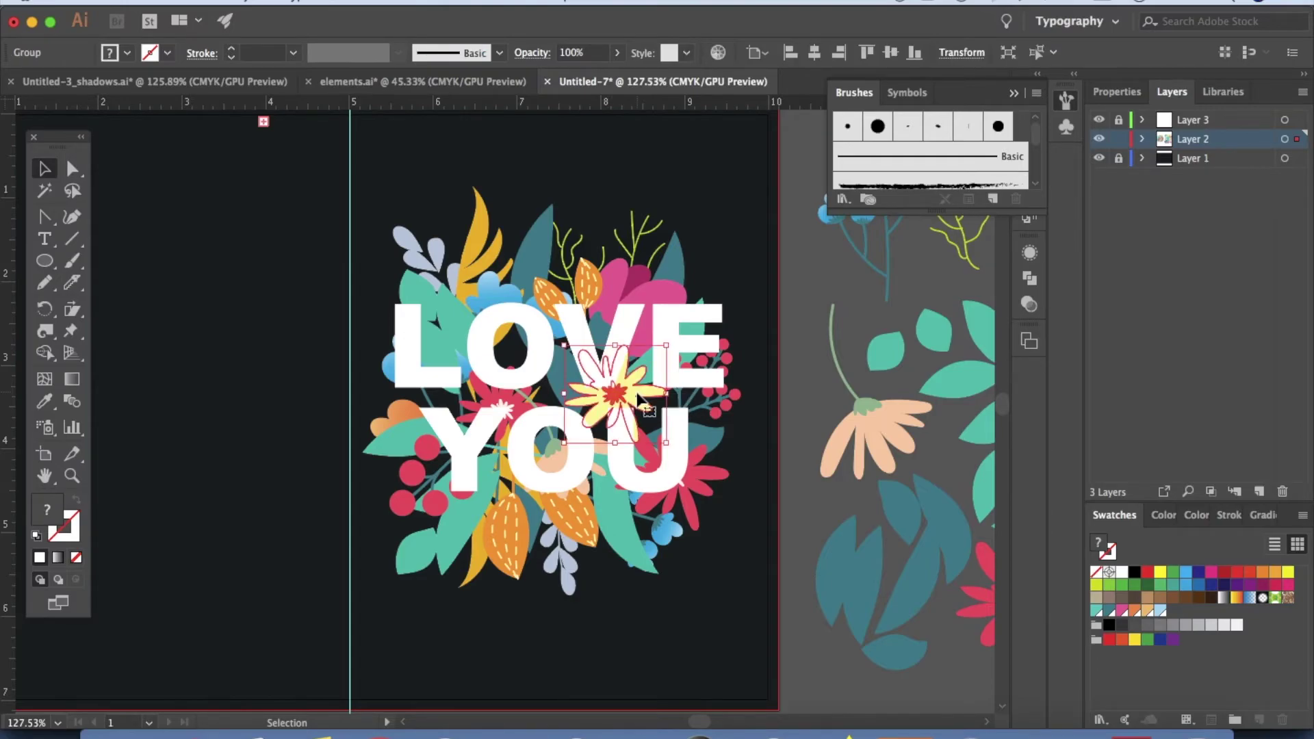
{"action": "left_click", "coordinate": [594, 462]}
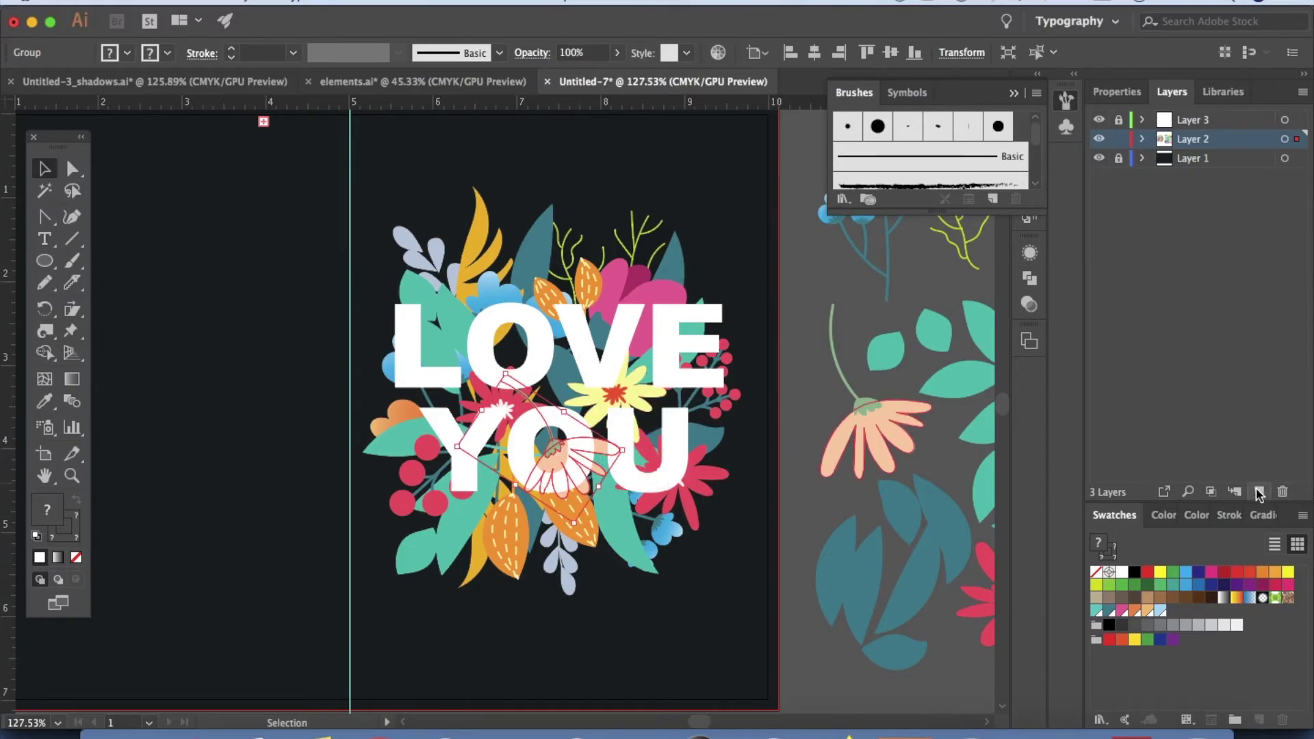
Add a new layer above the text layer and copy the peach flower from Layer 2.
{"action": "left_click", "coordinate": [1130, 119]}
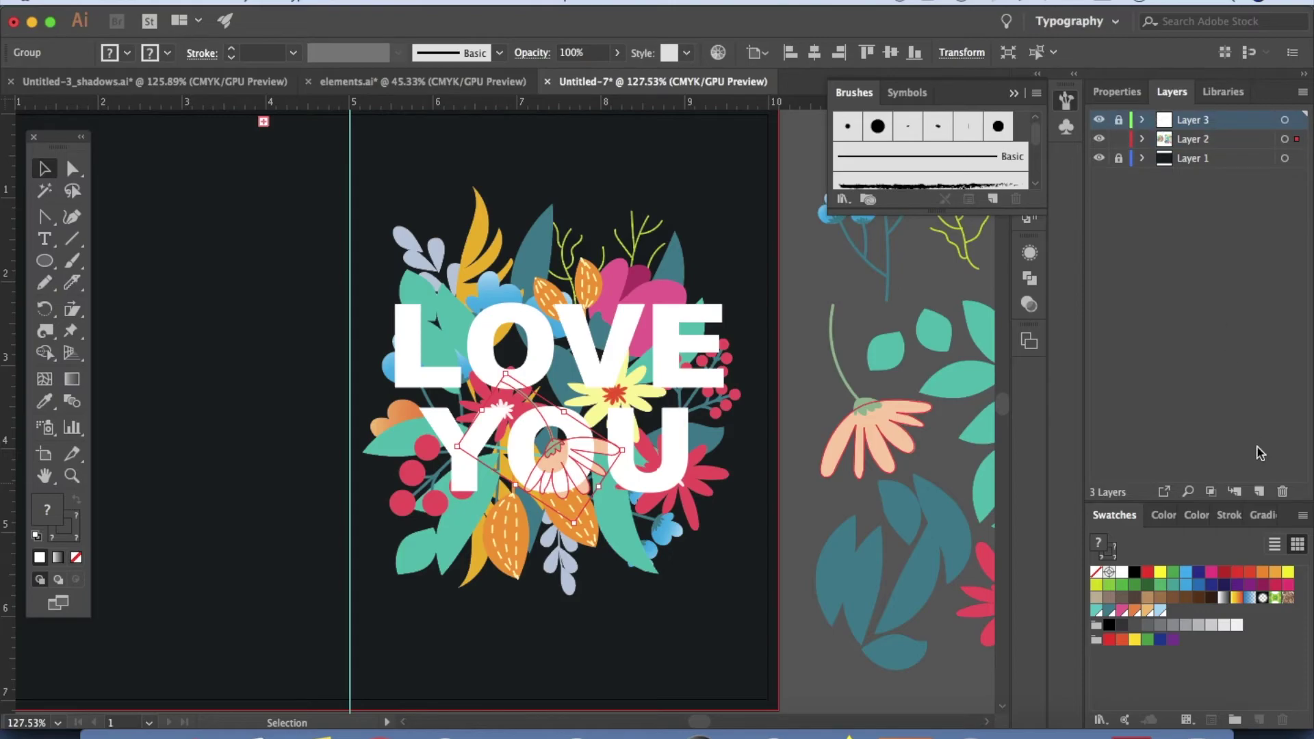
{"action": "left_click", "coordinate": [1259, 493]}
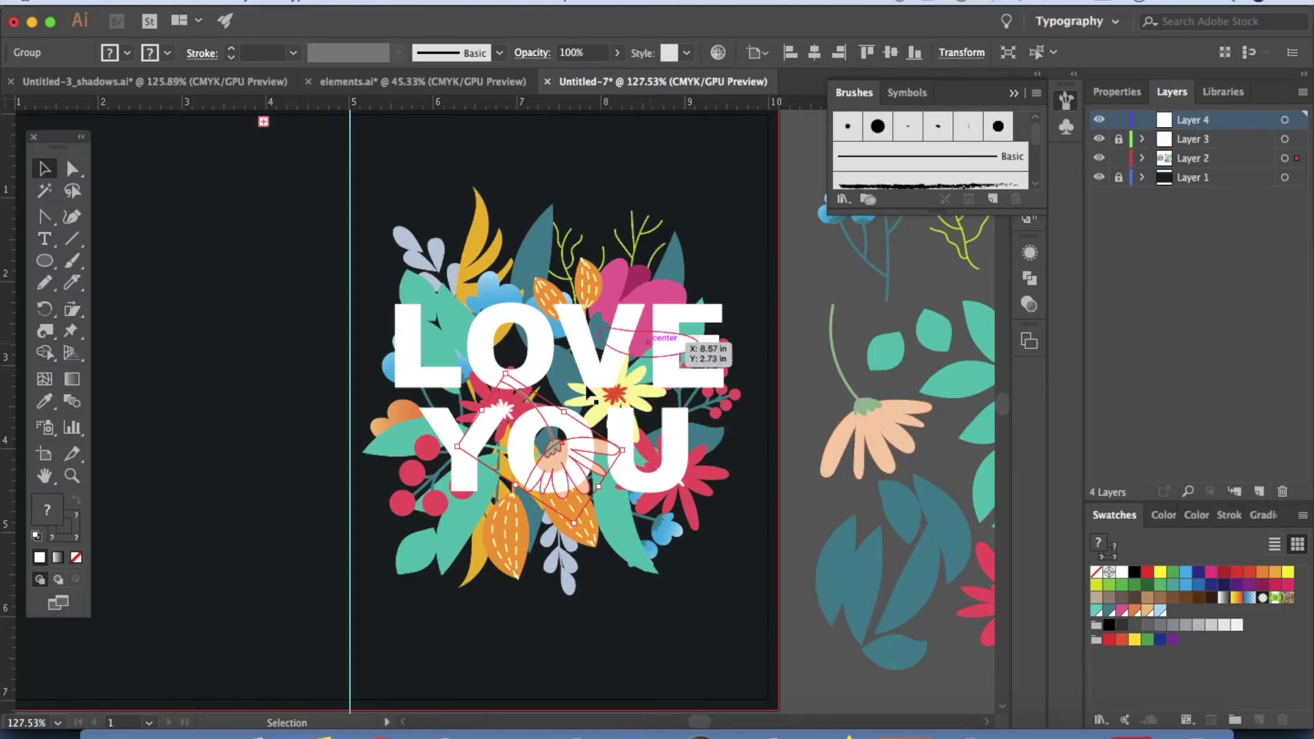
{"action": "key", "text": "a"}
{"action": "left_click", "coordinate": [575, 409]}
{"action": "key", "text": "v"}
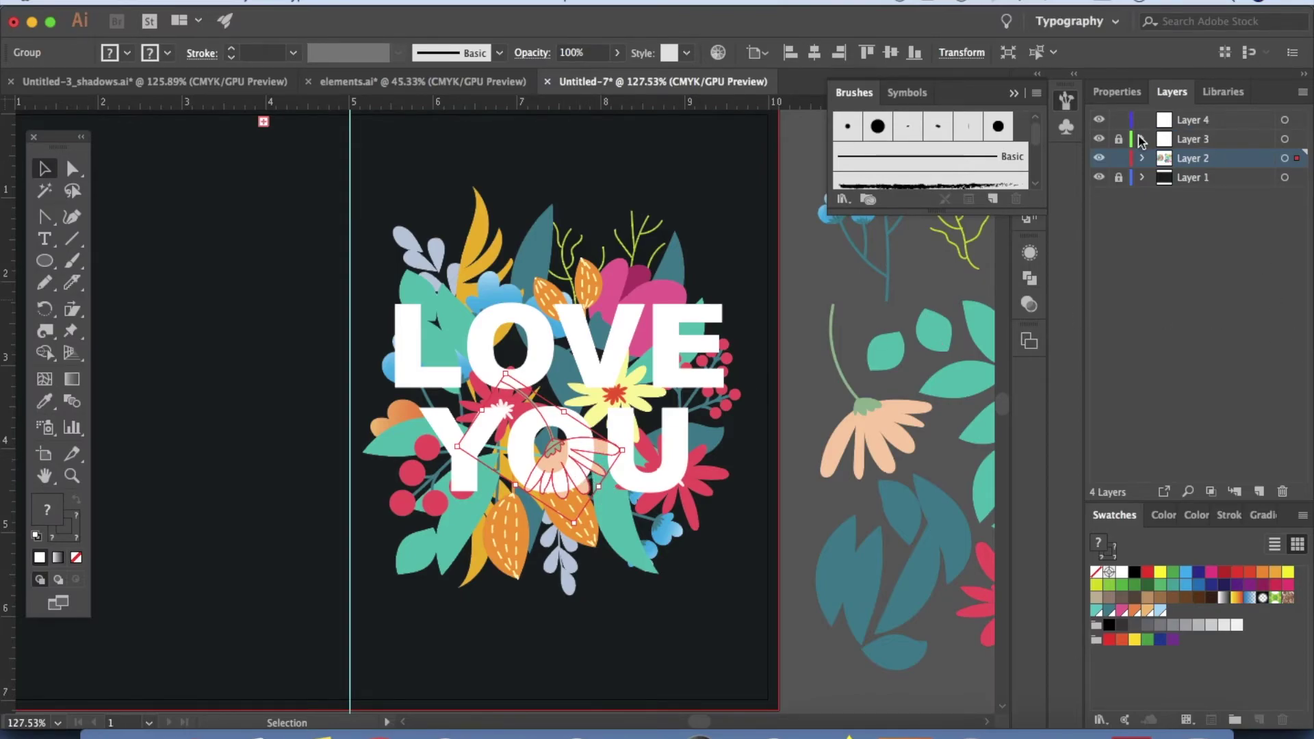
Lock Layer 2 and paste the peach flower in place on Layer 4, in front of the text.
{"action": "left_click", "coordinate": [1118, 158]}
{"action": "left_click", "coordinate": [1188, 121]}
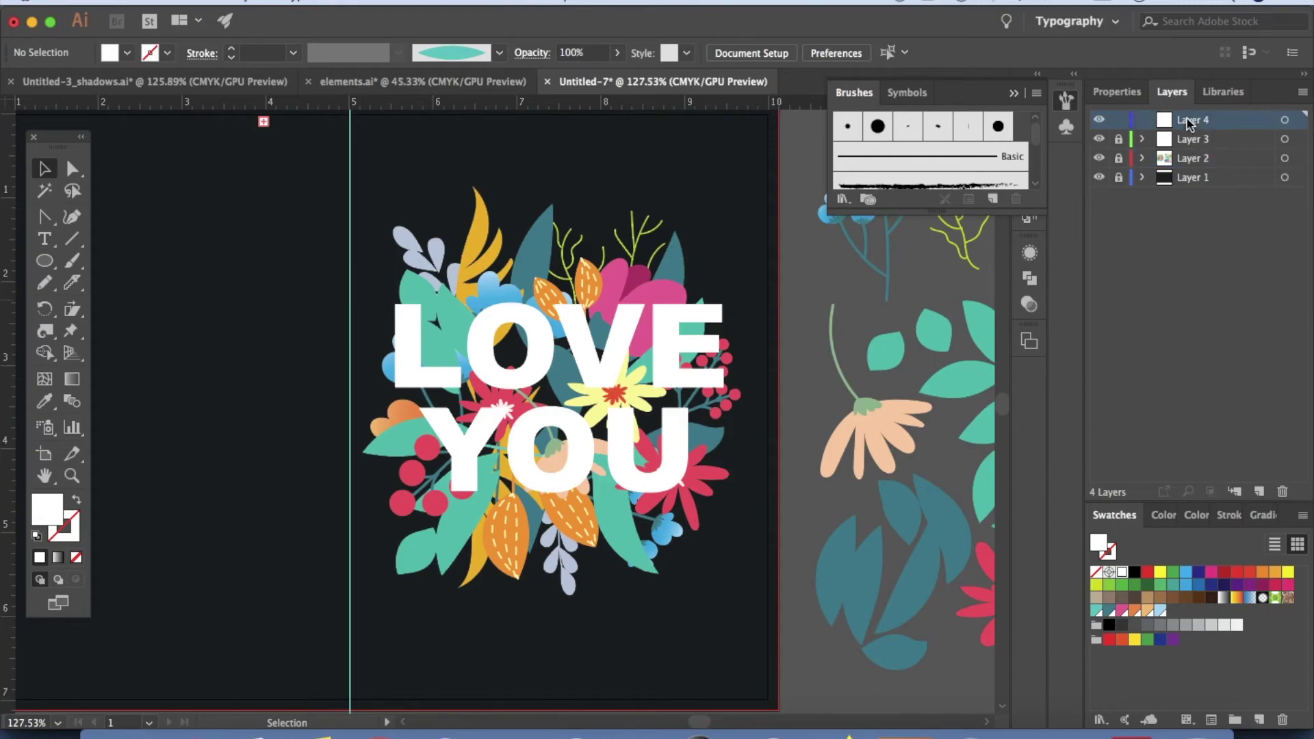
{"action": "key", "text": "a"}
{"action": "key", "text": "super+v"}
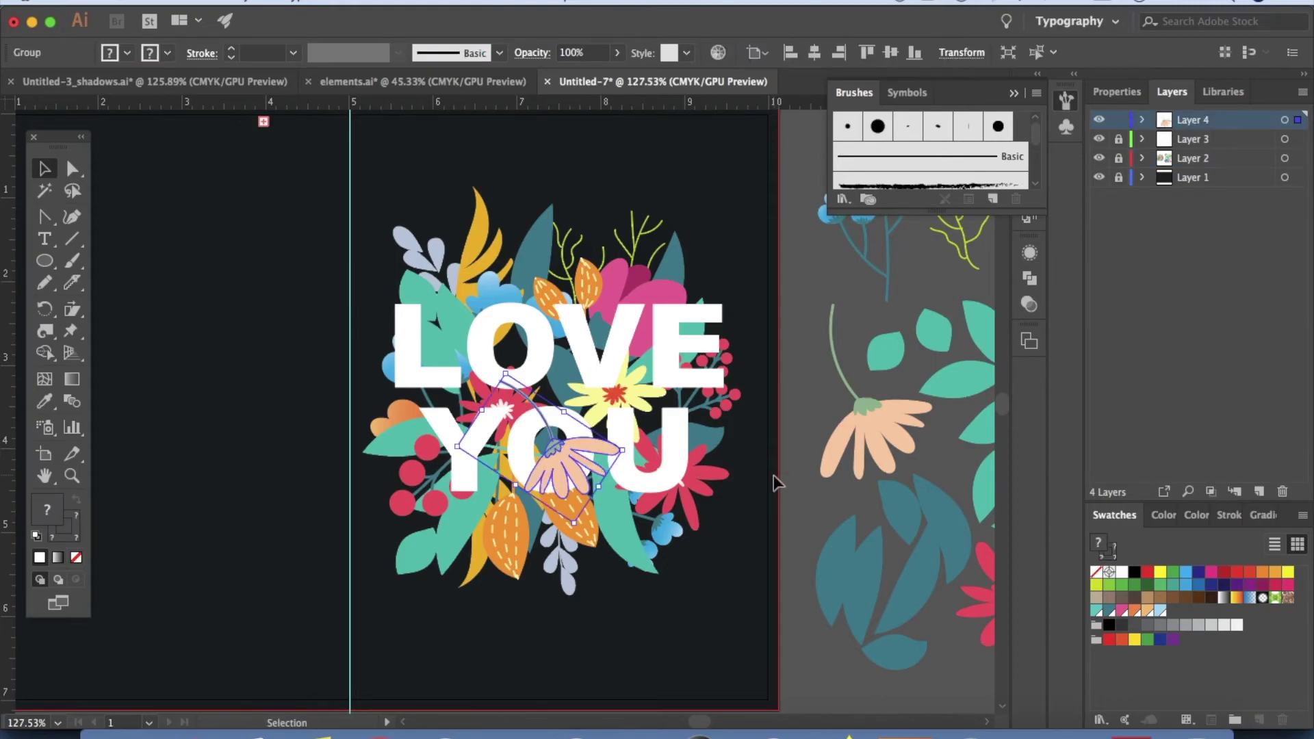
{"action": "left_click", "coordinate": [812, 488]}
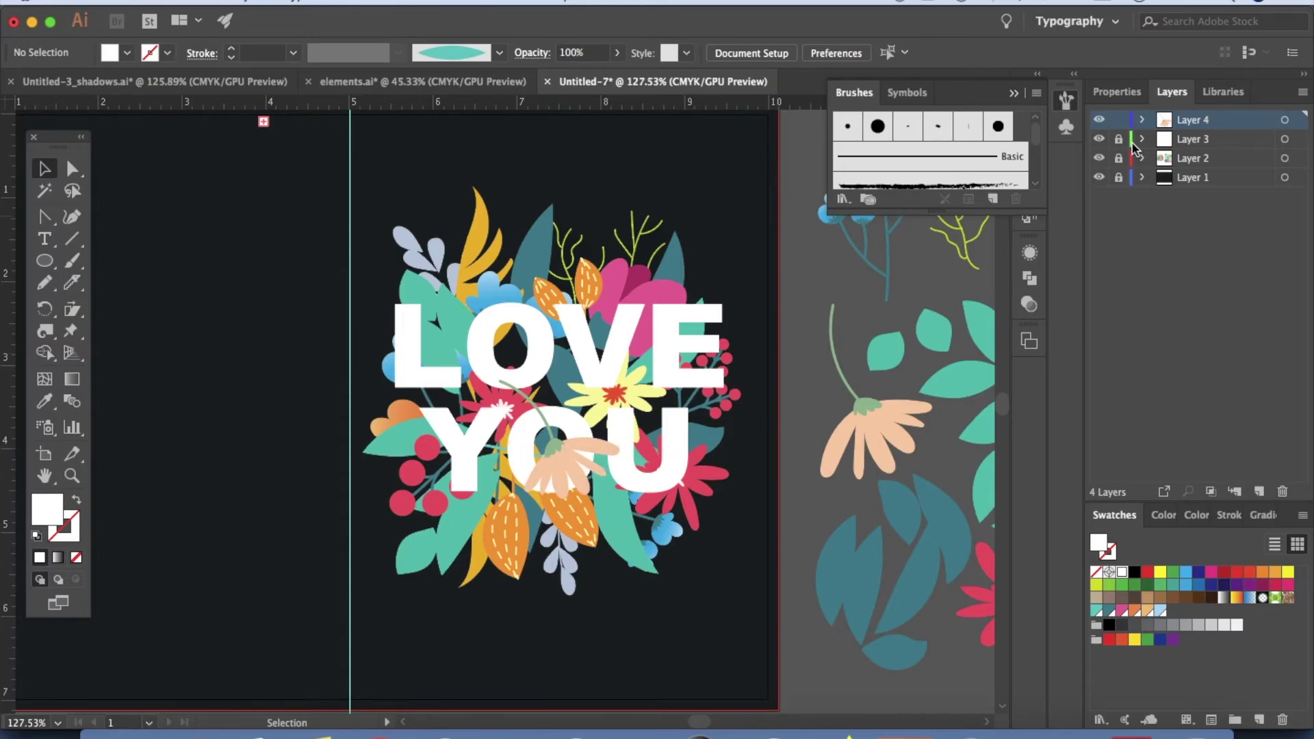
Convert the LOVE YOU text to outlines, with Layer 4 locked and the text layer unlocked.
{"action": "left_click", "coordinate": [1118, 121]}
{"action": "left_click", "coordinate": [1120, 141]}
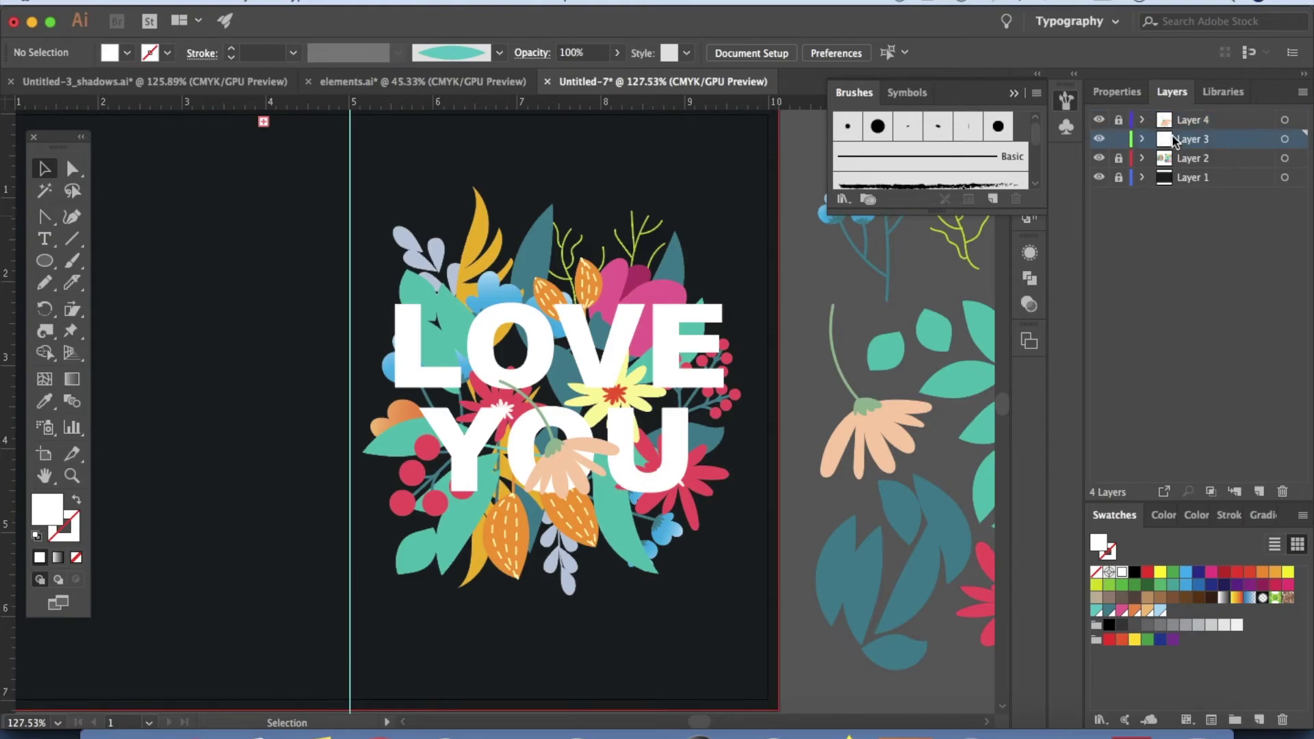
{"action": "left_click", "coordinate": [536, 334]}
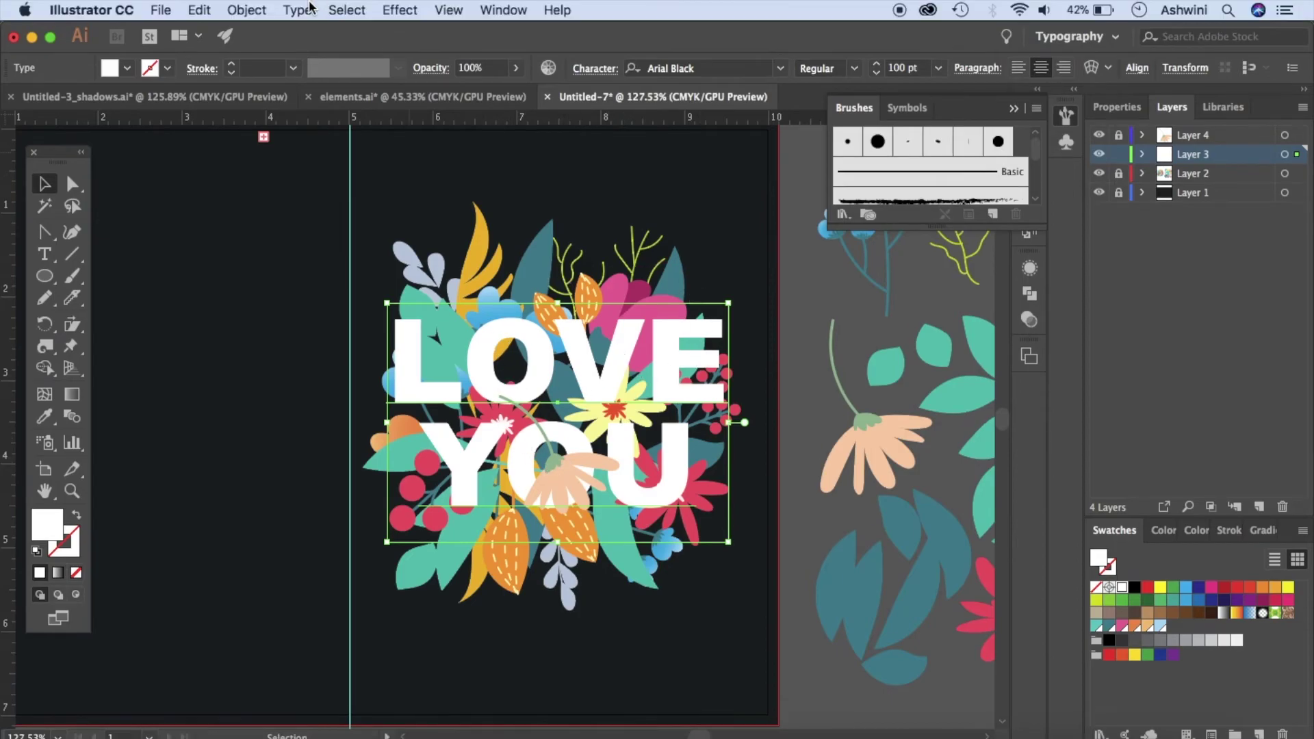
{"action": "left_click", "coordinate": [297, 10]}
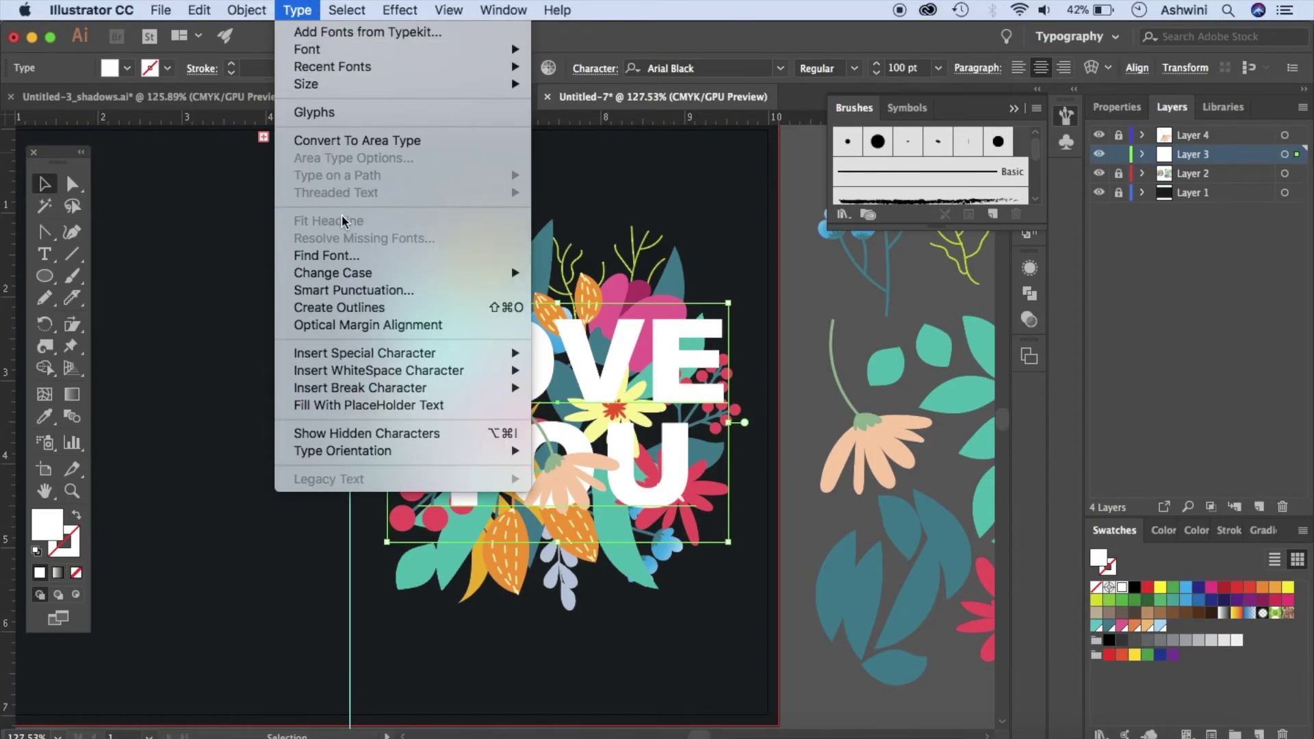
{"action": "left_click", "coordinate": [343, 307]}
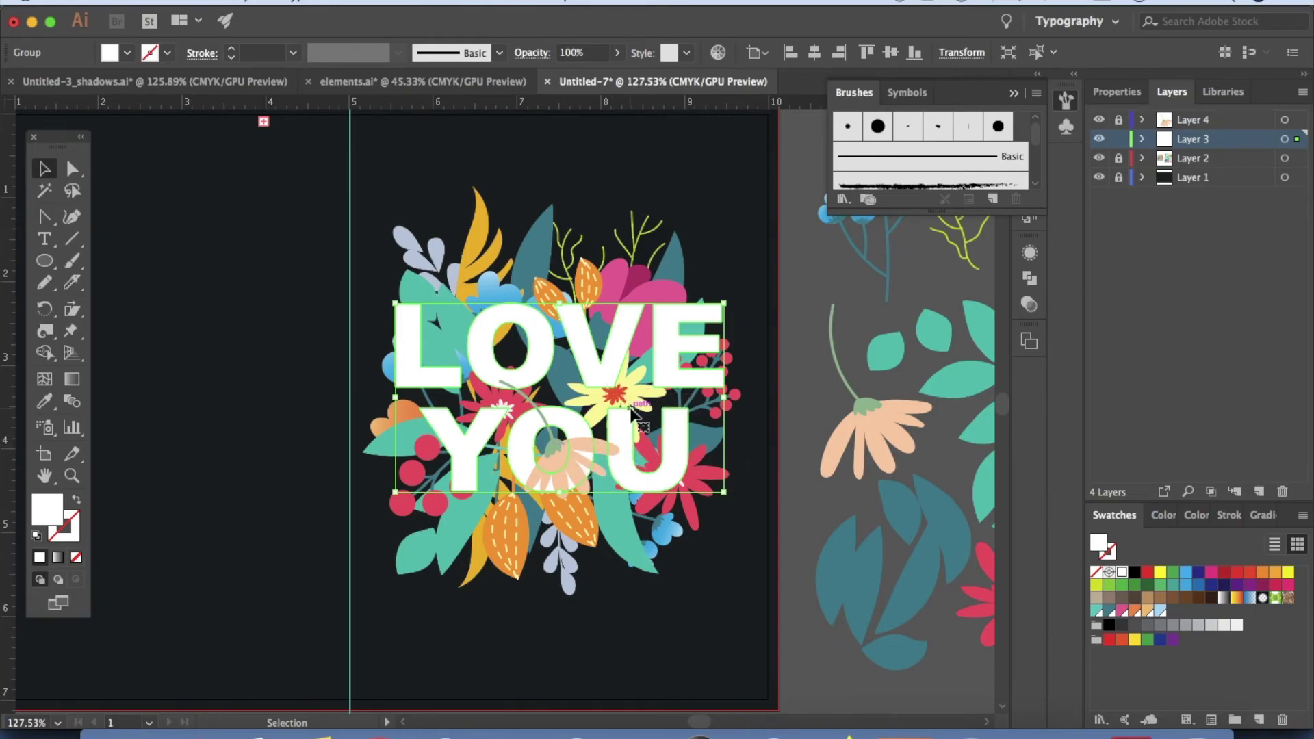
Ungroup the outlined letters and copy the O of YOU.
{"action": "key", "text": "super+shift+g"}
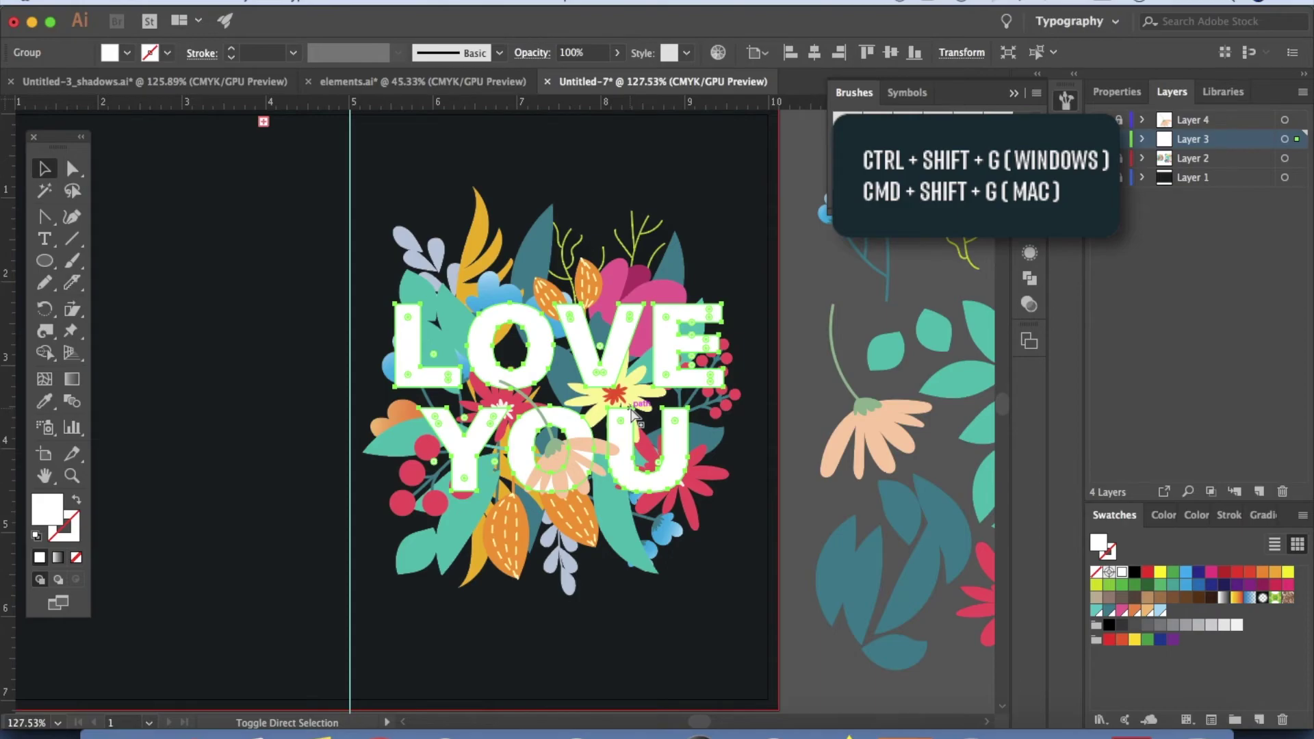
{"action": "left_click", "coordinate": [762, 420]}
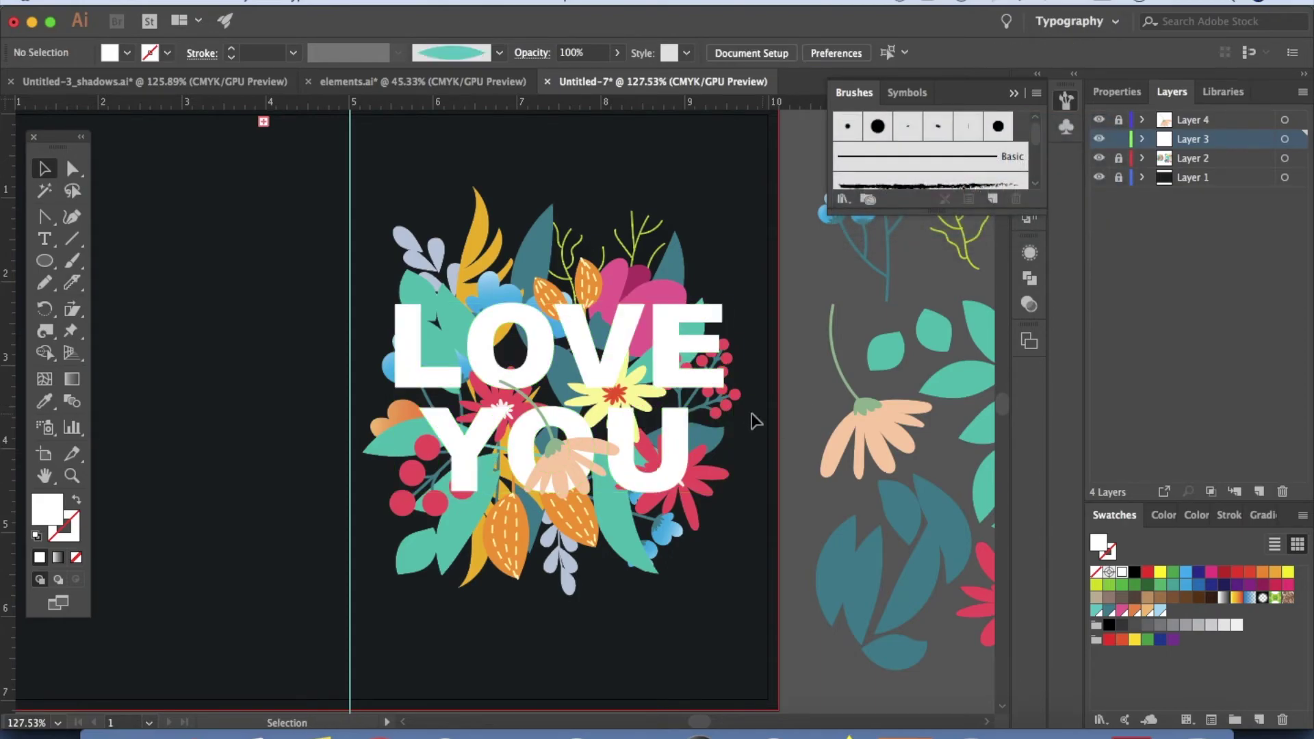
{"action": "left_click", "coordinate": [579, 425]}
{"action": "key", "text": "super+c"}
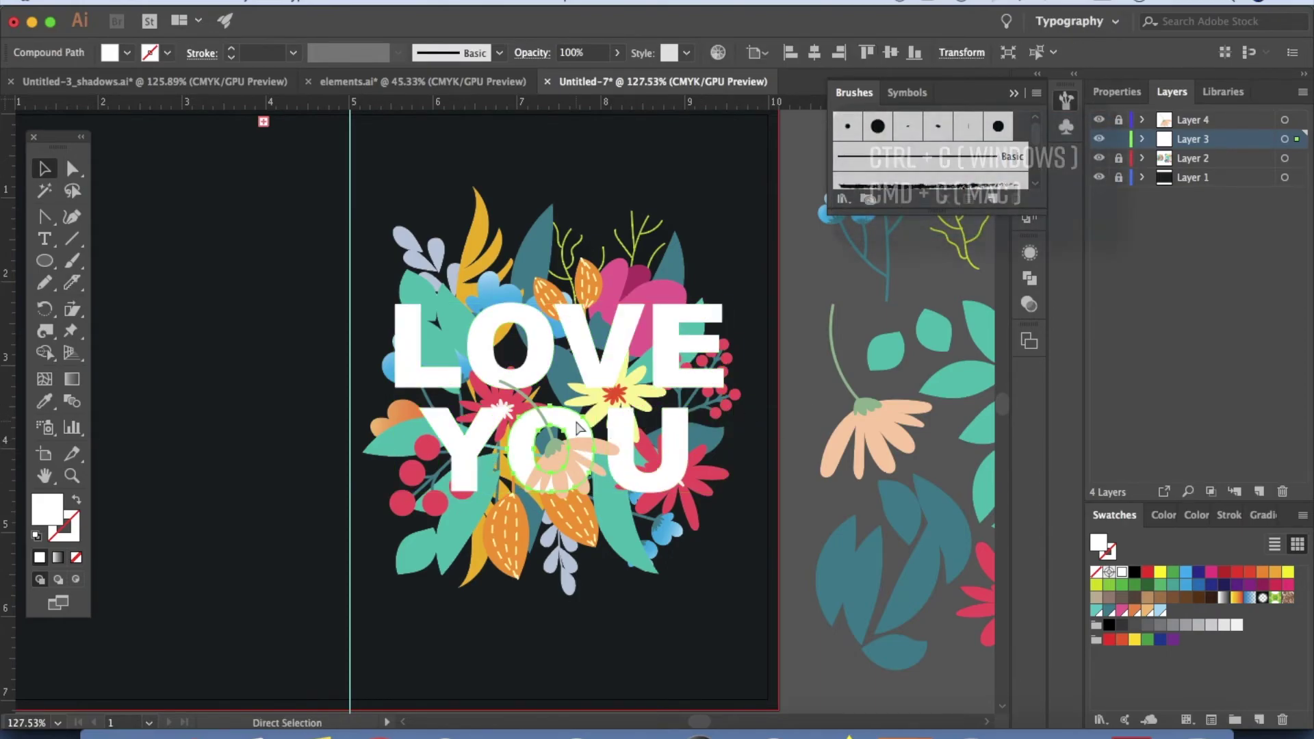
Lock Layer 3 and paste the copied O of YOU in place on Layer 4, in front of the peach flower.
{"action": "left_click", "coordinate": [1119, 141]}
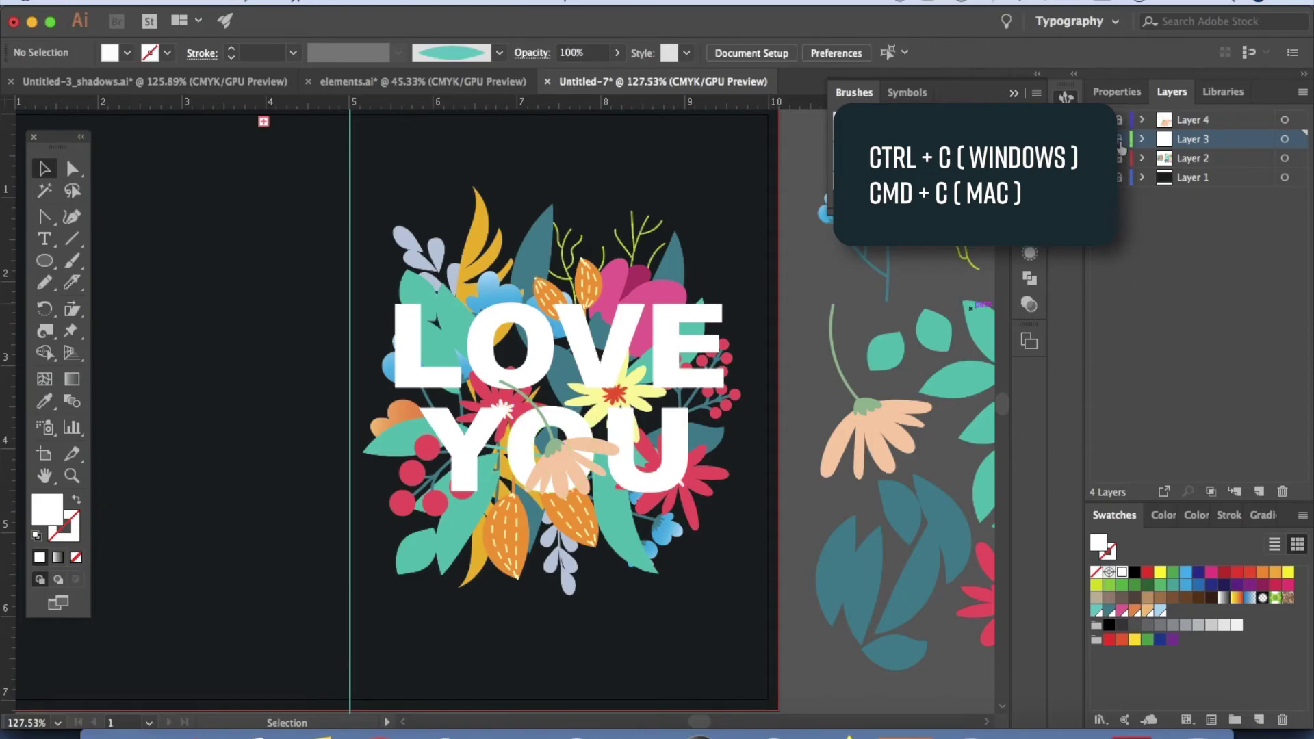
{"action": "left_click", "coordinate": [1150, 128]}
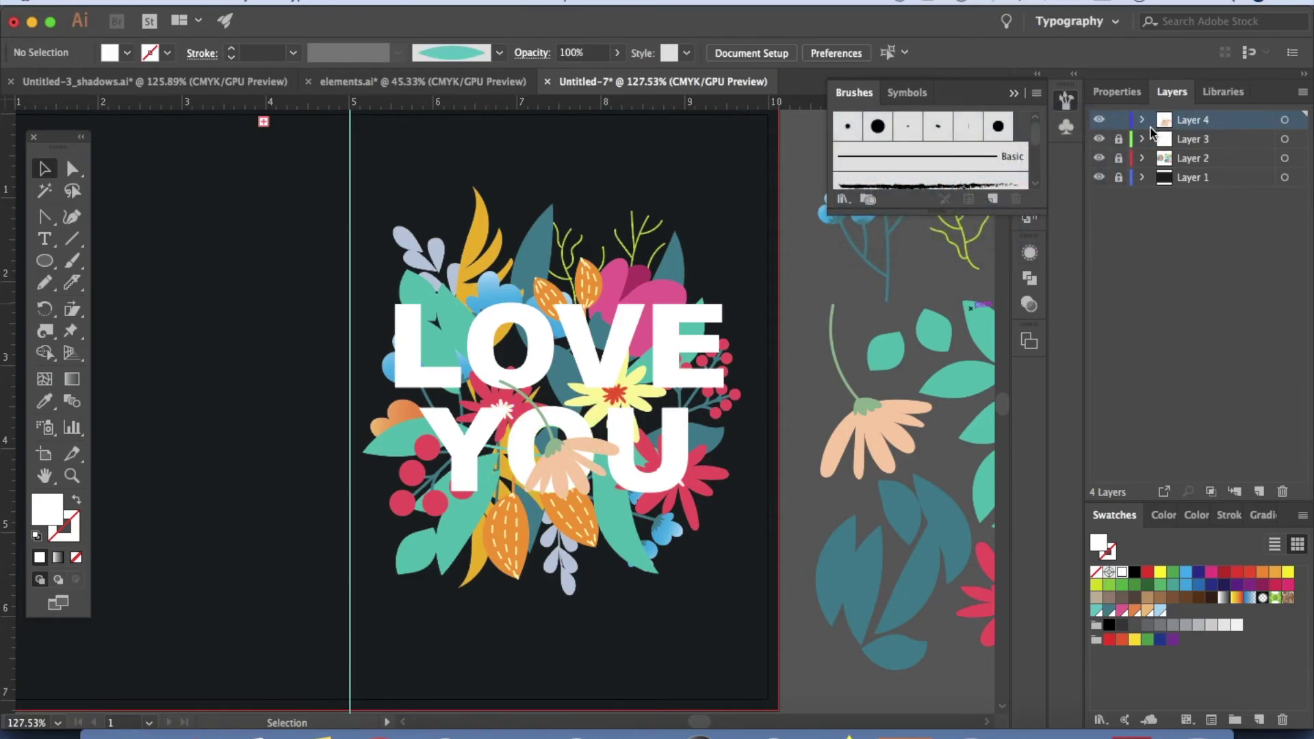
{"action": "key", "text": "super+f"}
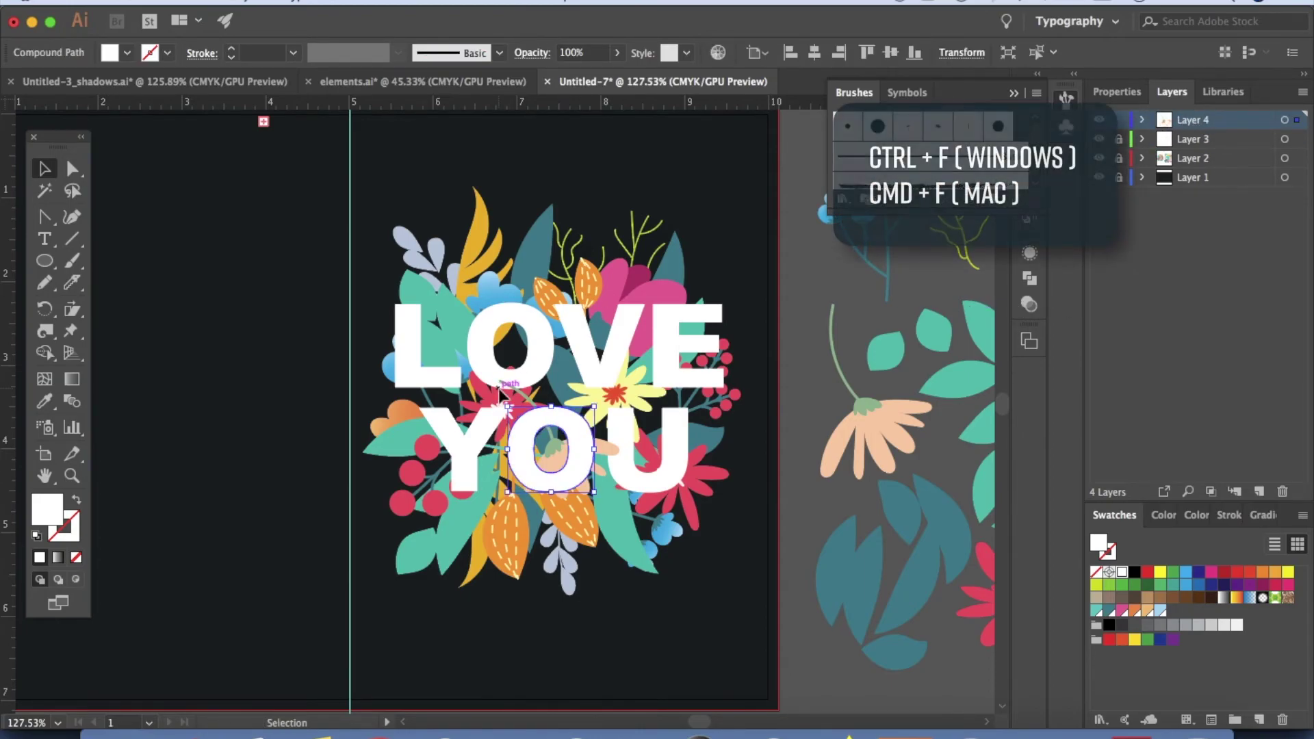
{"action": "left_click", "coordinate": [816, 503]}
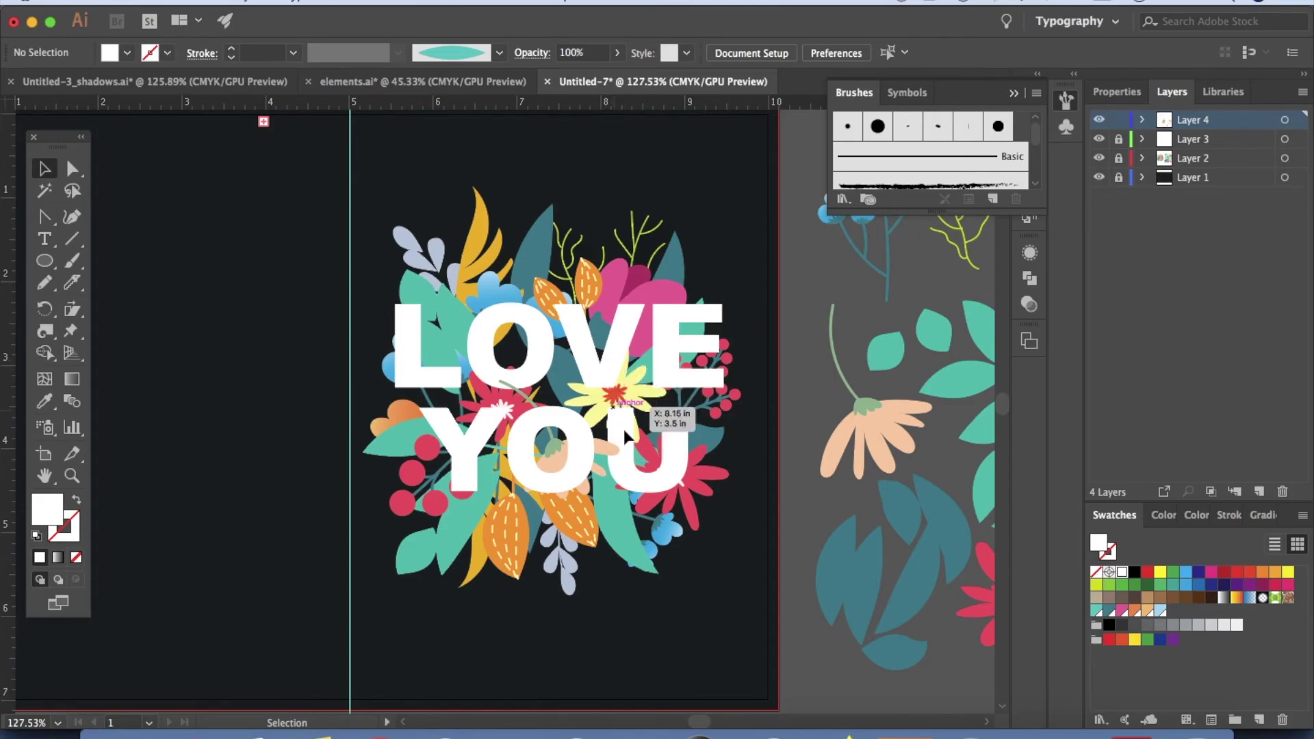
Move the yellow flower from Layer 2 to the same place on Layer 4, in front of the letters, and relock Layer 2.
{"action": "left_click", "coordinate": [1118, 158]}
{"action": "left_click", "coordinate": [633, 392]}
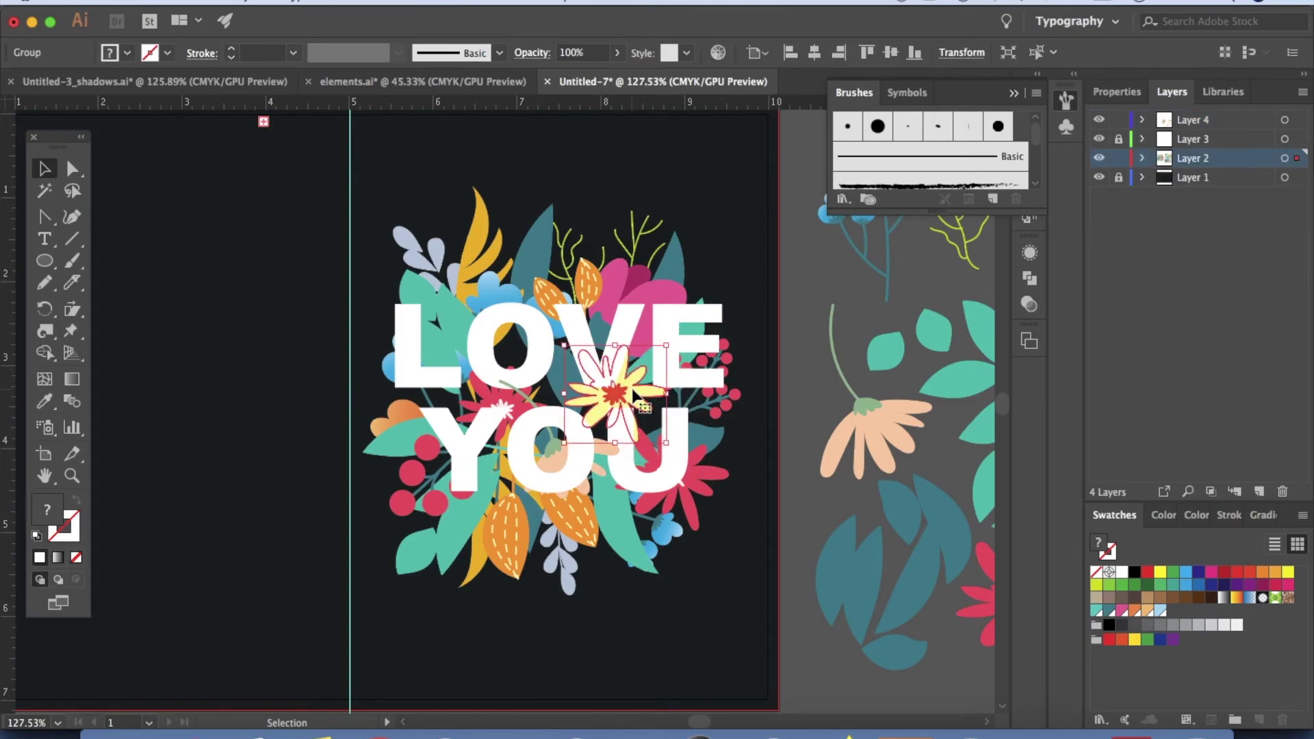
{"action": "key", "text": "ctrl+x"}
{"action": "left_click", "coordinate": [1192, 119]}
{"action": "key", "text": "ctrl+f"}
{"action": "left_click", "coordinate": [1118, 158]}
{"action": "key", "text": "ctrl+shift+a"}
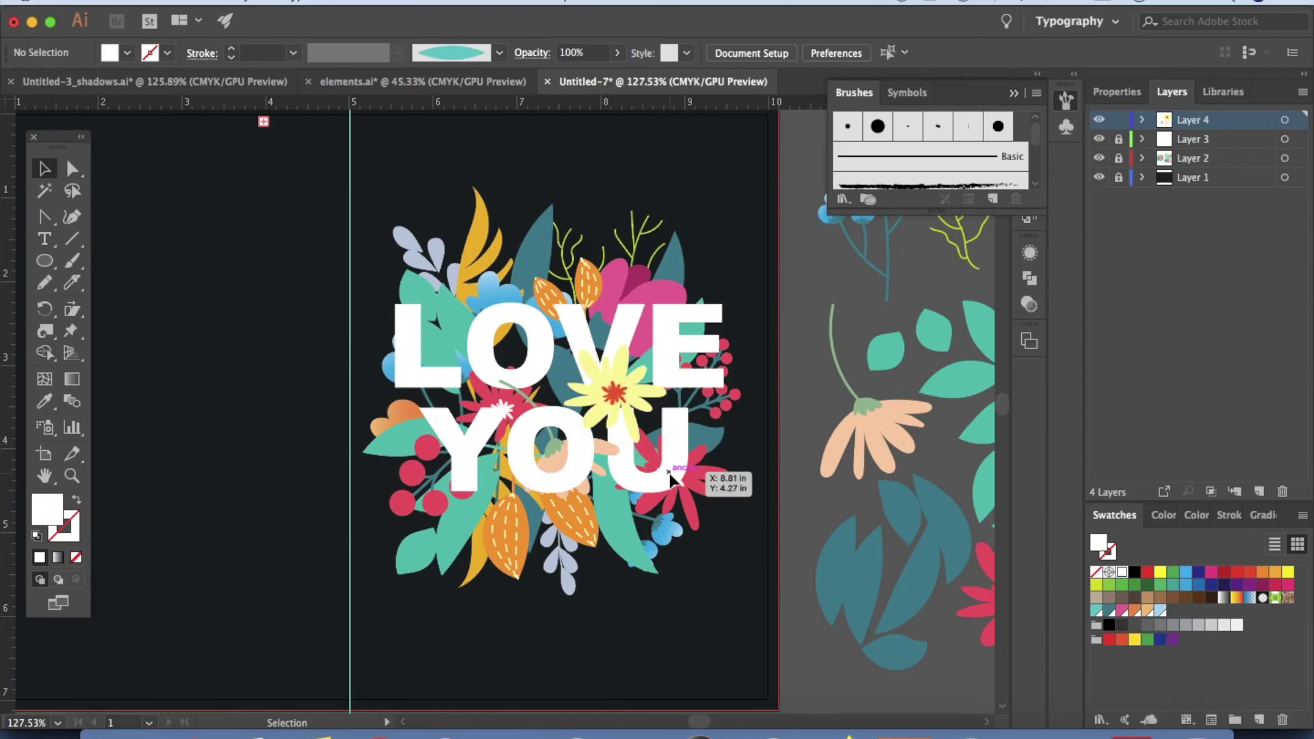
Place the V of LOVE on Layer 4 in front of the yellow flower's upper petals, with Layer 3 locked again.
{"action": "left_click", "coordinate": [1118, 139]}
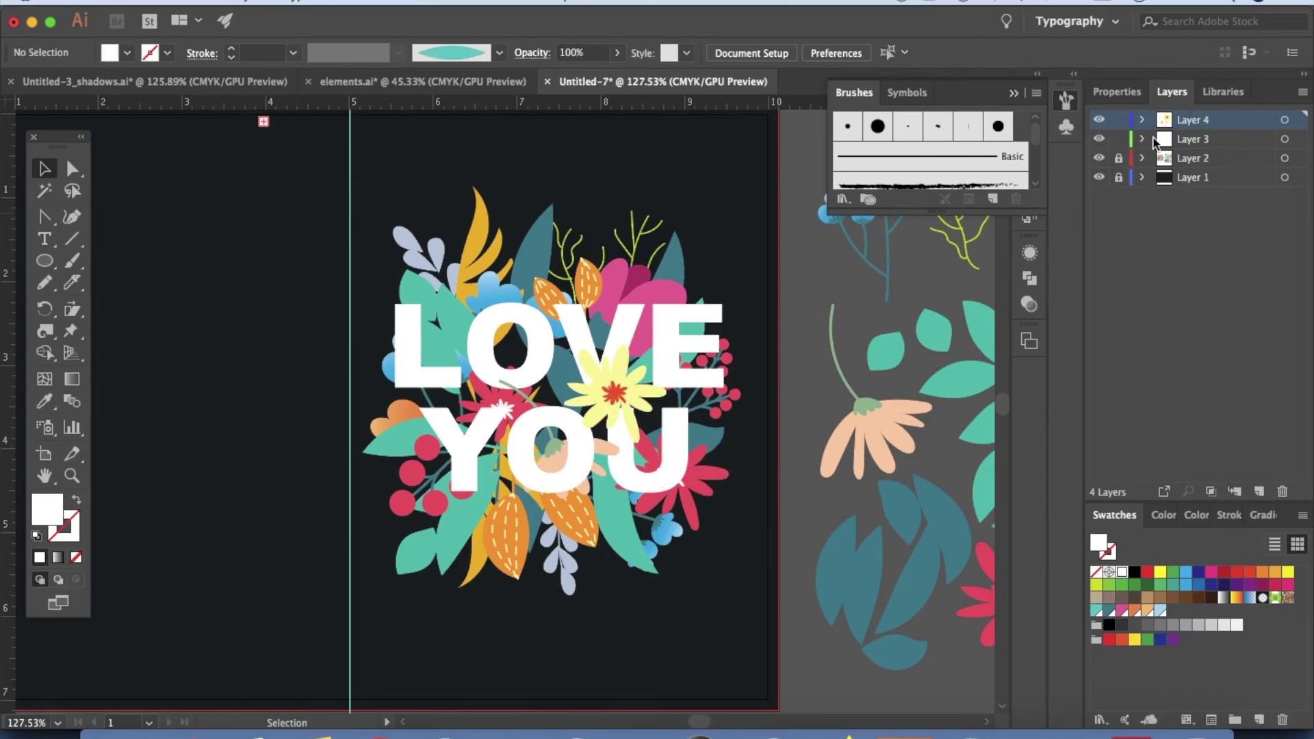
{"action": "left_click", "coordinate": [1118, 138]}
{"action": "key", "text": "a"}
{"action": "left_click", "coordinate": [599, 329]}
{"action": "key", "text": "ctrl+shift+bracketleft"}
{"action": "key", "text": "v"}
{"action": "key", "text": "ctrl+shift+a"}
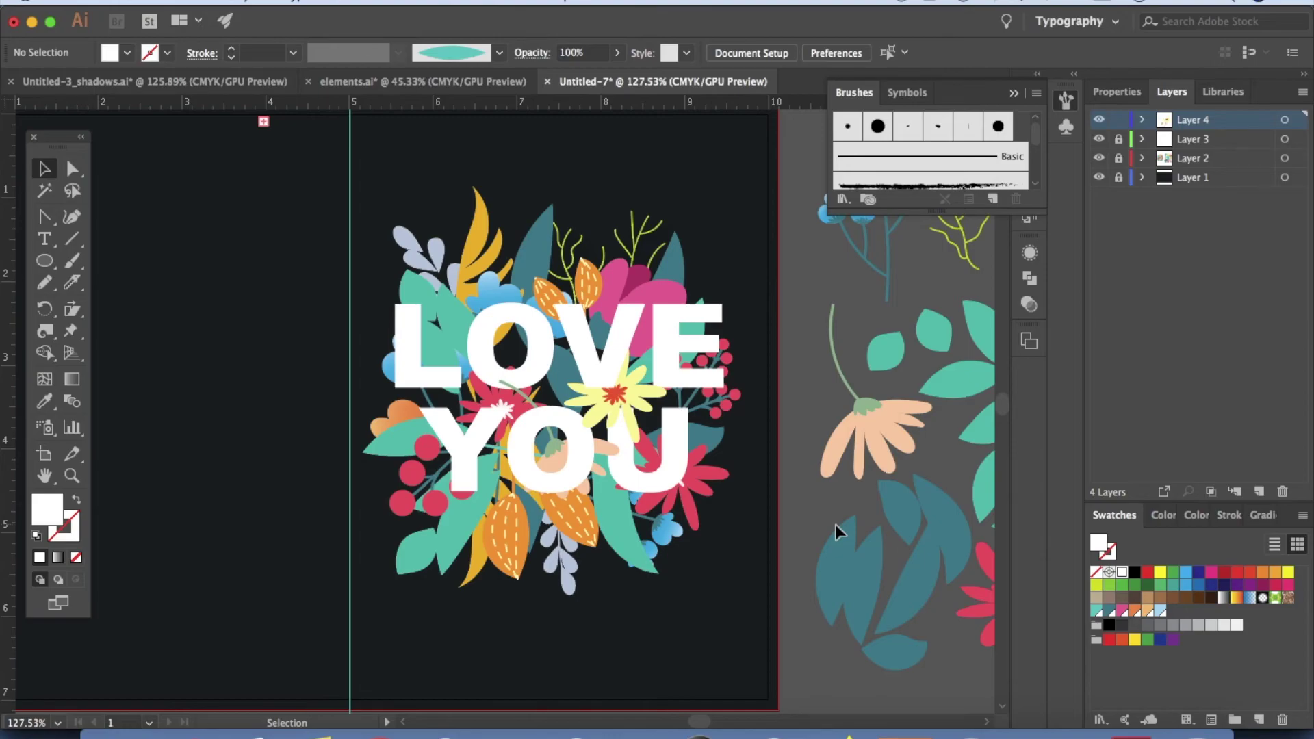
Lock Layer 4, unlock Layer 2 and delete the spare floral elements outside the artboard.
{"action": "left_click", "coordinate": [1192, 158]}
{"action": "left_click", "coordinate": [1118, 120]}
{"action": "scroll", "coordinate": [827, 431], "scroll_direction": "right", "scroll_amount": 5}
{"action": "scroll", "coordinate": [826, 431], "scroll_direction": "down", "scroll_amount": 5}
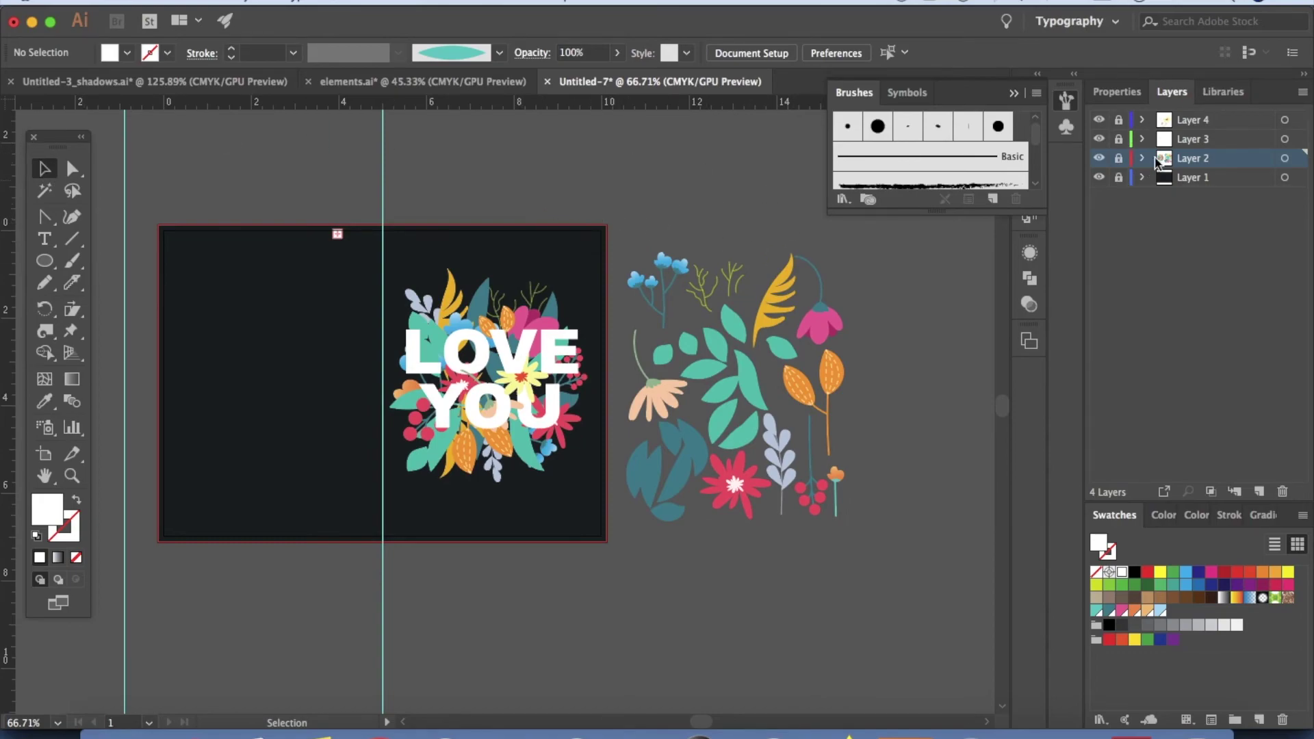
{"action": "left_click", "coordinate": [1117, 158]}
{"action": "key", "text": "super+a"}
{"action": "key", "text": "Delete"}
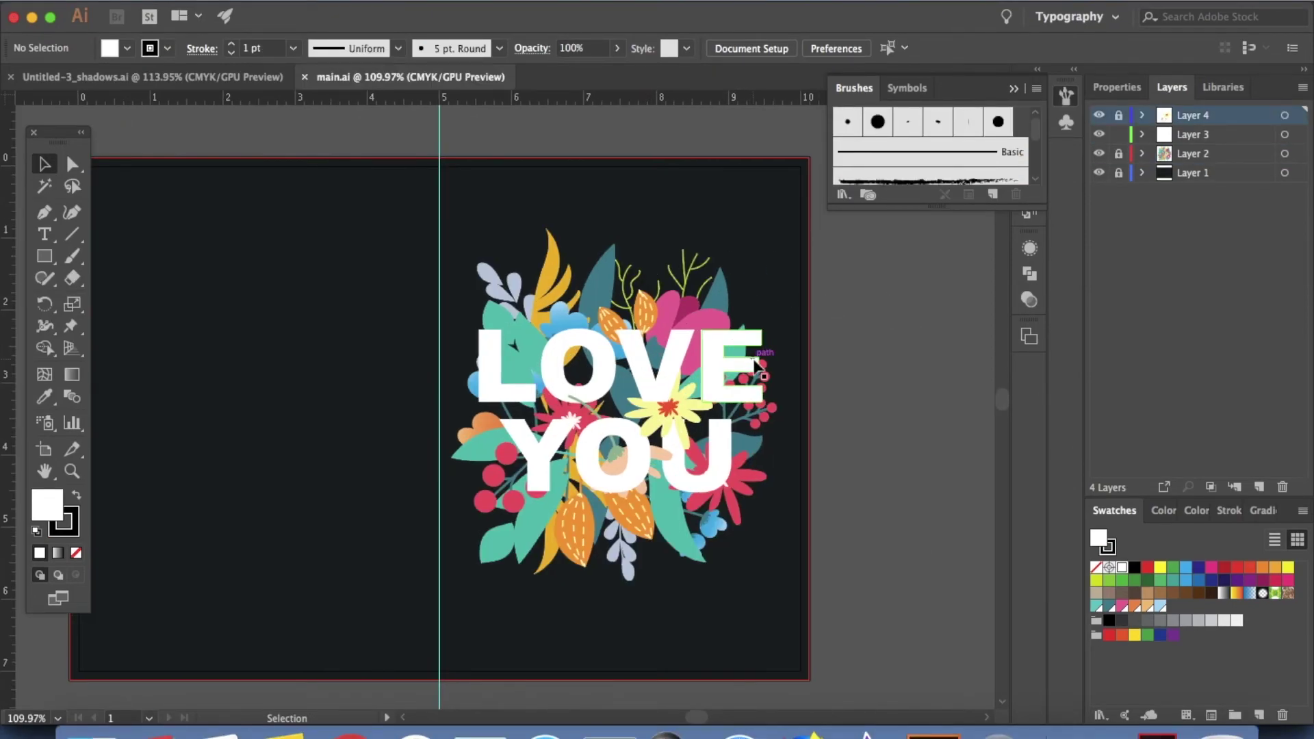
Compare with the shadowed version in Untitled-3_shadows.ai, return to main.ai, unlock Layer 4 and make Layer 3 active.
{"action": "left_click", "coordinate": [208, 80]}
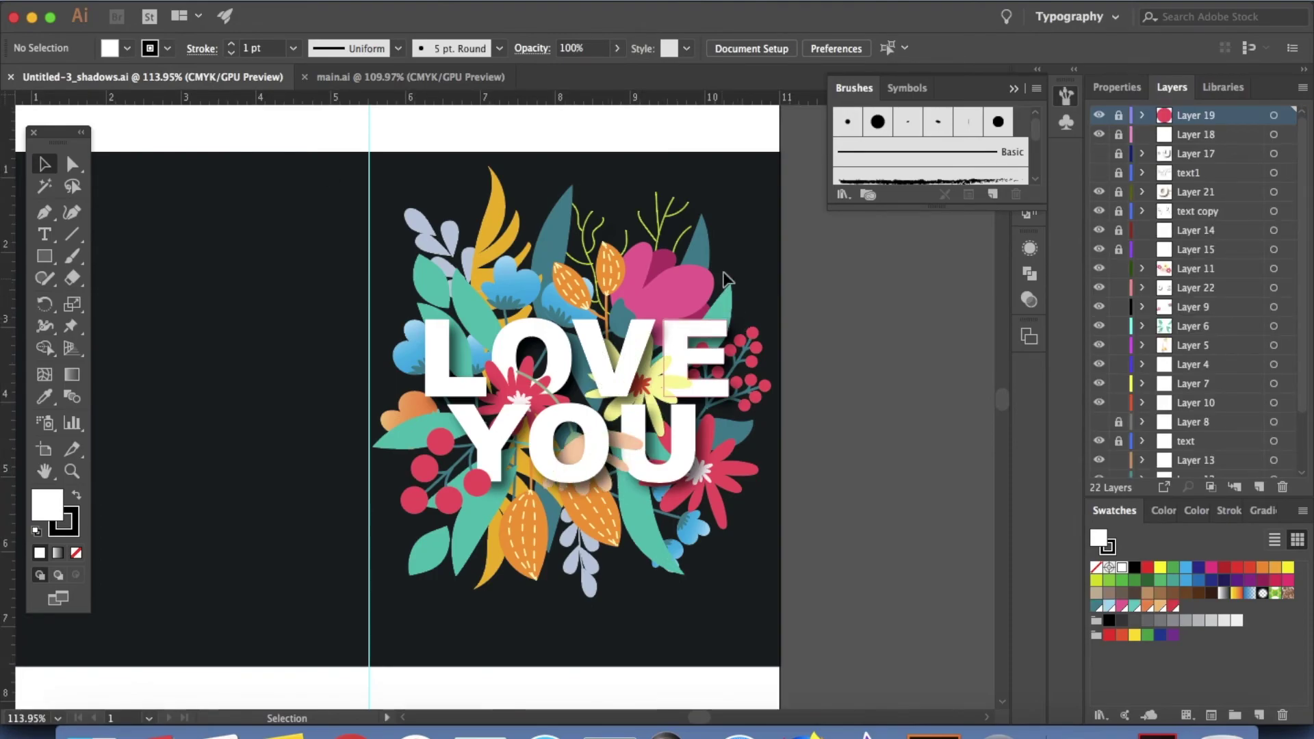
{"action": "left_click", "coordinate": [446, 77]}
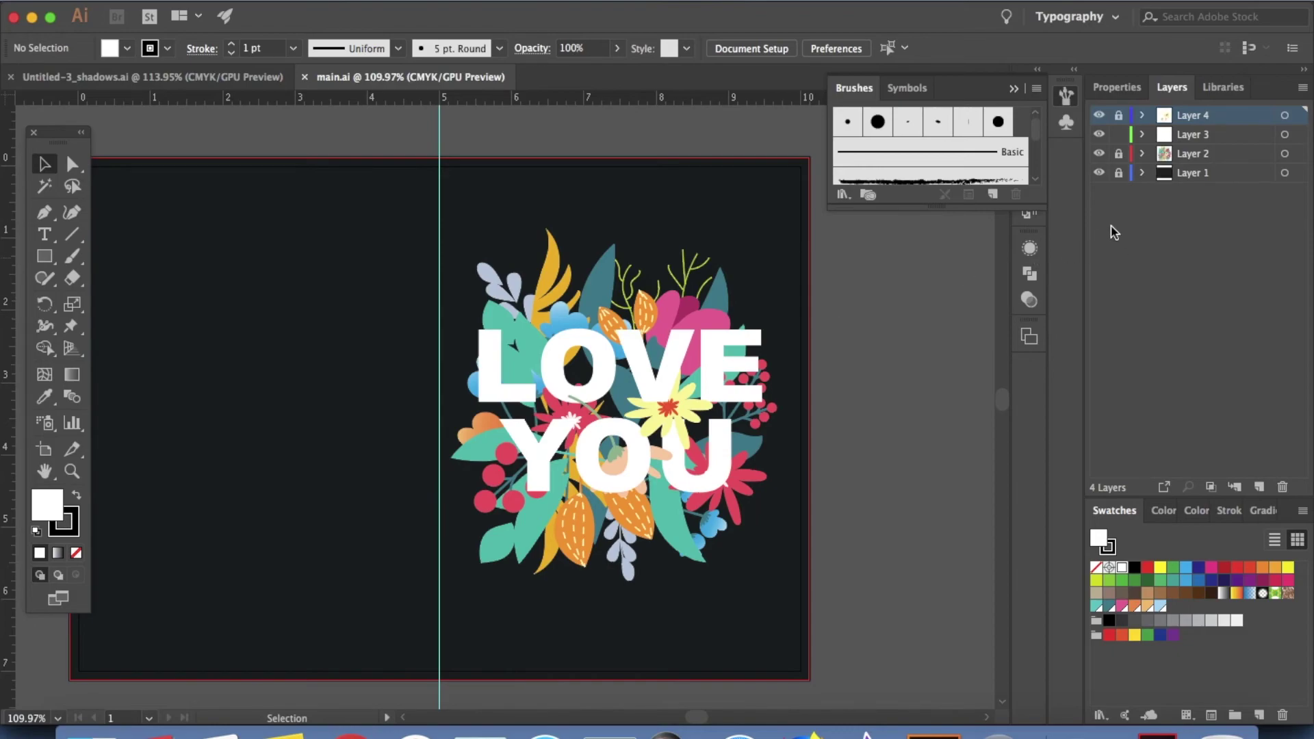
{"action": "left_click", "coordinate": [1119, 116]}
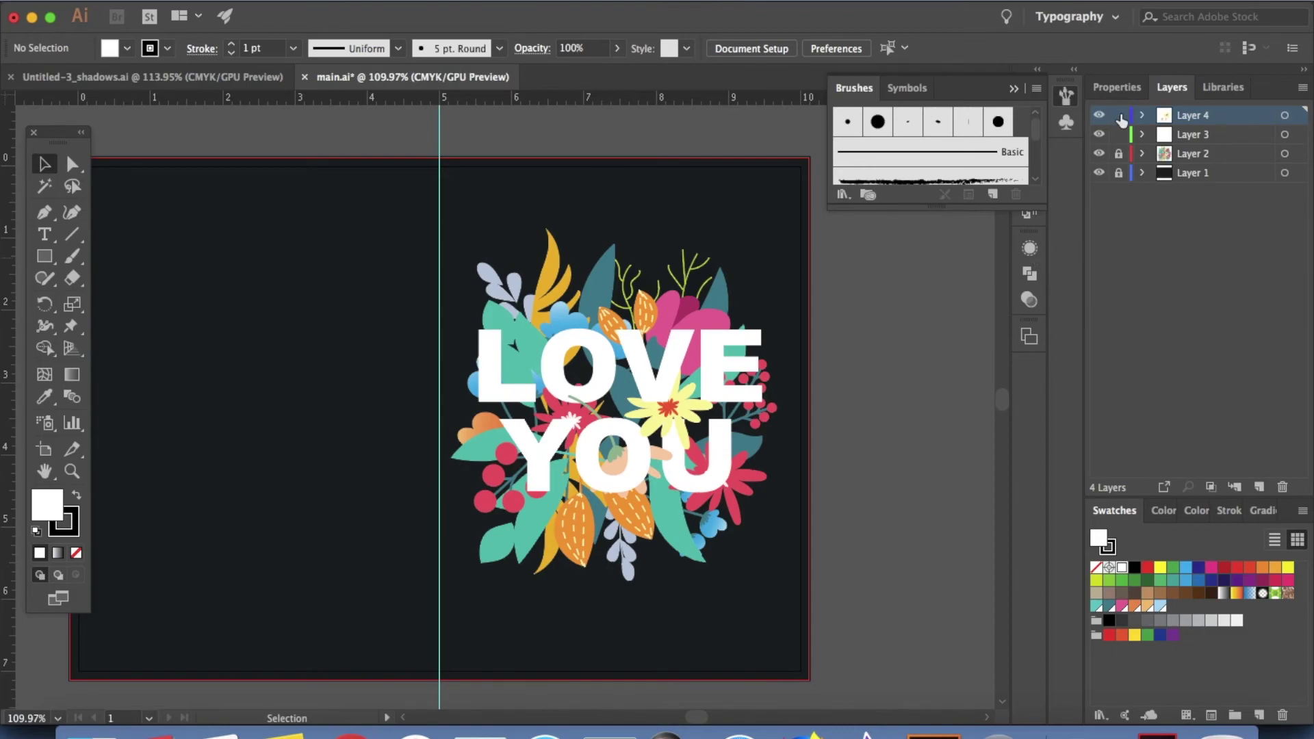
{"action": "left_click", "coordinate": [1163, 134]}
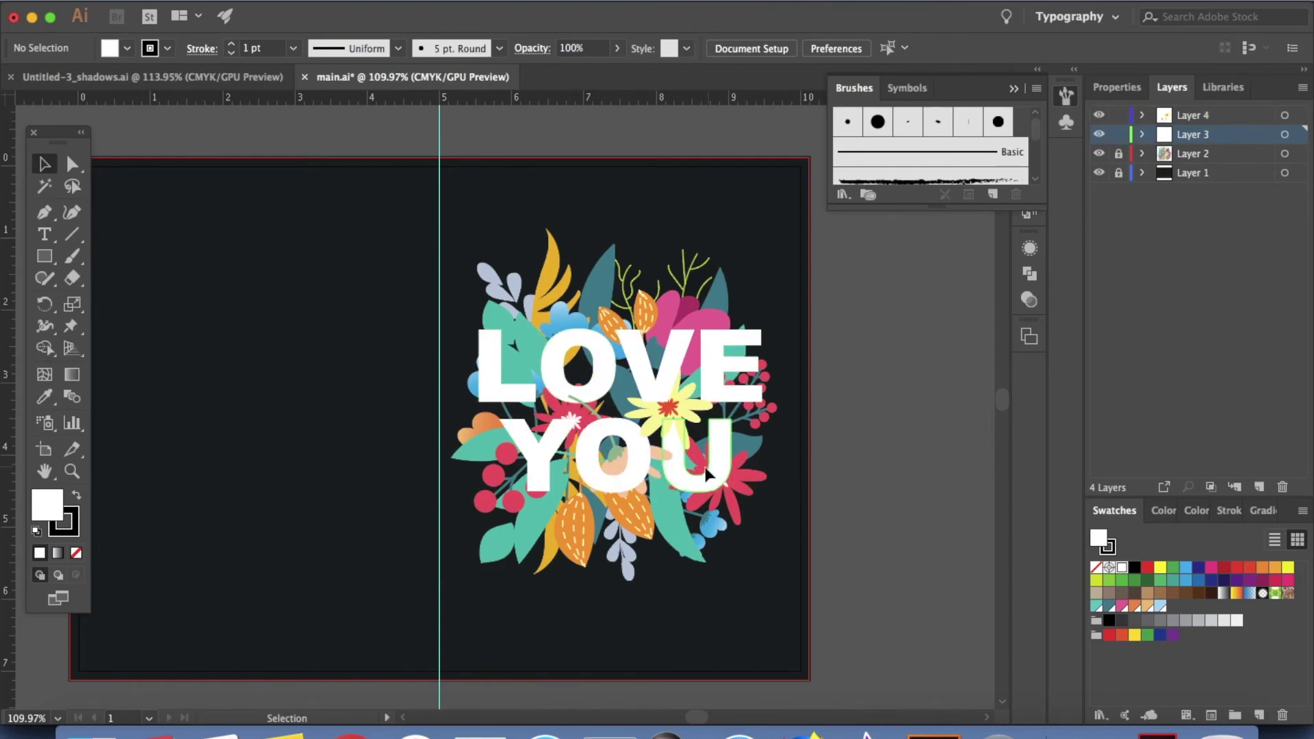
Apply a black Multiply drop shadow to all LOVE YOU letters: 75% opacity, 0.1 in X and Y offsets, 0.07 in blur.
{"action": "left_click", "coordinate": [496, 383]}
{"action": "left_click", "coordinate": [565, 379], "text": "shift"}
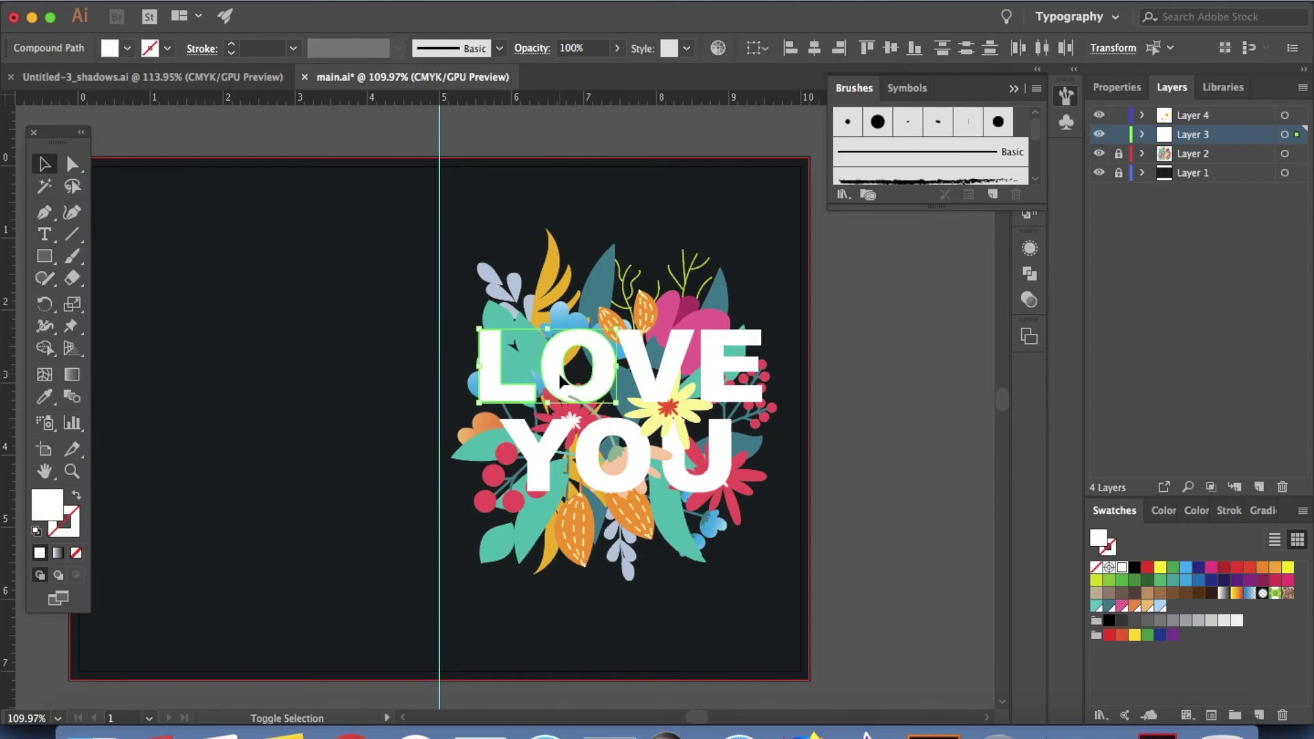
{"action": "left_click", "coordinate": [665, 380], "text": "shift"}
{"action": "left_click", "coordinate": [735, 370], "text": "shift"}
{"action": "left_click", "coordinate": [722, 444], "text": "shift"}
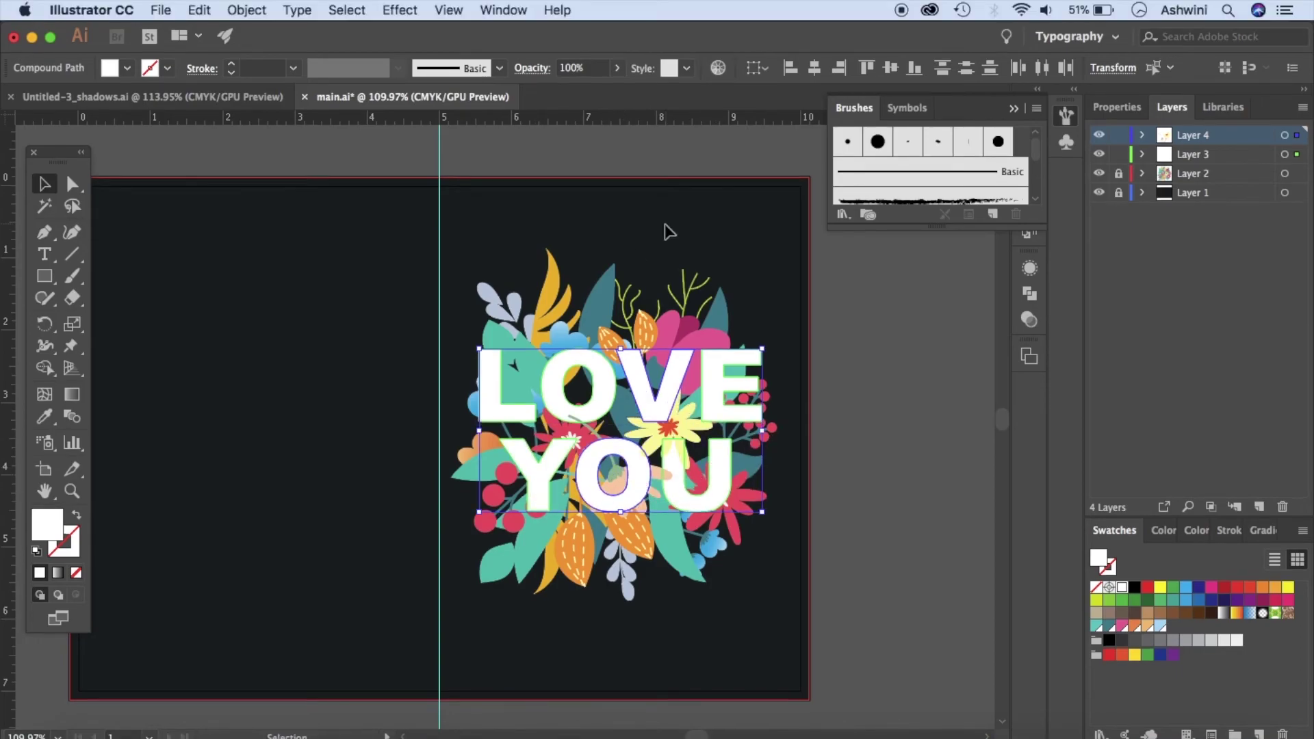
{"action": "left_click", "coordinate": [404, 10]}
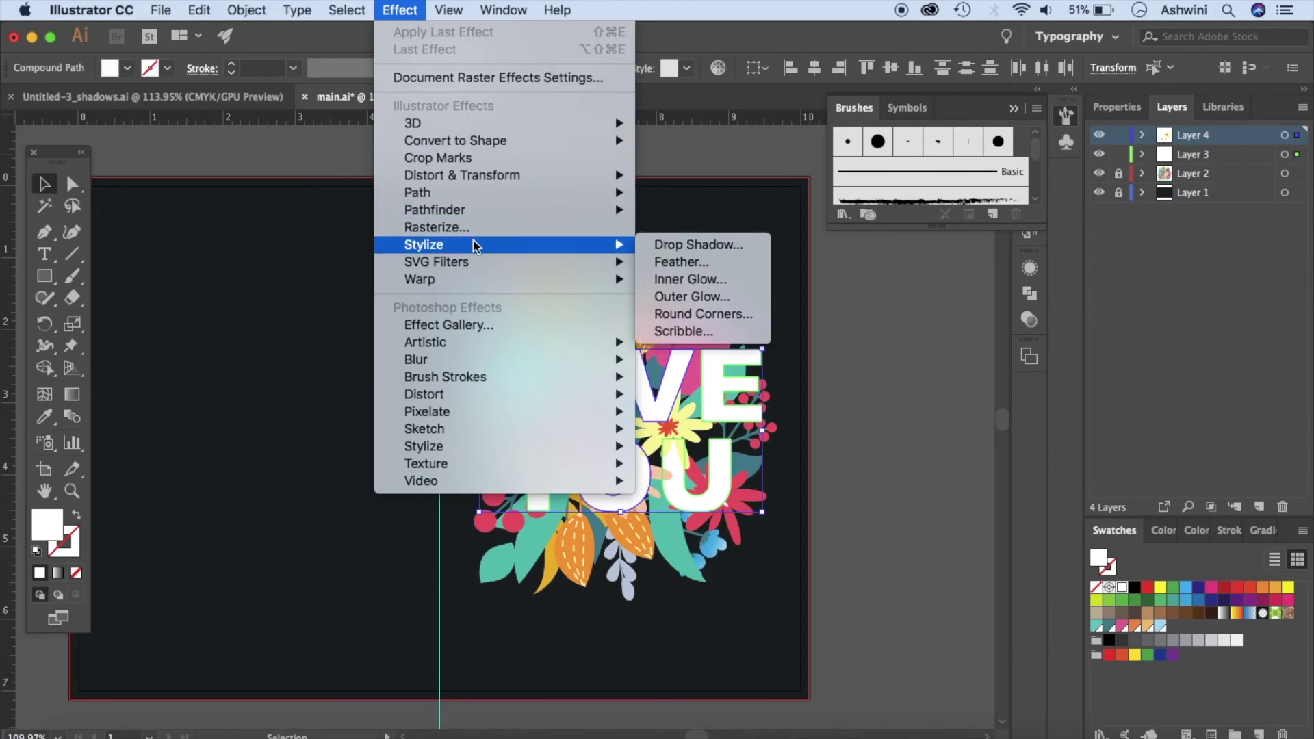
{"action": "left_click", "coordinate": [673, 246]}
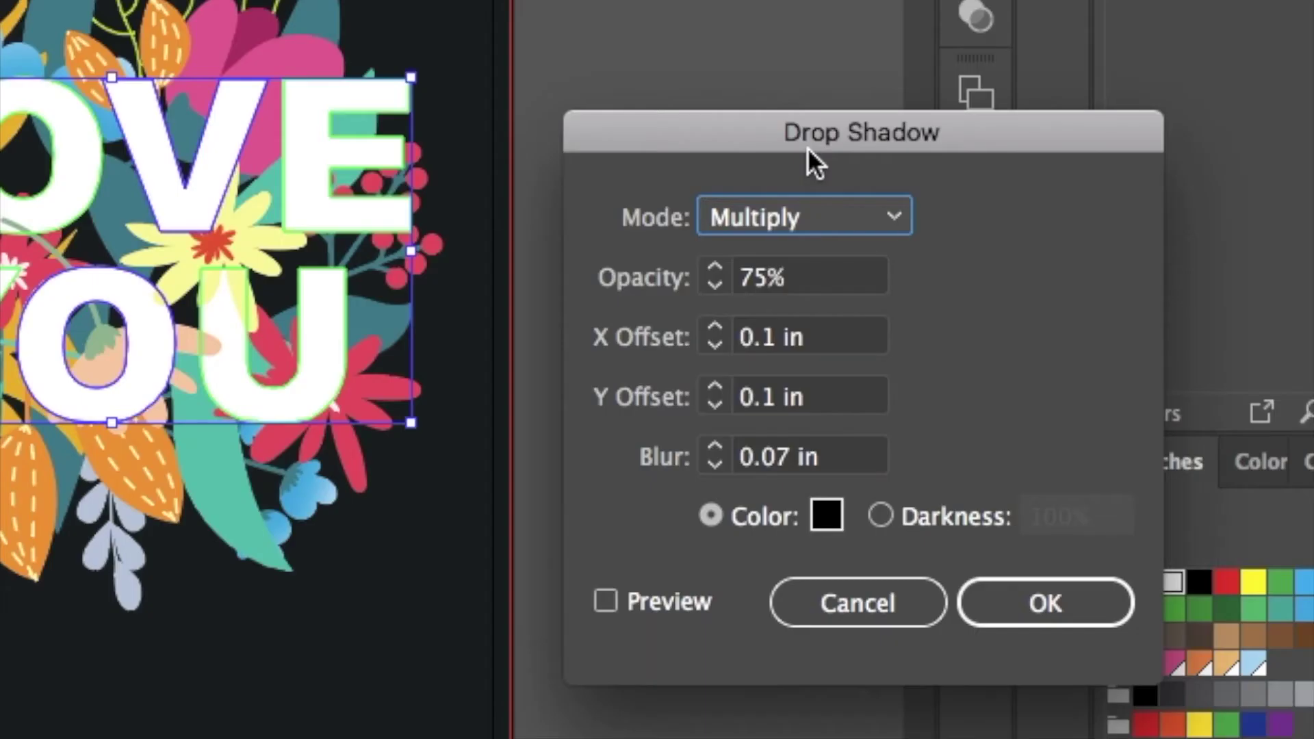
{"action": "left_click", "coordinate": [605, 603]}
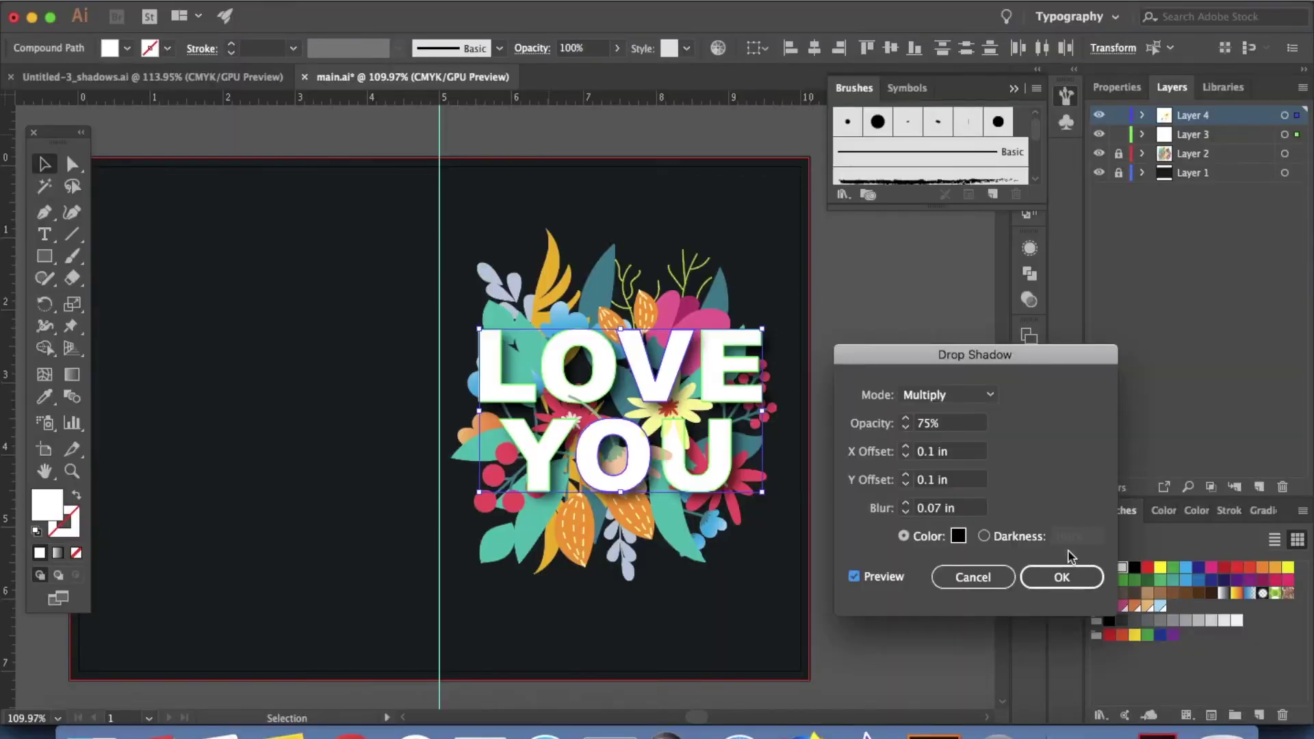
{"action": "left_click", "coordinate": [1045, 603]}
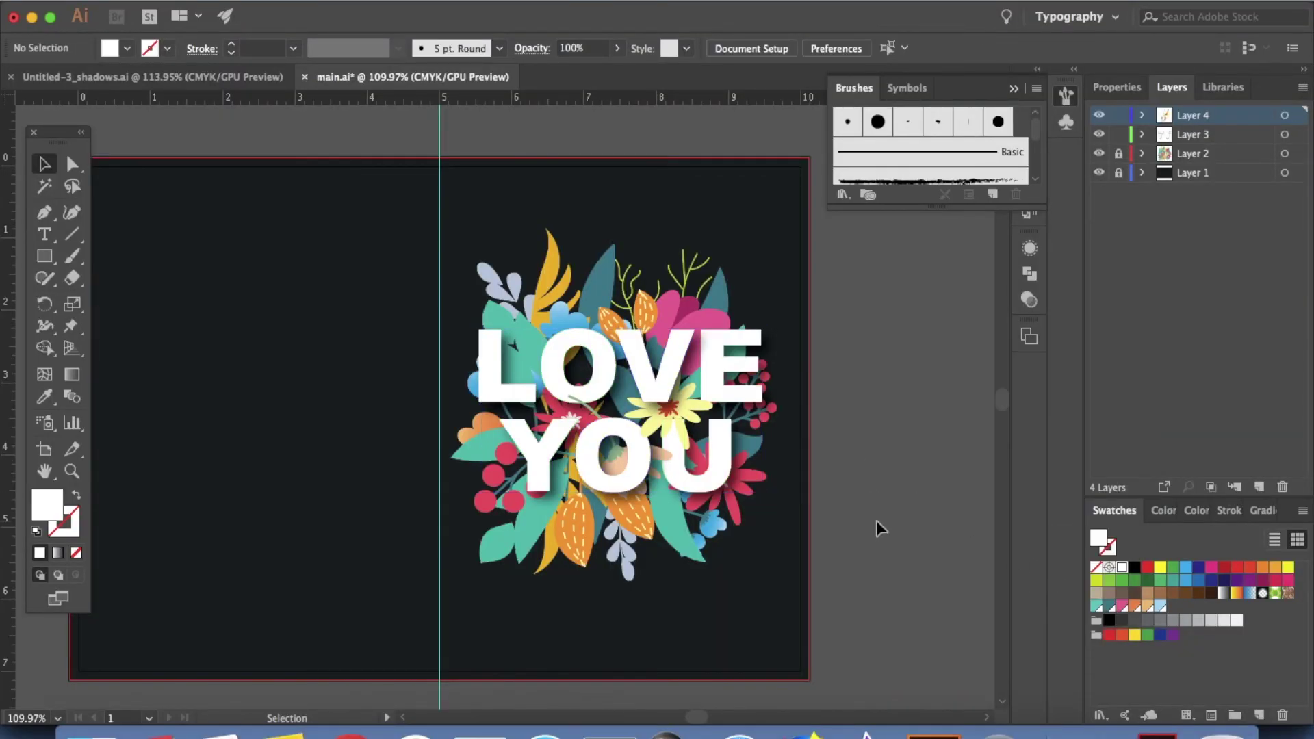
Examine the drop shadows around the letters and flowers up close.
{"action": "scroll", "coordinate": [876, 520], "scroll_direction": "up", "scroll_amount": 5}
{"action": "scroll", "coordinate": [876, 520], "scroll_direction": "up", "scroll_amount": 2}
{"action": "scroll", "coordinate": [875, 524], "scroll_direction": "down", "scroll_amount": 5}
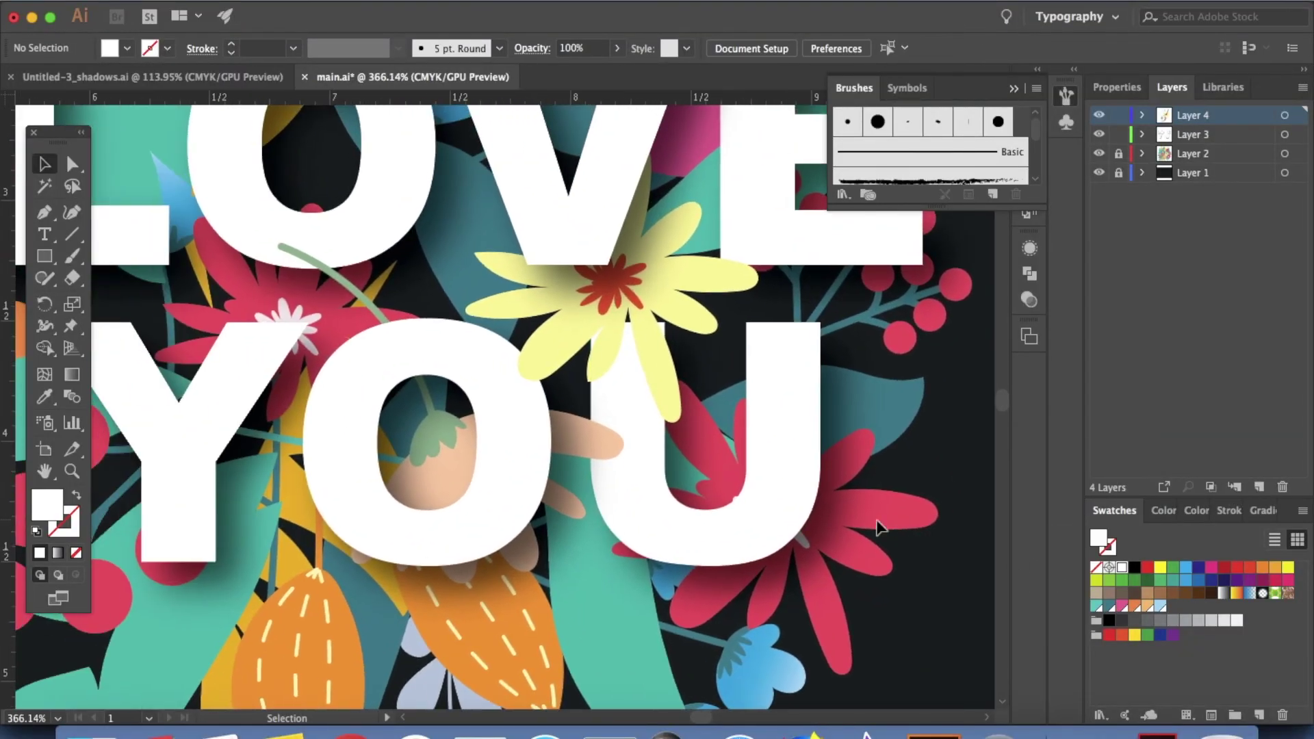
{"action": "scroll", "coordinate": [882, 531], "scroll_direction": "down", "scroll_amount": 2}
{"action": "scroll", "coordinate": [848, 516], "scroll_direction": "up", "scroll_amount": 2}
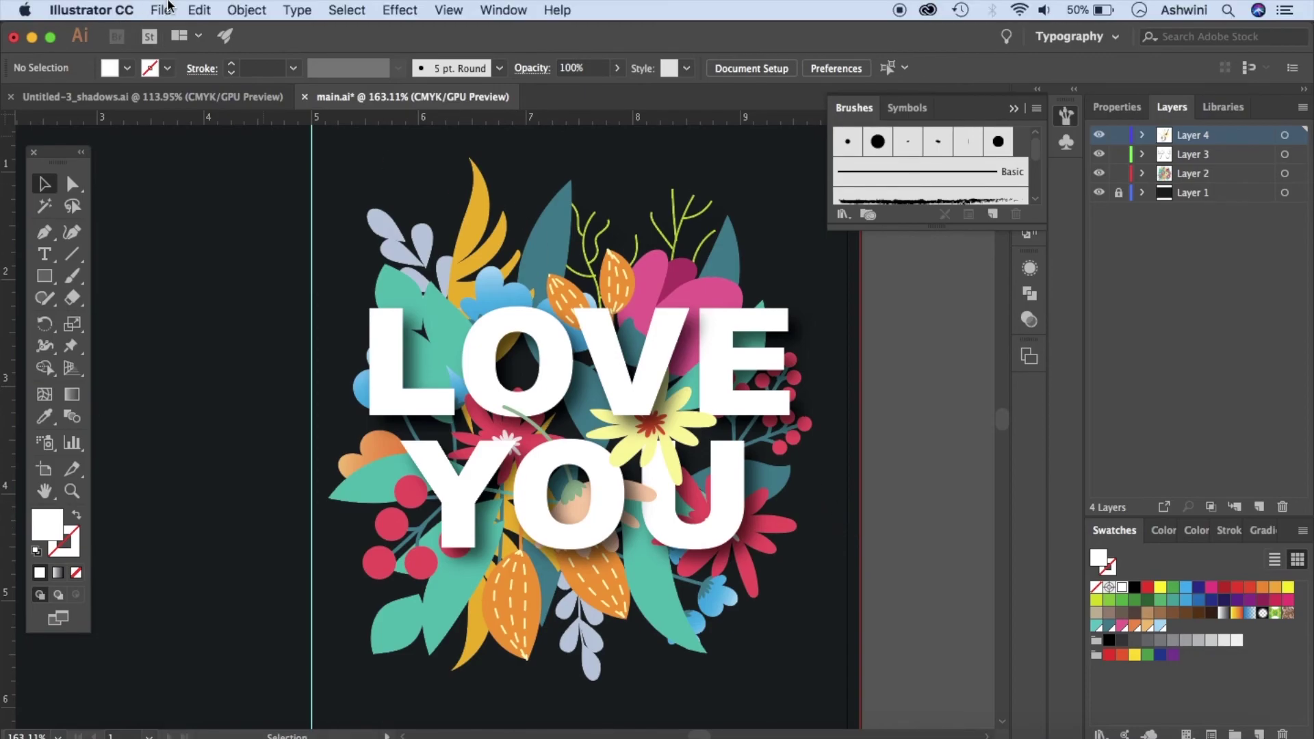
Save a copy of the document named 1 in Adobe PDF format in the valentines folder.
{"action": "left_click", "coordinate": [163, 10]}
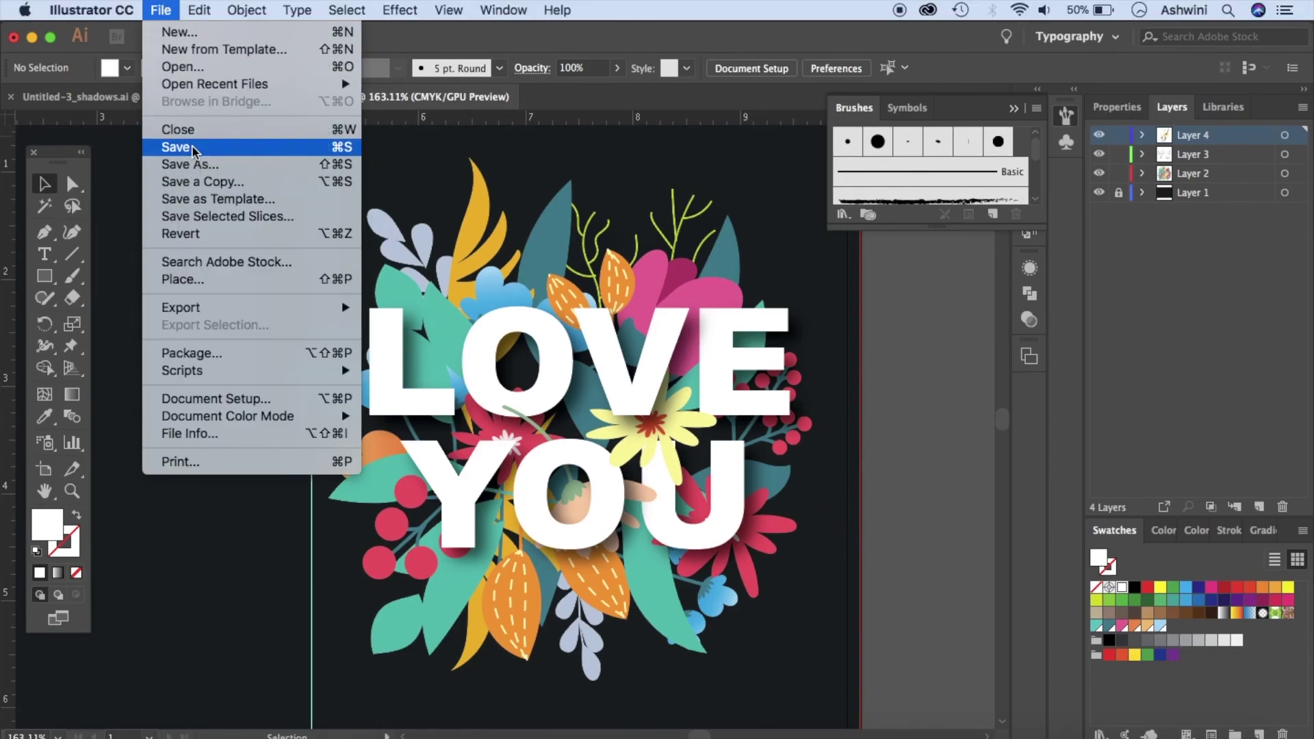
{"action": "left_click", "coordinate": [198, 574]}
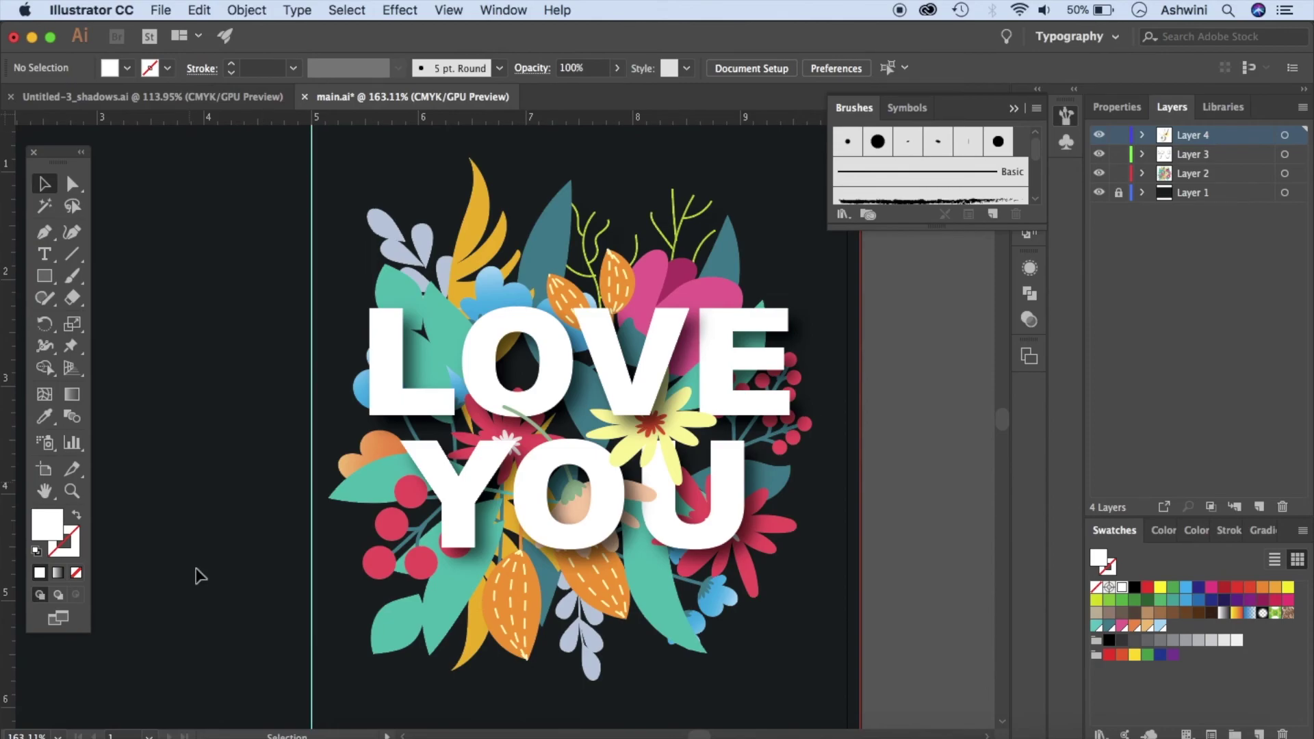
{"action": "left_click", "coordinate": [161, 9]}
{"action": "left_click", "coordinate": [193, 184]}
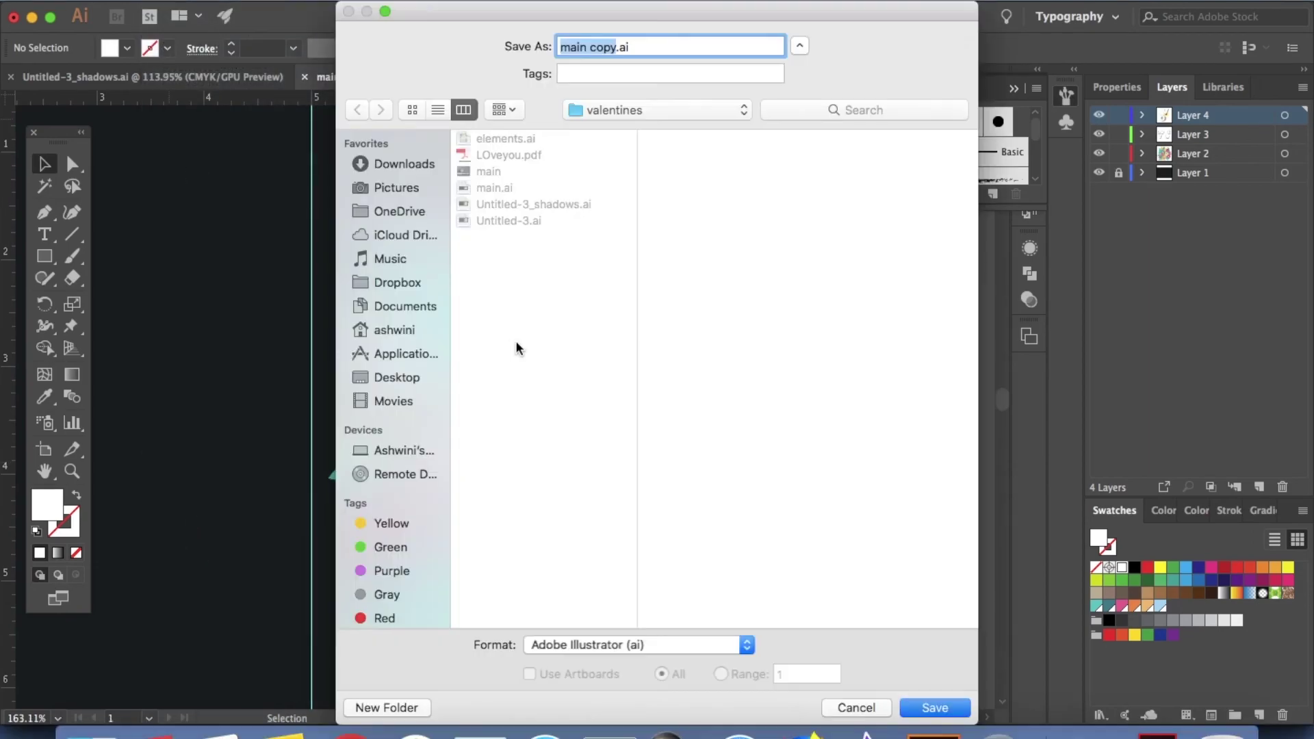
{"action": "type", "text": "1"}
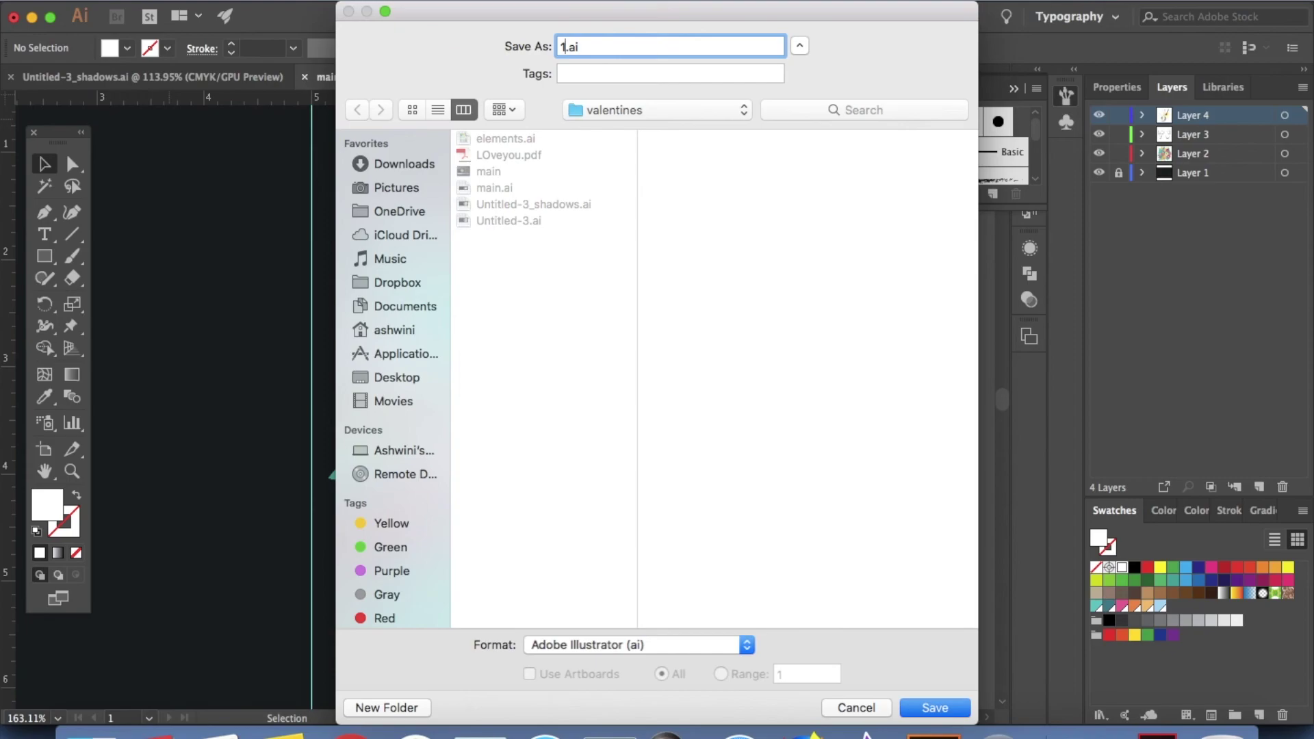
{"action": "left_click", "coordinate": [640, 647]}
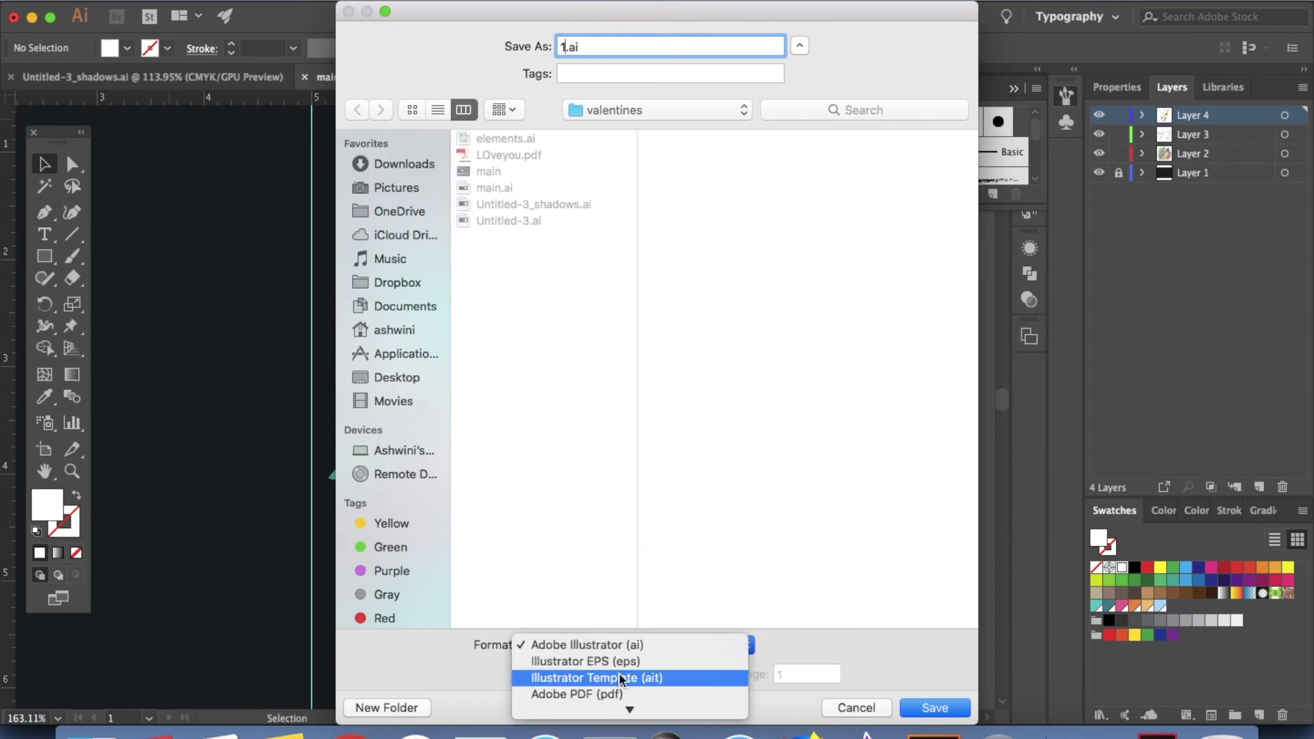
{"action": "left_click", "coordinate": [619, 694]}
{"action": "left_click", "coordinate": [943, 711]}
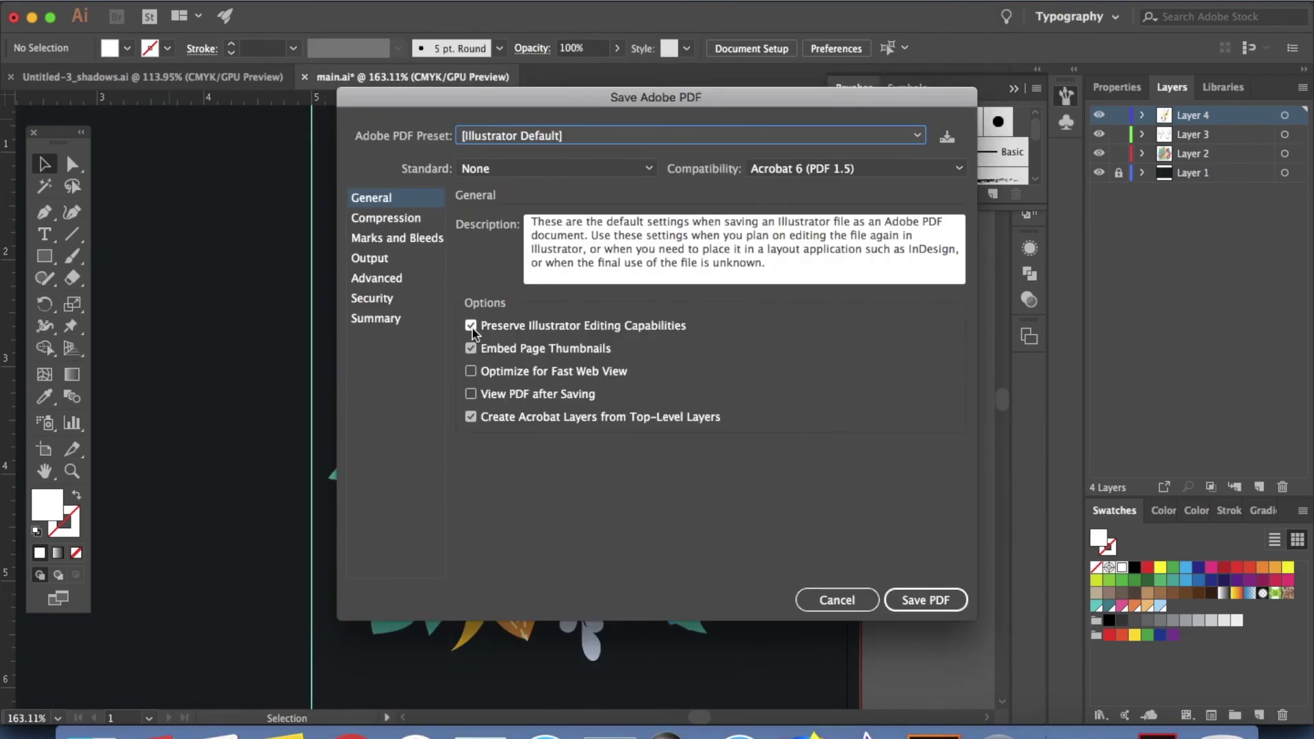
Use the High Quality Print PDF preset with Preserve Illustrator Editing Capabilities turned off.
{"action": "left_click", "coordinate": [471, 327]}
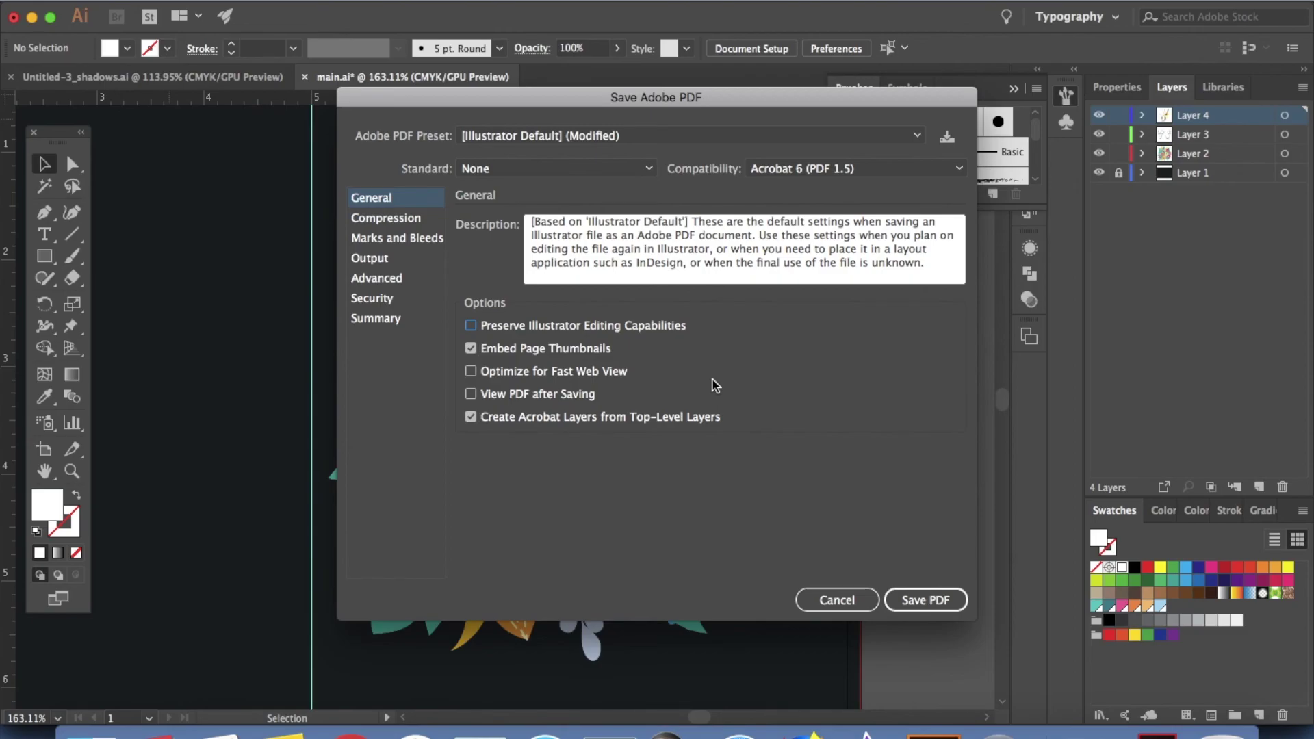
{"action": "left_click", "coordinate": [746, 136]}
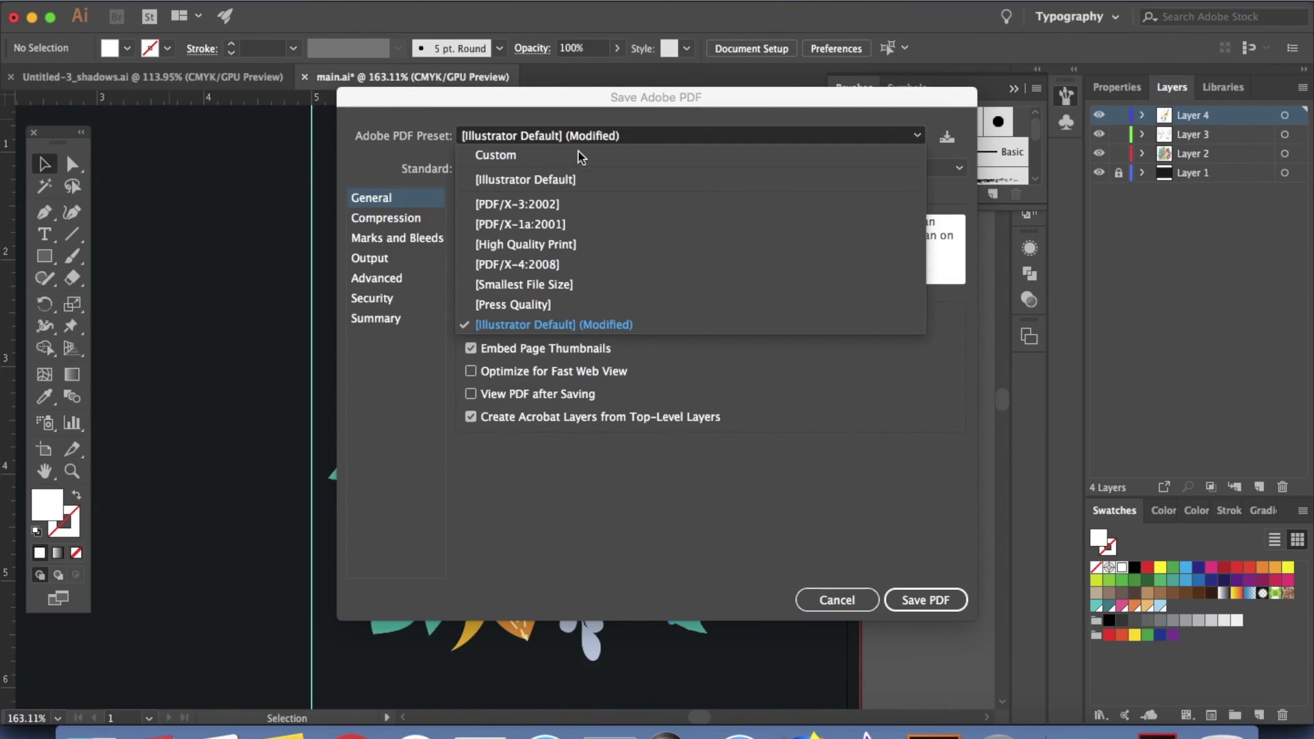
{"action": "left_click", "coordinate": [547, 244]}
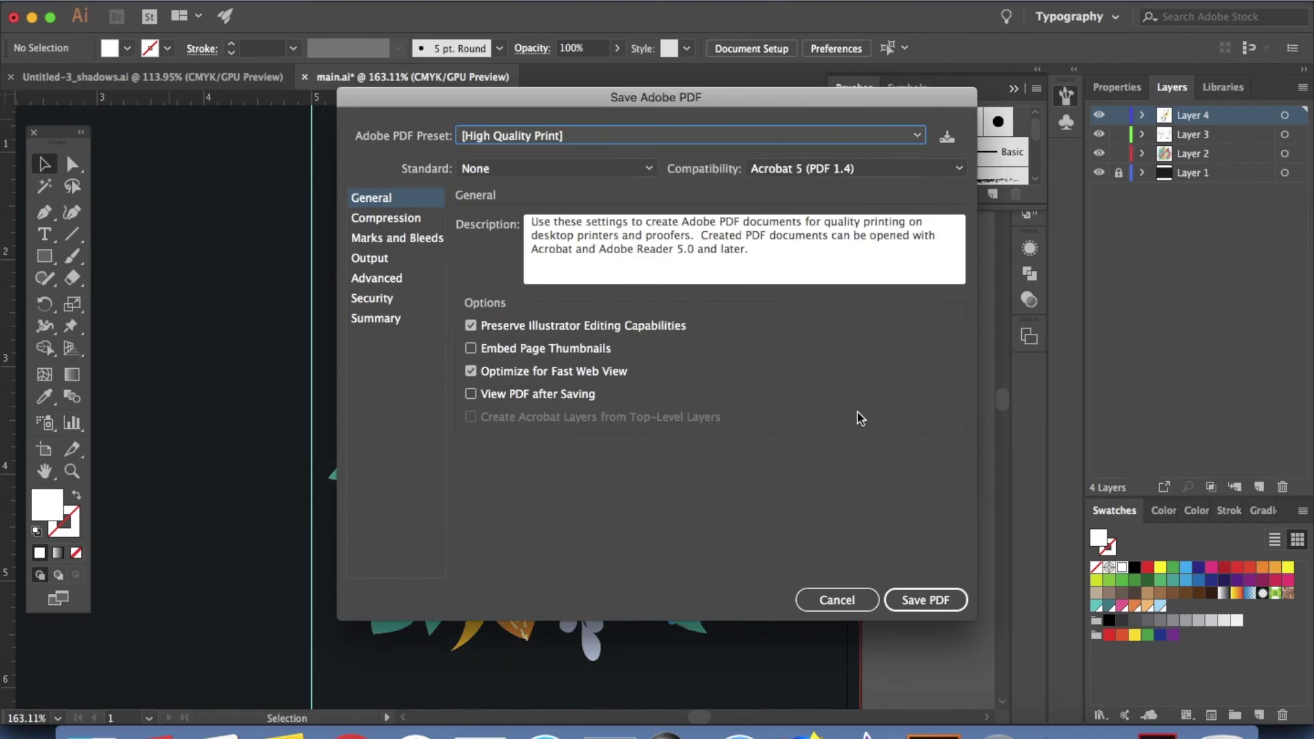
{"action": "left_click", "coordinate": [471, 327]}
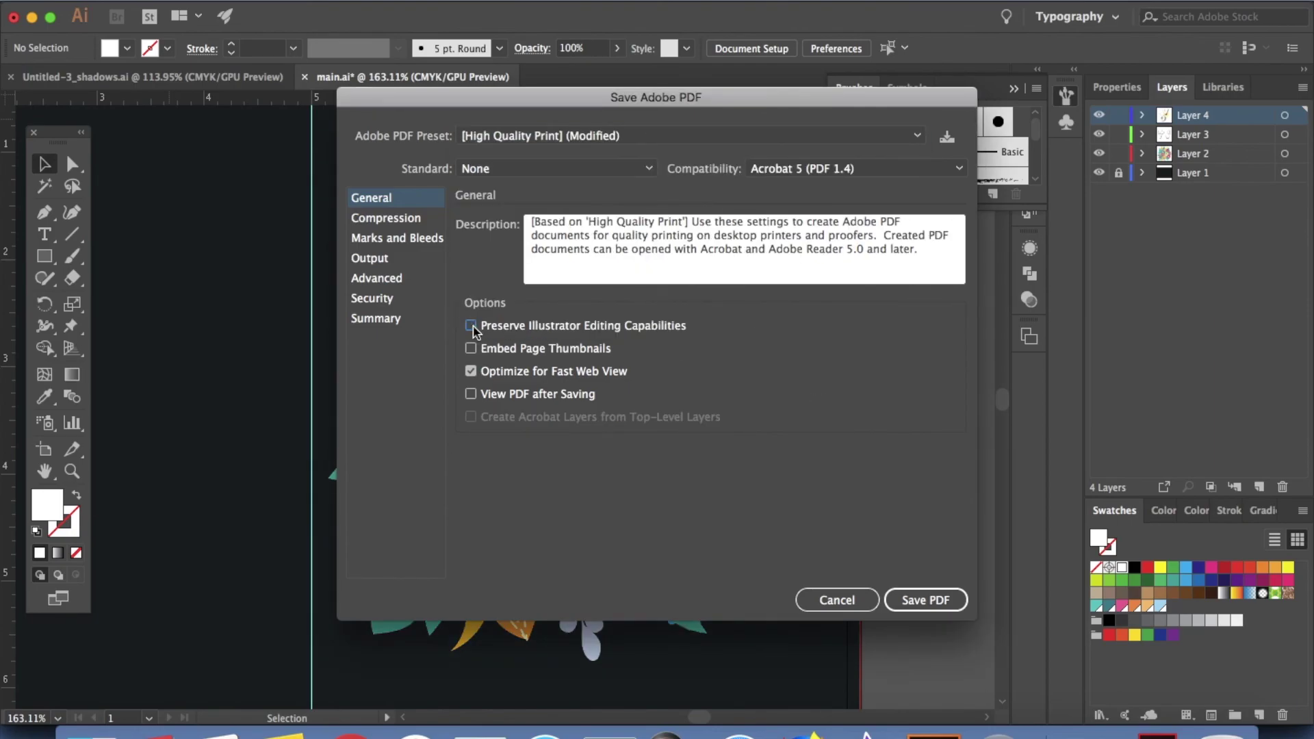
Include trim marks and the document bleed settings in the PDF and save it without editing capabilities.
{"action": "left_click", "coordinate": [378, 246]}
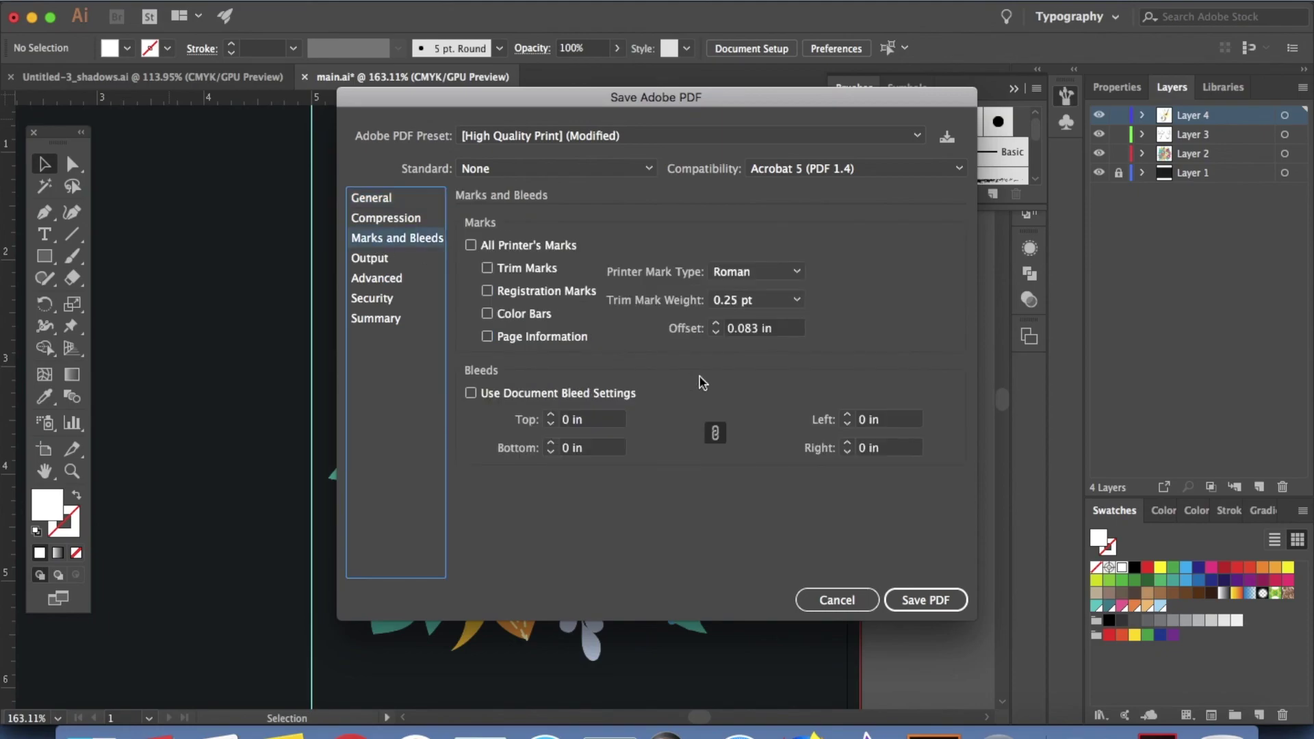
{"action": "left_click", "coordinate": [487, 268]}
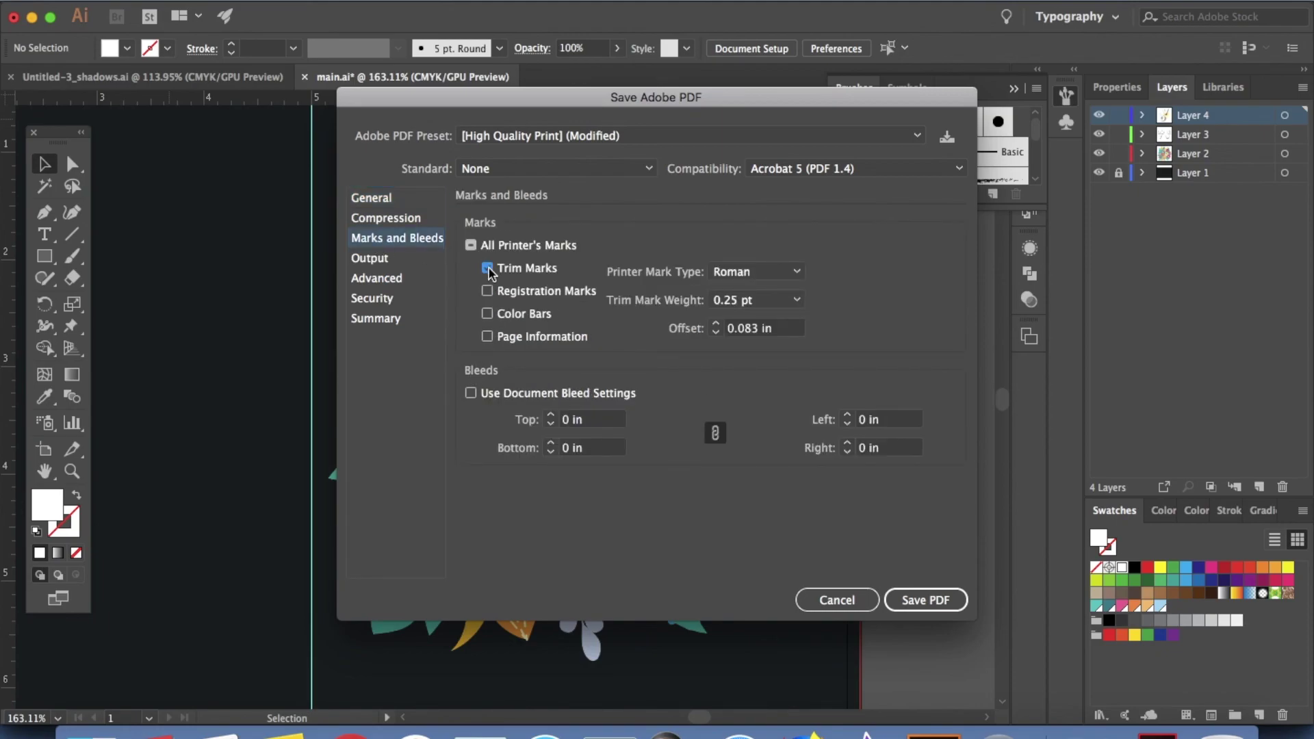
{"action": "left_click", "coordinate": [470, 394]}
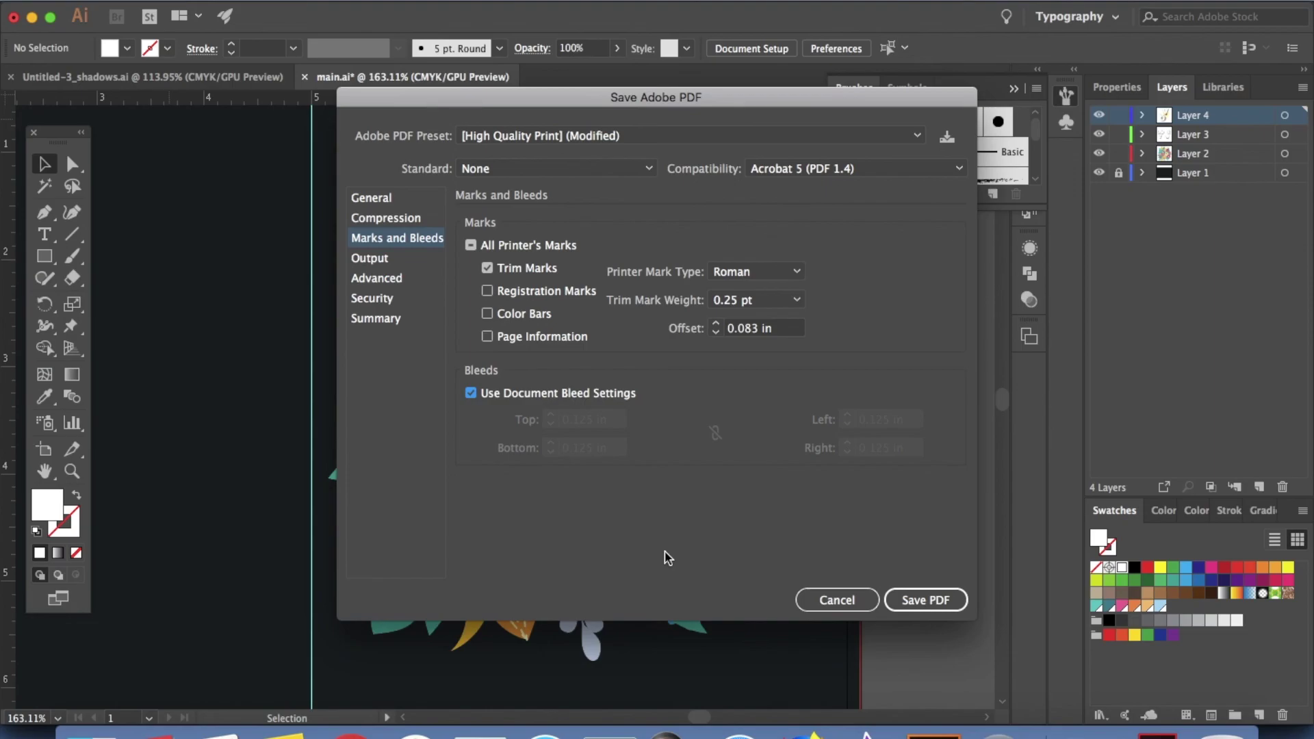
{"action": "left_click", "coordinate": [925, 601]}
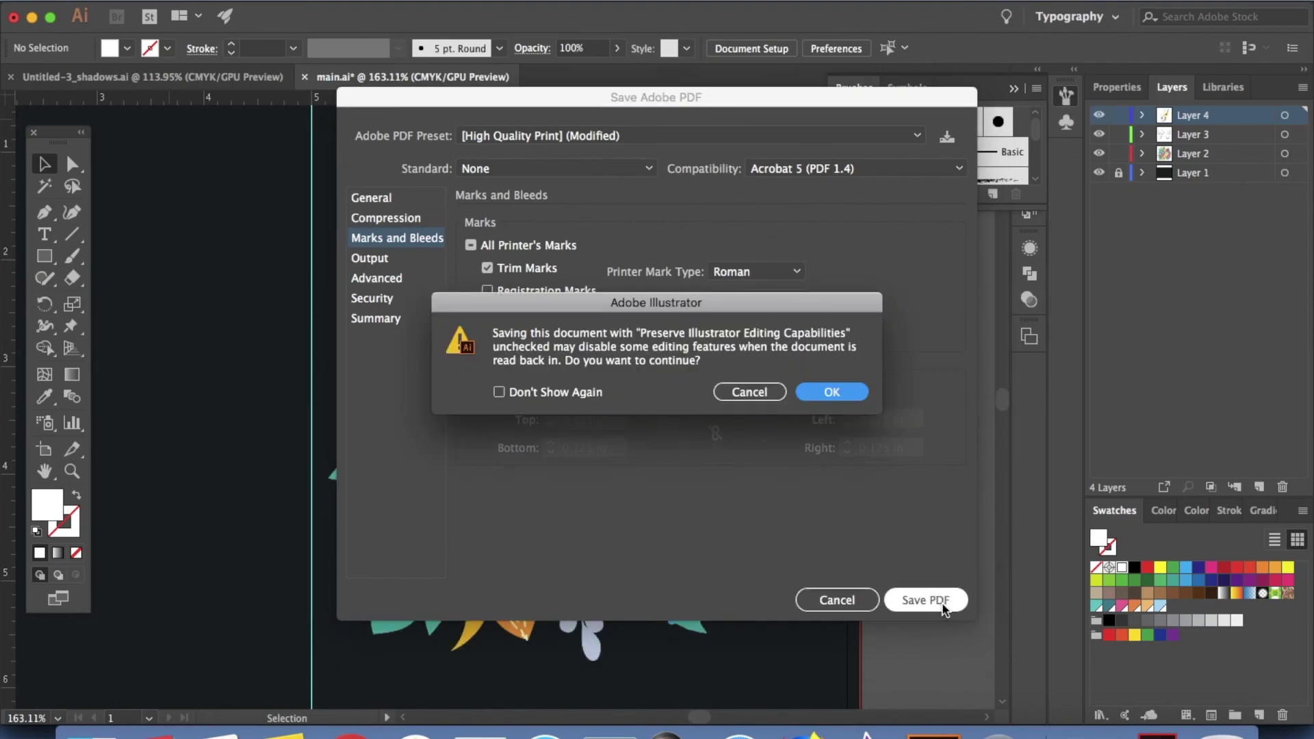
{"action": "left_click", "coordinate": [854, 400]}
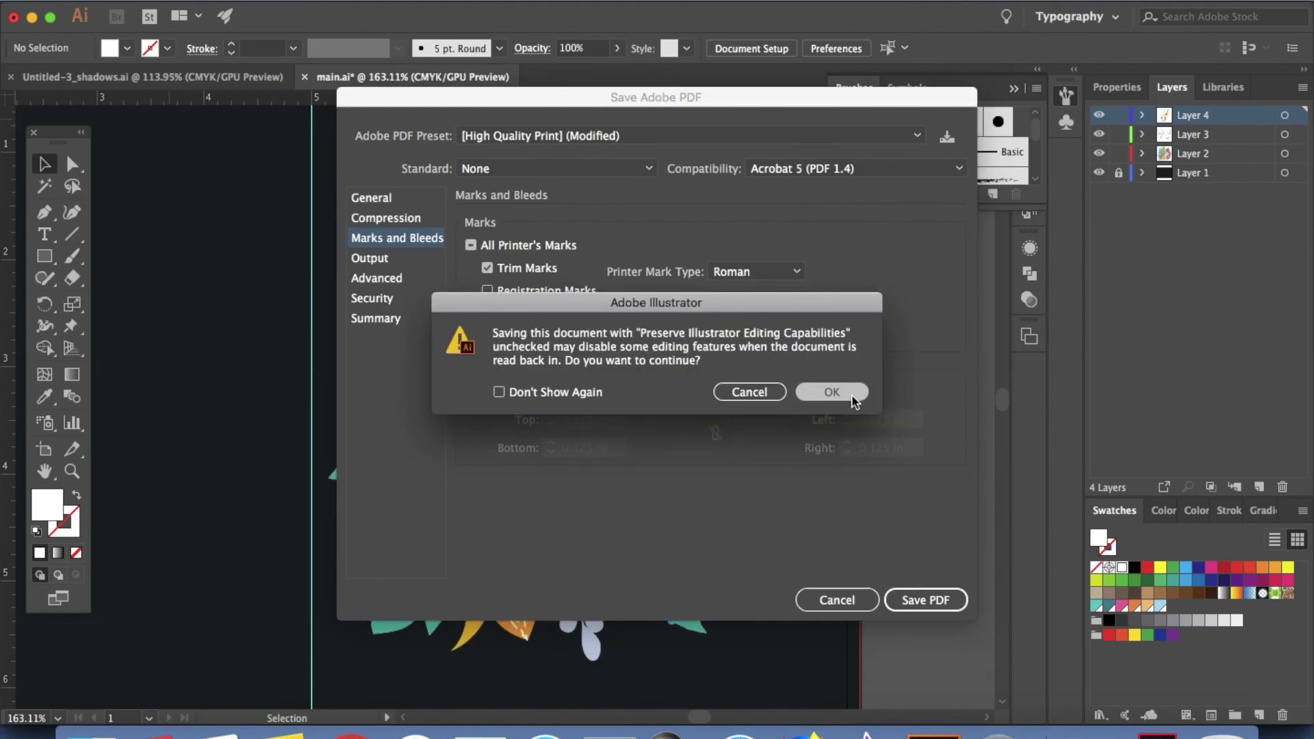